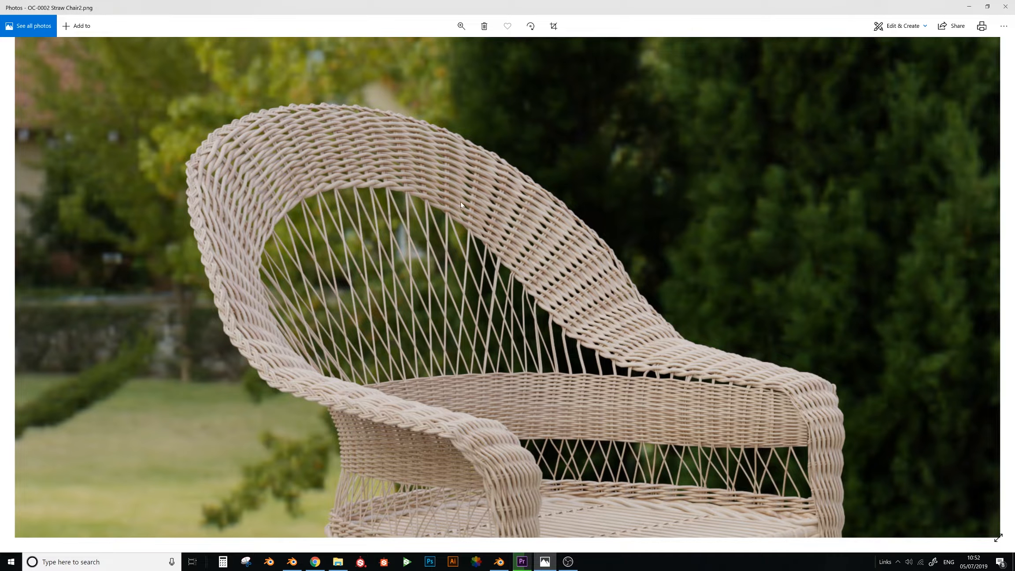
View the whole wicker chair reference photo and minimise the photo viewer
double_click(481, 220)
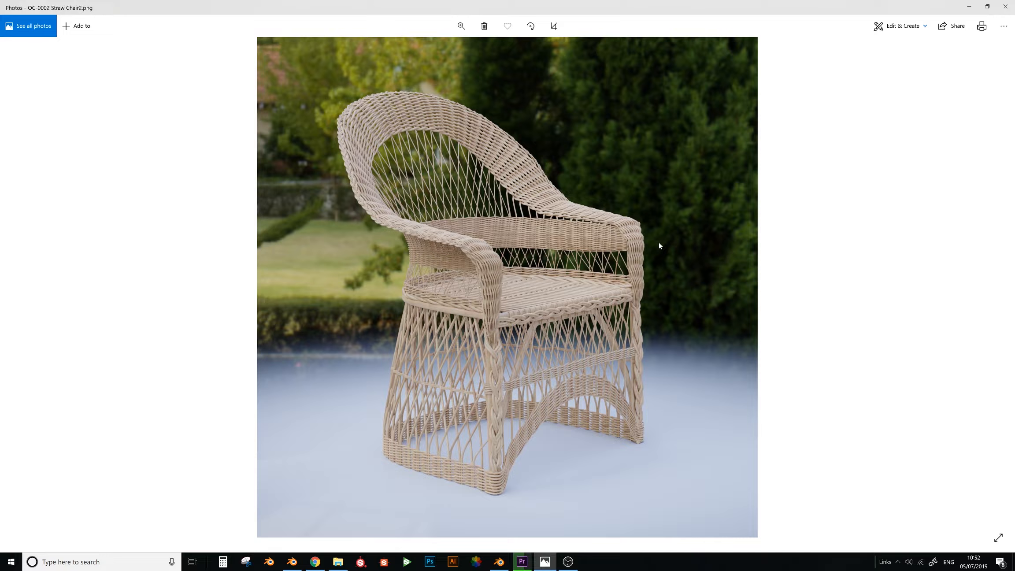
left_click(969, 6)
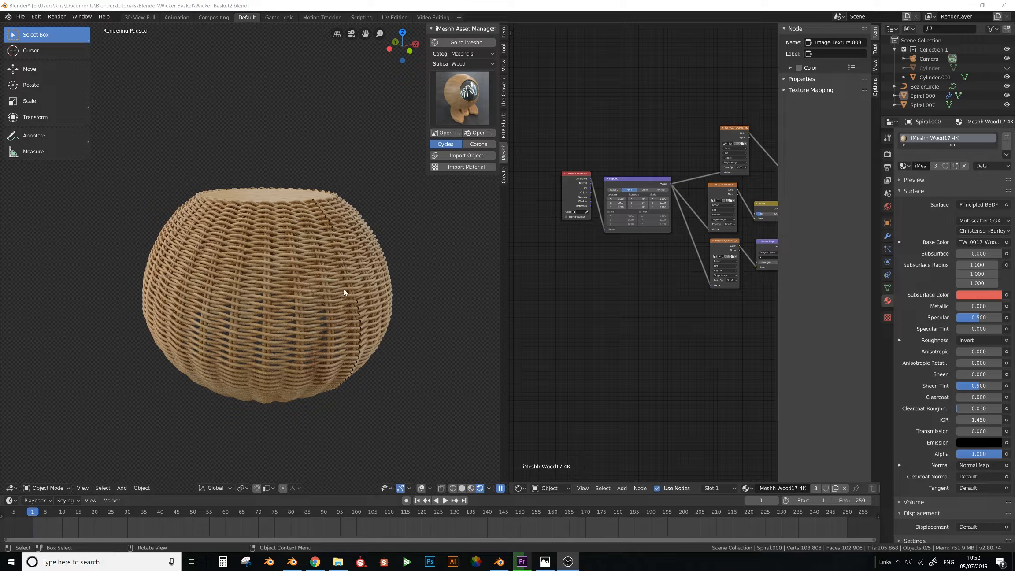
Switch to the Blender 2.79 window, hide the 3D view's side panels and delete the NurbsPath object
left_click(293, 562)
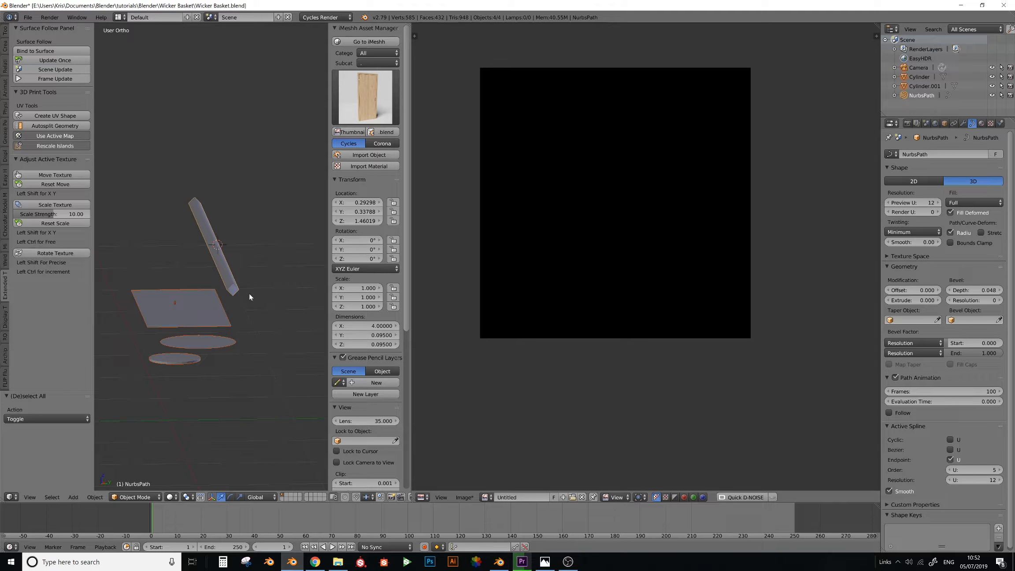
middle_click_drag(249, 297, 287, 303)
key("t")
key("n")
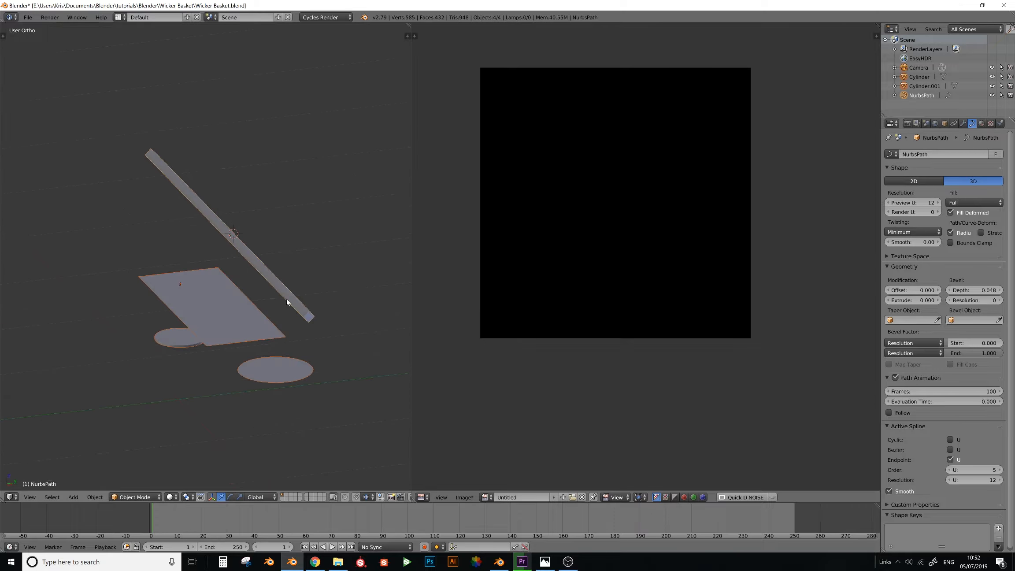
key("x")
key("Delete")
Switch to Chrome and examine the BlenderSurfaceFollow GitHub and wahooney_uv_quad_unwrap.py Dropbox pages, checking the matching UV tools in Blender
left_click(315, 561)
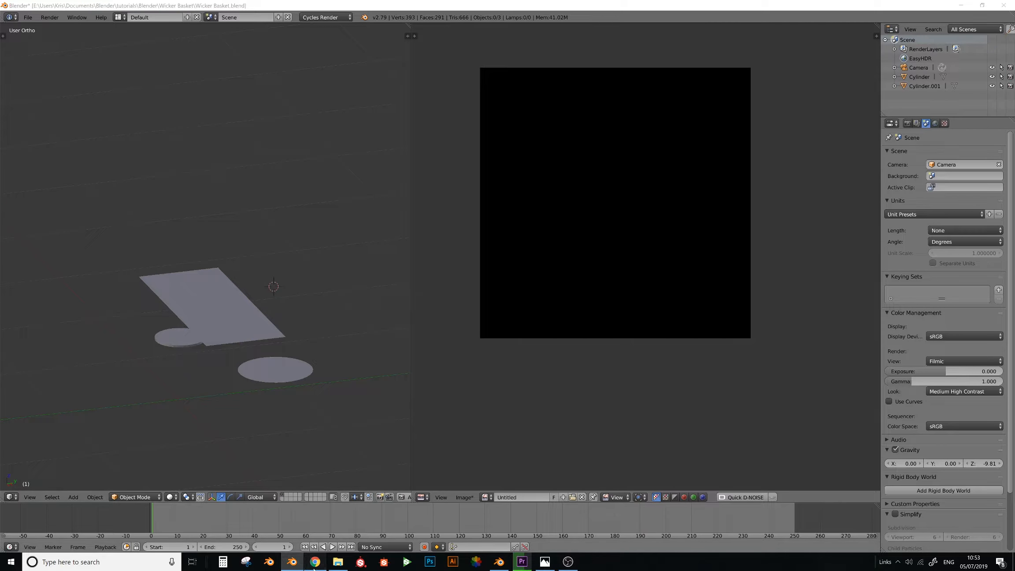
left_click(72, 4)
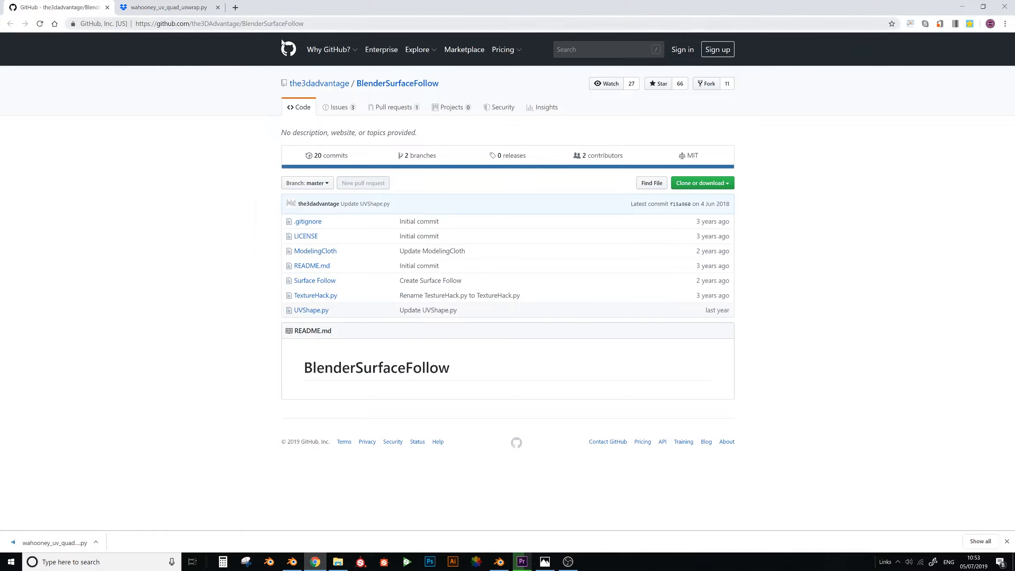
left_click(159, 6)
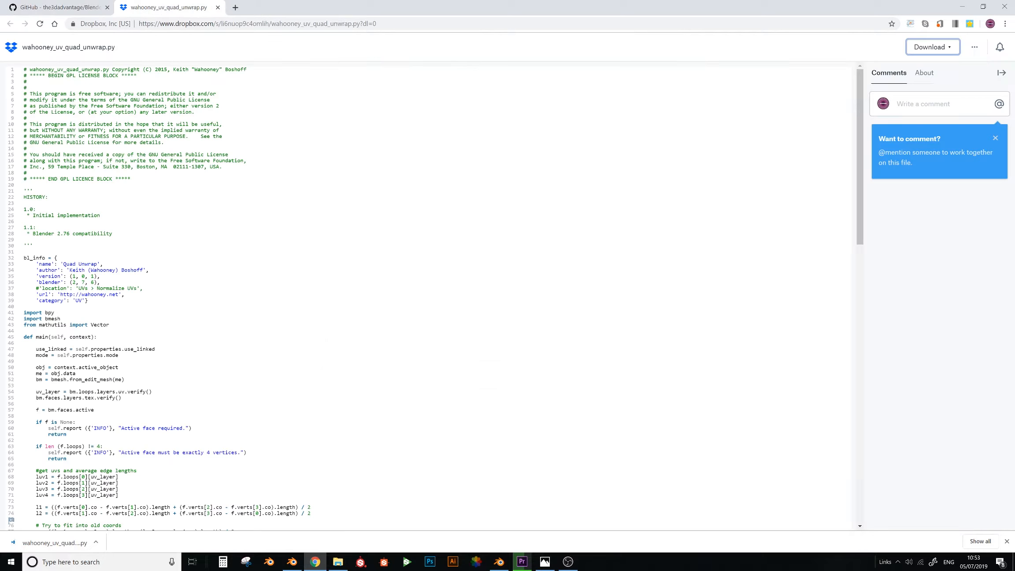
left_click(61, 7)
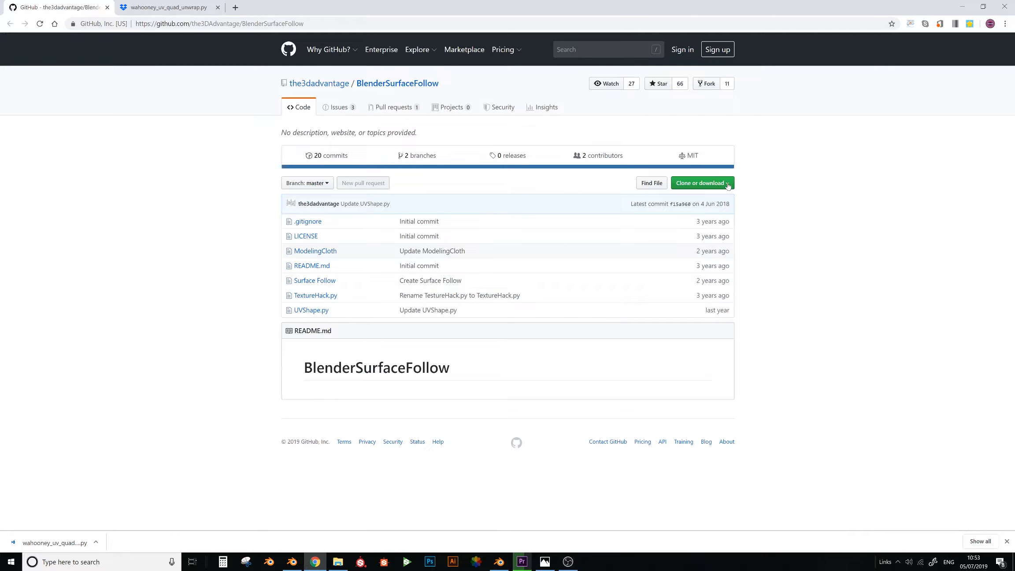
left_click(291, 562)
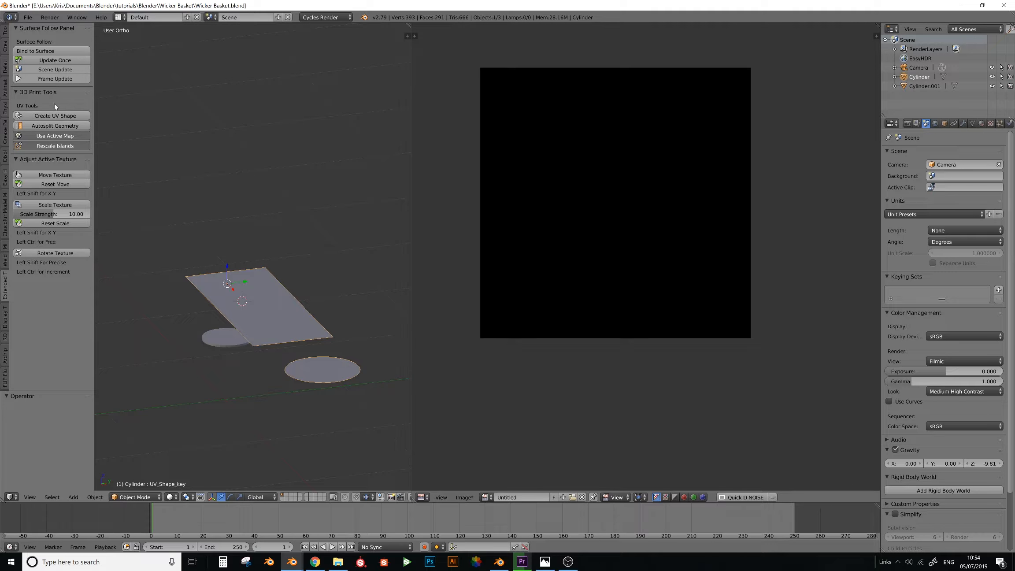
left_click(315, 561)
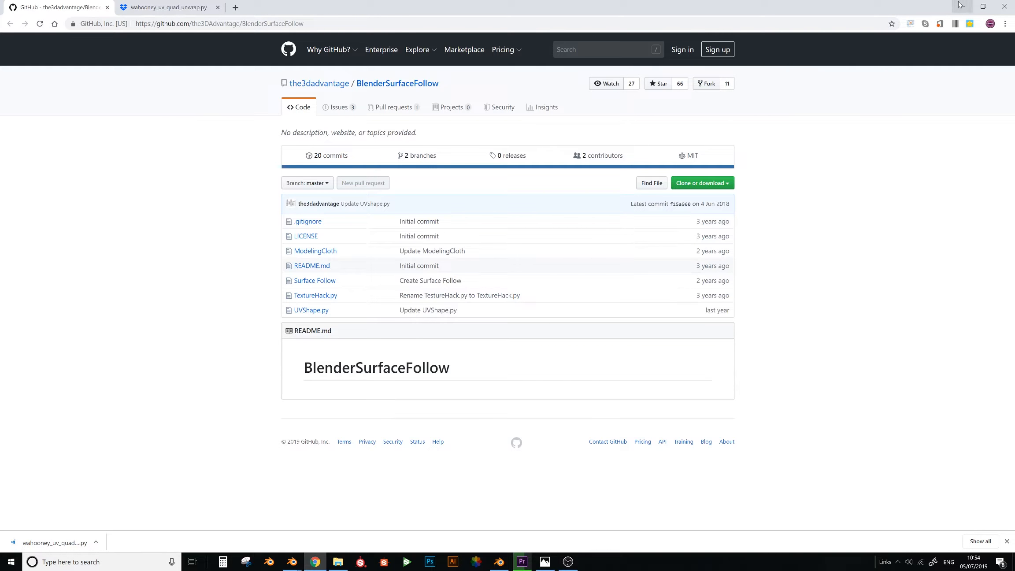
Switch back to Blender 2.79 and merge the image editor area into the 3D view
key("alt+Tab")
middle_click_drag(295, 331, 304, 297)
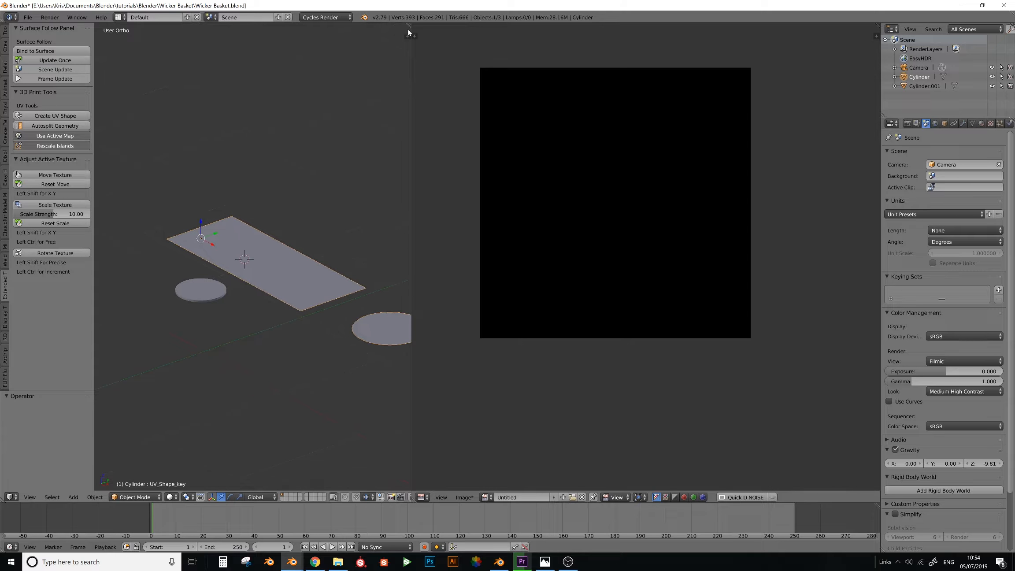
left_click_drag(408, 31, 531, 315)
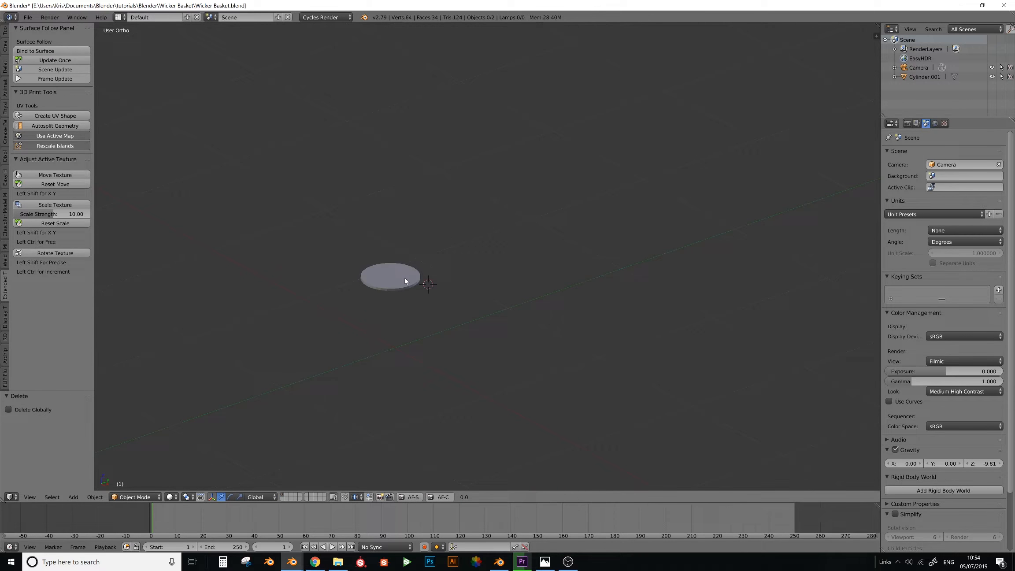
Delete the two remaining cylinder meshes from the scene, leaving only the camera
key("x")
left_click(405, 279)
right_click(404, 278)
key("x")
left_click(404, 278)
middle_click_drag(404, 278, 399, 268)
Add a new cylinder mesh, scale it and move it along the Z axis
key("shift+a")
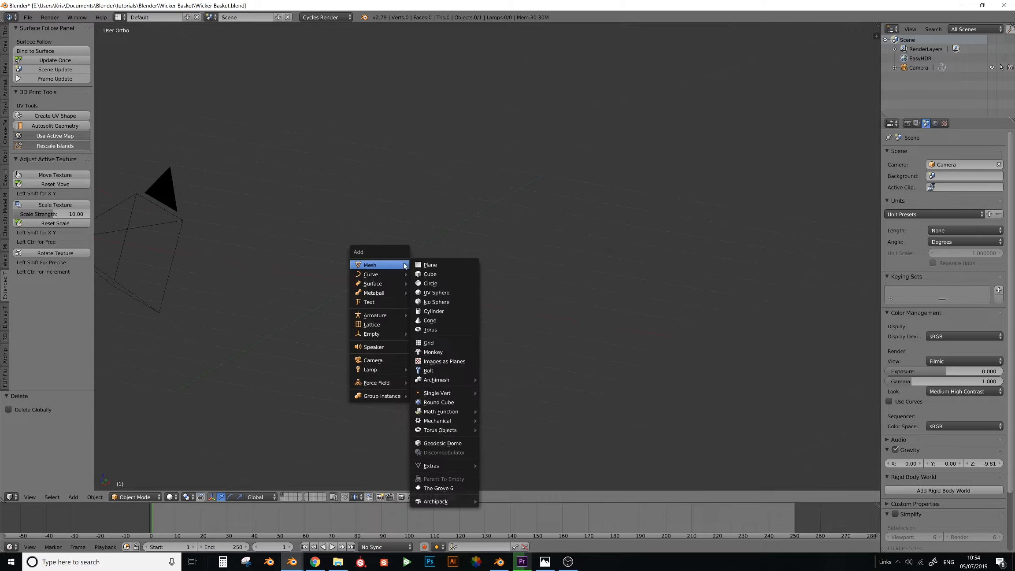
left_click(460, 311)
key("s")
left_click(471, 312)
key("g")
key("z")
left_click(463, 291)
In edit mode, select the cylinder's top vertices and lower them along Z to shorten it
scroll(424, 285, "up", 3)
key("Tab")
middle_click_drag(462, 292, 463, 318)
key("z")
key("a")
key("b")
left_click_drag(495, 244, 324, 171)
key("z")
key("g")
key("z")
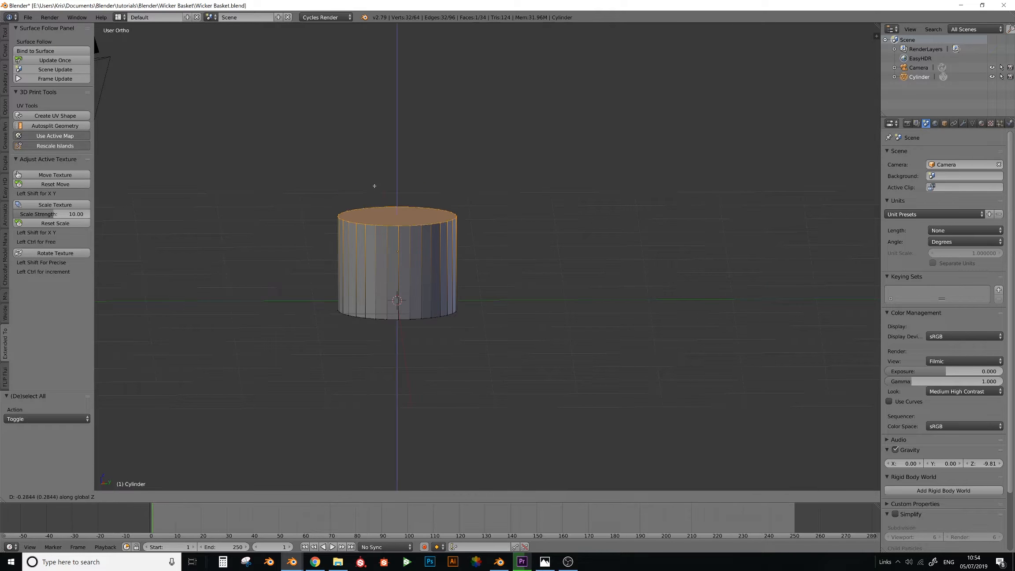
left_click(373, 199)
Select the cylinder's bottom vertices and adjust them along Z until they sit level with the grid floor in front view
key("z")
key("a")
key("b")
left_click_drag(470, 335, 328, 295)
key("z")
key("g")
key("z")
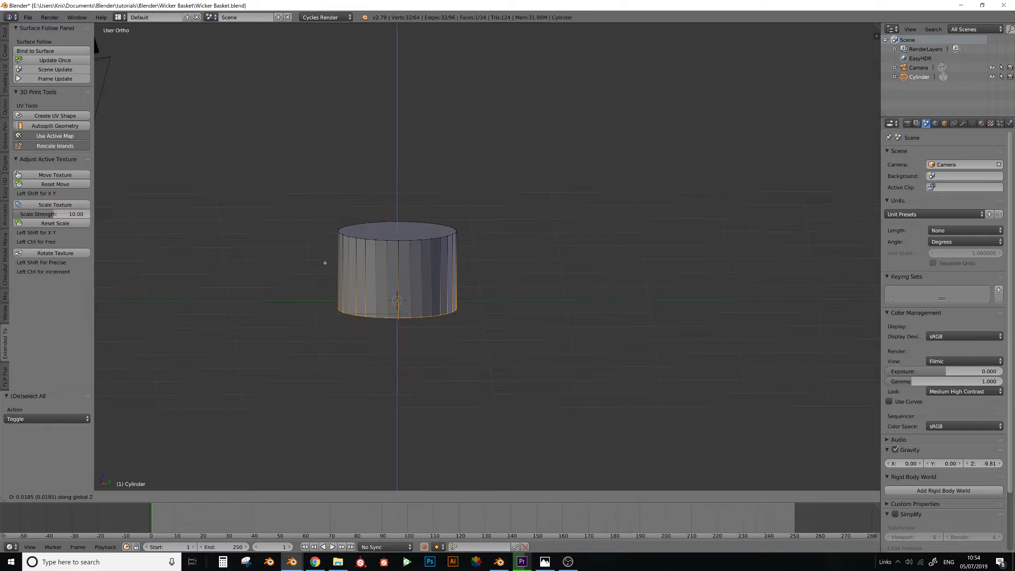
left_click(324, 257)
key("KP_1")
key("g")
key("z")
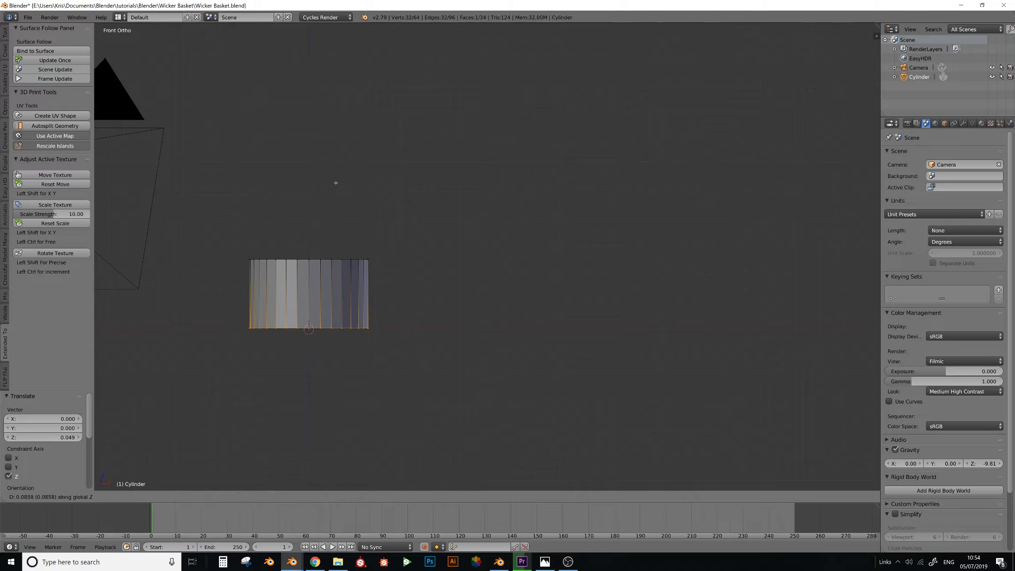
left_click(328, 197, "shift")
Select the cylinder's top vertices and raise them by about 0.16 along Z
key("z")
key("a")
key("b")
left_click_drag(416, 284, 231, 220)
key("z")
key("g")
key("z")
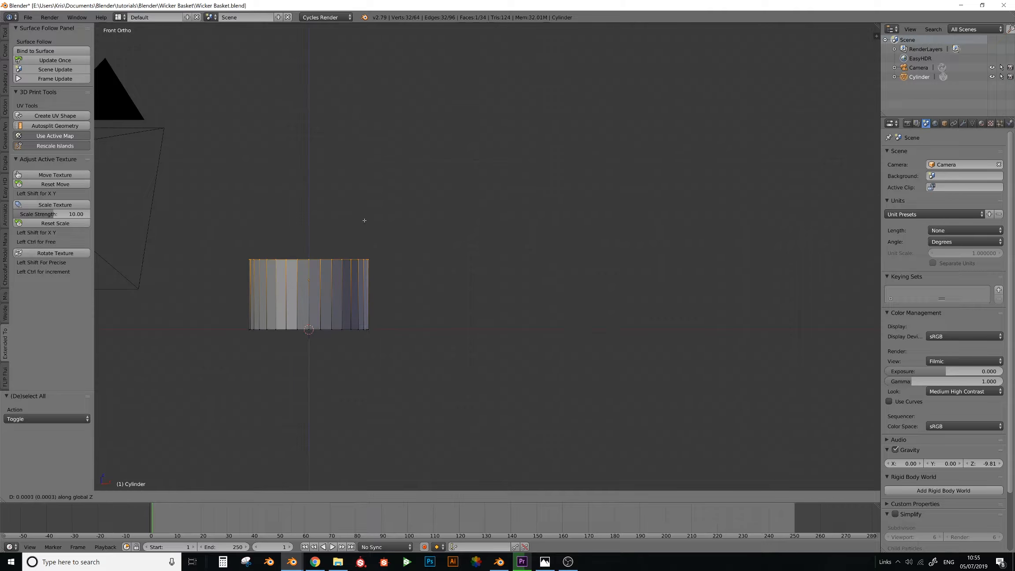
left_click(344, 93, "shift")
Add six evenly spaced horizontal loop cuts around the cylinder's side
key("ctrl+r")
scroll(356, 269, "up", 3)
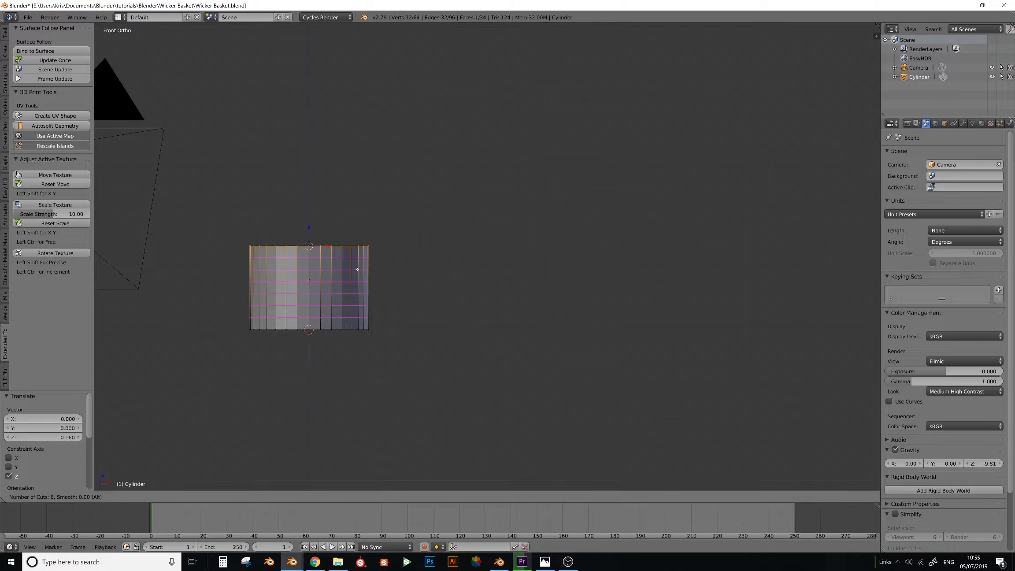
left_click(357, 270)
right_click(357, 269)
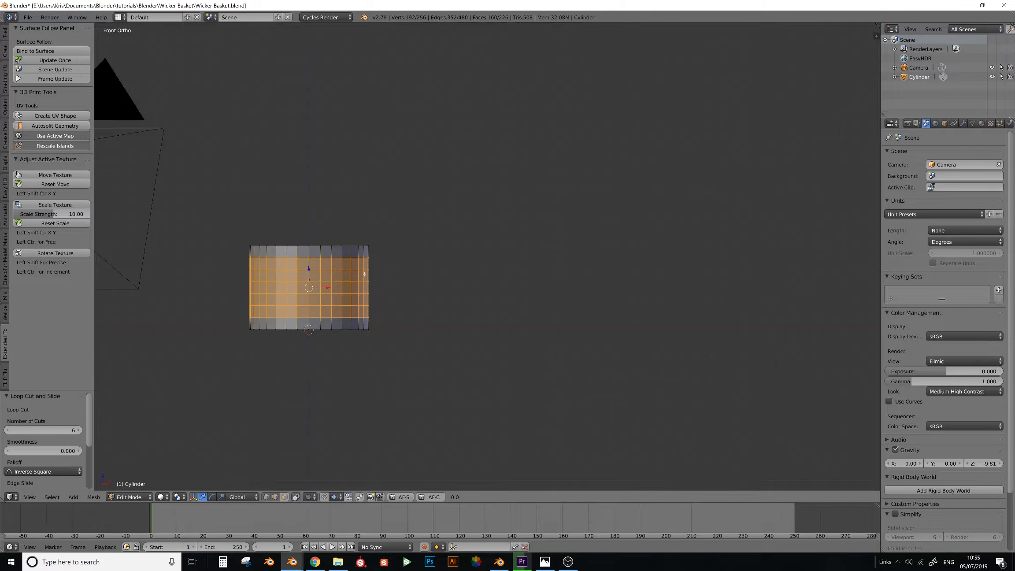
Bulge the cylinder by scaling its middle face loop about 1.317 in X and Y with smooth proportional editing, size about 0.91
right_click(344, 288, "alt")
right_click(345, 293, "alt")
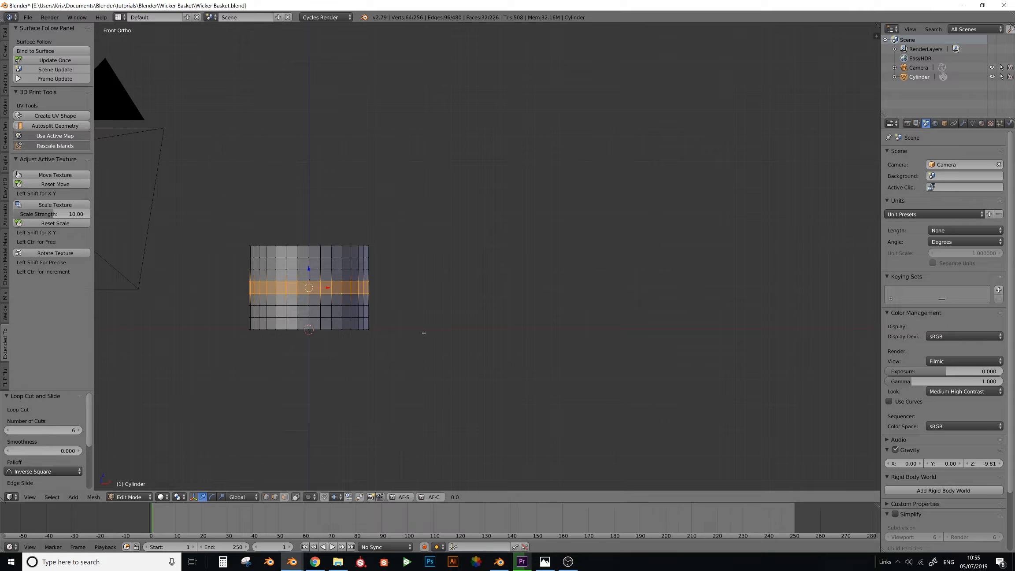
key("o")
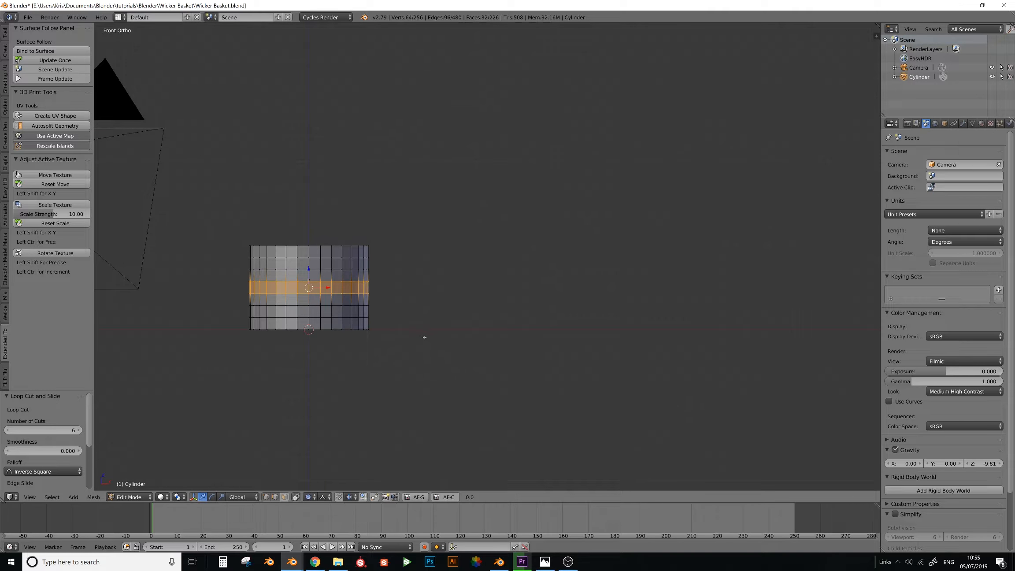
key("s")
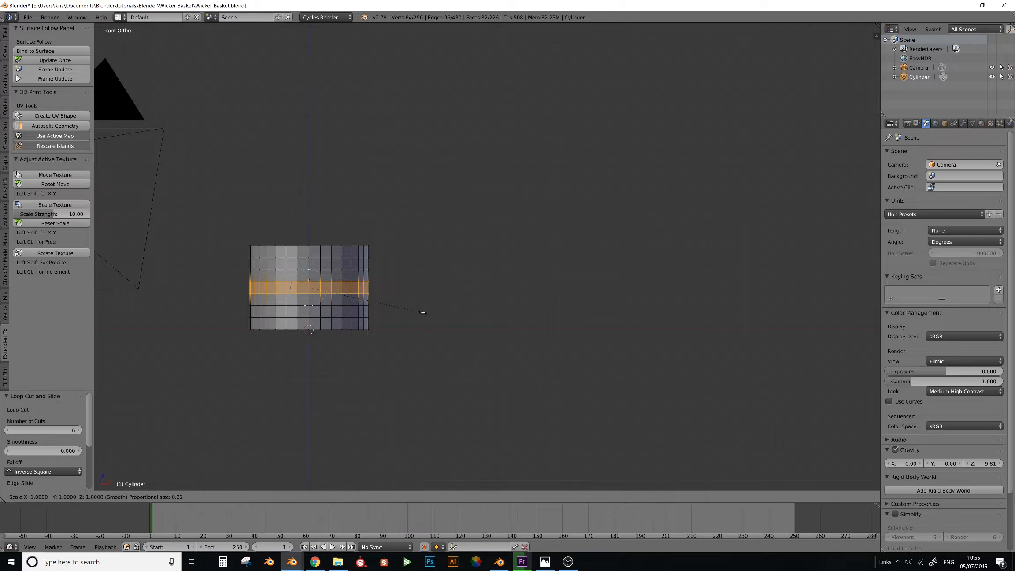
key("shift+z")
scroll(437, 317, "down", 12)
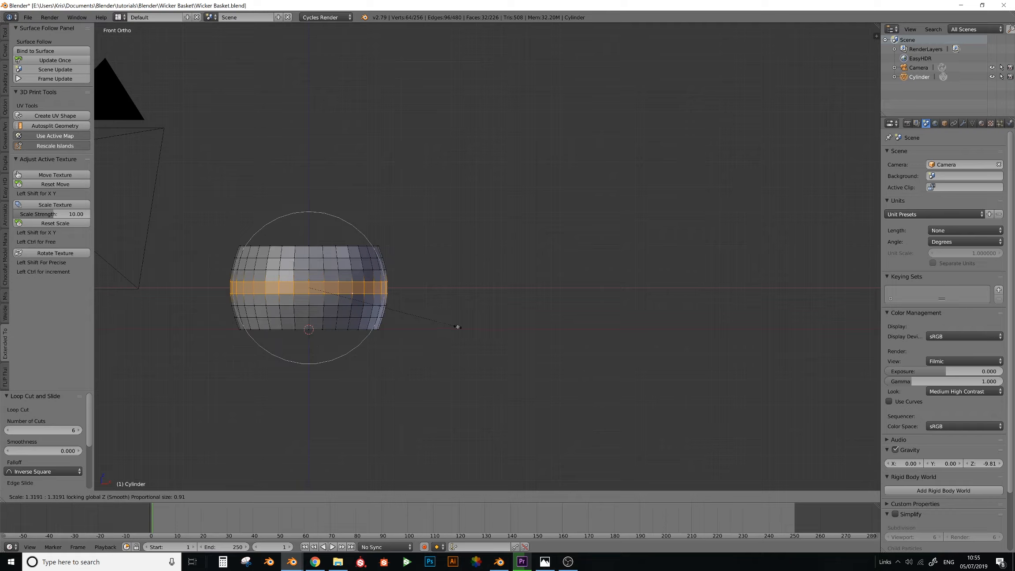
left_click(457, 329)
Raise the top edge loop about 0.334 along Z with proportional editing at size 1.00
right_click(381, 242, "alt")
key("g")
key("z")
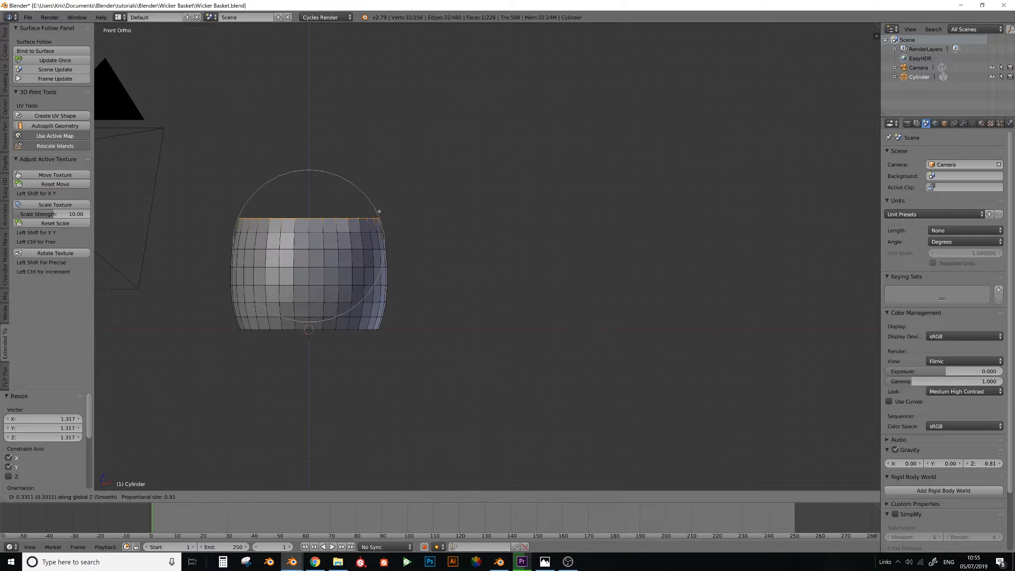
scroll(378, 215, "up", 2)
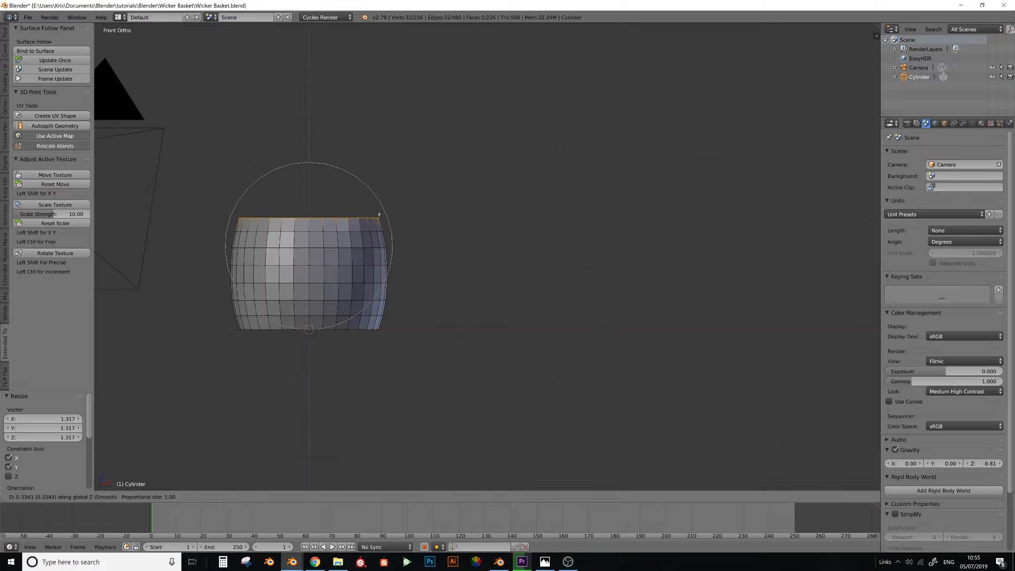
left_click(379, 214)
Set the proportional falloff to Sharp and scale the top edge loop to about 0.704 in X and Y
left_click(323, 496)
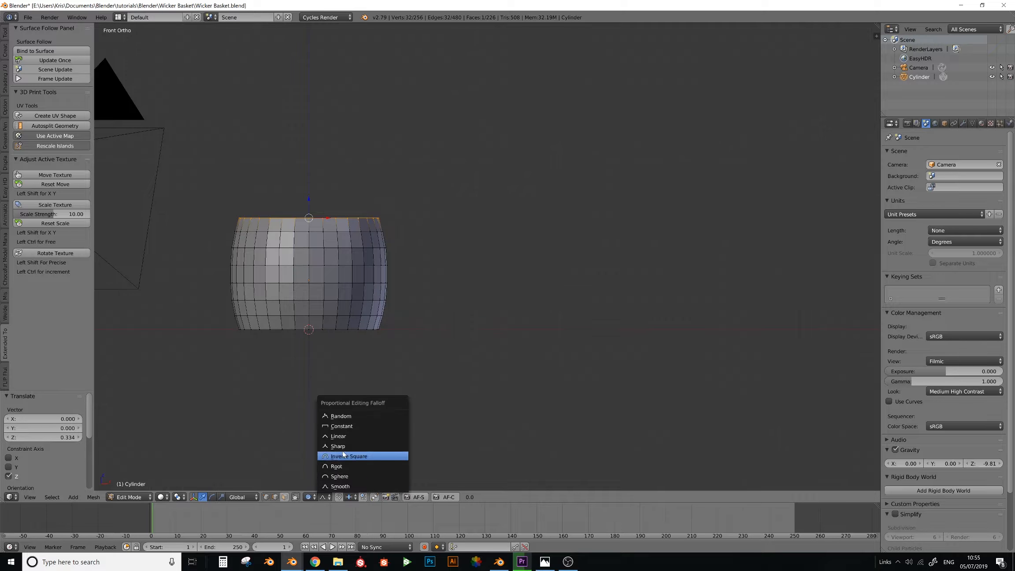
left_click(335, 447)
key("s")
key("z")
scroll(463, 345, "up", 3)
key("shift+z")
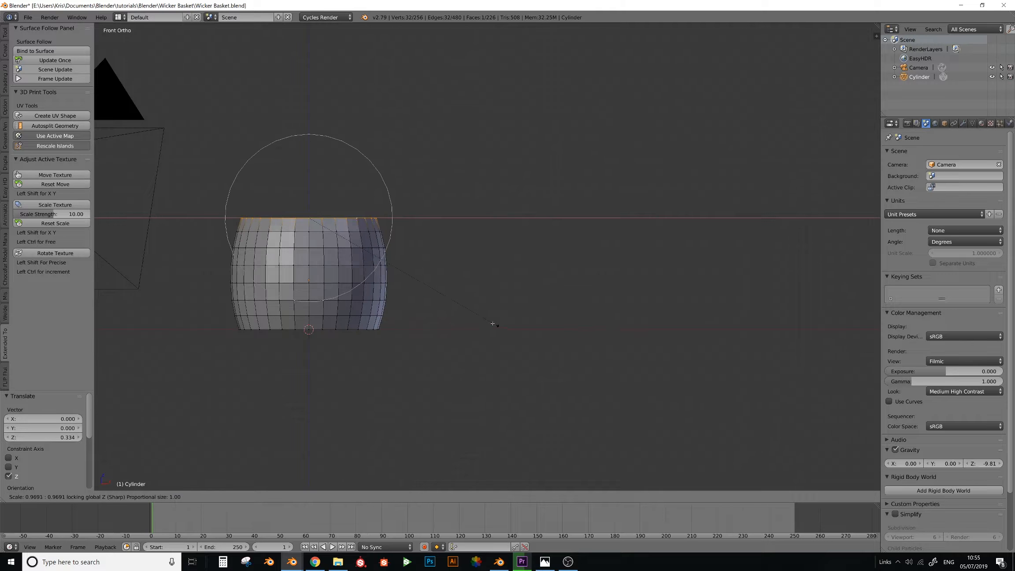
scroll(445, 304, "up", 6)
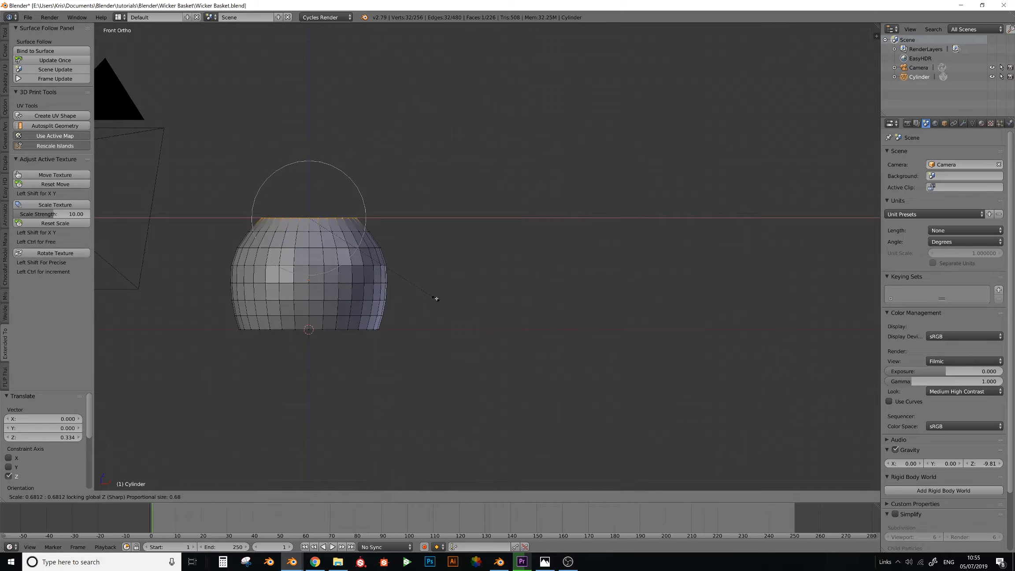
left_click(442, 297)
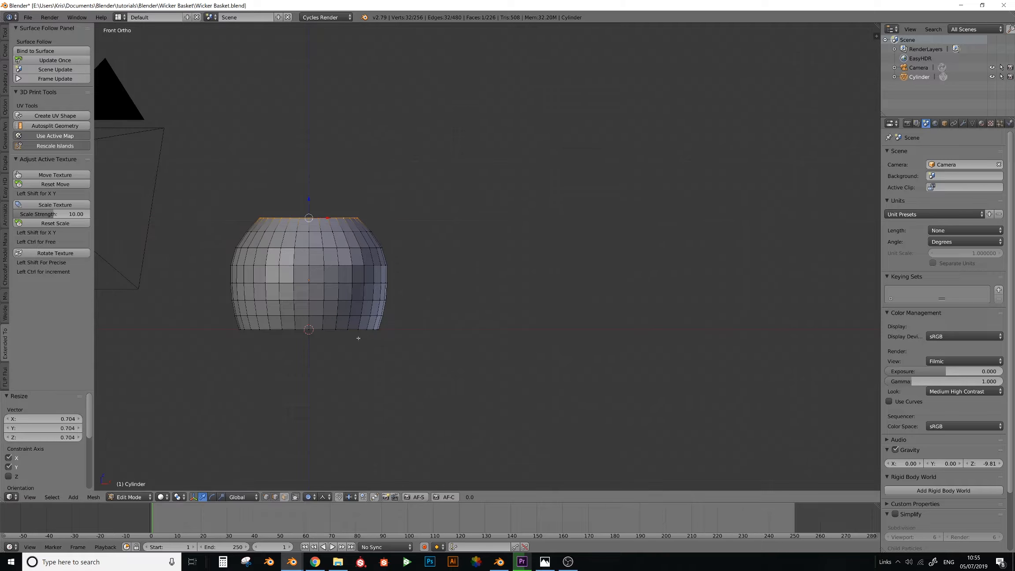
Select the bottom edge loop and scale it to about 0.832 in X and Y
right_click(353, 328, "alt")
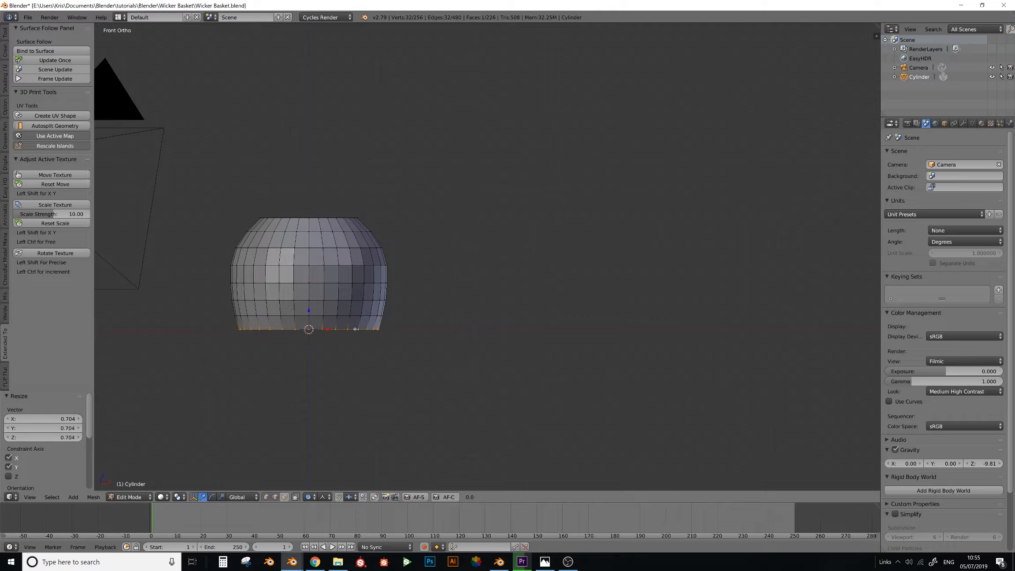
key("s")
left_click(373, 298)
middle_click_drag(373, 298, 352, 282)
In face select mode, select the bottom cap face and scale it to about 0.866
left_click(284, 497)
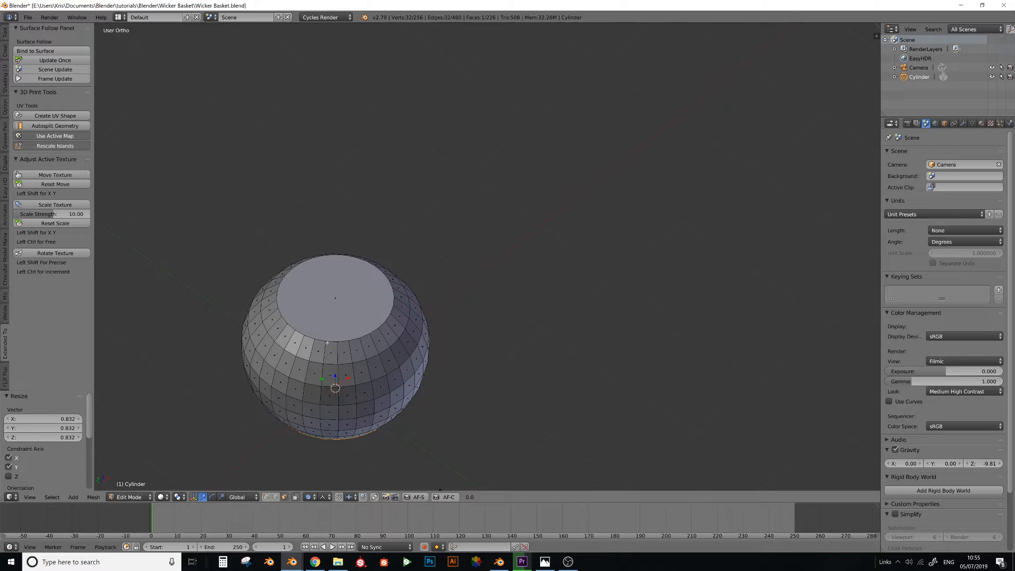
right_click(336, 301)
middle_click_drag(353, 339, 328, 220)
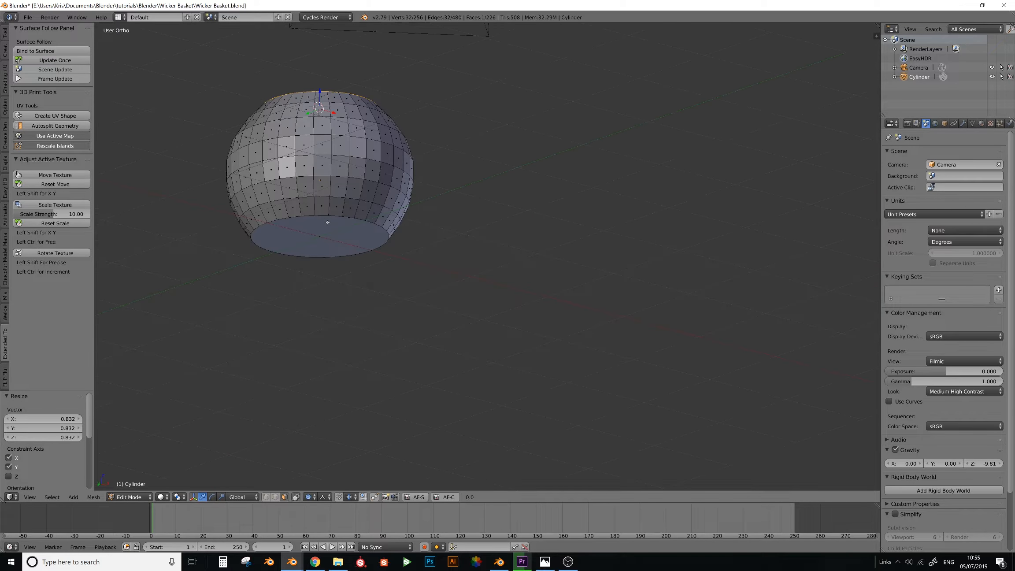
right_click(326, 233)
key("s")
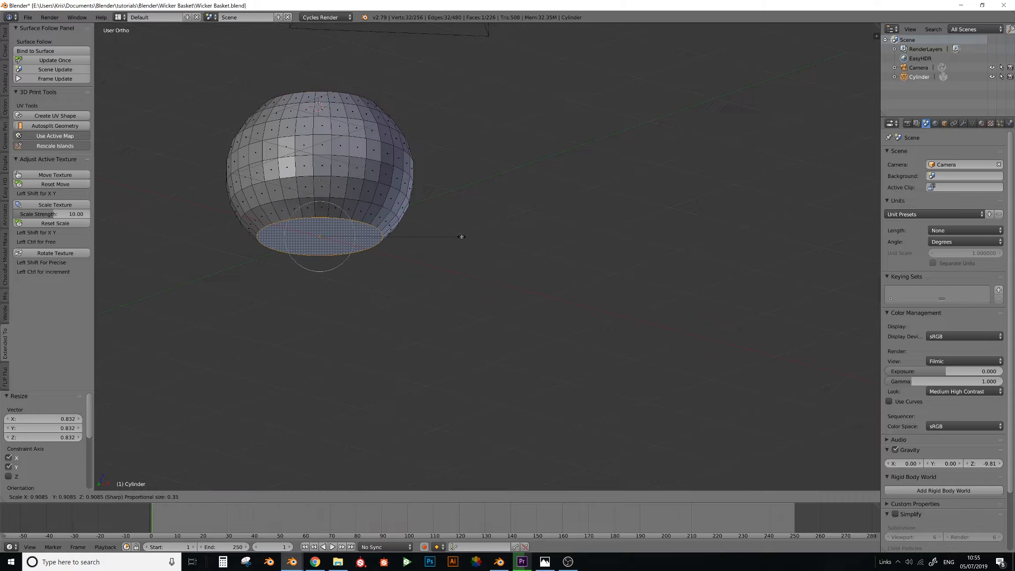
left_click(448, 234)
Add the top cap to the bottom cap selection and separate both faces into their own object
middle_click_drag(448, 233, 328, 167)
right_click(321, 157, "shift")
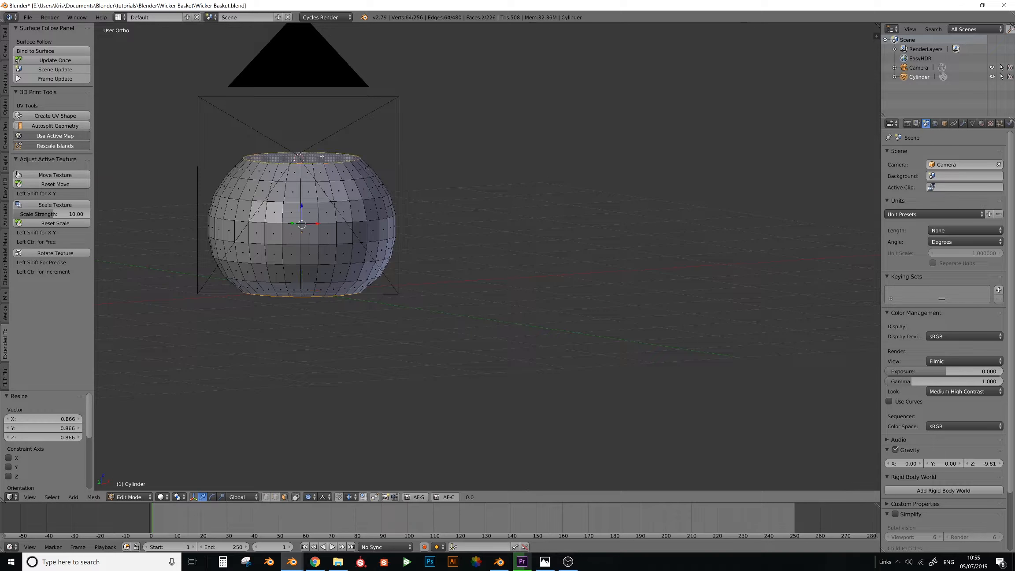
key("p")
left_click(325, 155)
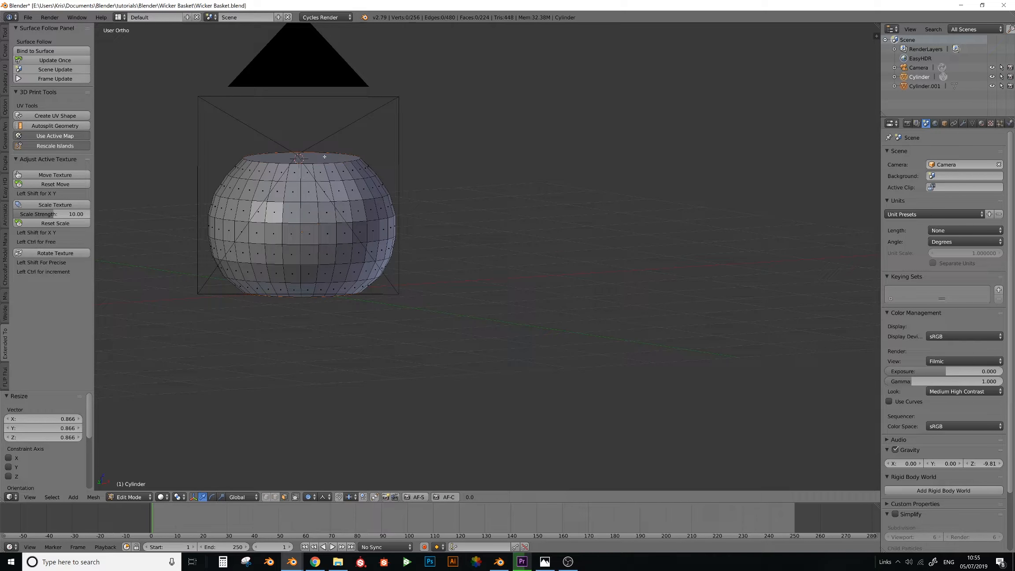
In edge select mode, select one vertical edge line on the side of the basket body and mark it as a seam
key("Tab")
right_click(379, 199)
middle_click_drag(380, 199, 403, 226)
key("Tab")
left_click(276, 497)
right_click(325, 232, "alt")
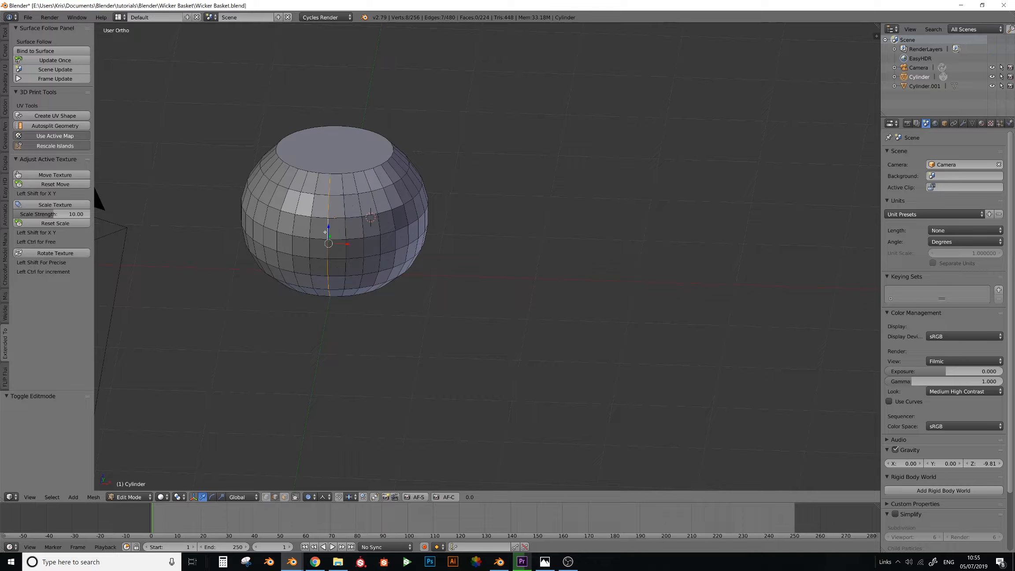
middle_click_drag(341, 199, 348, 212)
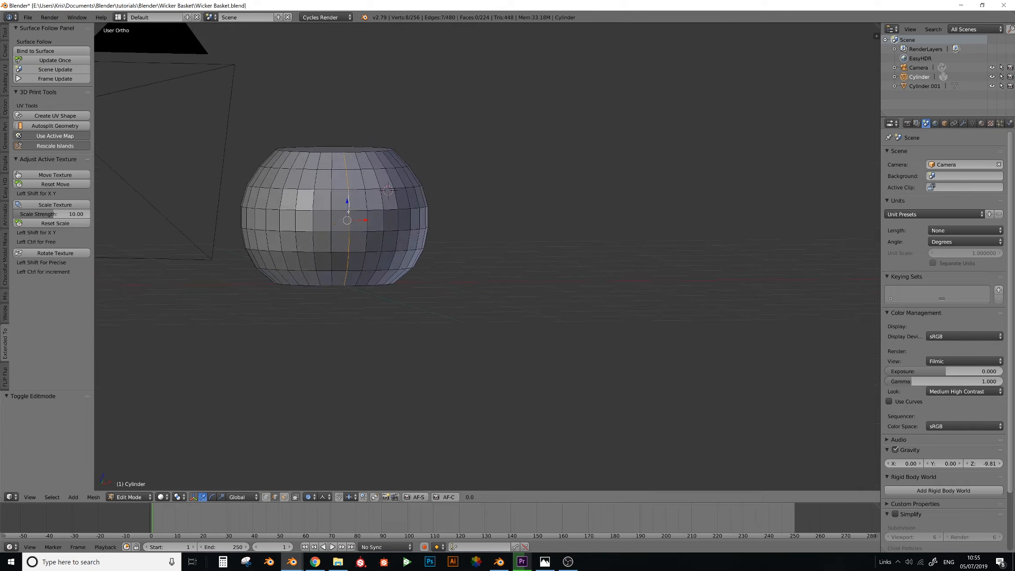
key("space")
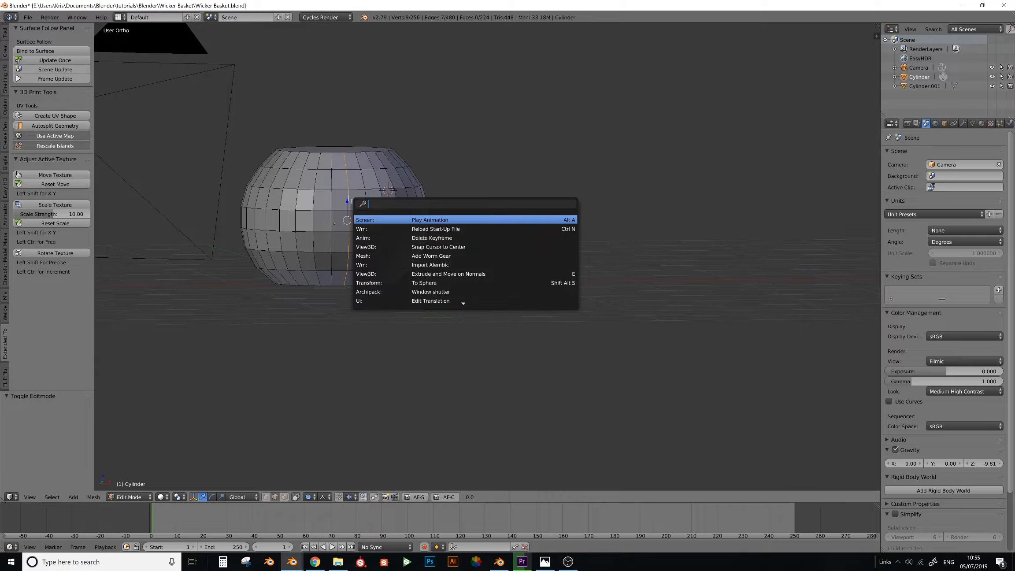
type("mark seam")
key("Return")
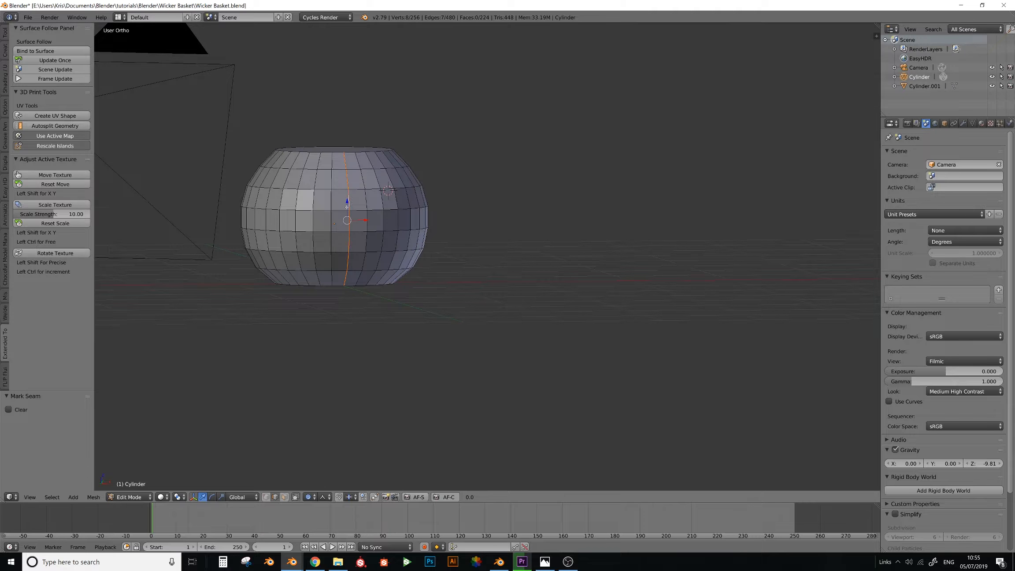
Select the whole basket body mesh and open a UV/Image Editor beside the 3D view
middle_click_drag(347, 207, 377, 222)
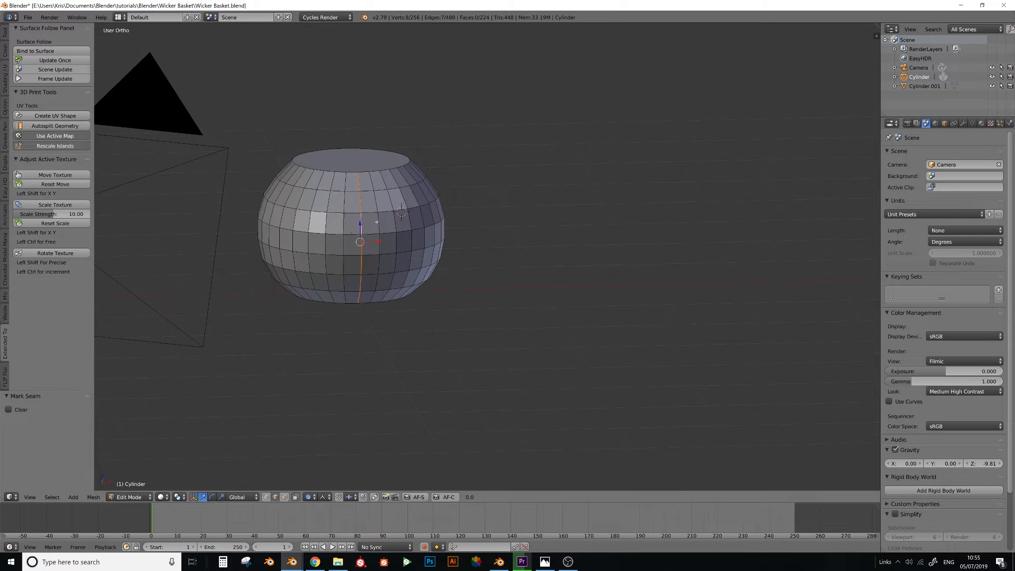
key("a")
left_click_drag(877, 25, 575, 70)
left_click(585, 498)
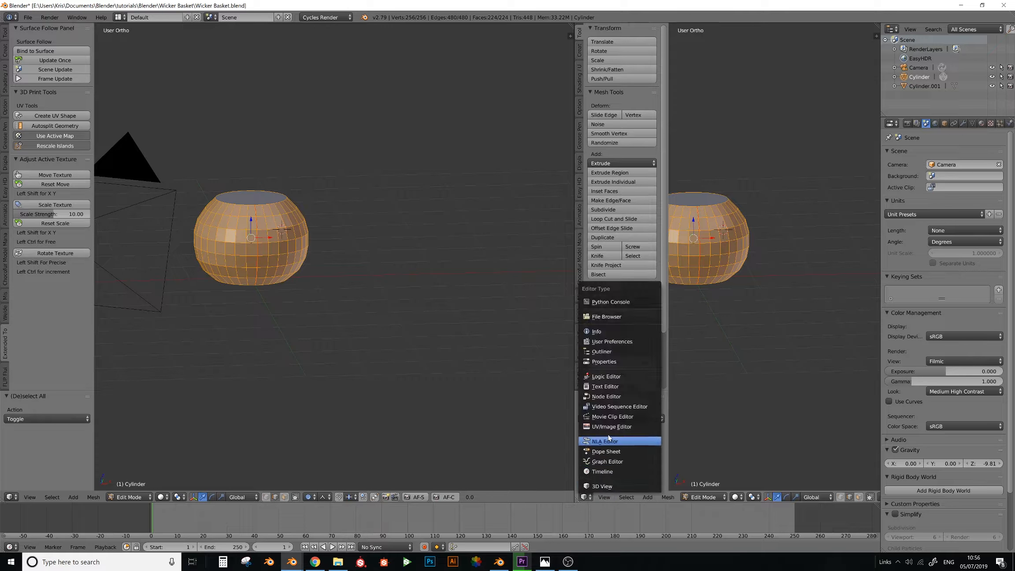
left_click(612, 425)
Create a new blank 1024 × 1024 px image and unwrap the selected basket body
middle_click_drag(449, 308, 513, 310, "shift")
left_click(723, 497)
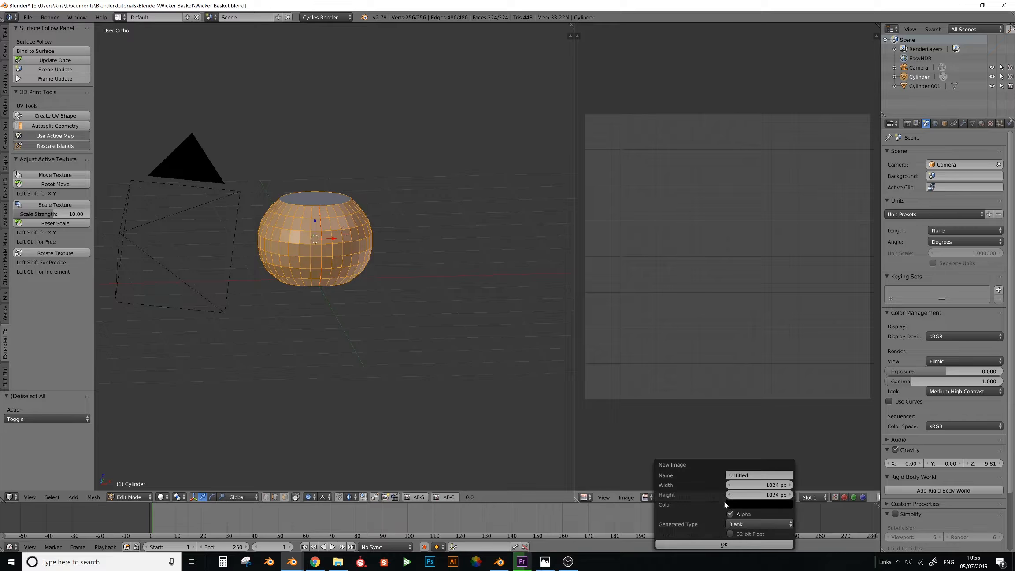
left_click(723, 546)
key("u")
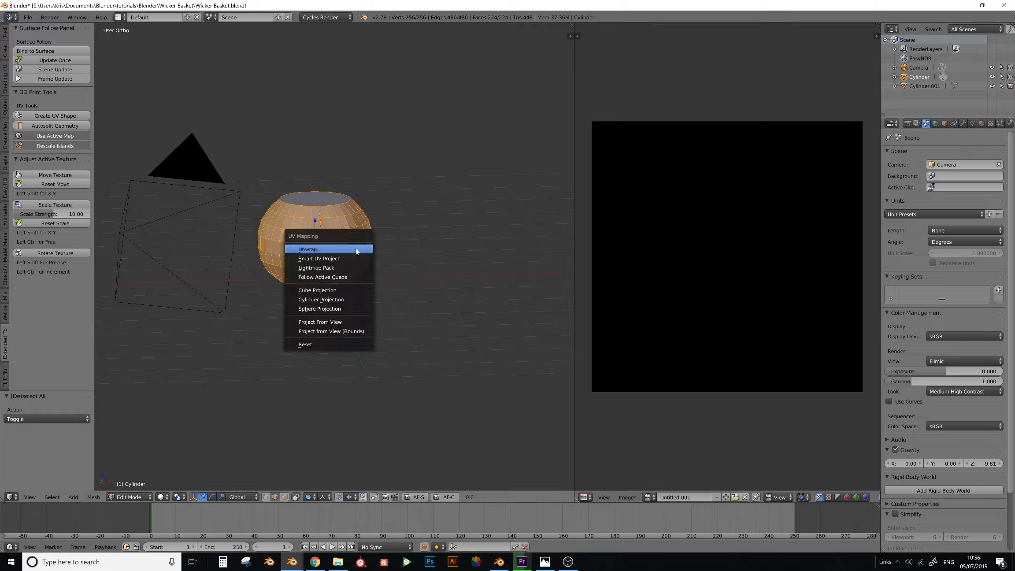
left_click(357, 247)
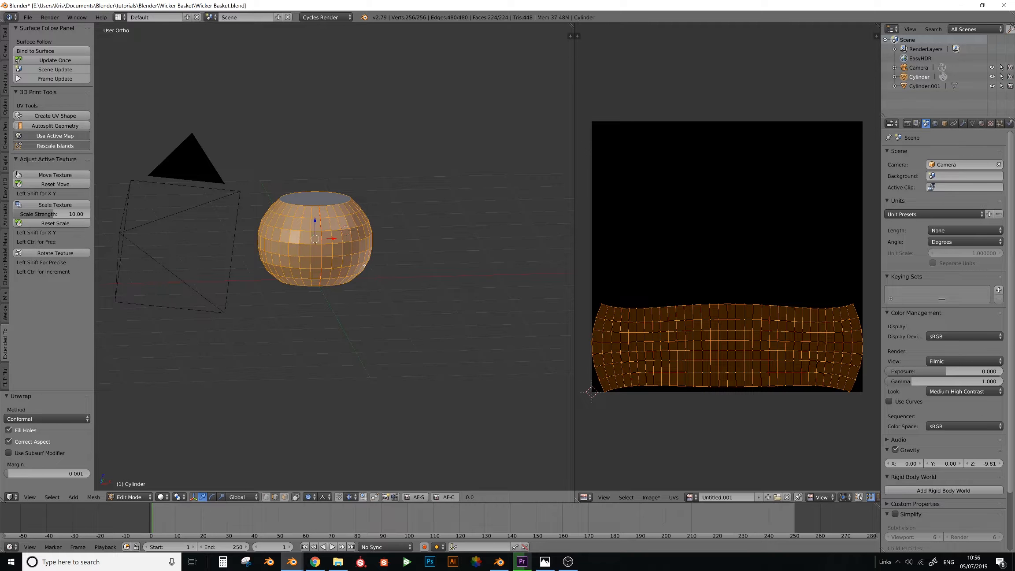
Switch to Chrome and look through the wahooney_uv_quad_unwrap.py add-on script on Dropbox, returning to Blender to finish
left_click(315, 561)
left_click(169, 7)
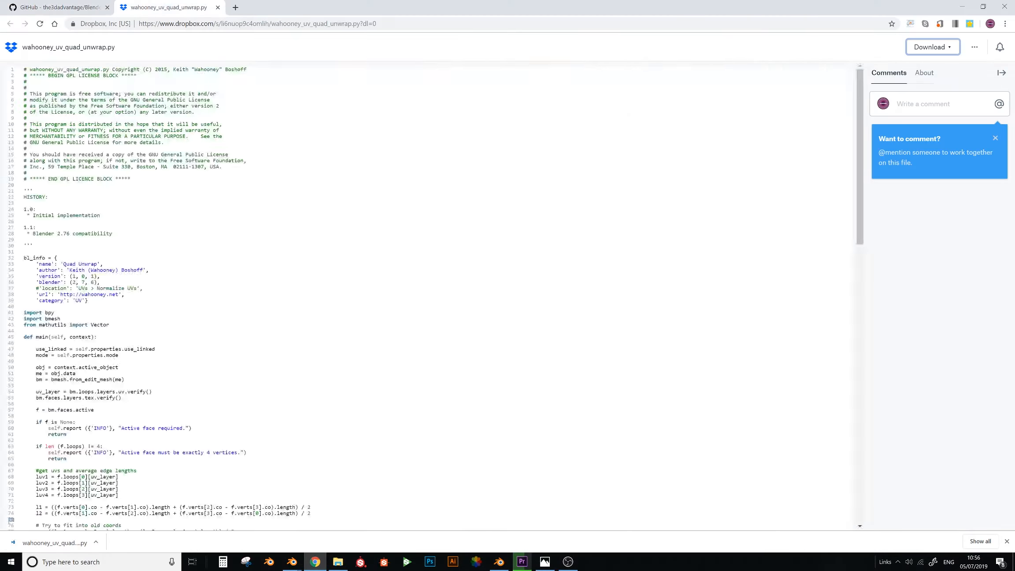
scroll(180, 306, "down", 15)
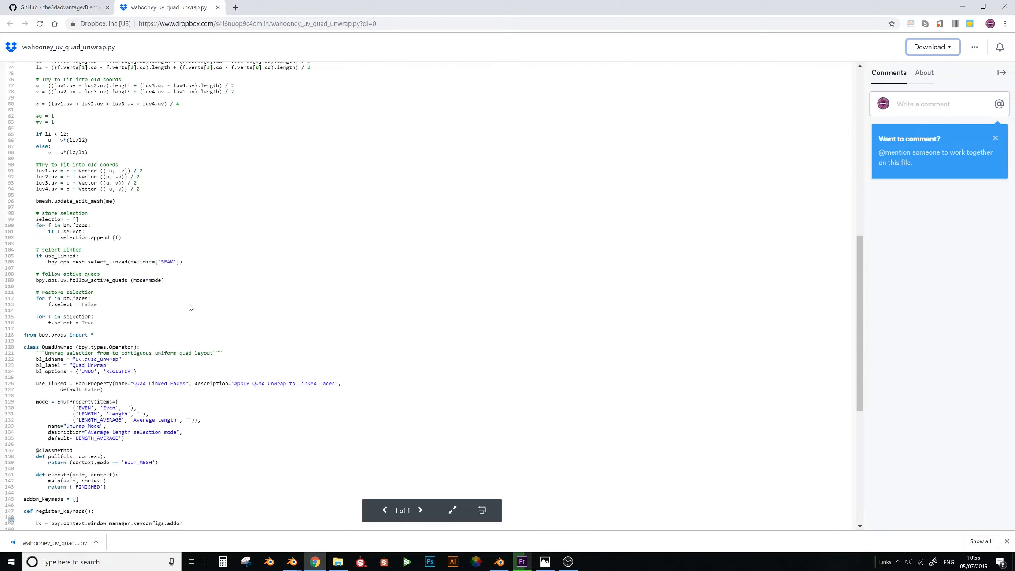
scroll(190, 303, "up", 14)
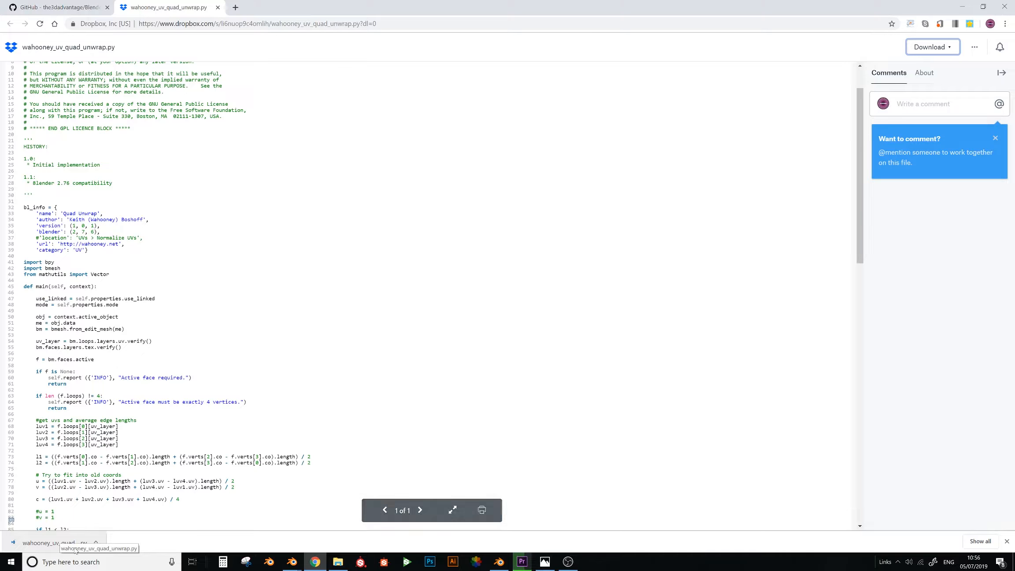
left_click(955, 6)
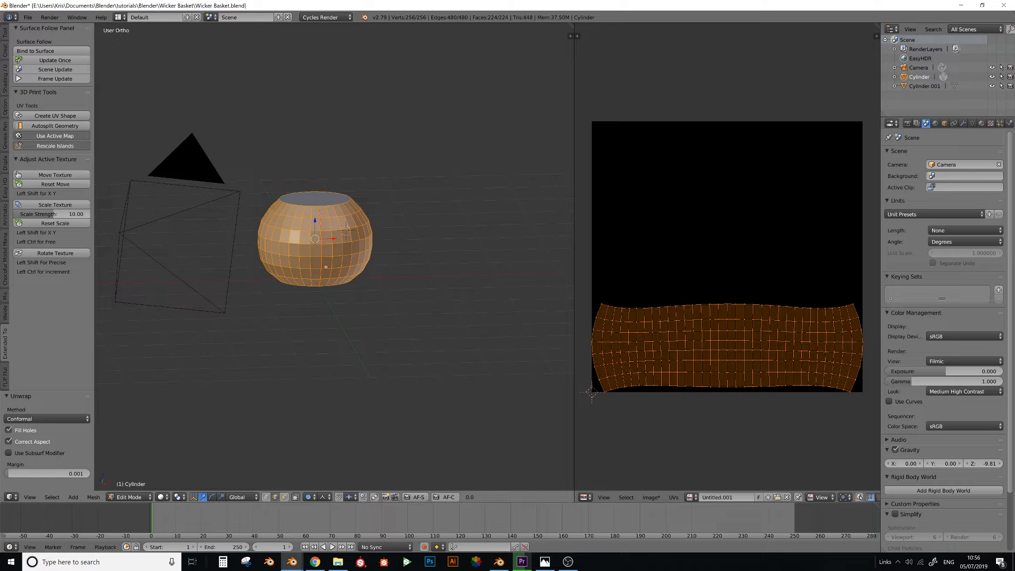
Try to apply Quad Unwrap to the fully selected basket body without picking an active face
scroll(333, 243, "up", 1)
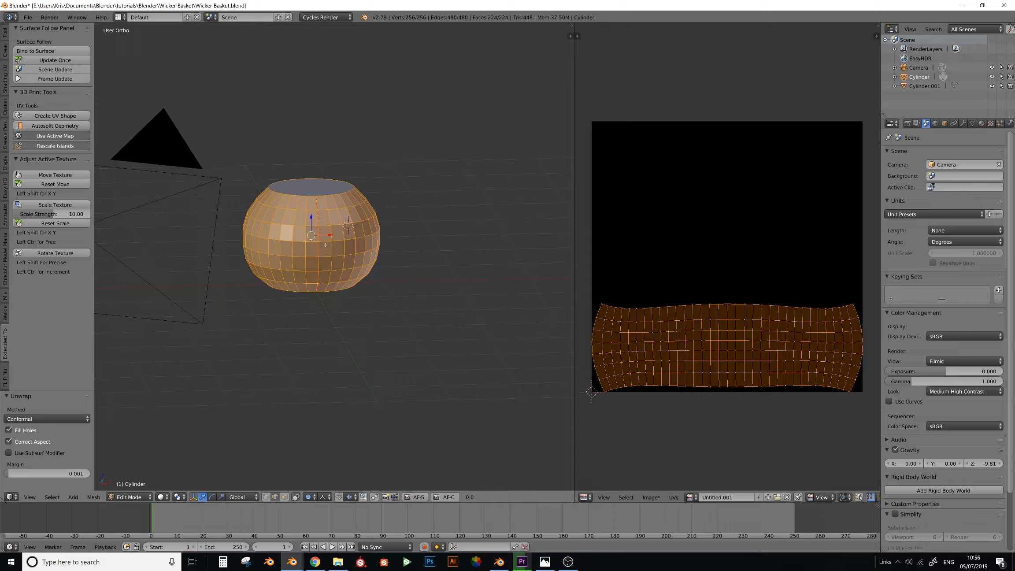
key("space")
type("qu")
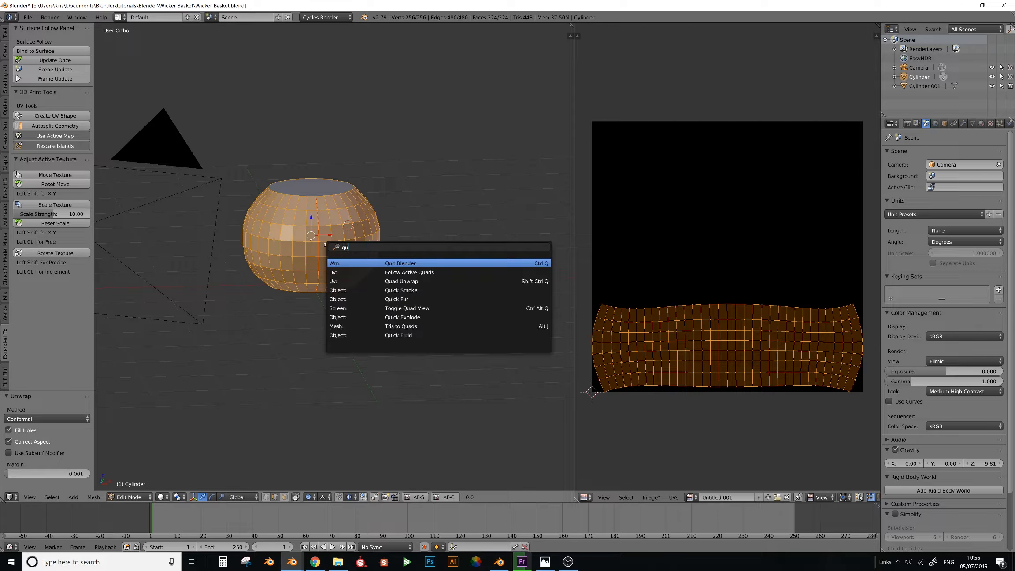
type("ad")
key("Down")
key("Return")
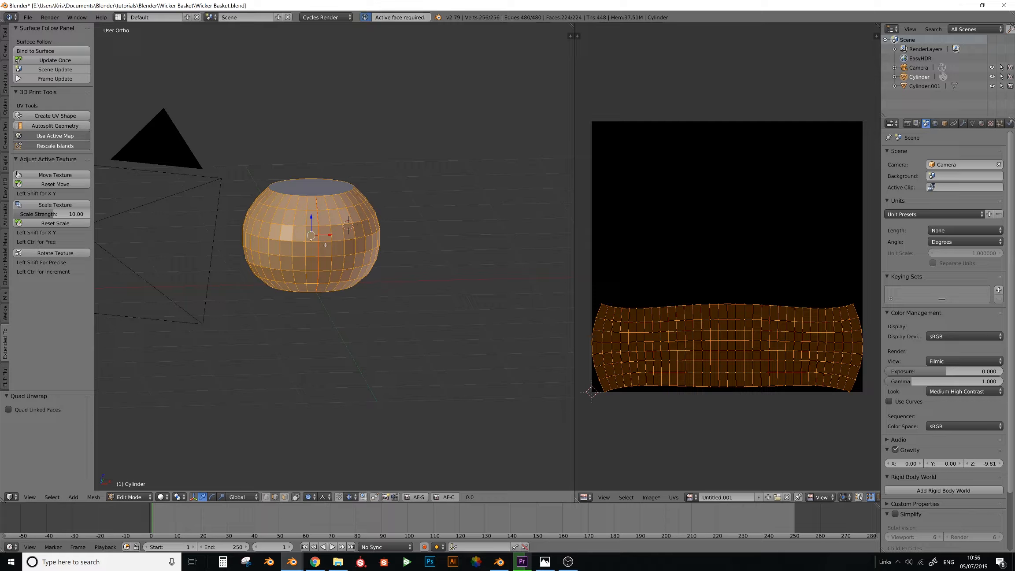
In face select mode, make one side quad the active face within the full selection and apply Quad Unwrap
left_click(284, 497)
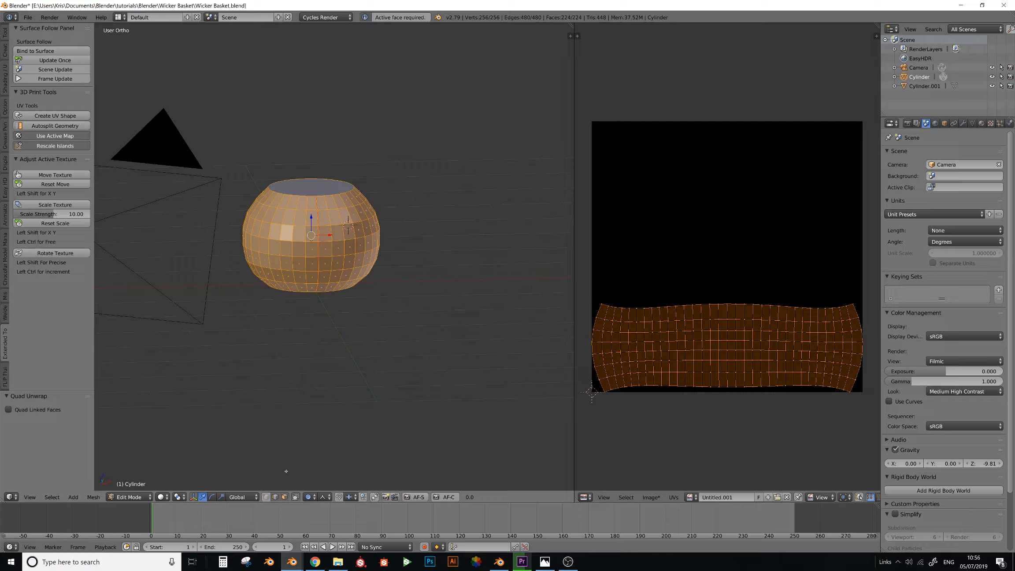
right_click(324, 236, "shift")
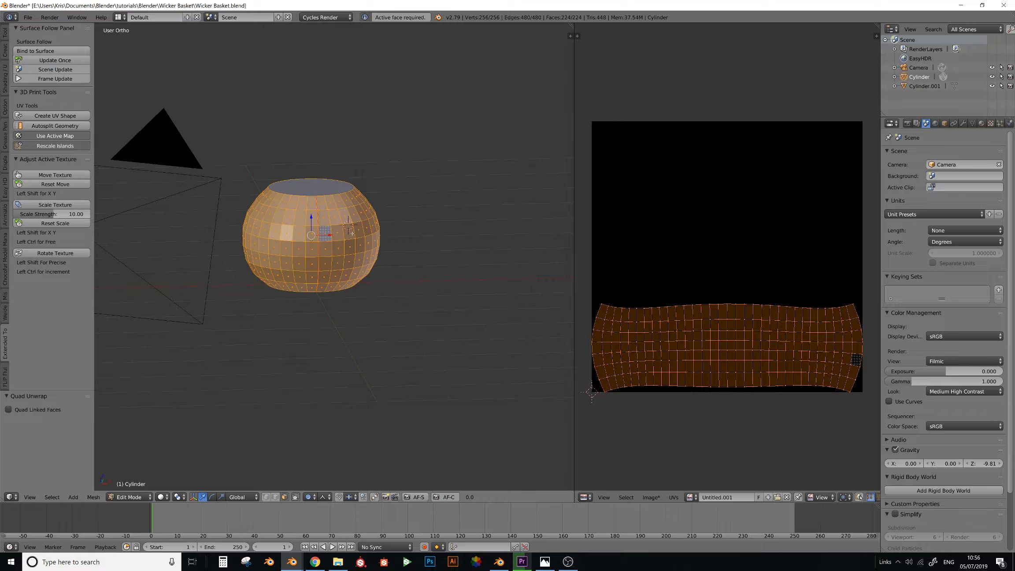
key("space")
key("Return")
Move the UV strip over the middle of the image, keeping it vertical at a 0° rotation
scroll(780, 390, "down", 4)
key("g")
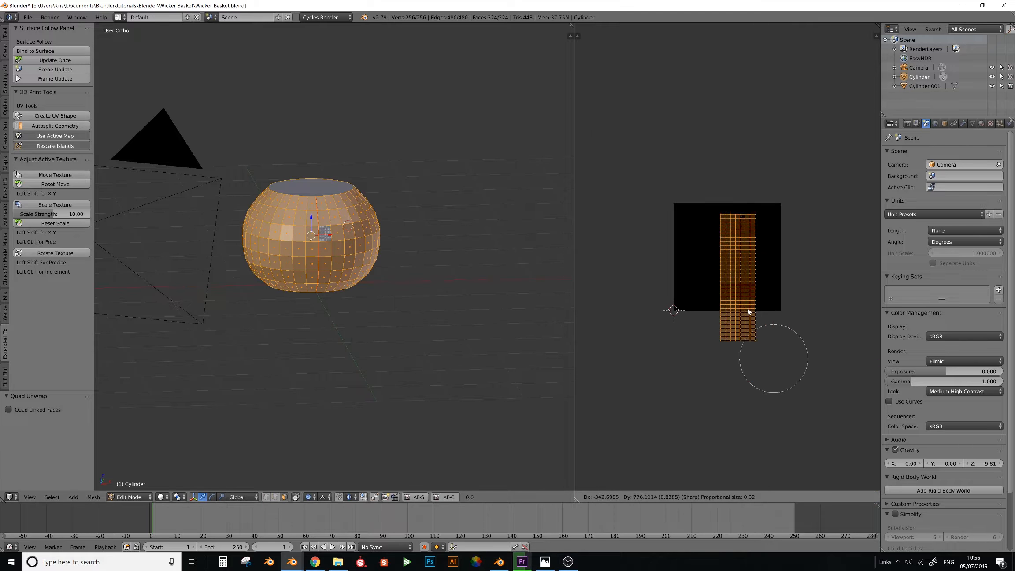
left_click(745, 296)
key("r")
left_click(745, 298)
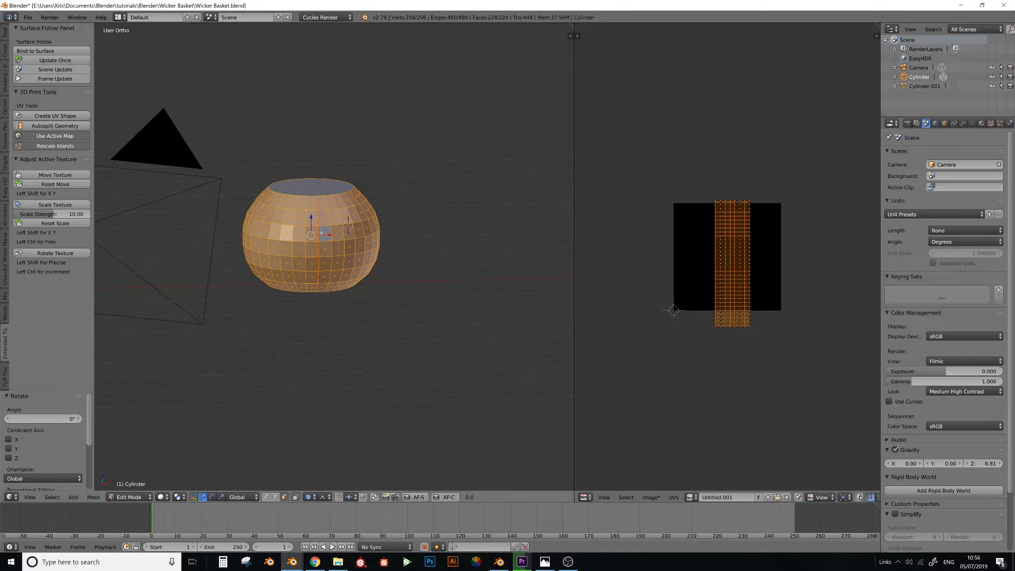
Create a UV shape key for the basket body in Object Mode and set the UV_Shape_key value to 1.000
key("Tab")
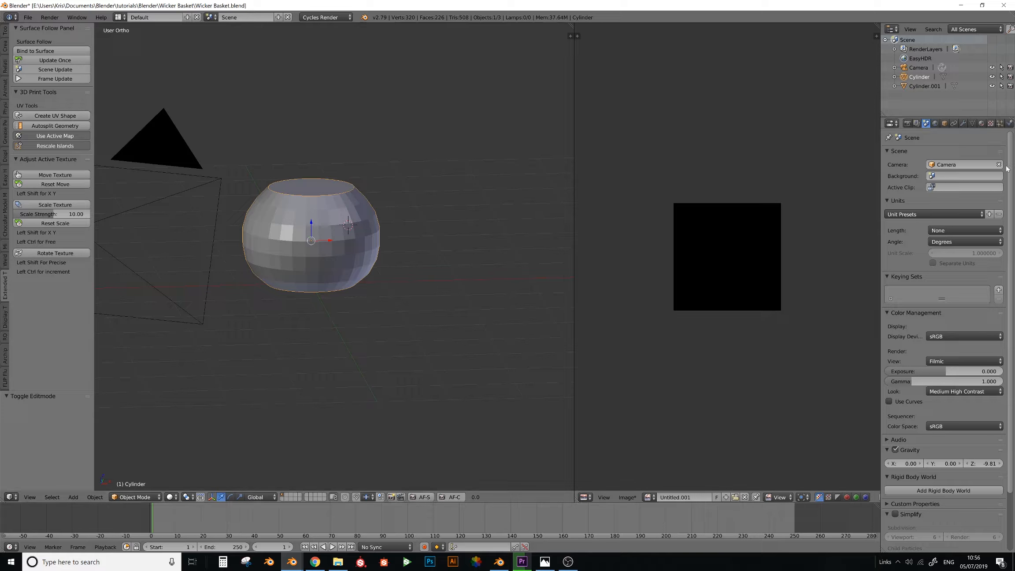
left_click(962, 123)
left_click(971, 124)
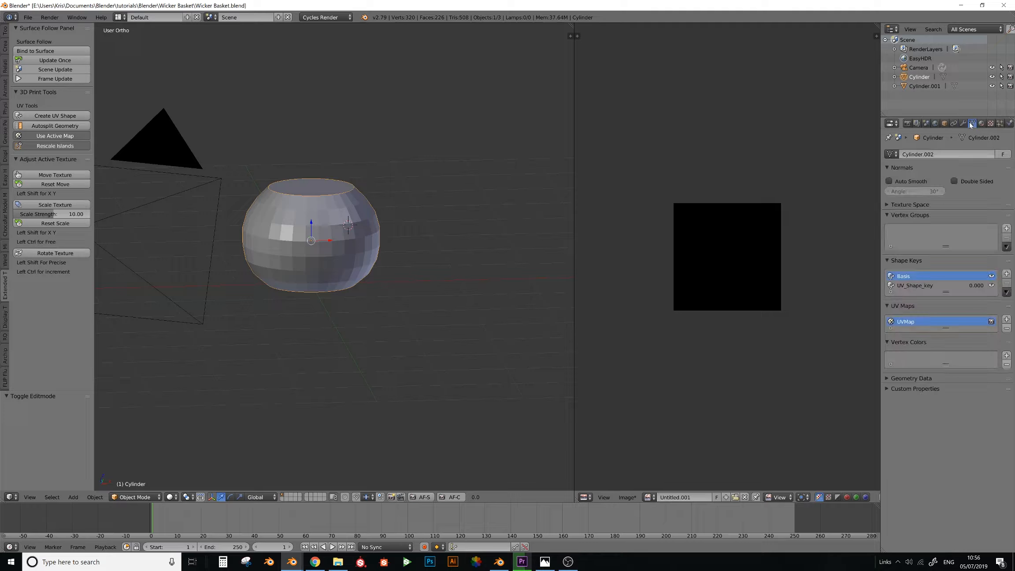
left_click(910, 286)
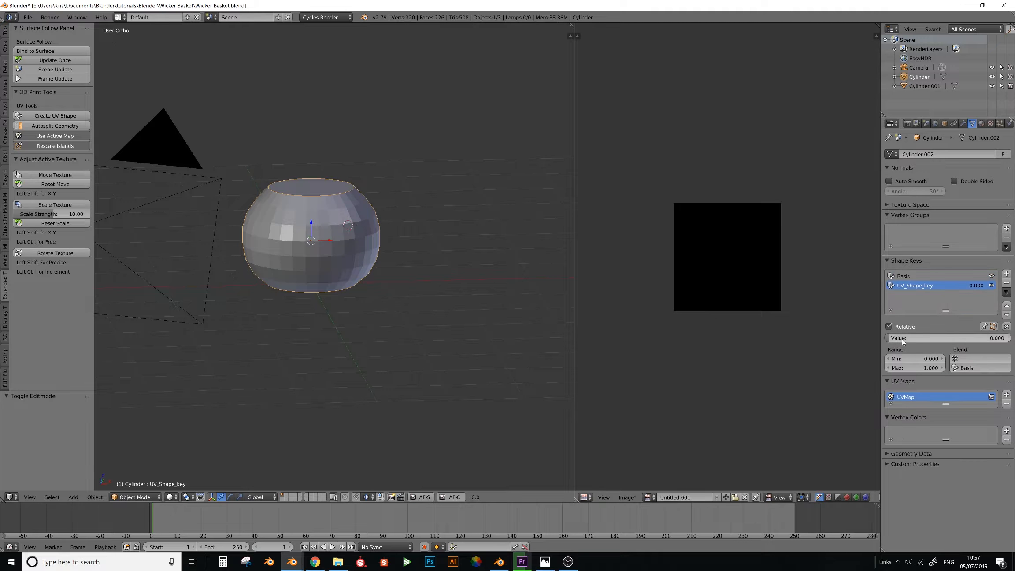
left_click_drag(902, 339, 1008, 338)
middle_click_drag(320, 265, 304, 282)
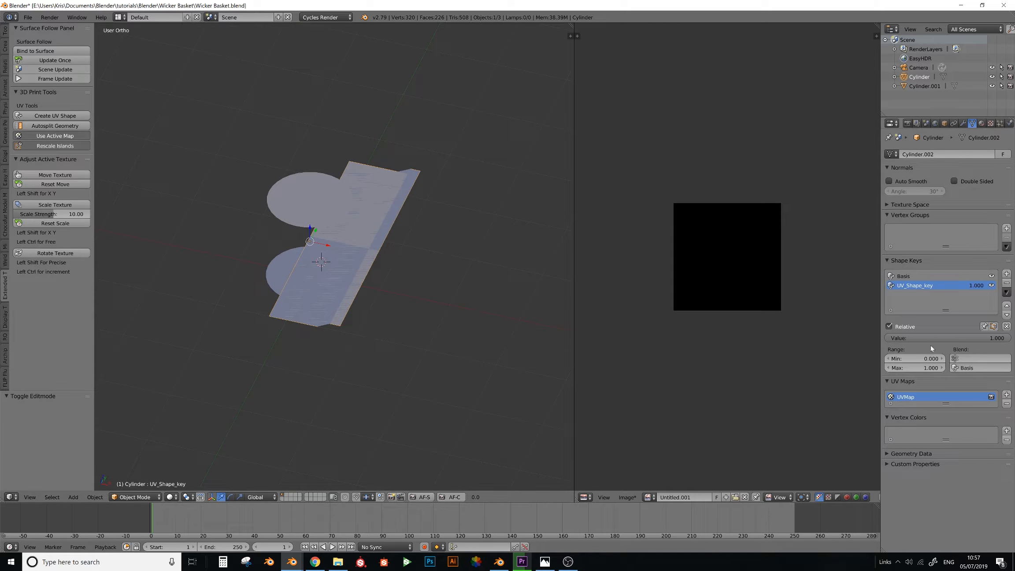
Return the UV_Shape_key value to 0.000, inspect the flattened mesh in Edit Mode, and remove both shape keys
left_click_drag(1004, 337, 886, 337)
scroll(370, 267, "up", 2)
key("Tab")
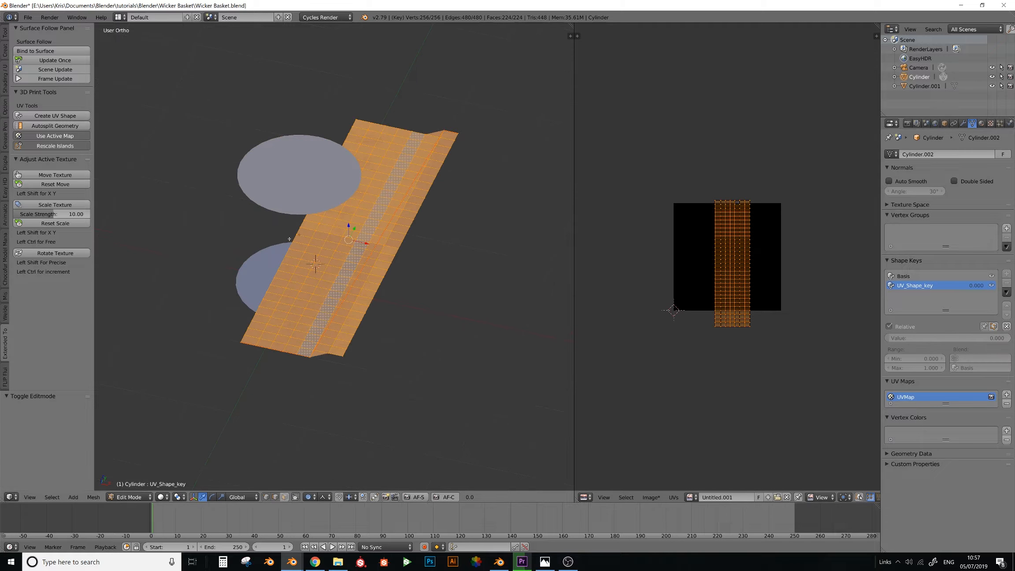
key("Tab")
left_click(1007, 283)
left_click(1006, 282)
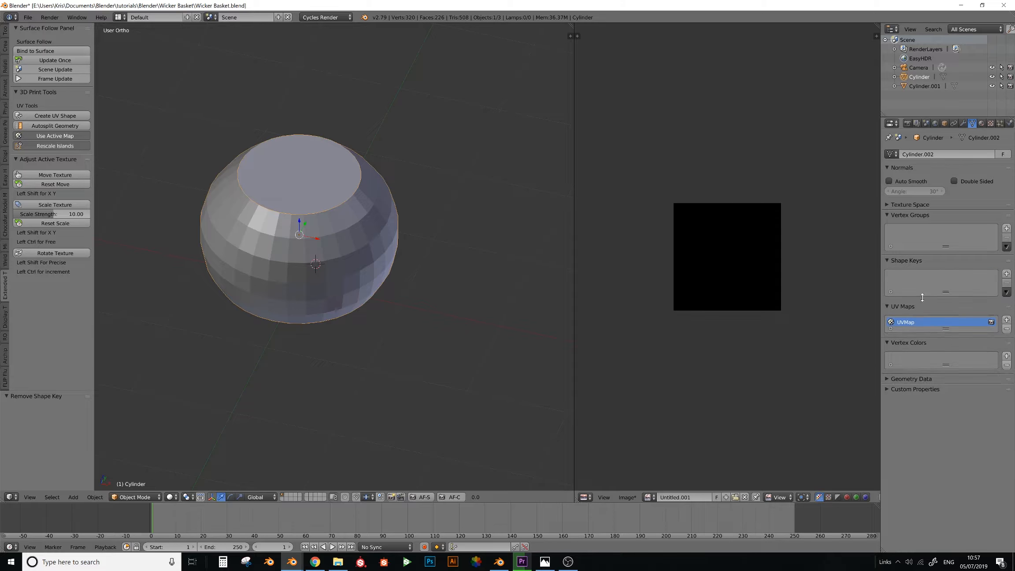
Select all seam edges on the body with Select Similar by Seam and rip them apart in place
key("Tab")
scroll(258, 259, "up", 1)
middle_click_drag(258, 259, 317, 234, "shift")
right_click(304, 245, "alt")
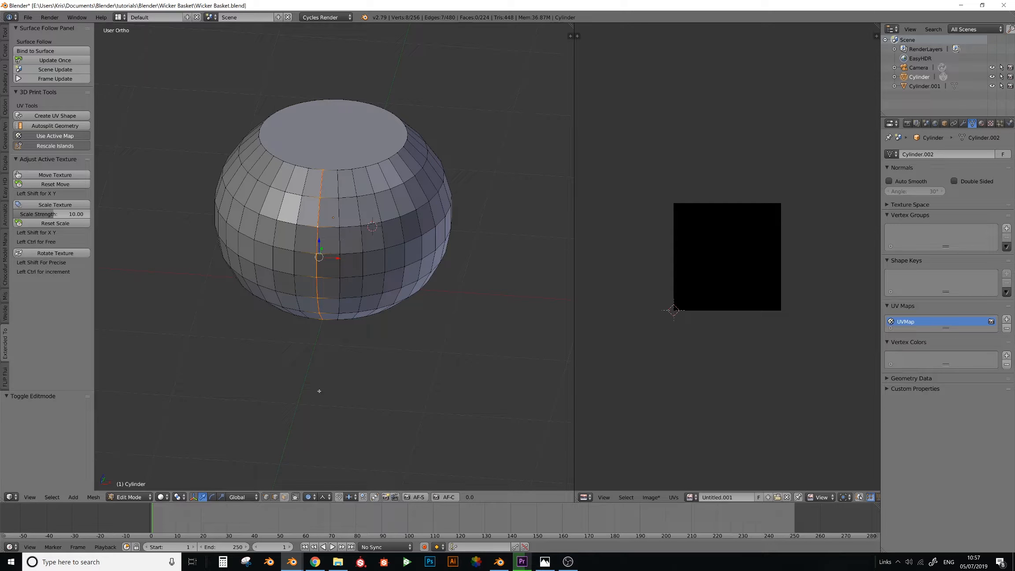
left_click(277, 499)
right_click(319, 212)
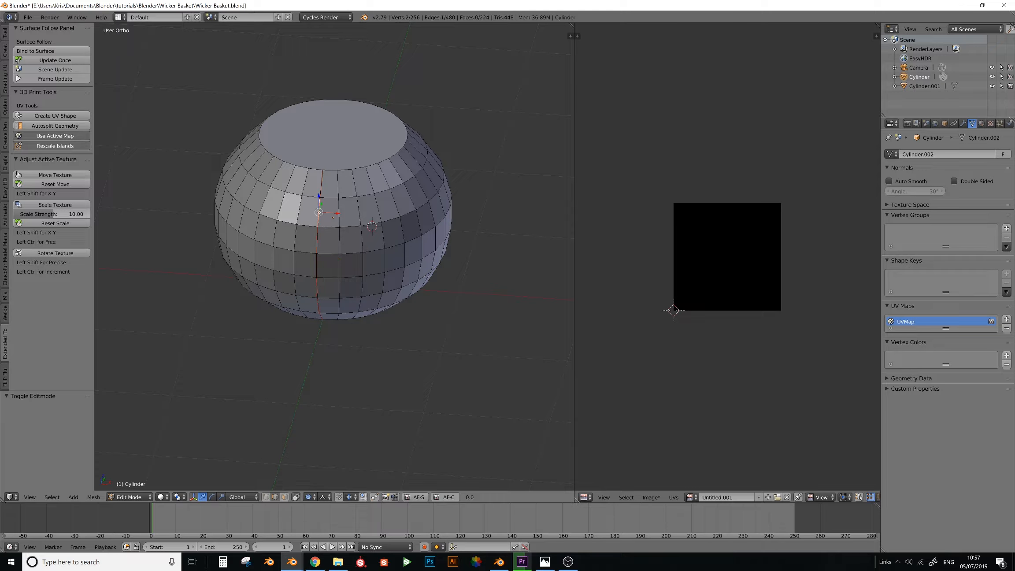
key("shift+g")
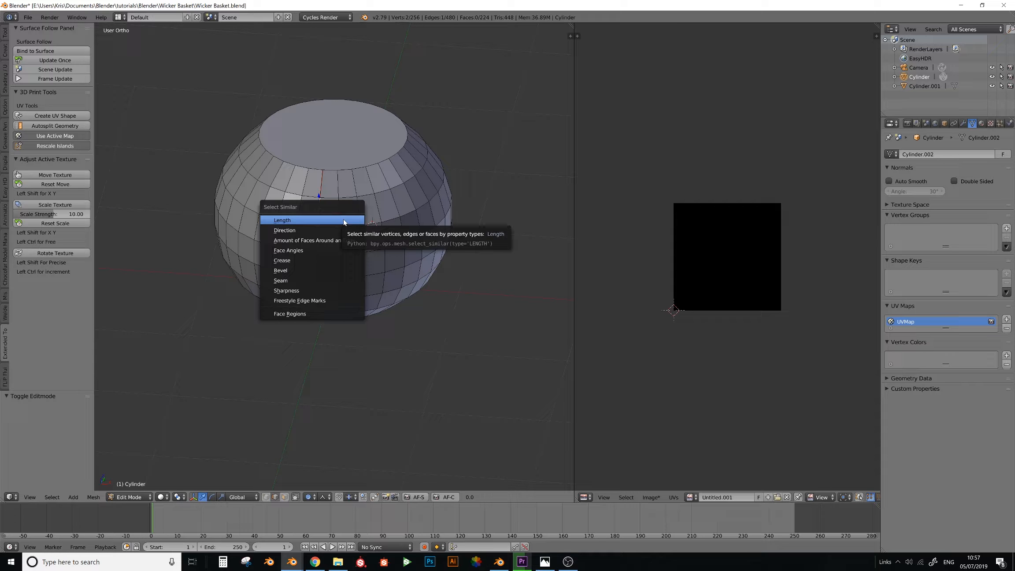
left_click(296, 281)
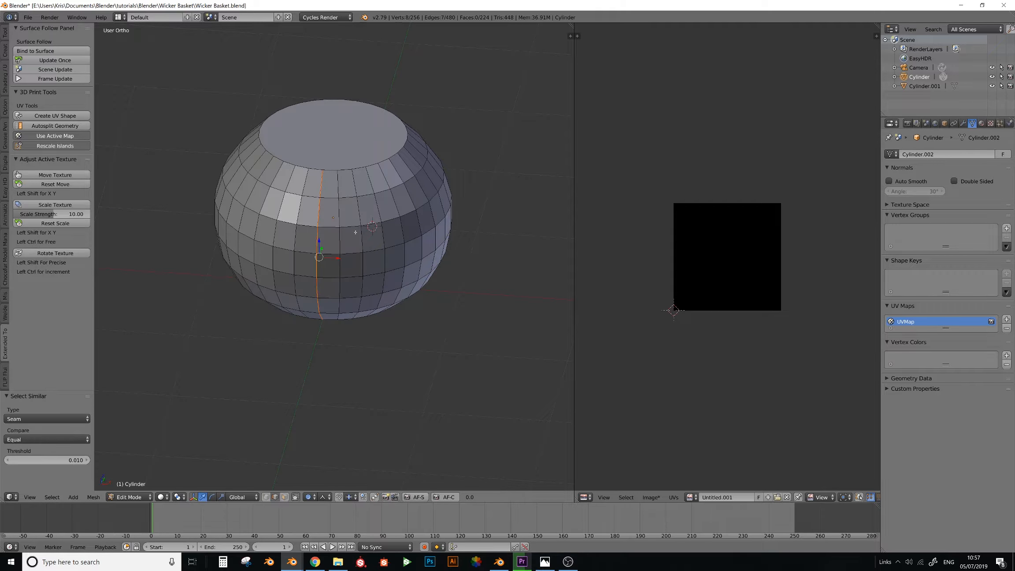
key("v")
key("Escape")
key("Tab")
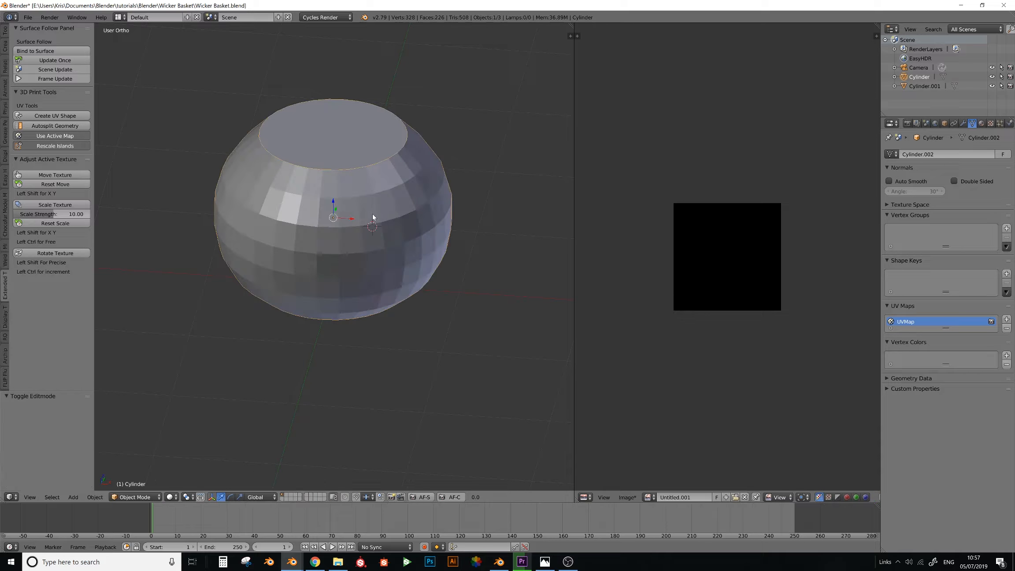
Create a UV shape key from the split basket body and select UV_Shape_key
left_click(60, 116)
left_click(925, 286)
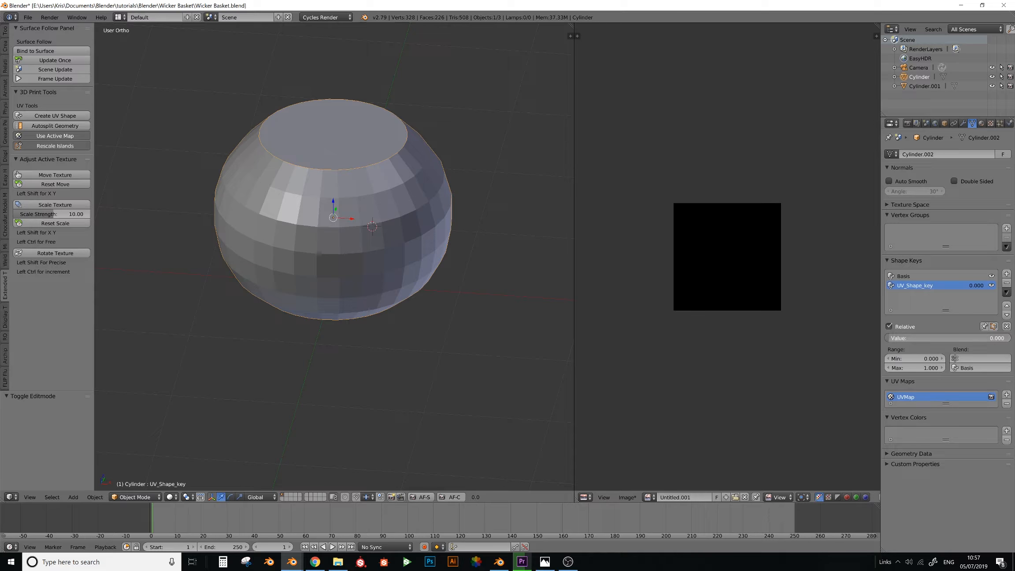
middle_click_drag(528, 294, 409, 253)
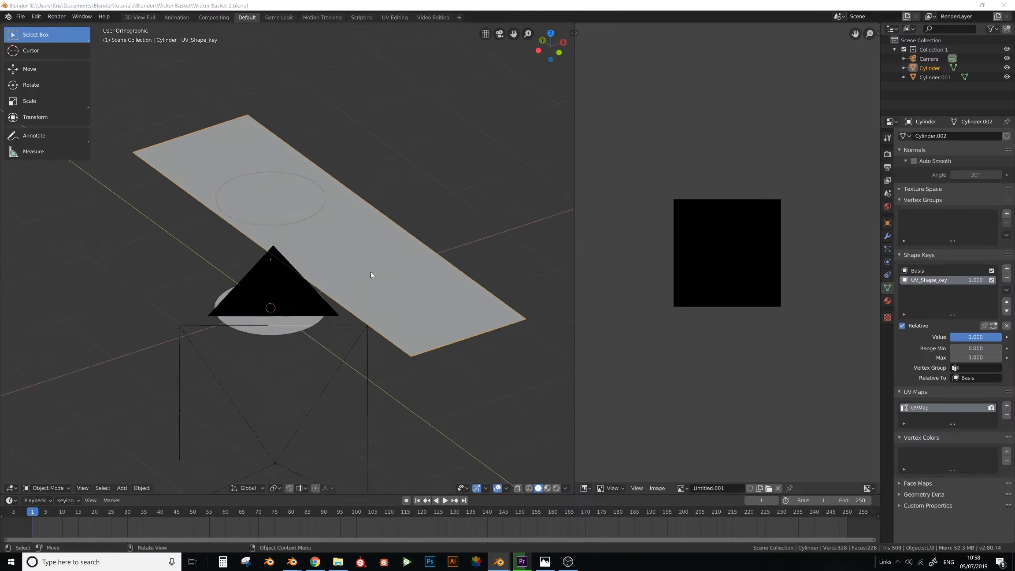
Merge the image editor area into the 3D viewport so only the viewport remains
middle_click_drag(371, 276, 565, 81)
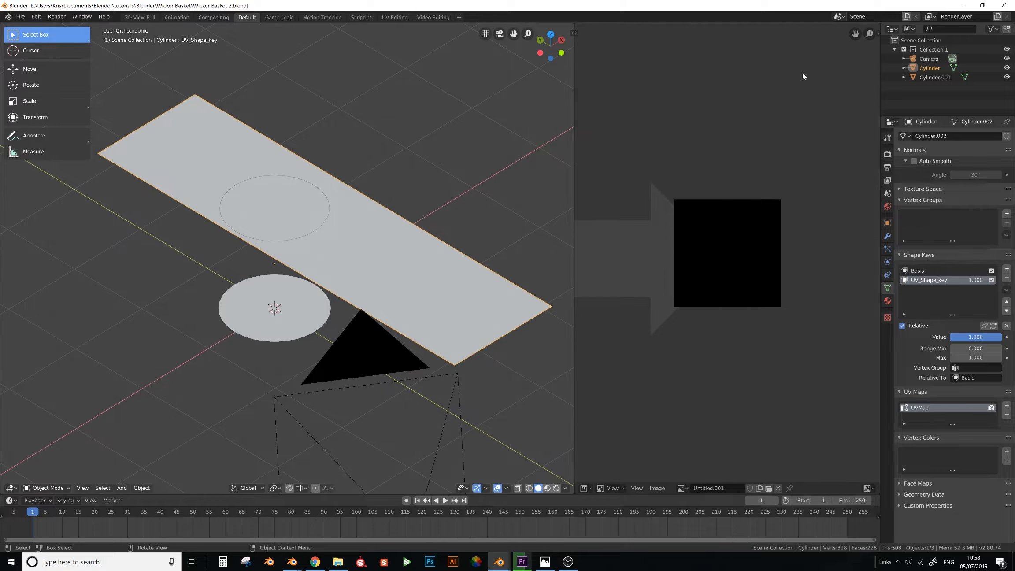
left_click_drag(802, 76, 803, 75)
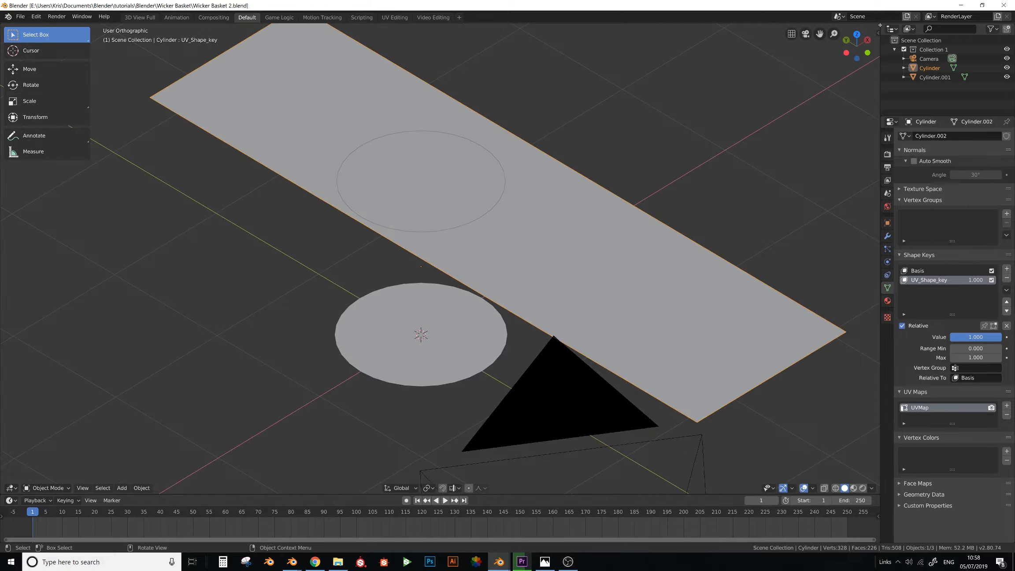
Split a narrow area off the viewport's edge and merge it back into a single viewport
mouse_move(877, 26)
left_mouse_down()
mouse_move(680, 31)
mouse_move(868, 27)
left_mouse_up()
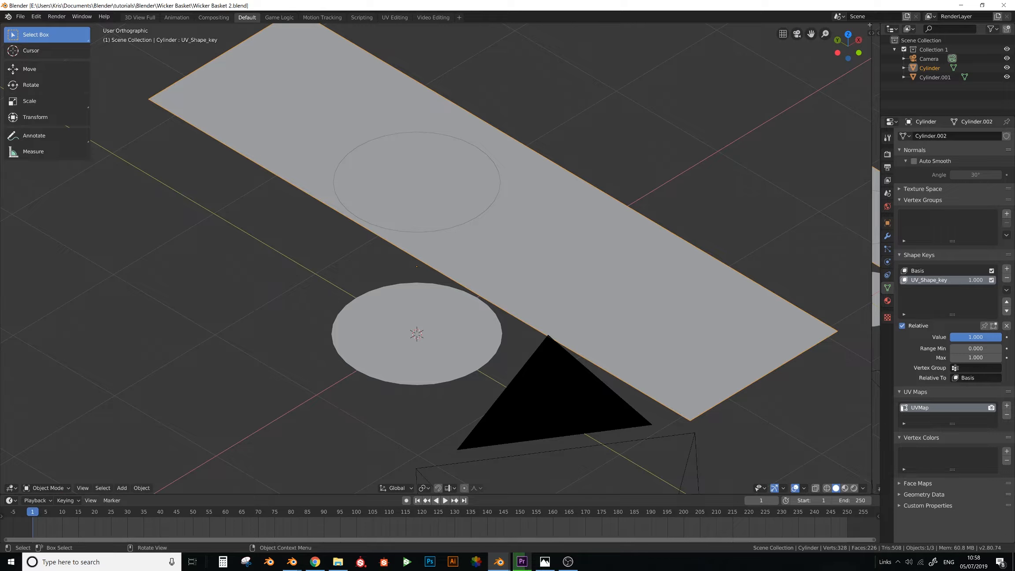
left_click_drag(872, 25, 843, 70)
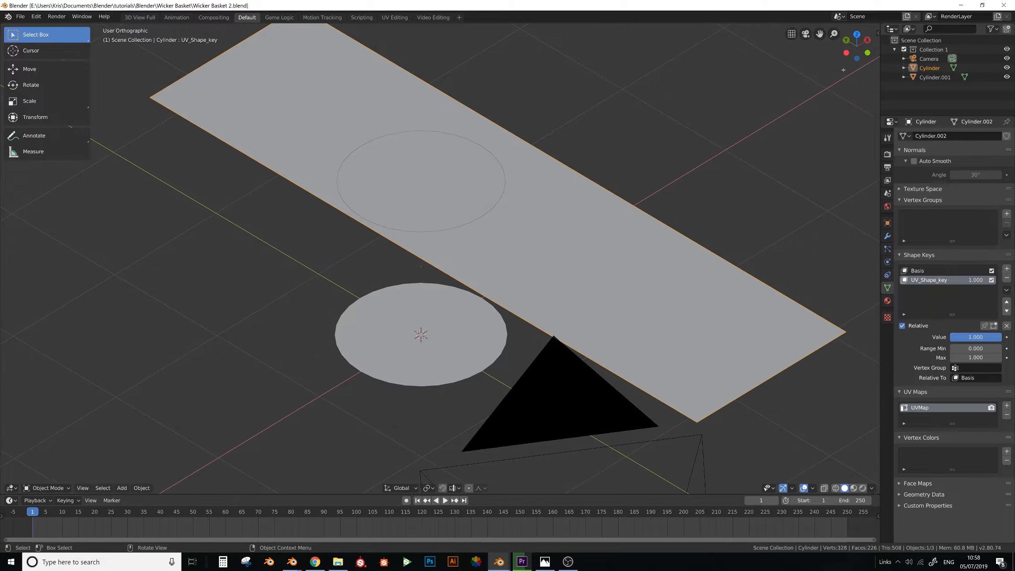
Search the add-on preferences for "extra" to check that the Extra Objects add-ons are enabled
scroll(604, 212, "down", 4)
middle_click_drag(566, 238, 488, 249)
scroll(489, 249, "up", 2)
middle_click_drag(466, 308, 471, 262, "shift")
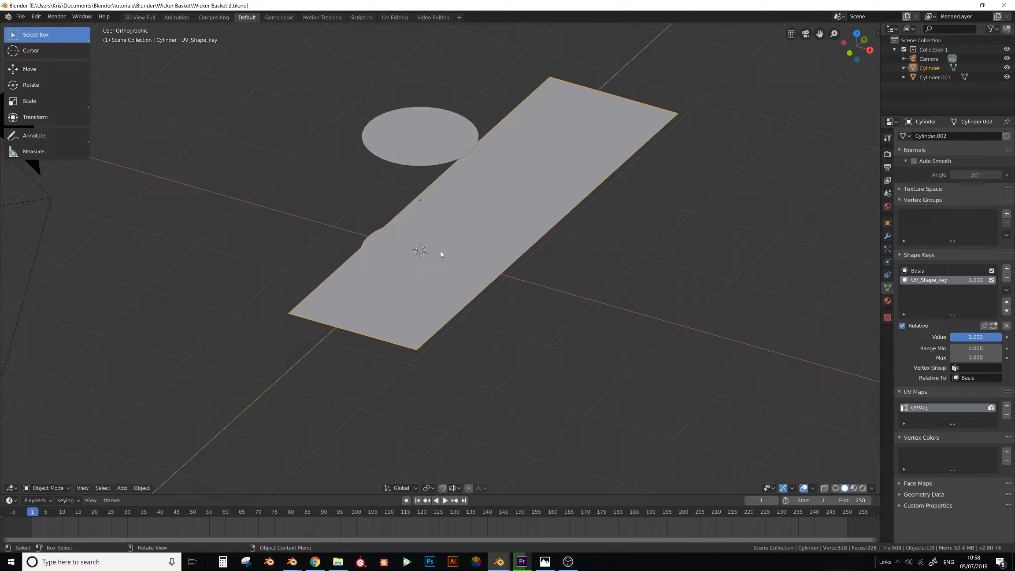
mouse_move(439, 299)
middle_mouse_down()
mouse_move(460, 299)
mouse_move(434, 304)
middle_mouse_up()
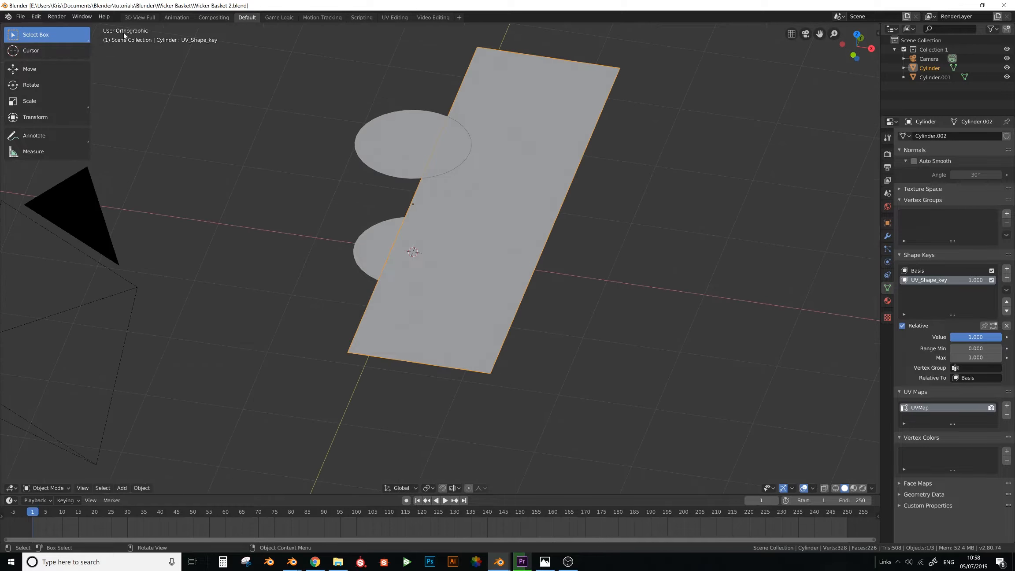
left_click(36, 17)
left_click(57, 138)
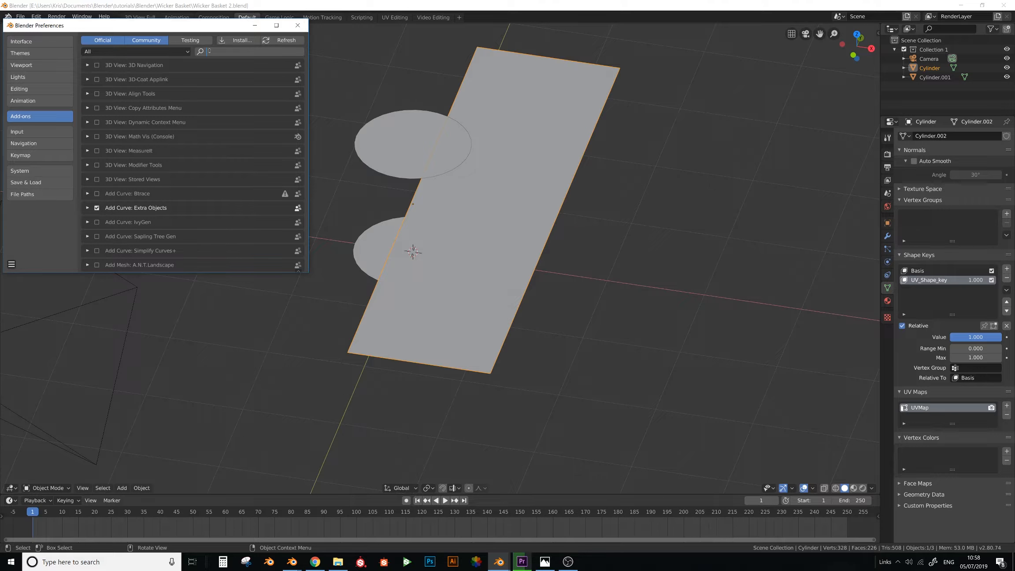
type("extra")
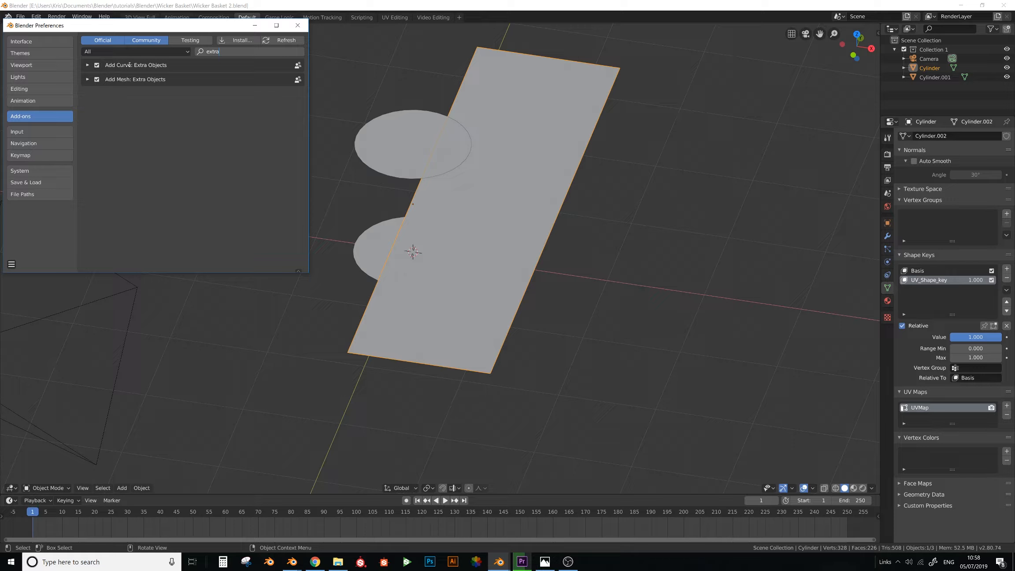
left_click(297, 25)
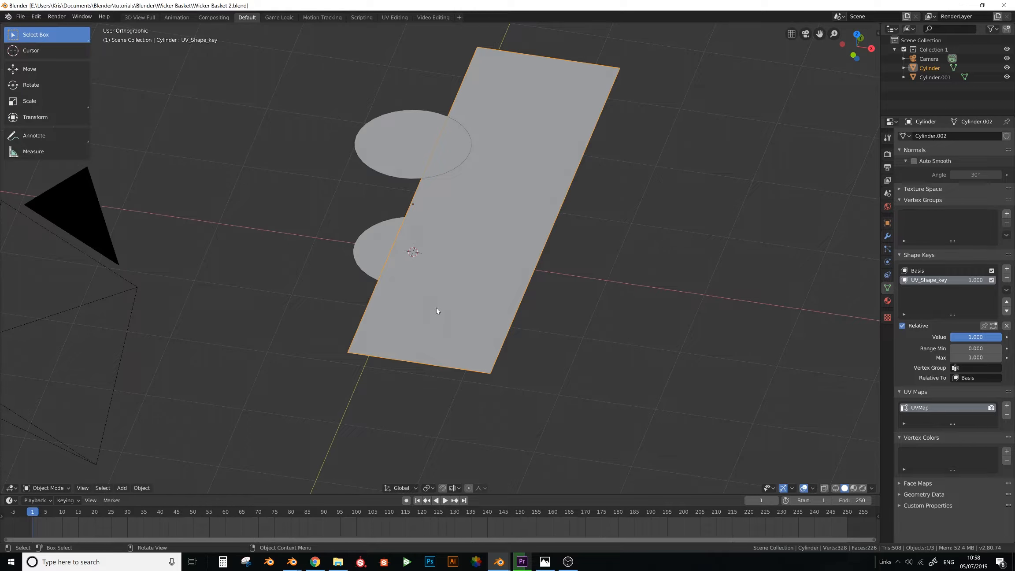
middle_click_drag(436, 308, 455, 307)
key("shift+a")
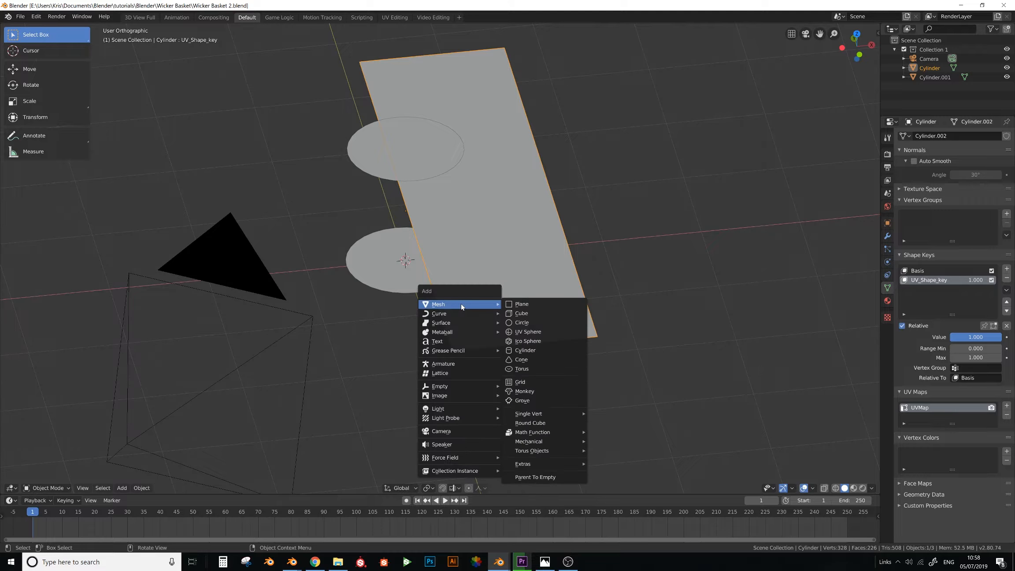
mouse_move(454, 316)
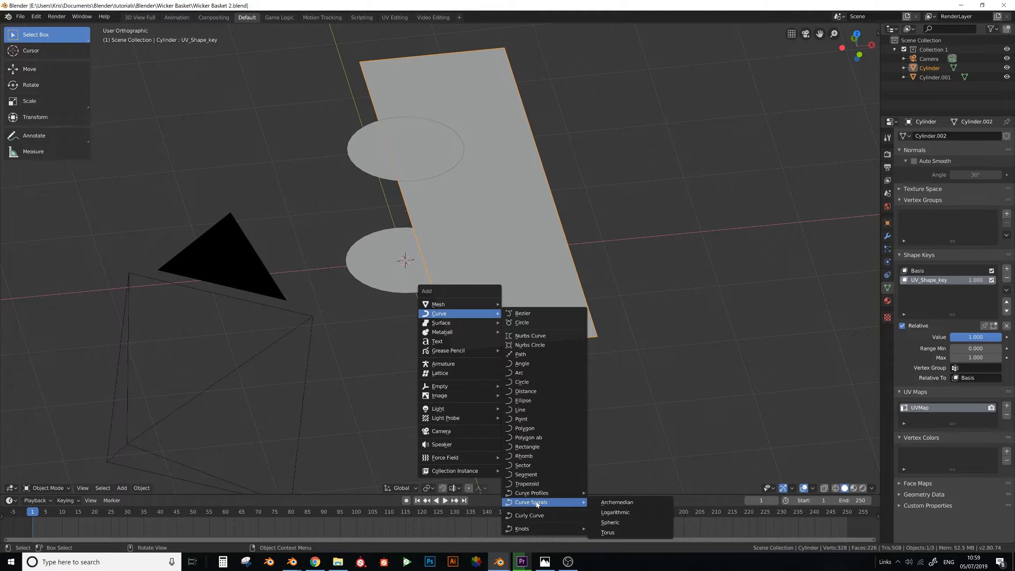
mouse_move(531, 502)
left_click(623, 505)
middle_click_drag(624, 505, 176, 462)
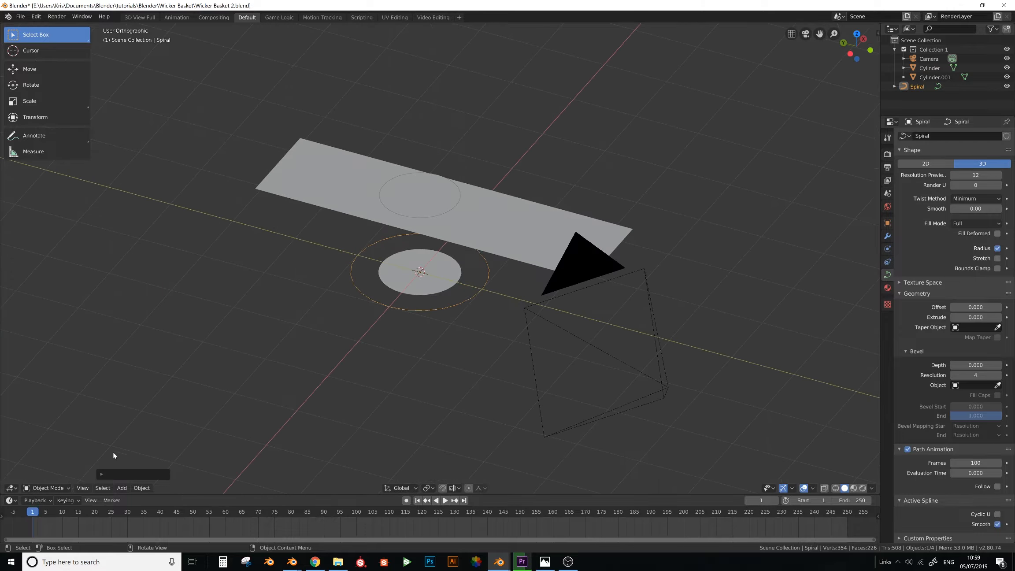
left_click(104, 475)
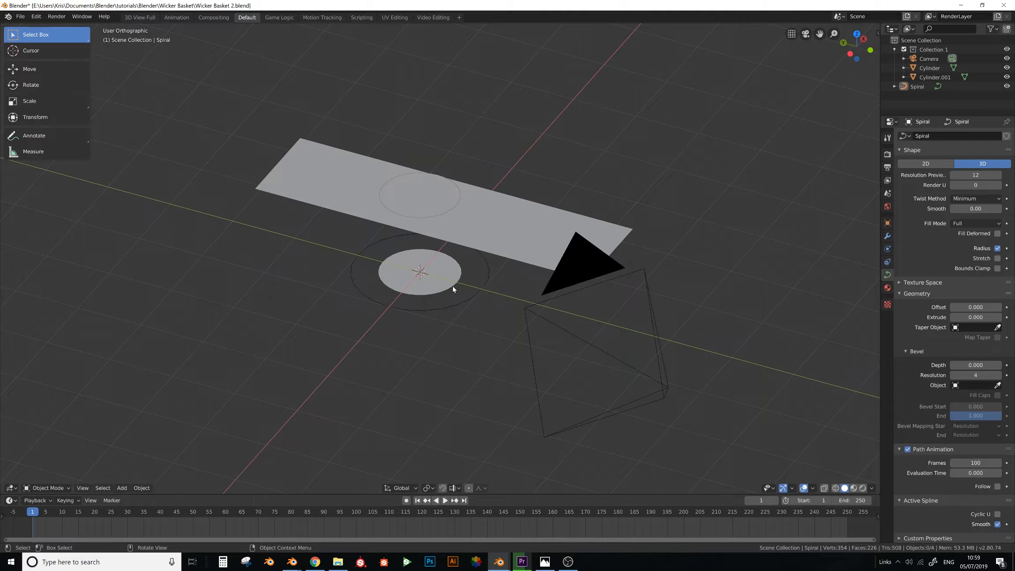
left_click(446, 309)
key("x")
left_click(446, 302)
Add an Archemedian spiral curve at the 3D cursor and expand its creation settings
key("shift+a")
mouse_move(446, 306)
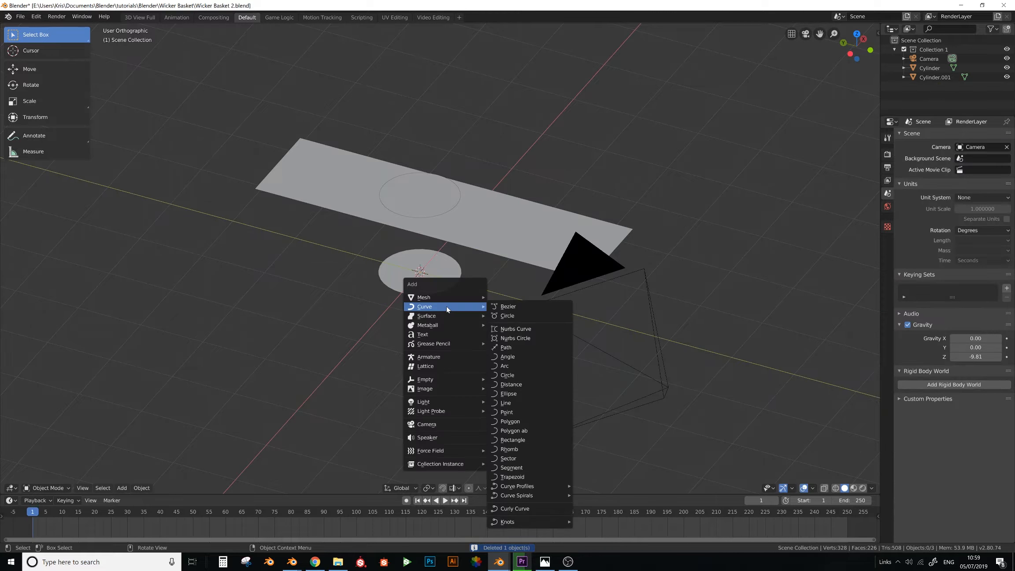
mouse_move(518, 495)
left_click(607, 500)
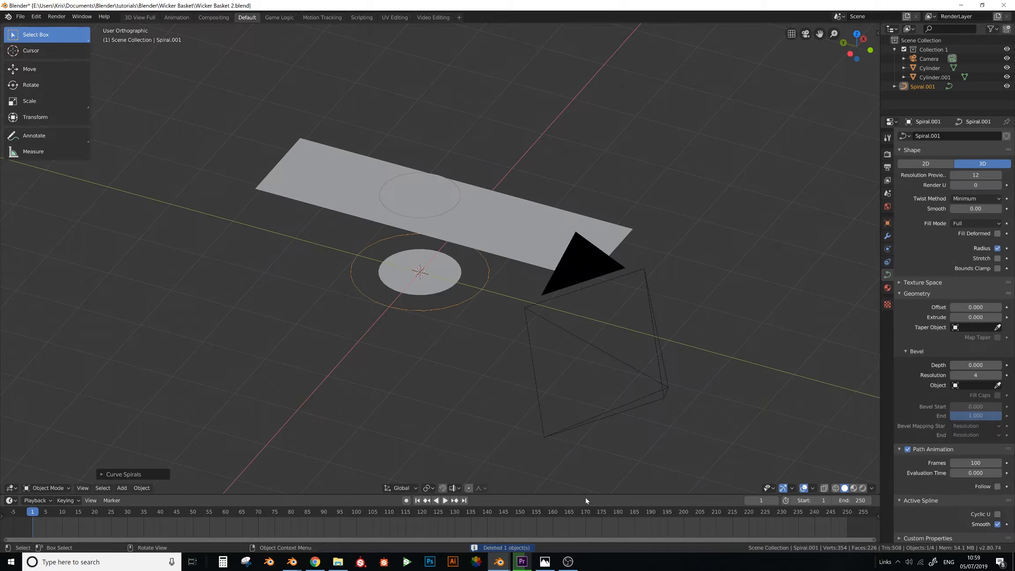
left_click(102, 474)
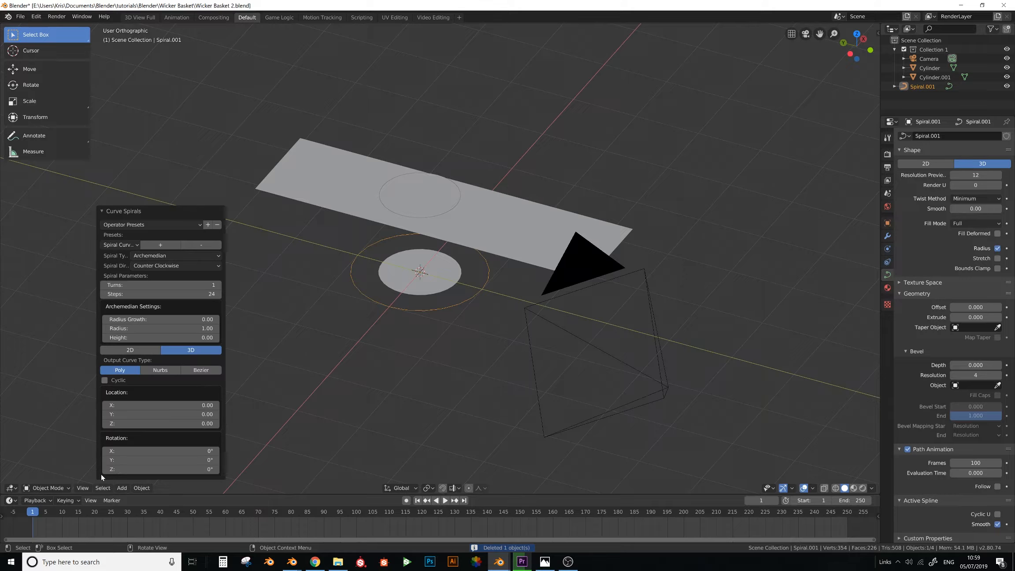
Set the spiral's height to 1.00, its radius to 0.10 and its steps to 4
left_click(176, 337)
key("Return")
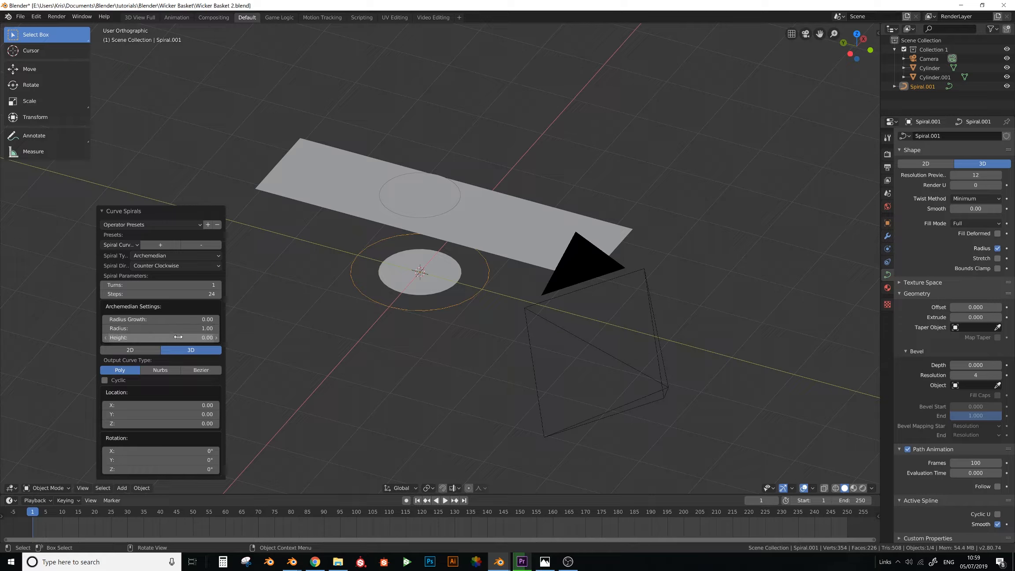
left_click(184, 335)
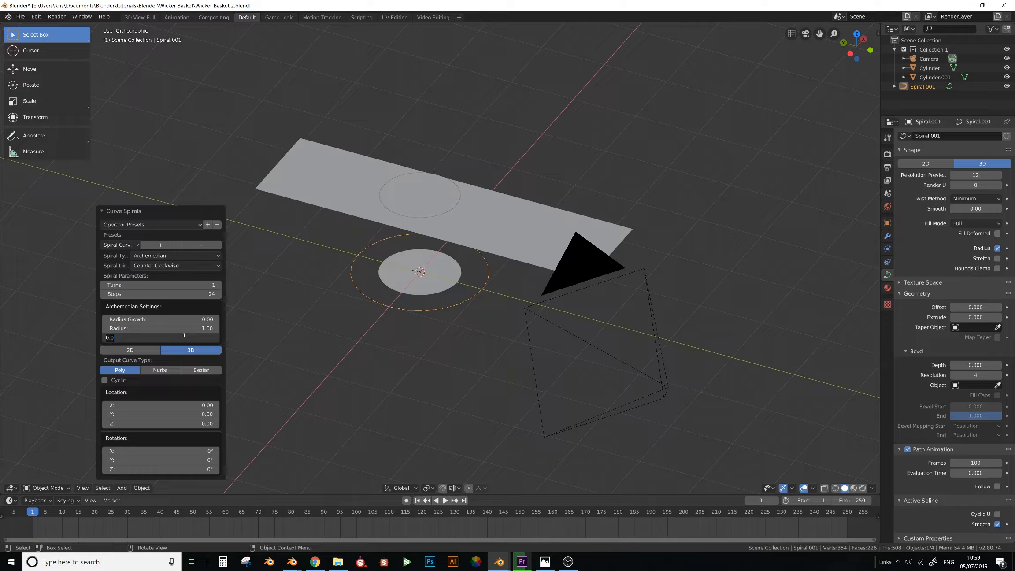
type("1")
key("Return")
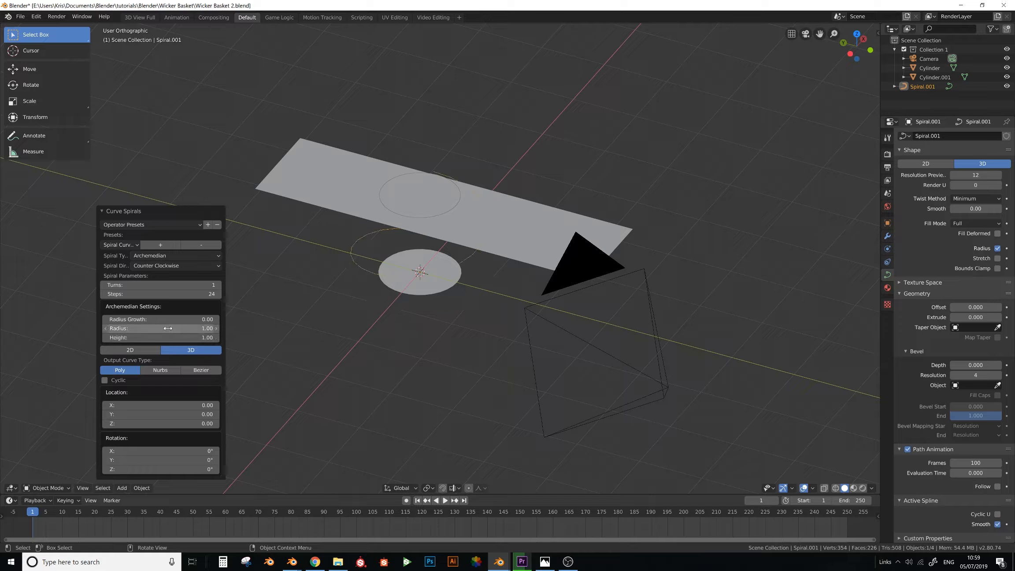
left_click(167, 328)
type("0.1")
key("Return")
left_click(198, 292)
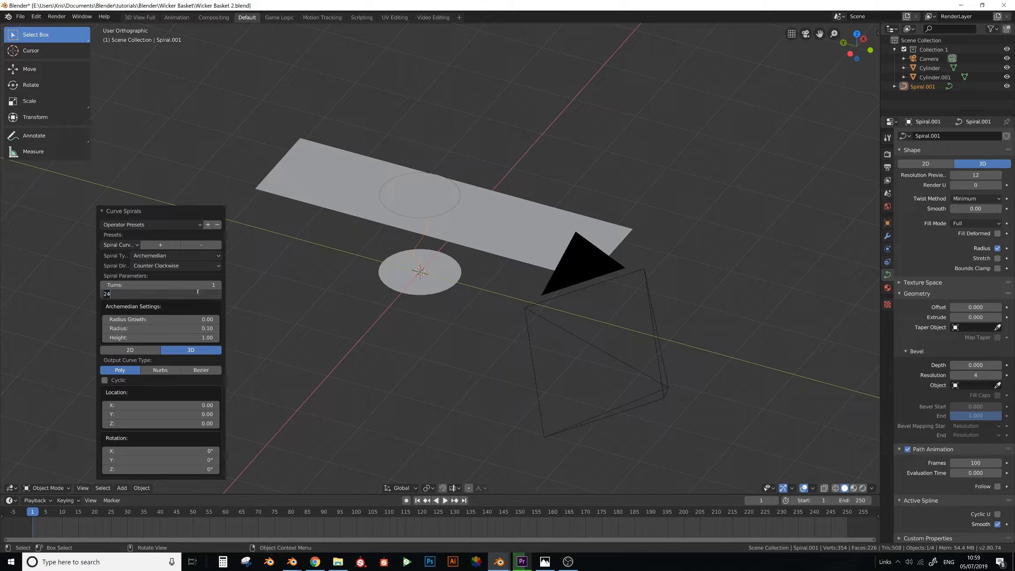
type("4")
key("Return")
Duplicate the spiral almost in place and rotate the copy 180° about the global Z axis
scroll(416, 221, "up", 4)
middle_click_drag(415, 222, 439, 210)
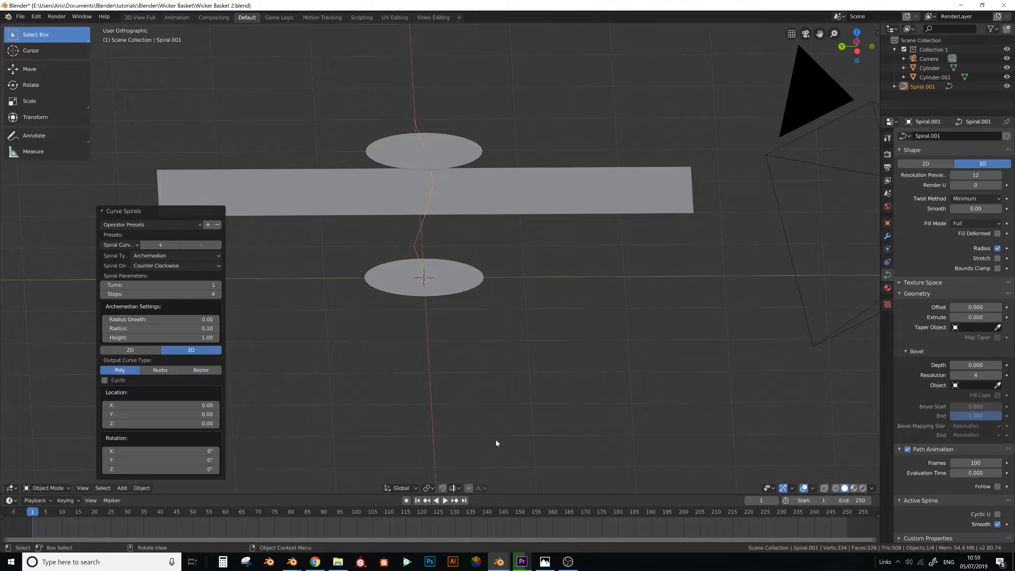
key("alt+Tab")
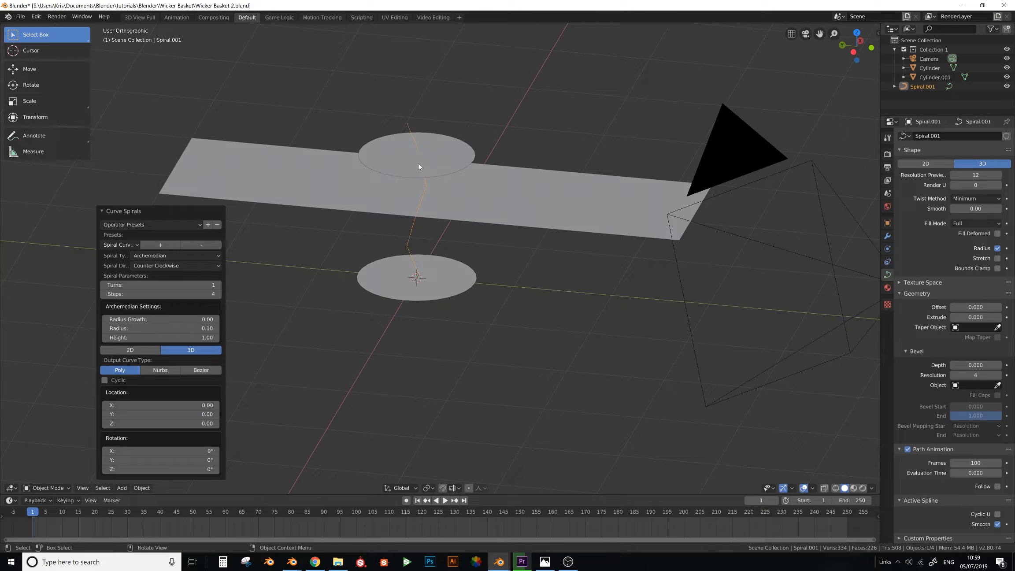
middle_click_drag(418, 167, 429, 233)
key("shift+d")
left_click(444, 225)
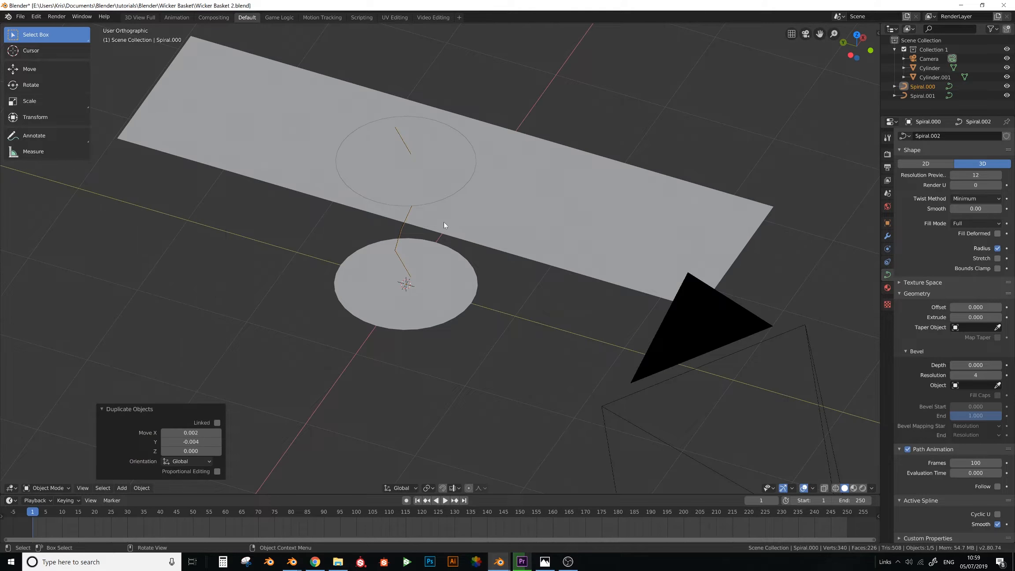
key("r")
key("z")
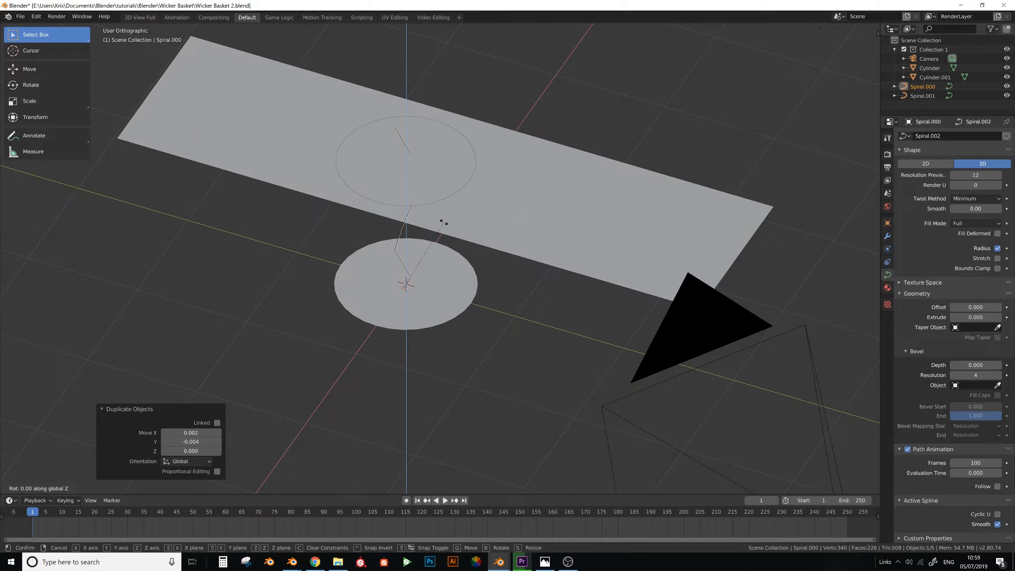
type("180")
key("Return")
Join the original spiral and its rotated copy into one curve object
left_click(399, 235, "shift")
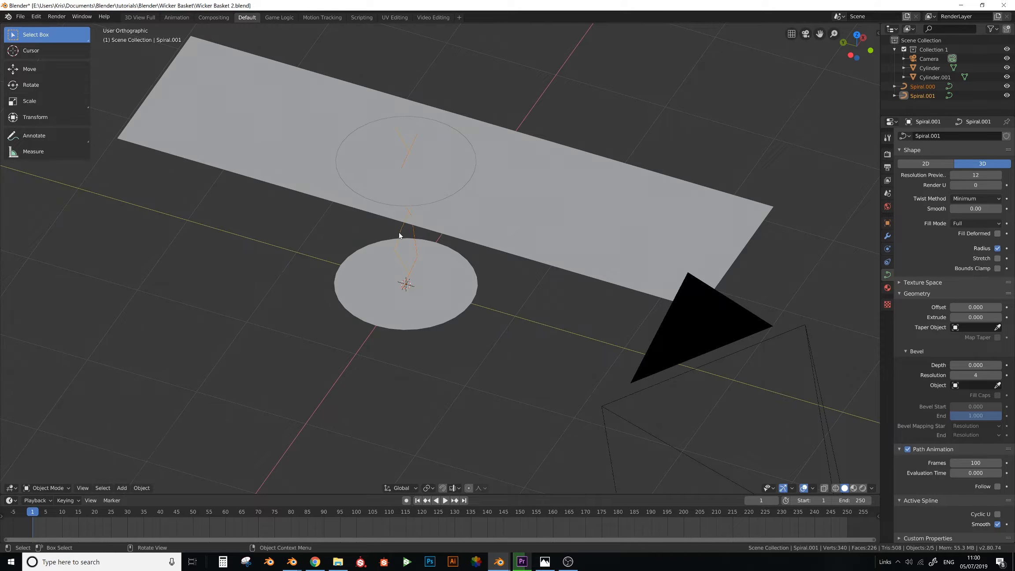
key("ctrl+j")
scroll(399, 234, "down", 2)
middle_click_drag(447, 250, 437, 249)
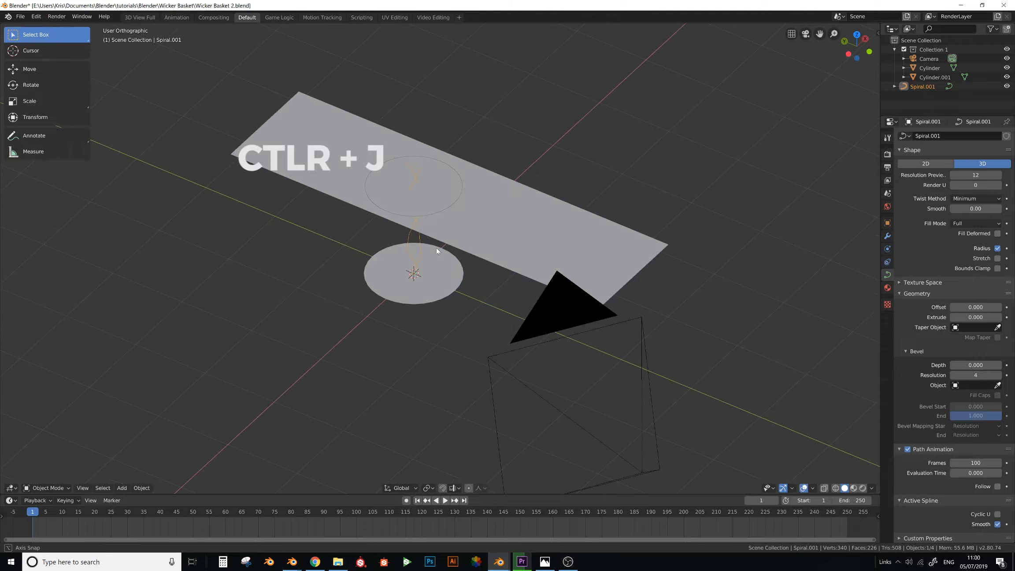
In top view, move the joined spiral about 1.47 in X and -2.70 in Y onto the flattened strip's corner
key("KP_1")
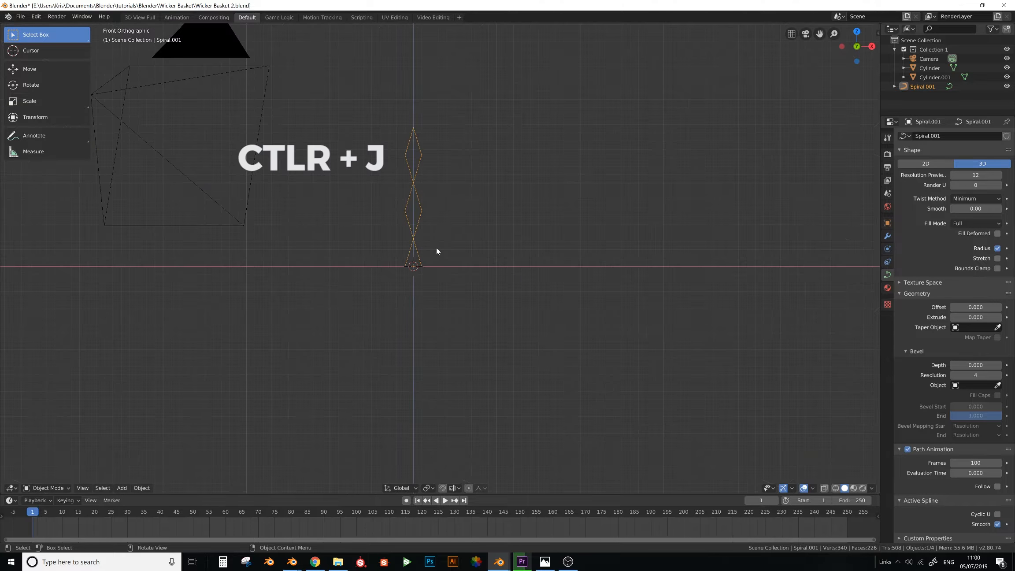
key("KP_7")
key("g")
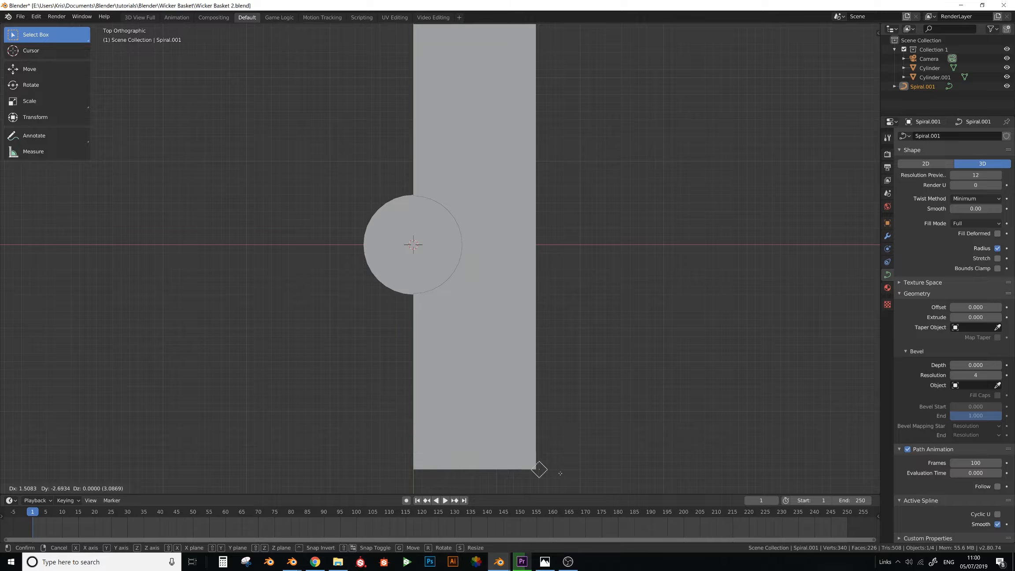
left_click(556, 470)
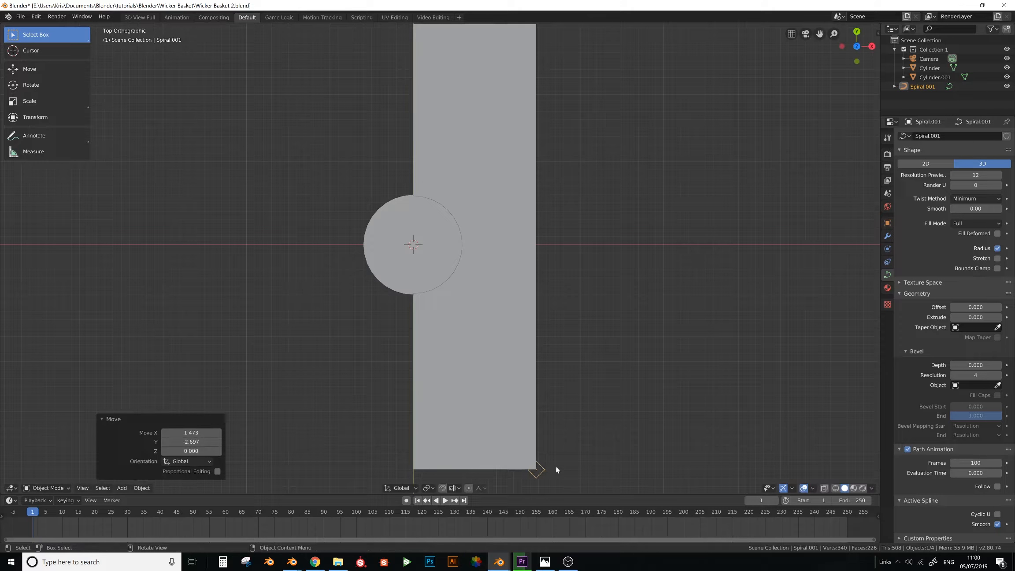
Rotate the joined spiral 90° in the right side view and switch the viewport to wireframe shading
key("KP_3")
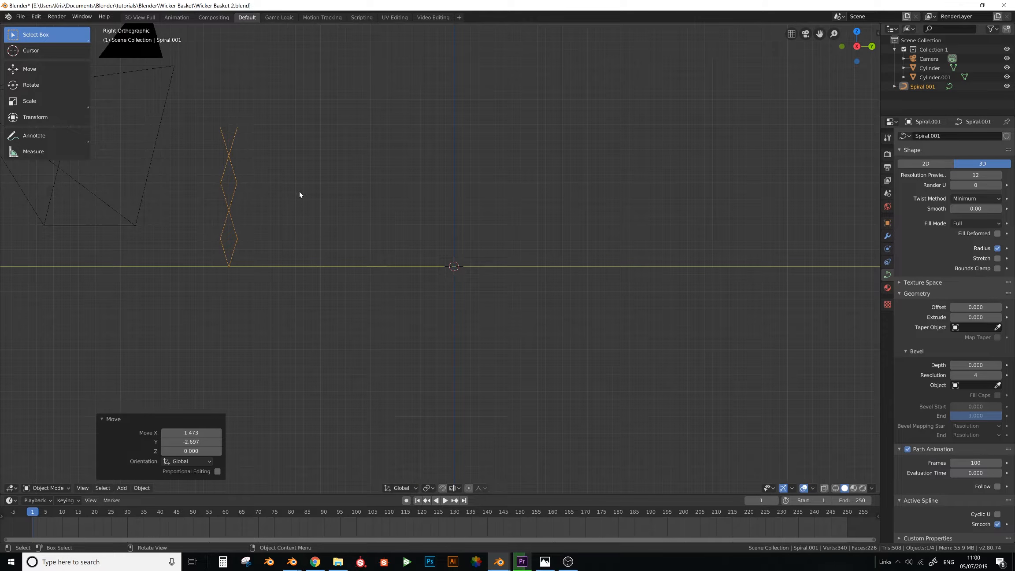
key("r")
key("9")
key("0")
key("Return")
key("z")
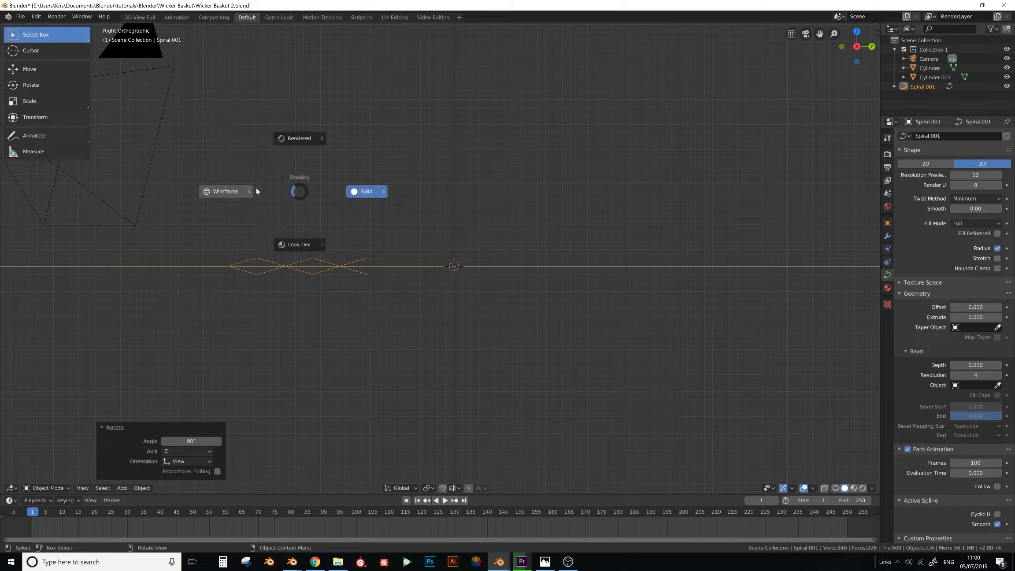
key("Escape")
Raise the spiral about 0.66 along Z to the flattened strip's level and scale it down uniformly
key("g")
key("z")
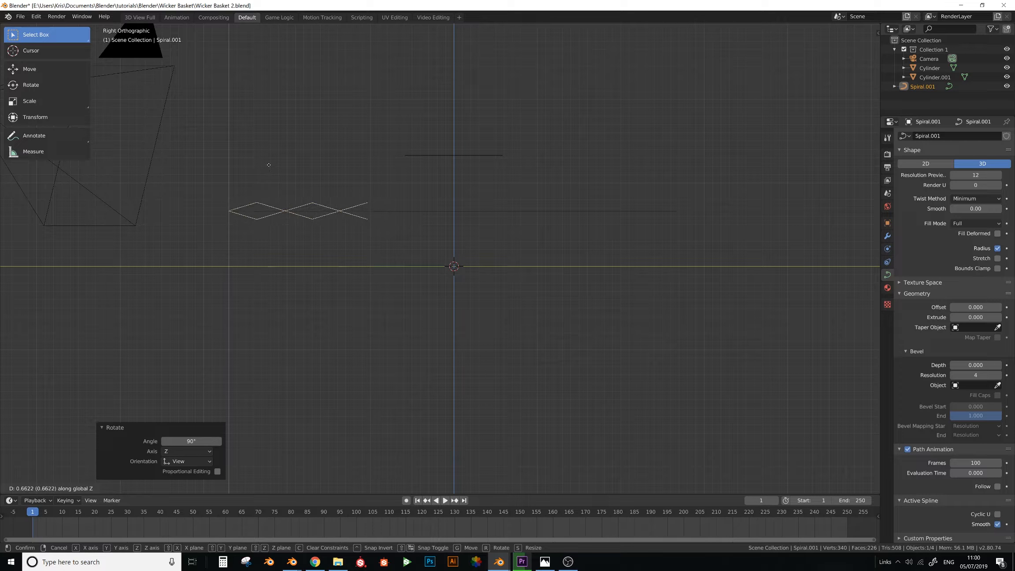
left_click(267, 164)
key("s")
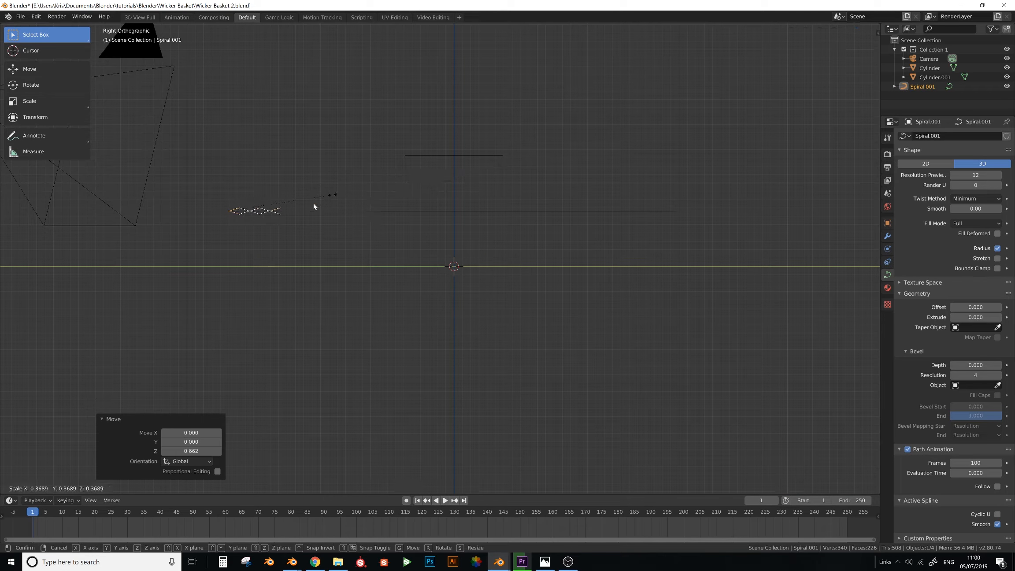
left_click(314, 206)
In Edit Mode, duplicate both spiral splines and move the copy about 0.59 along the Y axis
scroll(388, 220, "up", 4)
middle_click_drag(400, 266, 458, 288)
key("Tab")
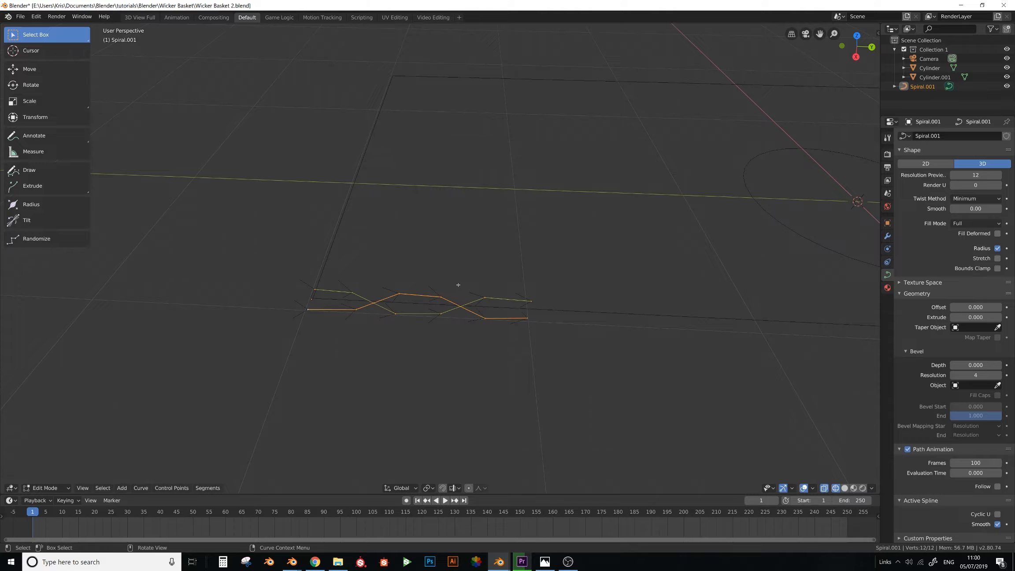
key("shift+d")
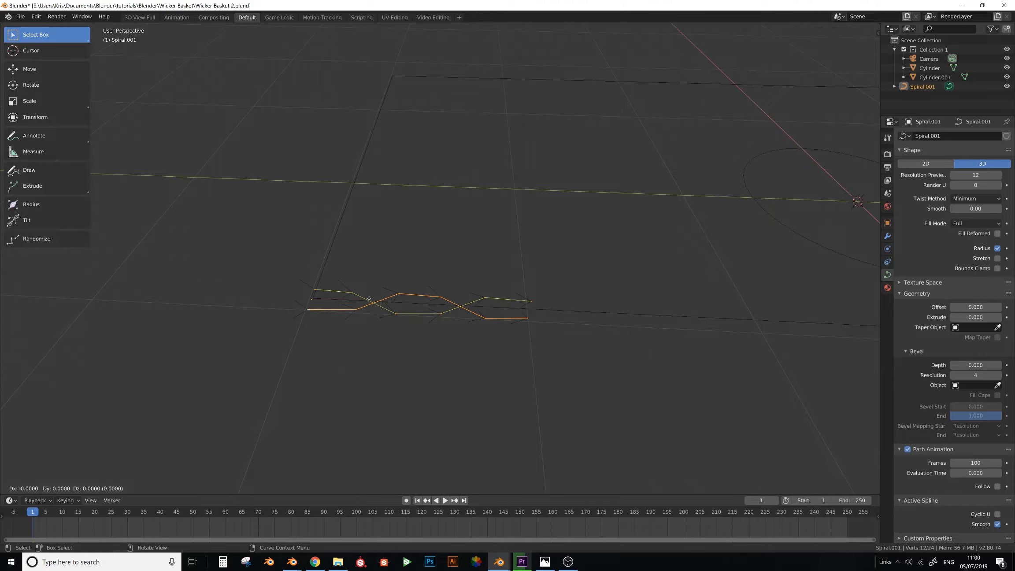
key("x")
key("y")
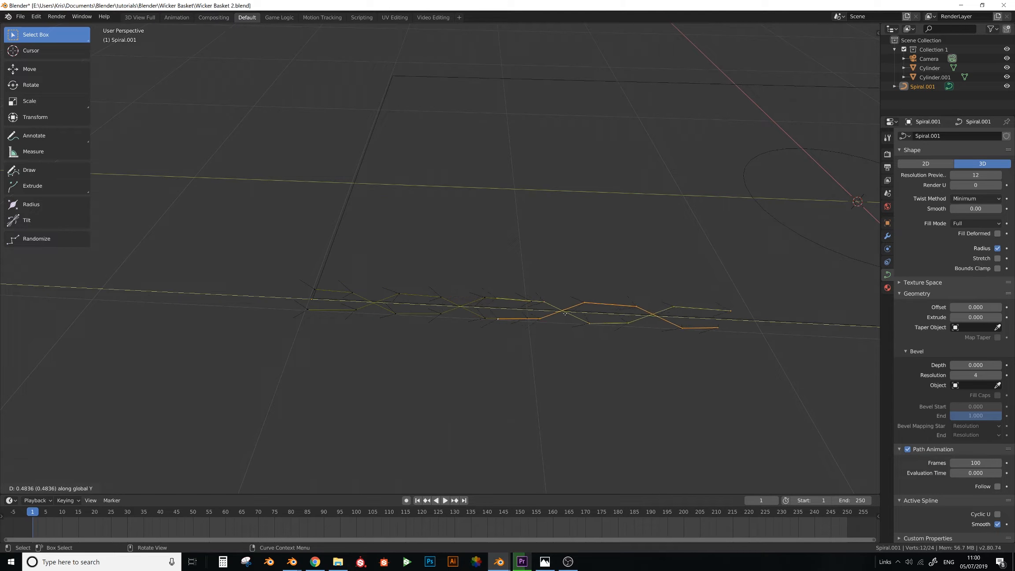
left_click(591, 314)
middle_click_drag(591, 314, 487, 314, "shift")
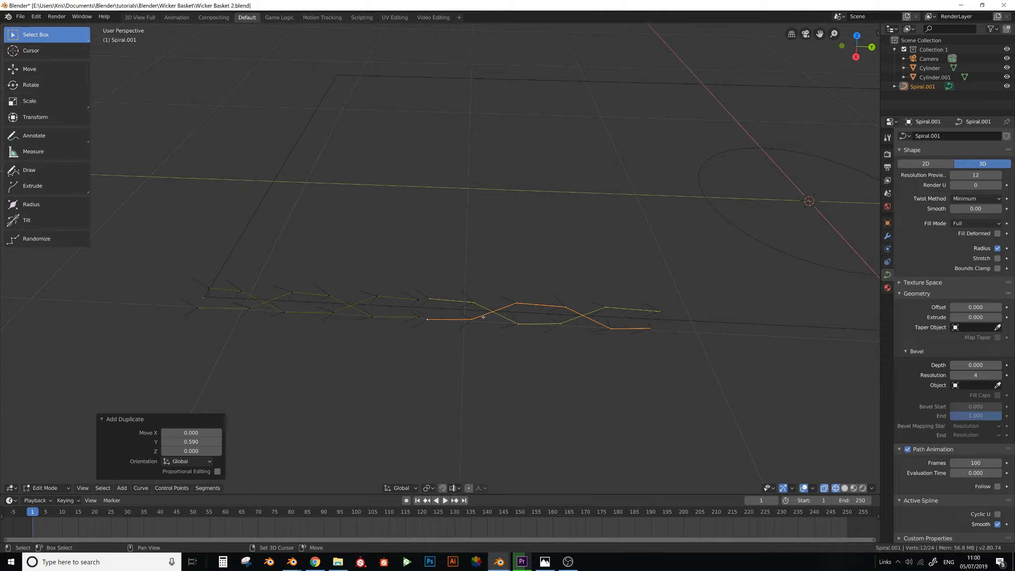
Snap the duplicated splines along the Y axis onto the original spiral's end points using vertex snapping, and turn snapping back off
key("shift+Tab")
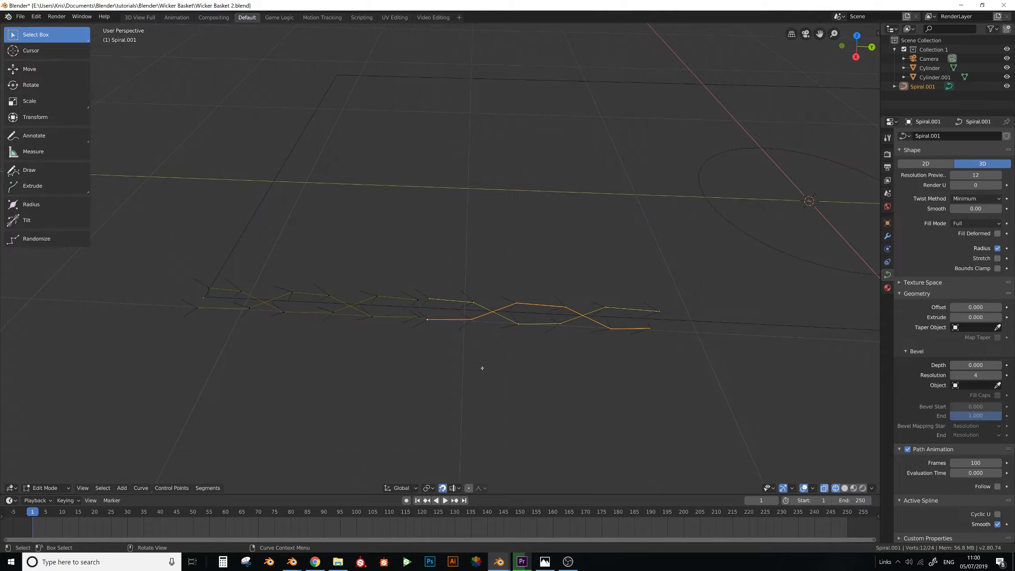
left_click(453, 488)
left_click(427, 409)
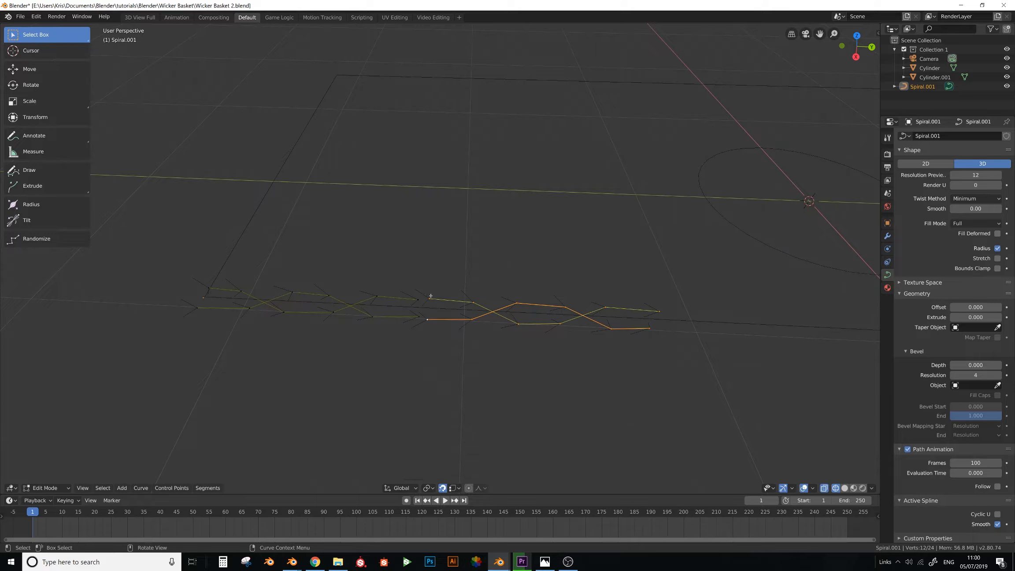
key("g")
key("y")
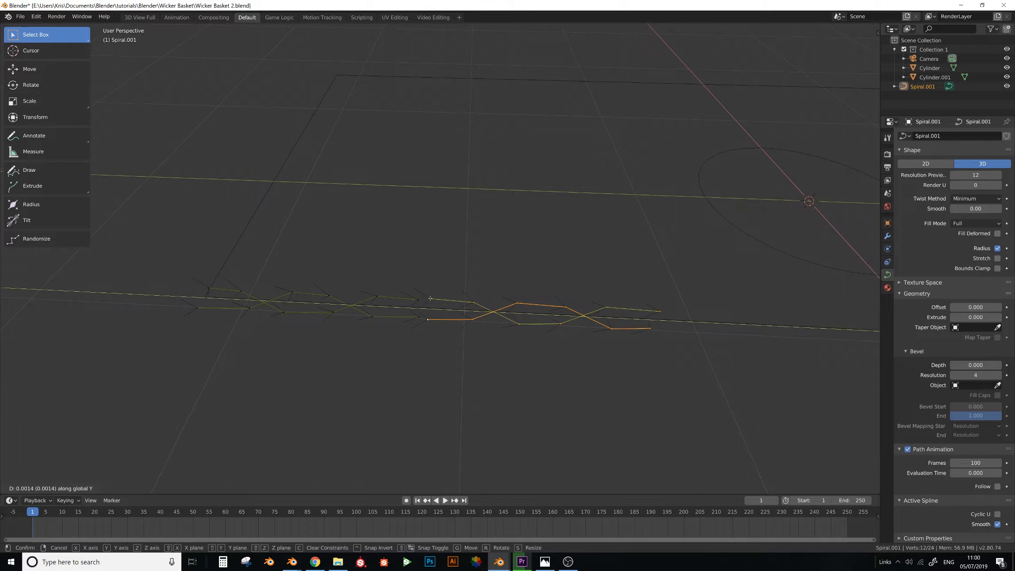
left_click(416, 299)
middle_click_drag(416, 299, 554, 220)
left_click(443, 488)
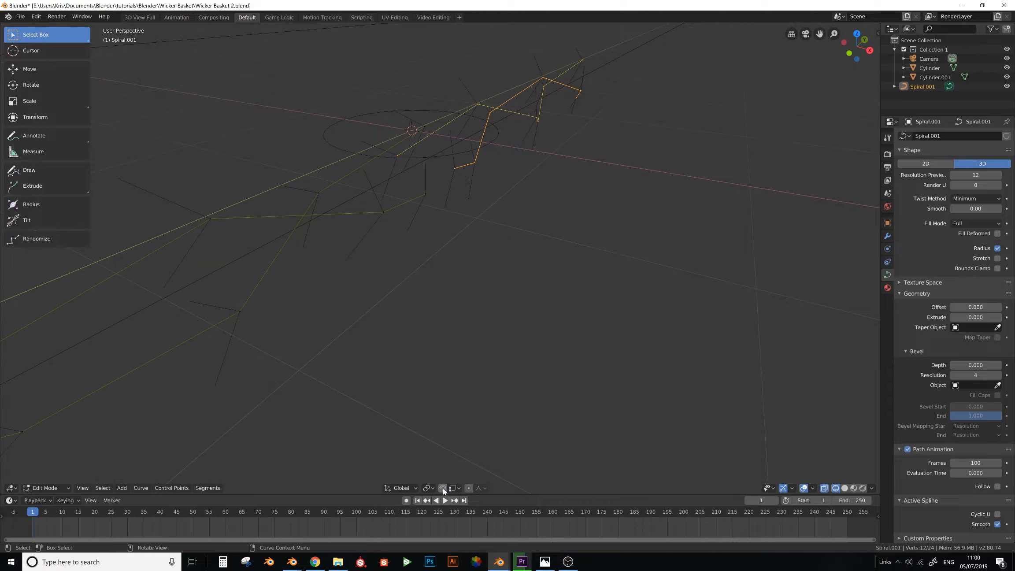
Rotate the duplicated splines 90° about the Y axis so their ends line up with the original strands
middle_click_drag(505, 143, 505, 157)
key("g")
key("r")
key("y")
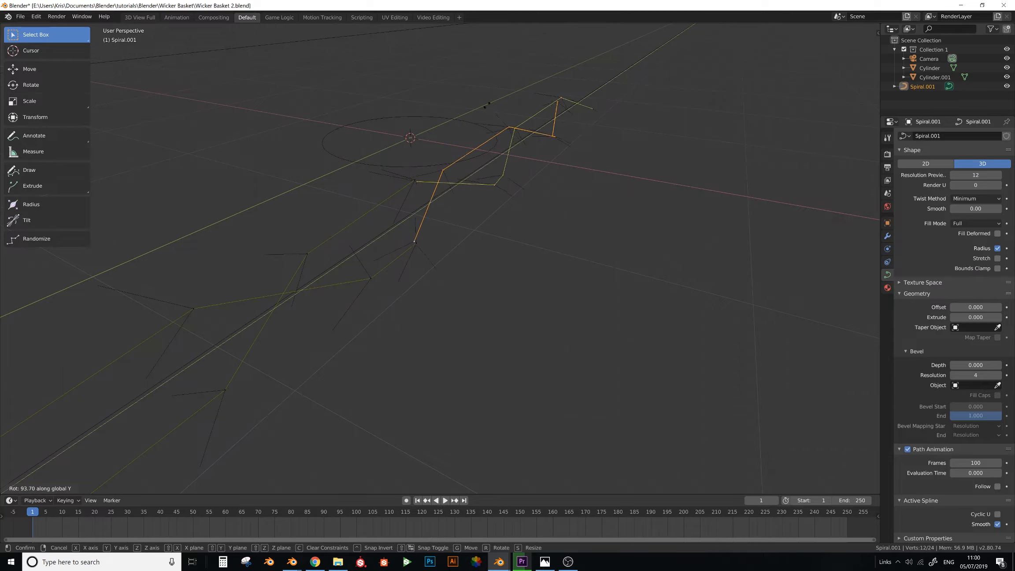
type("90")
middle_click_drag(475, 93, 462, 215)
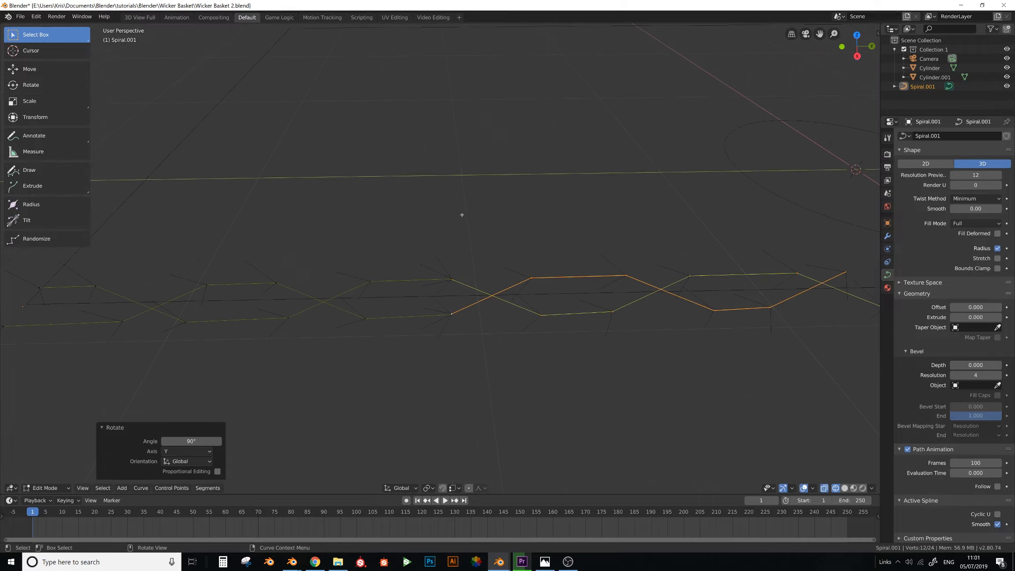
Delete the overlapping end control point of each strand where the original and duplicated splines meet
left_click(454, 279)
key("x")
left_click(455, 283)
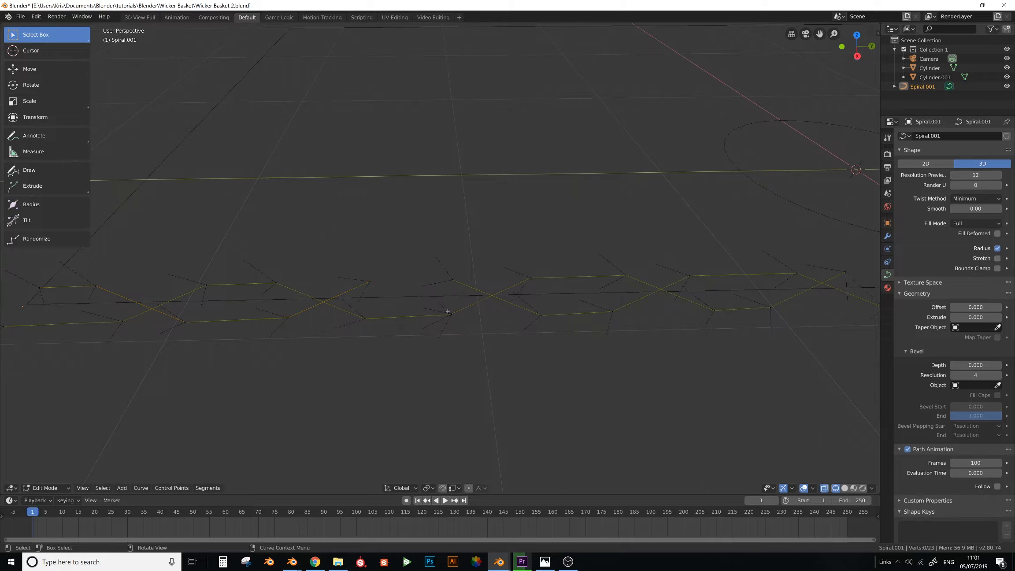
left_click(448, 311)
key("x")
key("Escape")
key("x")
left_click(449, 322)
Connect the open ends of both strands at the junction with segments and return to Object Mode
left_click(373, 283)
left_click(451, 281, "shift")
key("f")
left_click(452, 314)
left_click(365, 318, "shift")
key("f")
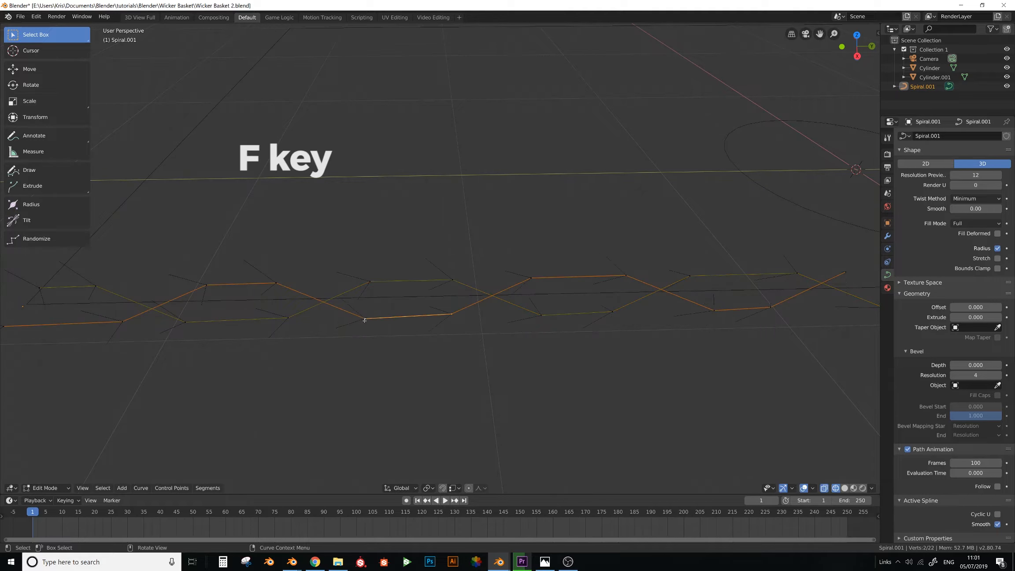
scroll(463, 290, "down", 2)
key("Tab")
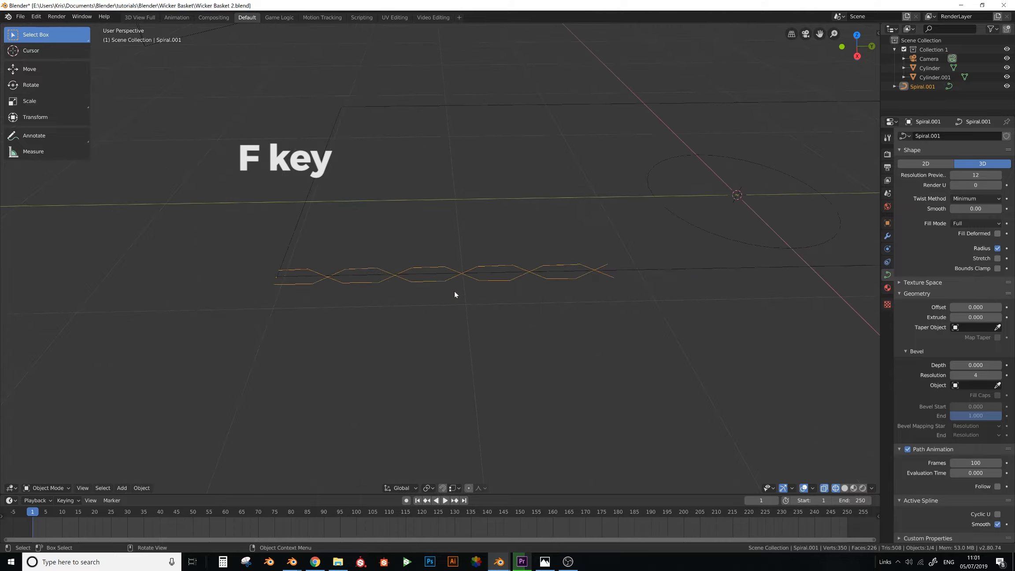
Move the joined spiral about -0.037 along the X axis to line it up with the flattened strip's edge
middle_click_drag(454, 290, 590, 240)
key("g")
key("x")
left_click(487, 262)
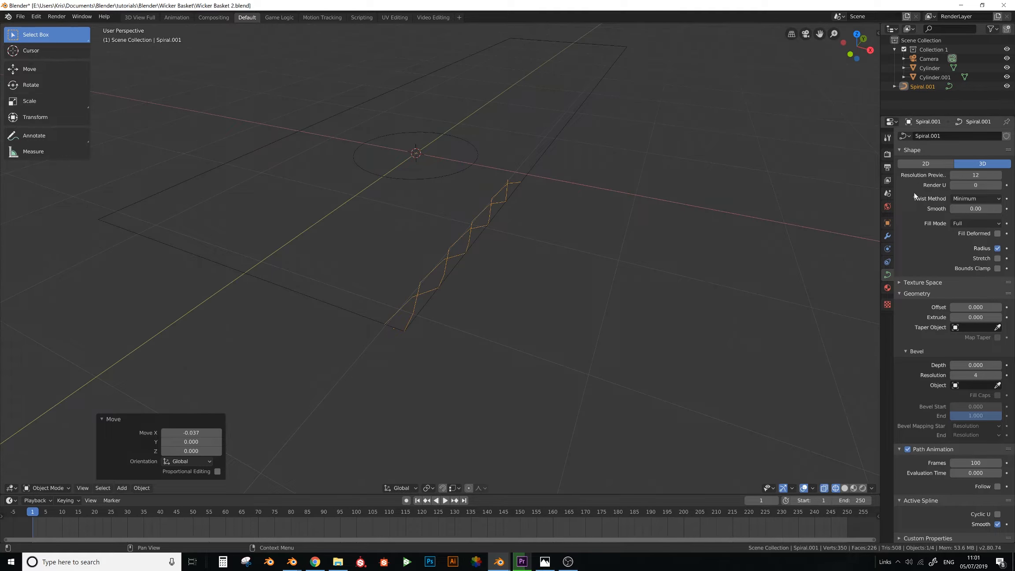
Add an Array modifier to the spiral with a relative offset of 0 in X and 1 in Y
left_click(887, 236)
left_click(932, 137)
left_click(868, 159)
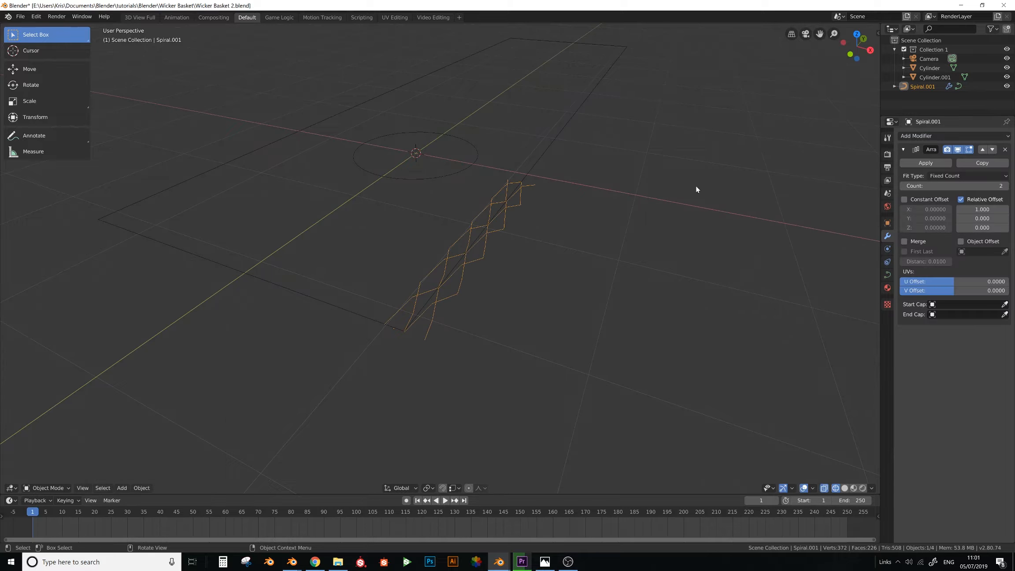
left_click(983, 219)
type("1")
key("Return")
left_click(982, 211)
type("0")
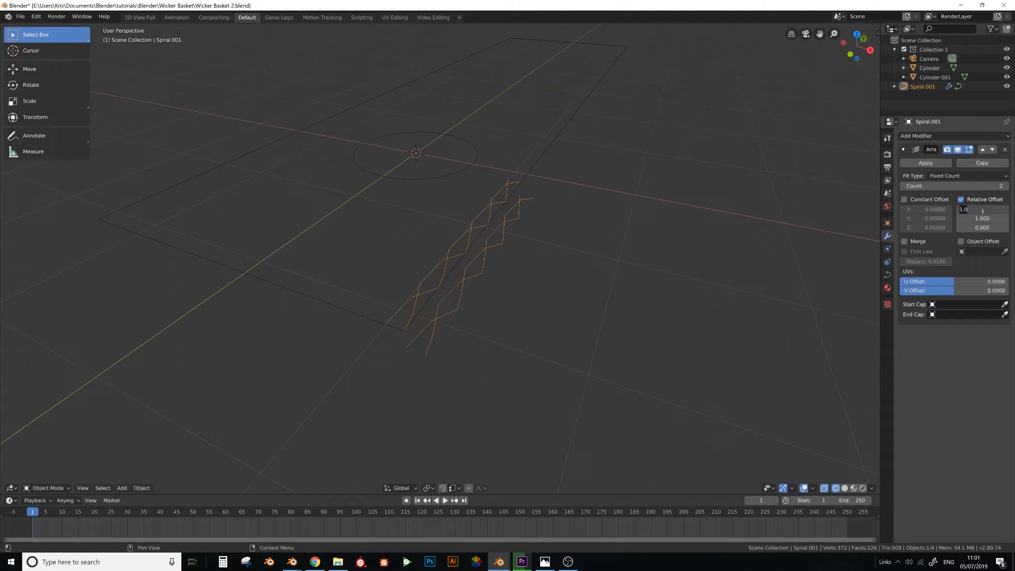
key("Return")
Apply the spiral's rotation and raise the array count to 5
key("ctrl+a")
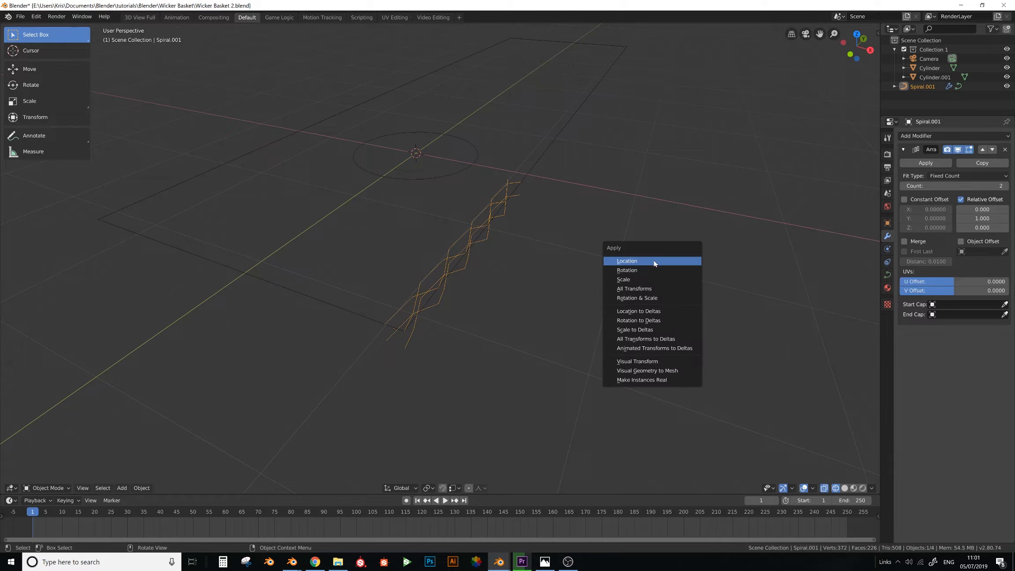
left_click(627, 270)
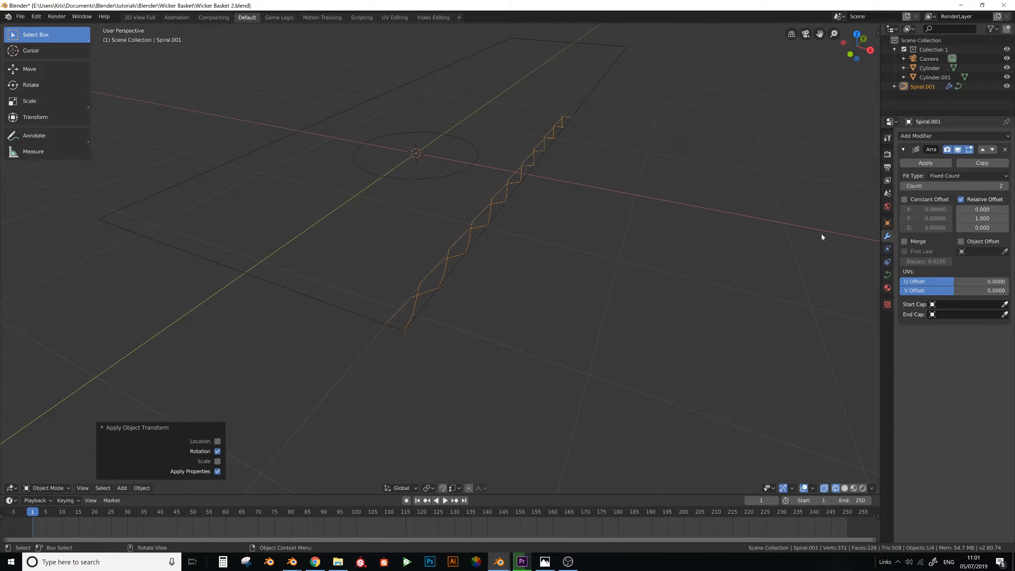
middle_click_drag(779, 204, 657, 227)
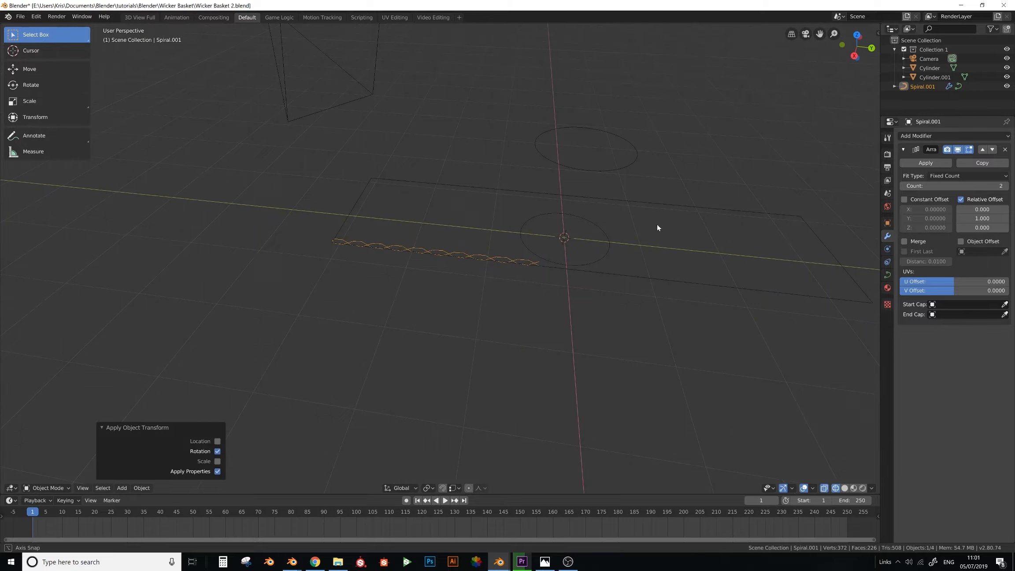
left_click(1004, 186)
left_click(1004, 185)
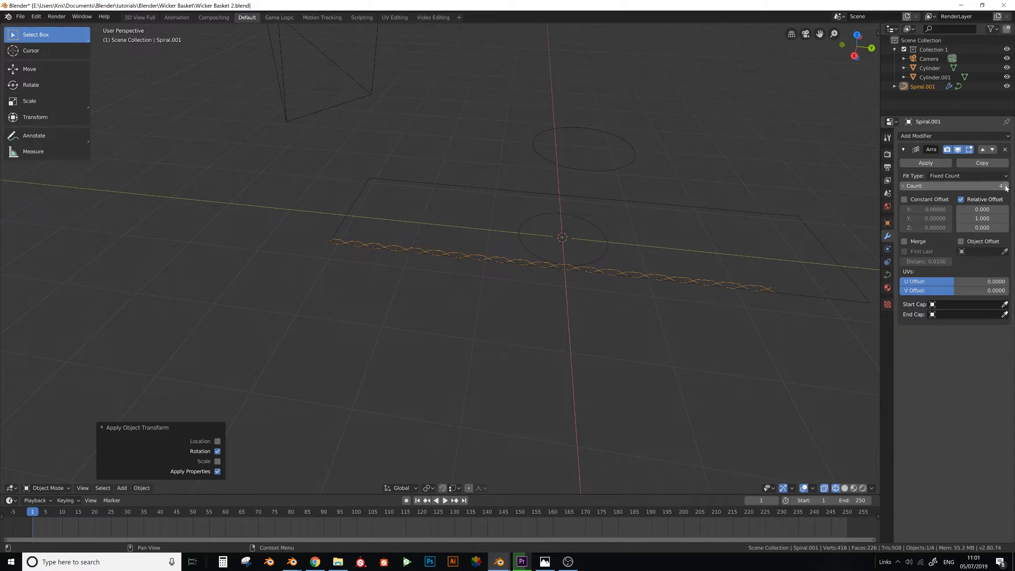
left_click(1004, 186)
Scale the arrayed spiral down uniformly to about 0.454
middle_click_drag(749, 254, 752, 237)
key("s")
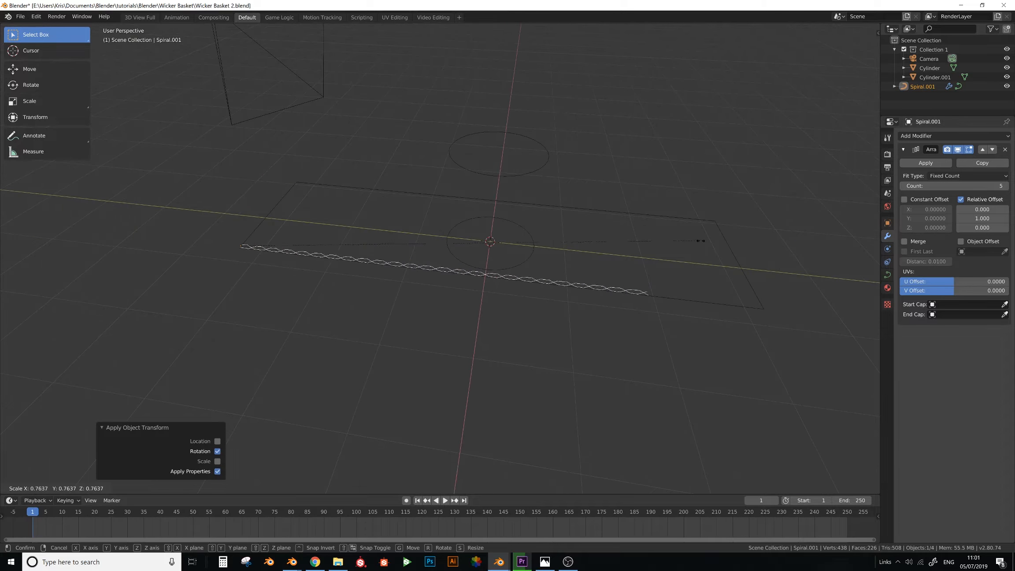
left_click(592, 250)
Raise the array count to 11 and scale the spiral uniformly by about 0.939 to match the strip's length
left_click(1006, 185)
left_click(1005, 186)
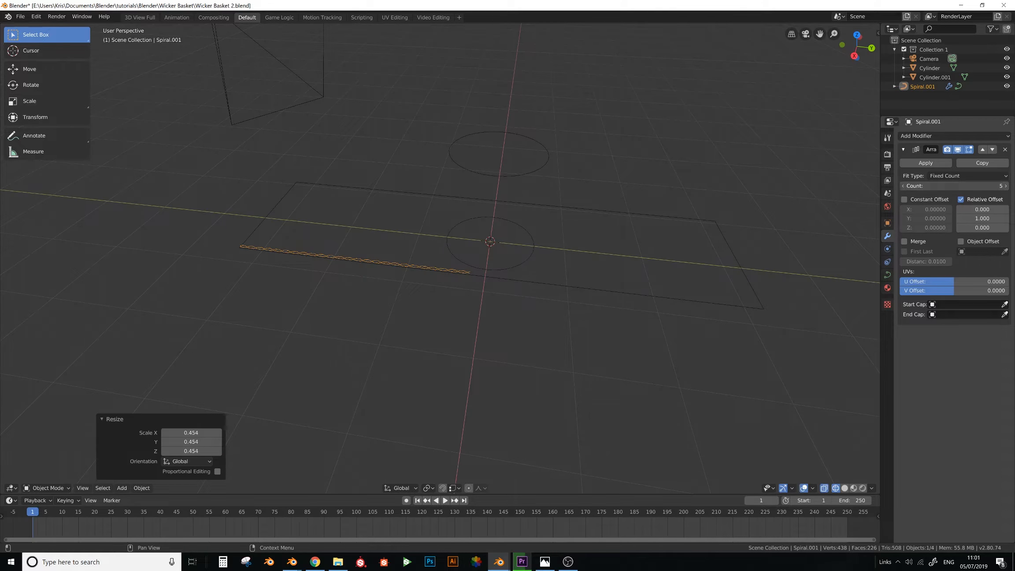
left_click(1006, 185)
left_click(1005, 185)
left_click(1005, 186)
left_click(1005, 185)
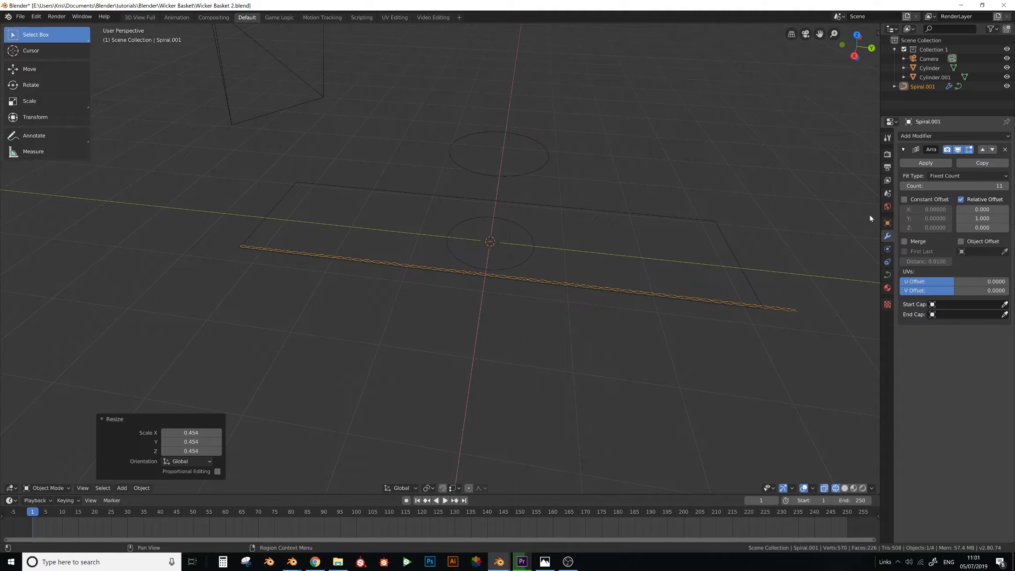
key("s")
left_click(794, 242)
In top view, move the spiral about 0.003 in Y and 0.019 in X to align its end with the strip's corner
key("KP_7")
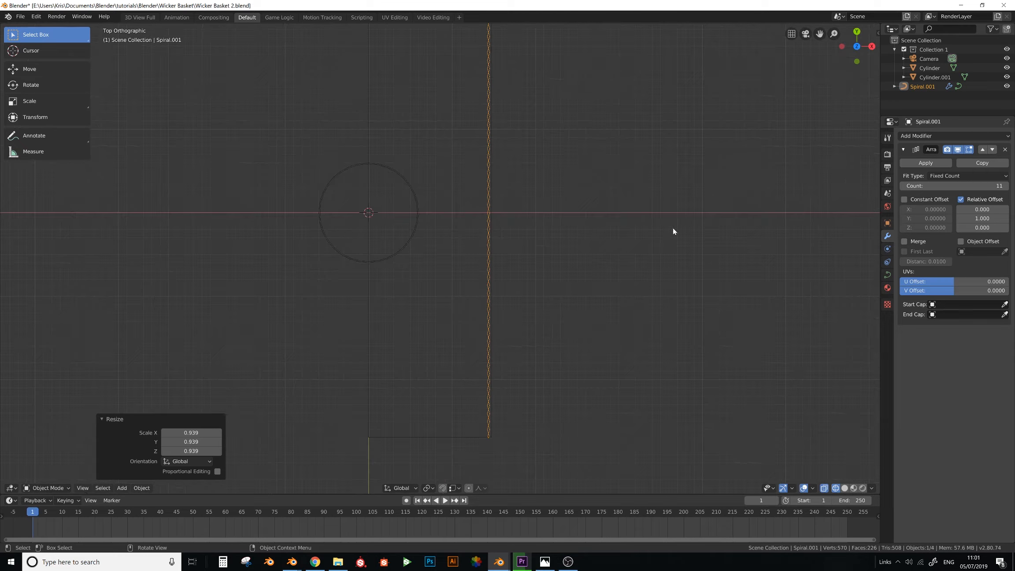
scroll(540, 190, "up", 2)
middle_click_drag(496, 372, 516, 220, "shift")
scroll(516, 220, "up", 3)
middle_click_drag(597, 449, 511, 282, "shift")
scroll(511, 282, "up", 5)
middle_click_drag(620, 294, 480, 281, "shift")
scroll(494, 290, "up", 7)
middle_click_drag(555, 310, 431, 284, "shift")
scroll(462, 292, "up", 4)
key("g")
key("y")
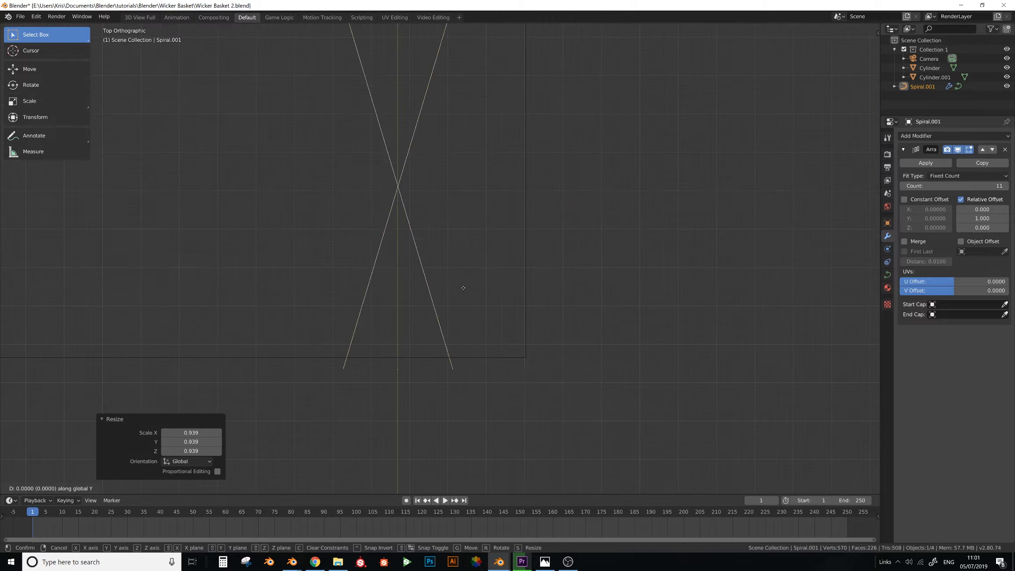
left_click(461, 262)
key("g")
key("x")
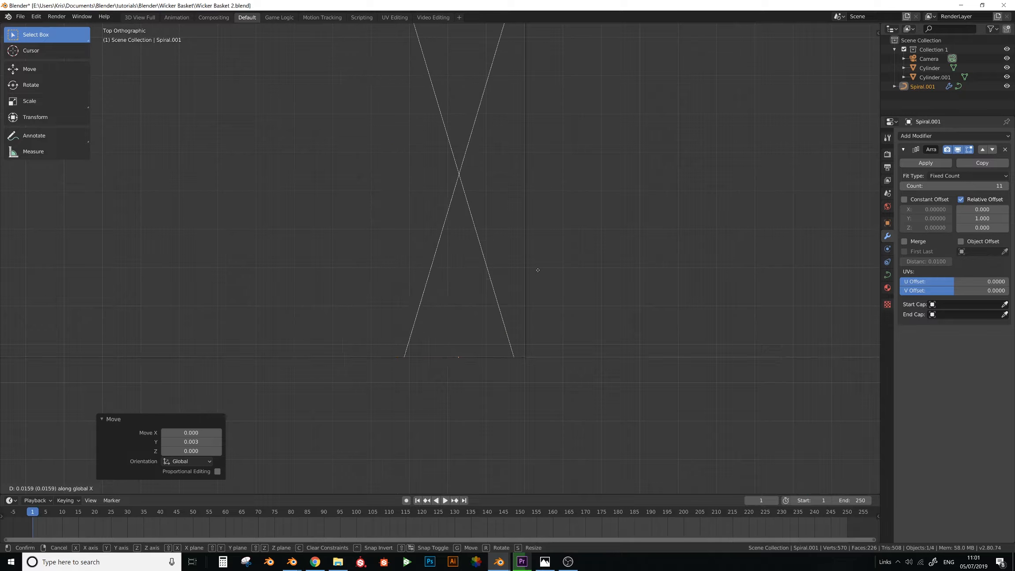
left_click(527, 269)
Scale the spiral by about 1.009 along the Y axis so its far end reaches the strip's opposite edge
scroll(528, 270, "down", 8)
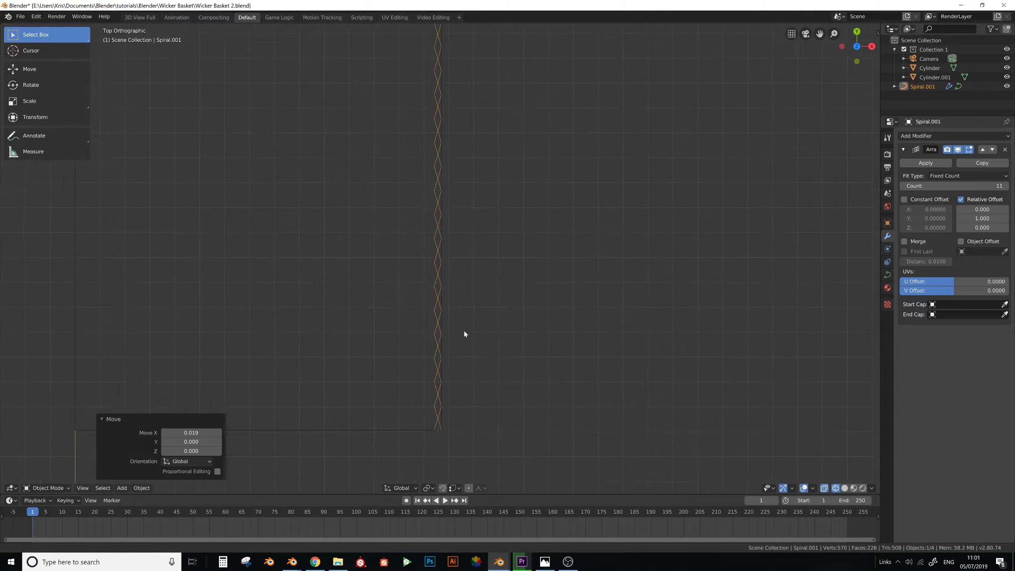
scroll(446, 290, "down", 2)
scroll(459, 254, "up", 10)
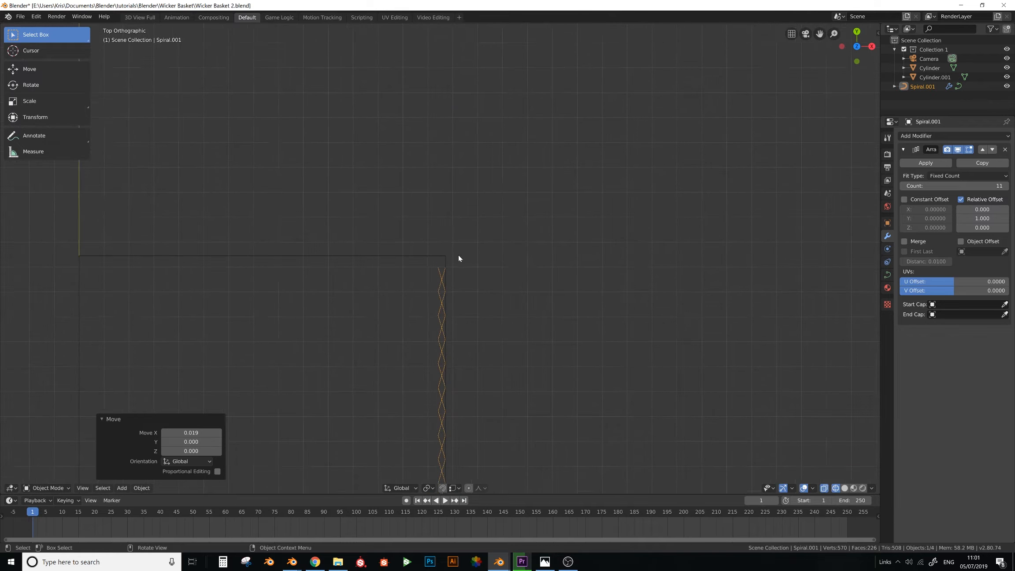
key("s")
key("y")
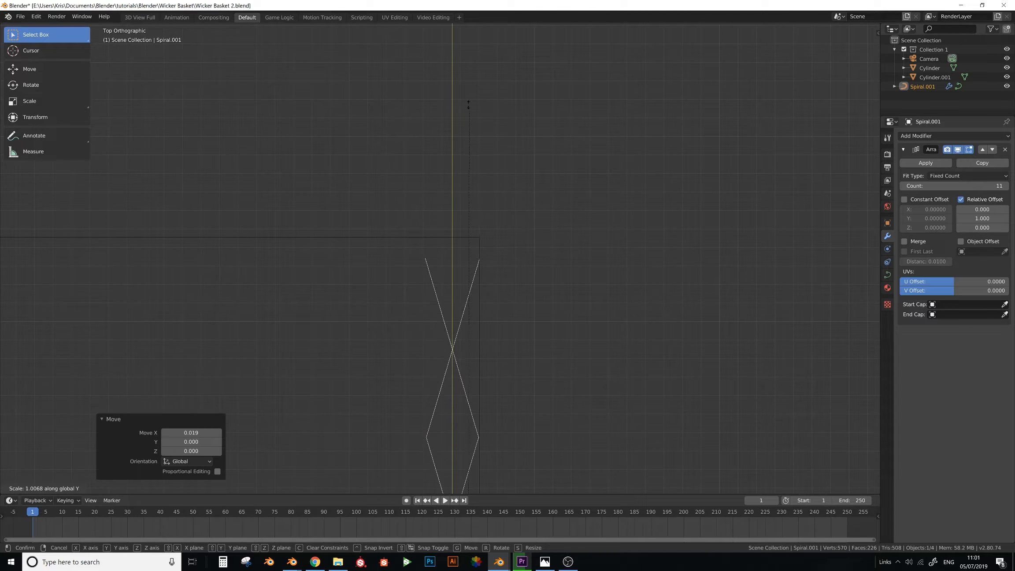
left_click(472, 365)
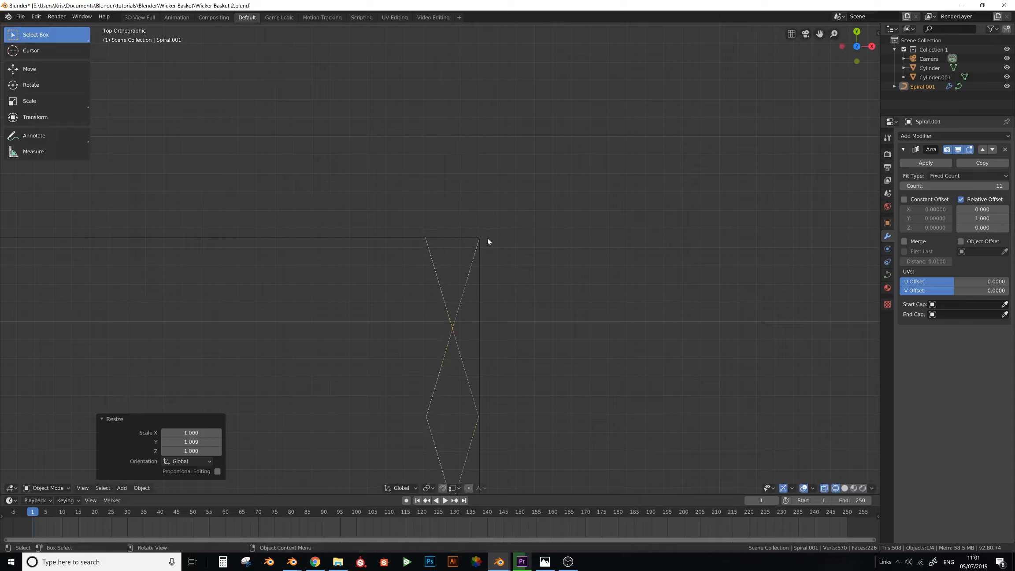
key("Tab")
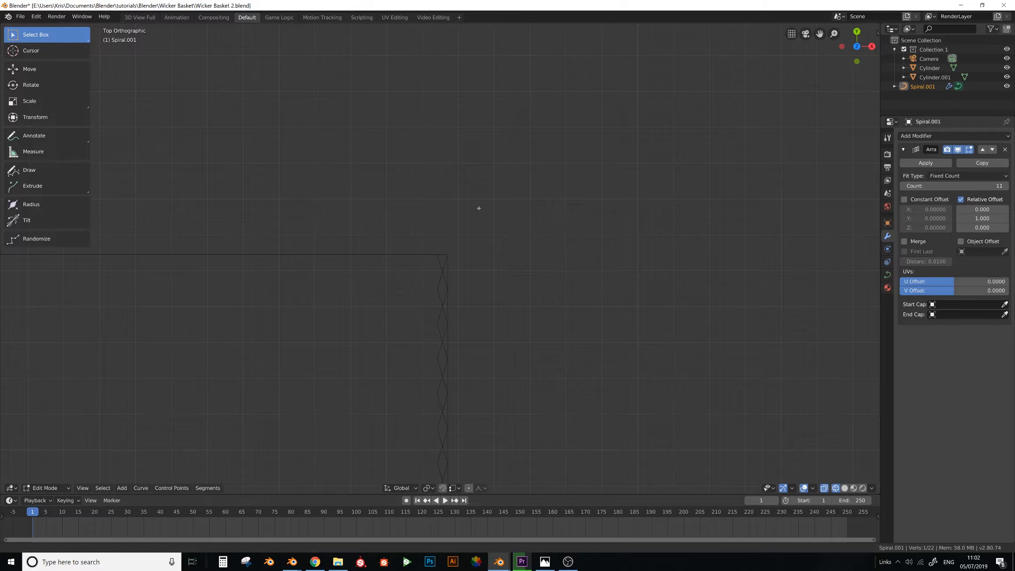
scroll(478, 310, "down", 4)
middle_click_drag(525, 272, 625, 310)
key("Tab")
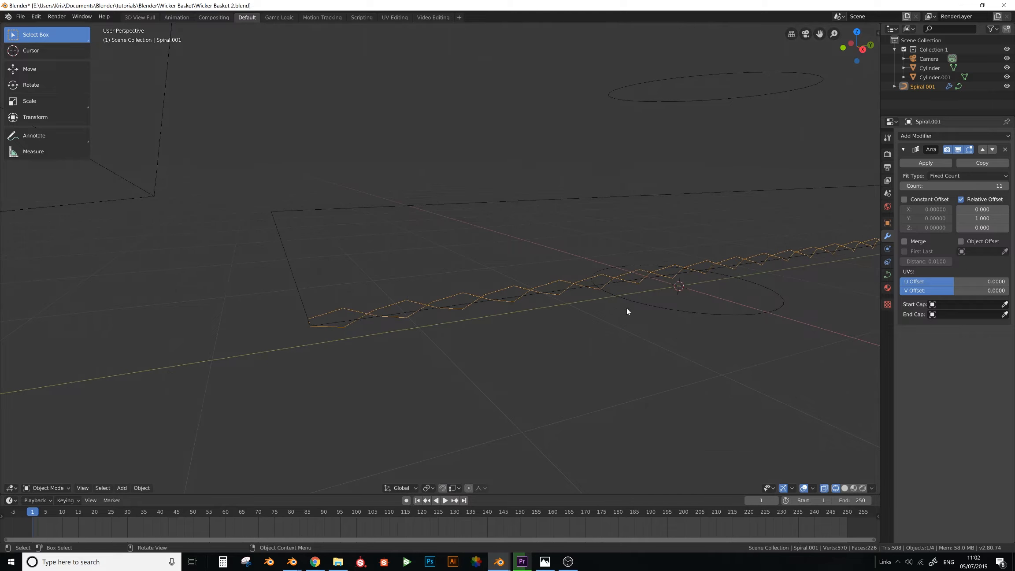
Lower the spiral curve's bevel resolution to 0
left_click(887, 274)
left_click(953, 376)
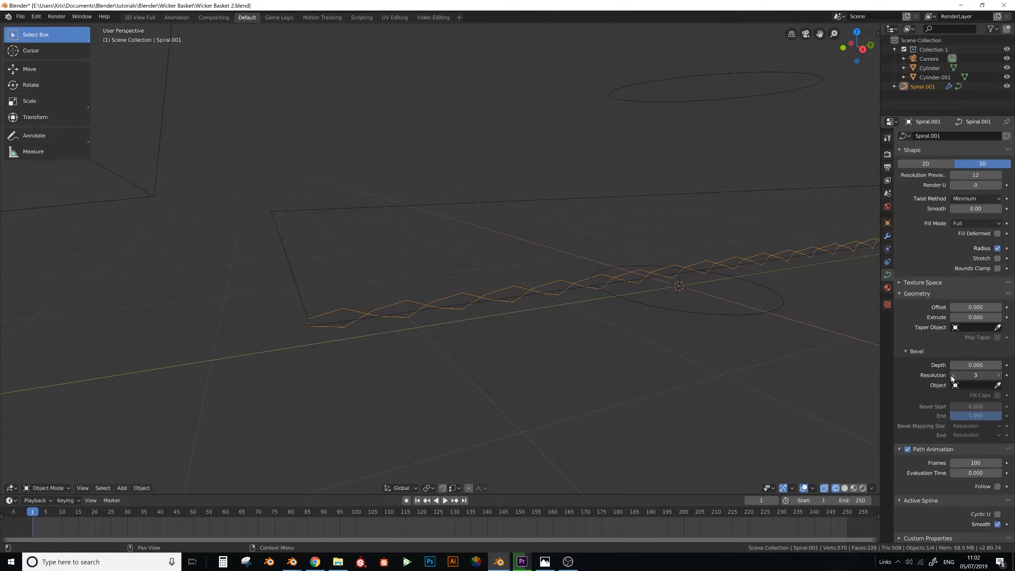
left_click(953, 376)
left_click(954, 376)
left_click(954, 376)
Enable Merge in the spiral's Array modifier
left_click(887, 236)
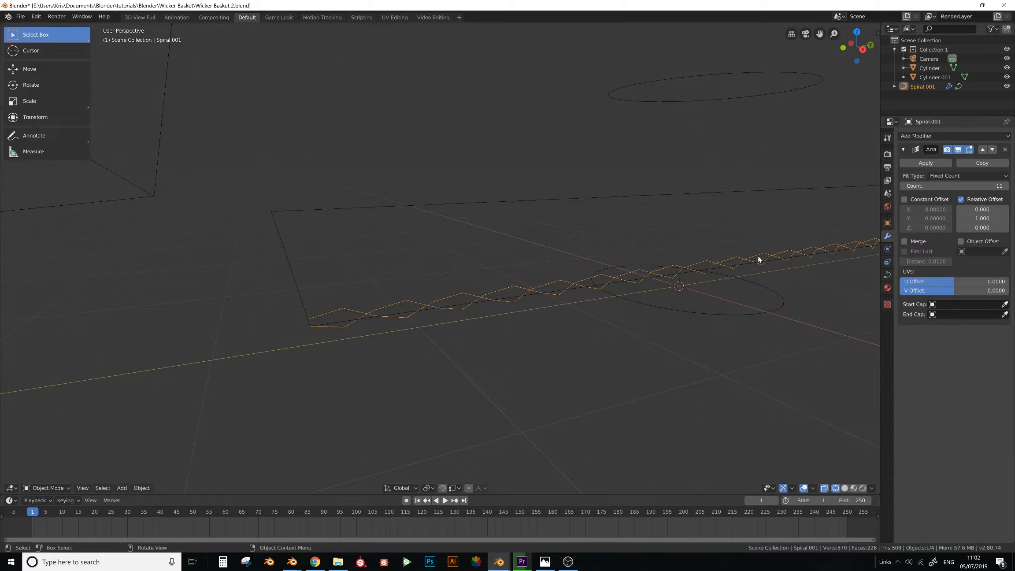
middle_click_drag(758, 256, 657, 256)
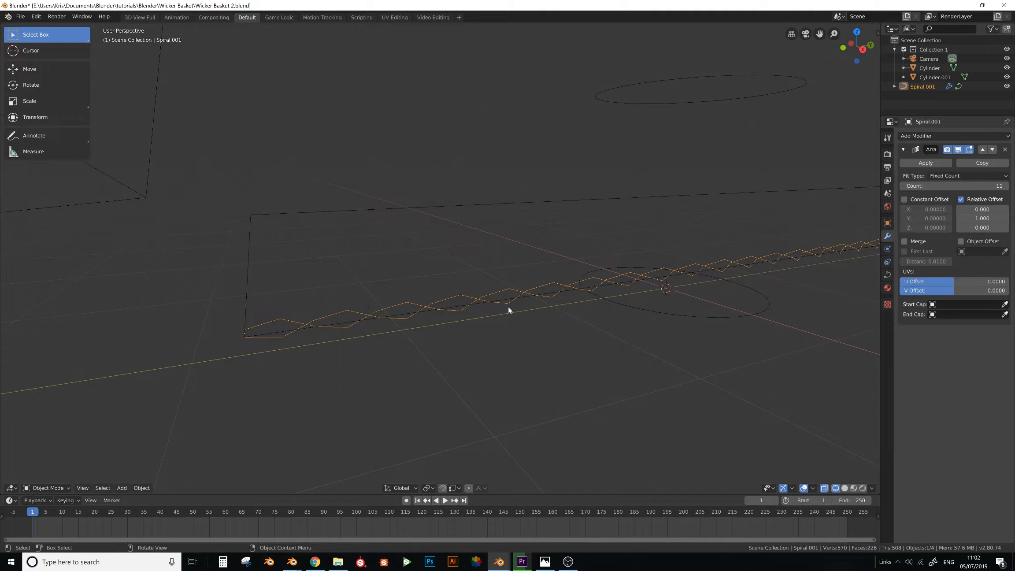
left_click(904, 241)
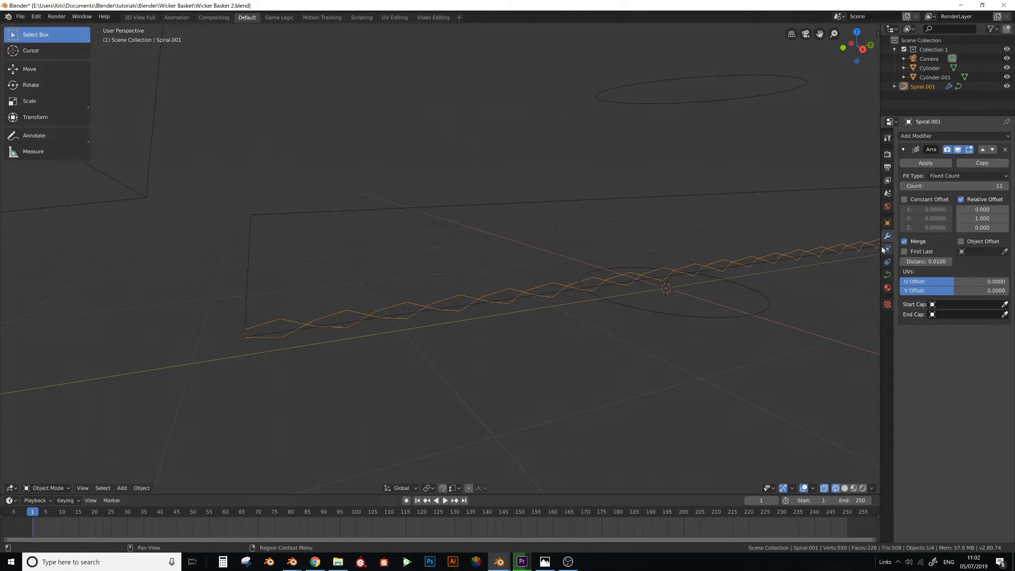
Set the spiral curve's bevel depth to about 0.059 and inspect the joints between the arrayed sections
left_click(886, 275)
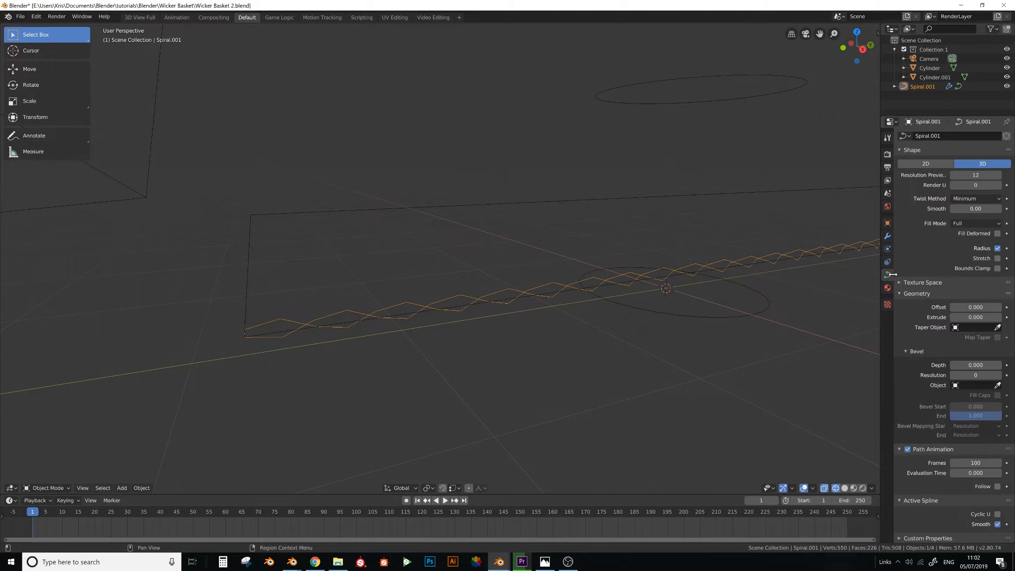
left_click_drag(987, 365, 1008, 364)
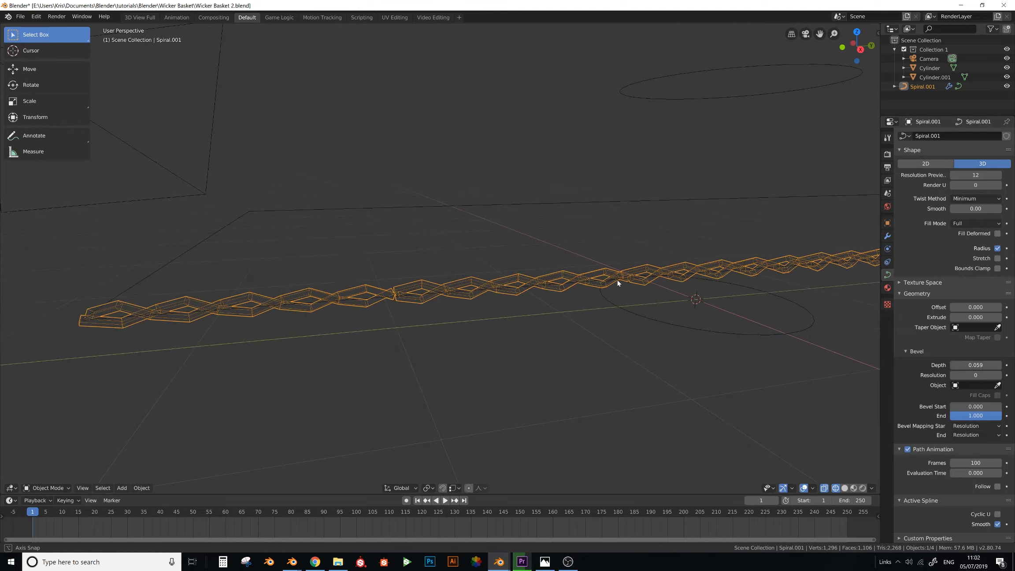
scroll(403, 297, "up", 4)
scroll(383, 311, "down", 4)
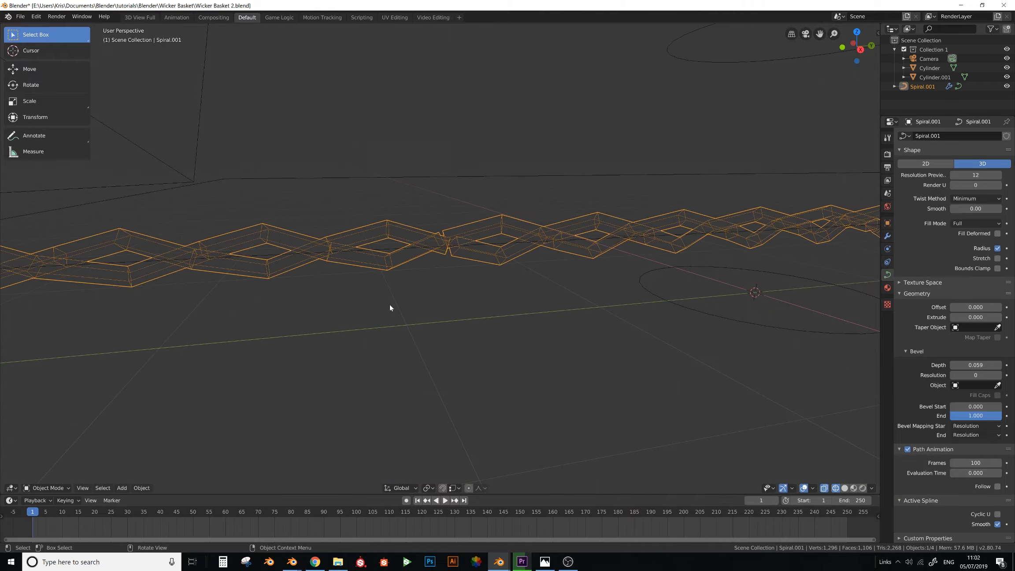
Inspect the joint between the arrayed spiral sections and set the spiral curve's bevel depth to 0
scroll(423, 262, "up", 3)
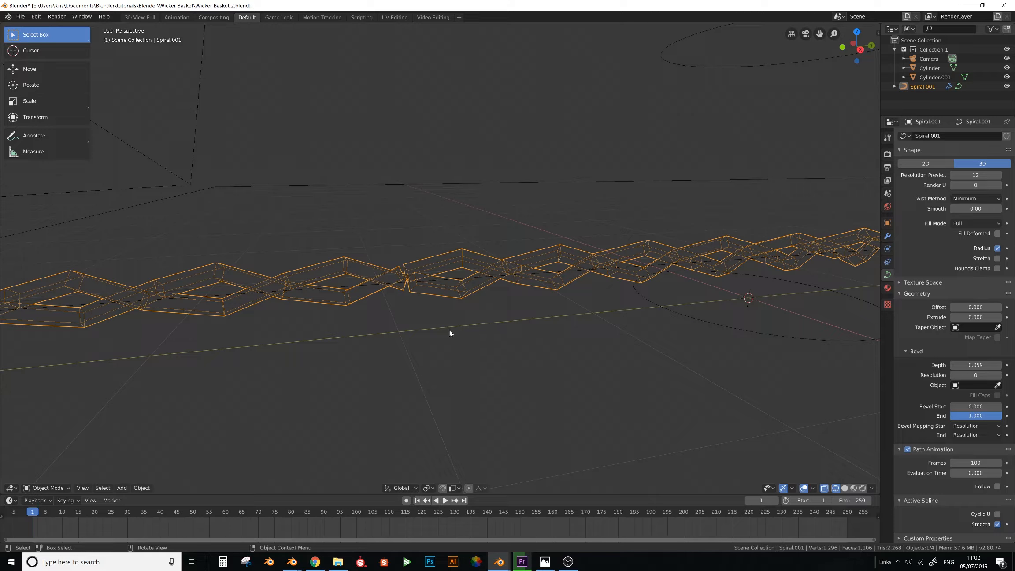
middle_click_drag(449, 333, 530, 421)
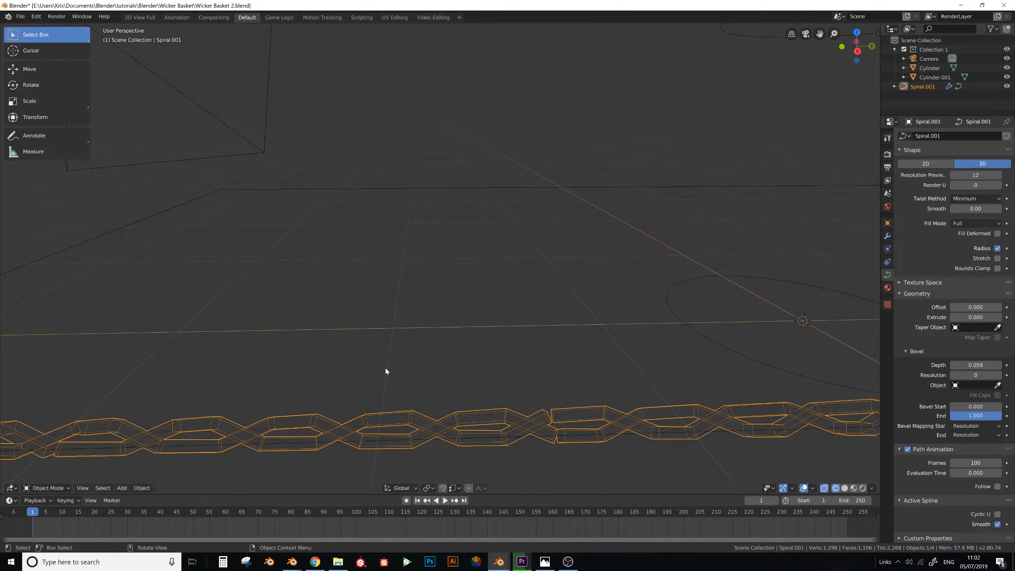
middle_click_drag(356, 381, 445, 303)
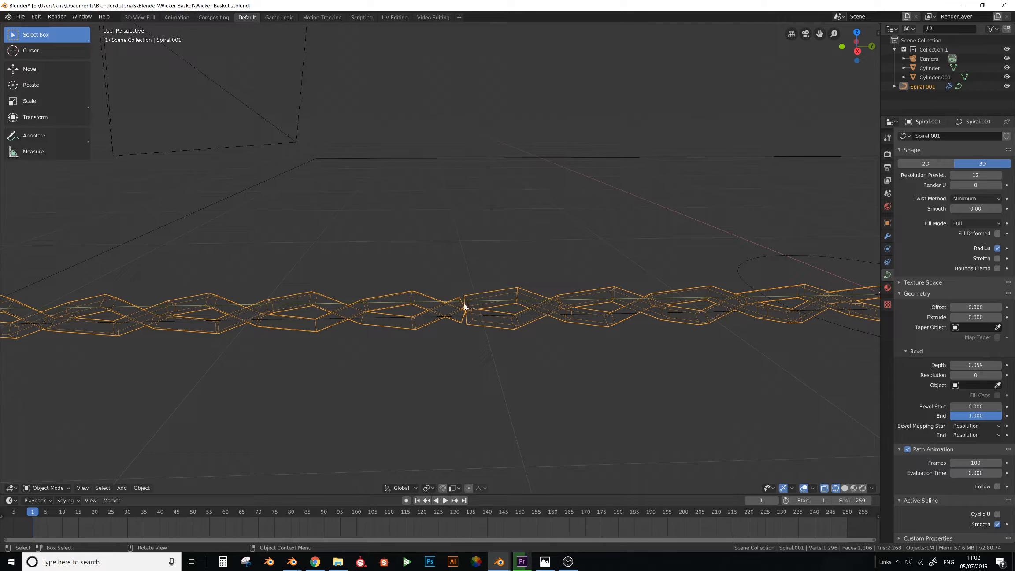
key("Tab")
right_click(462, 300)
key("Escape")
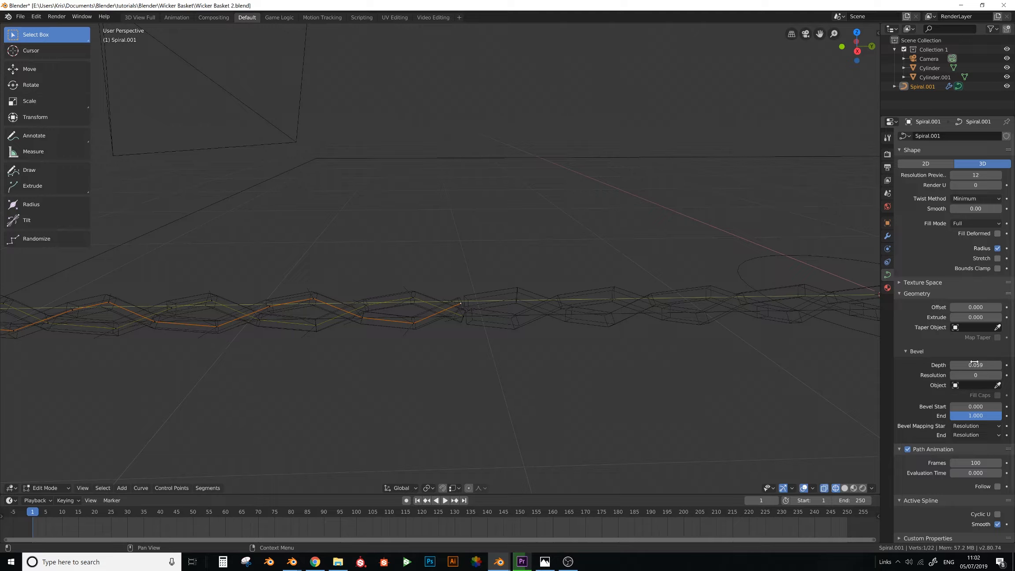
left_click_drag(973, 365, 867, 363)
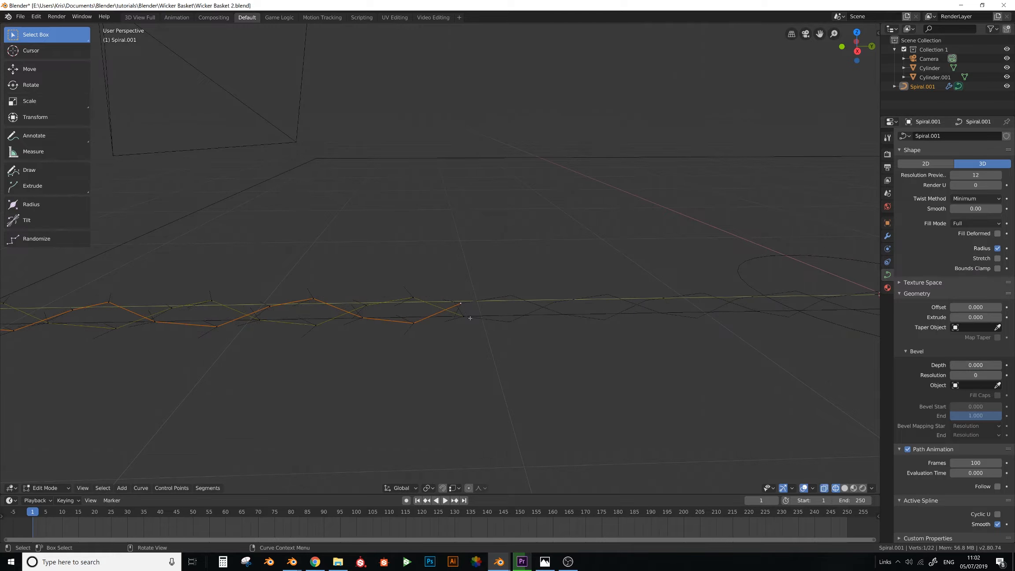
key("Tab")
Switch to the Photos app and examine the weave closely in the two straw chair reference pictures
scroll(505, 289, "down", 3)
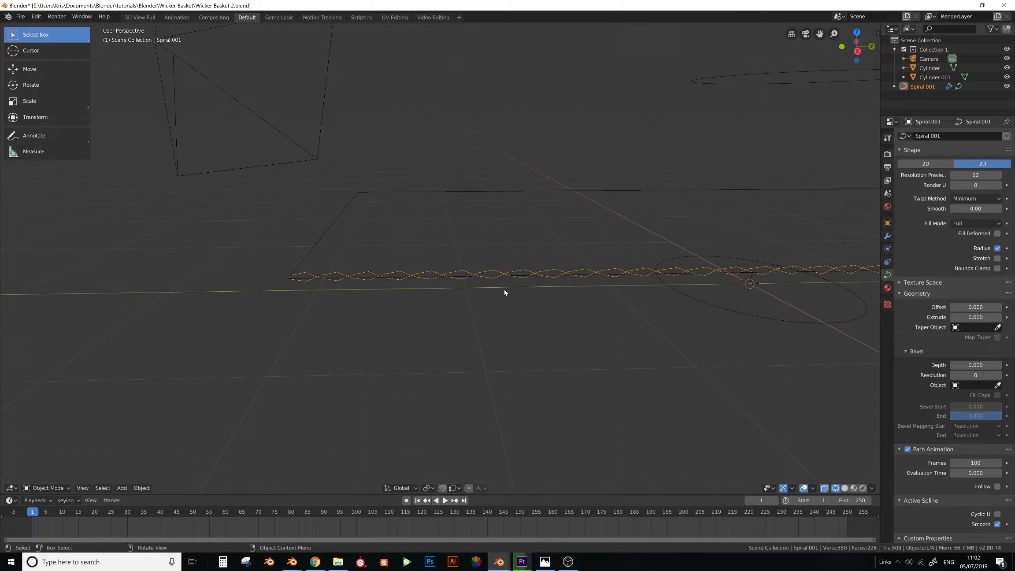
middle_click_drag(504, 288, 554, 315)
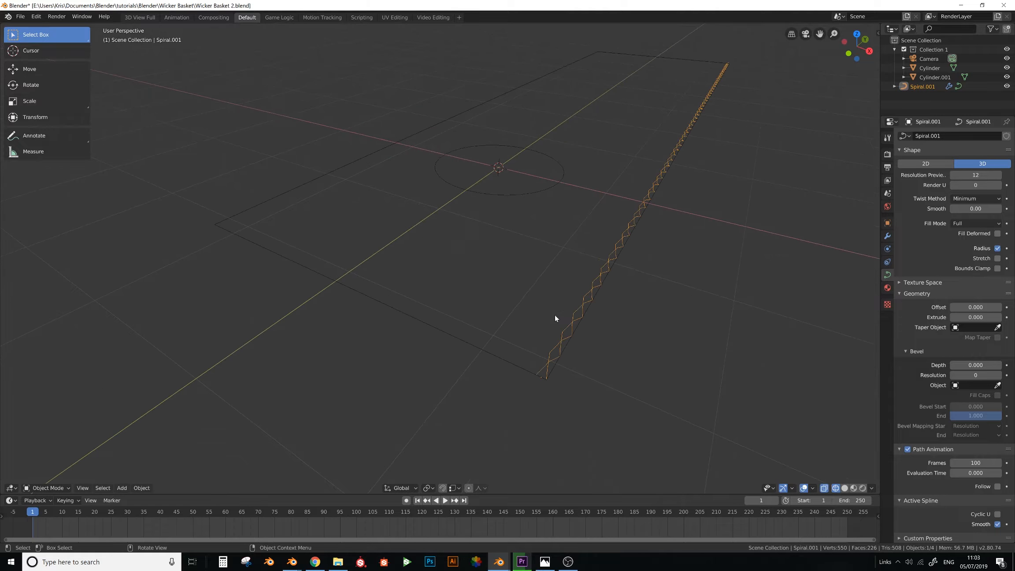
key("KP_3")
left_click(546, 561)
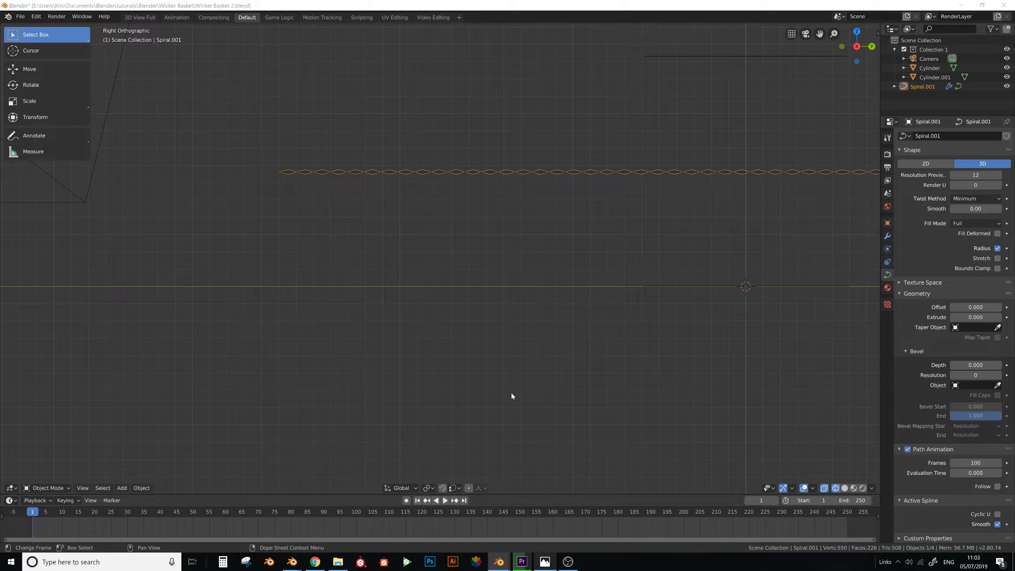
scroll(403, 104, "up", 5)
scroll(405, 104, "down", 5)
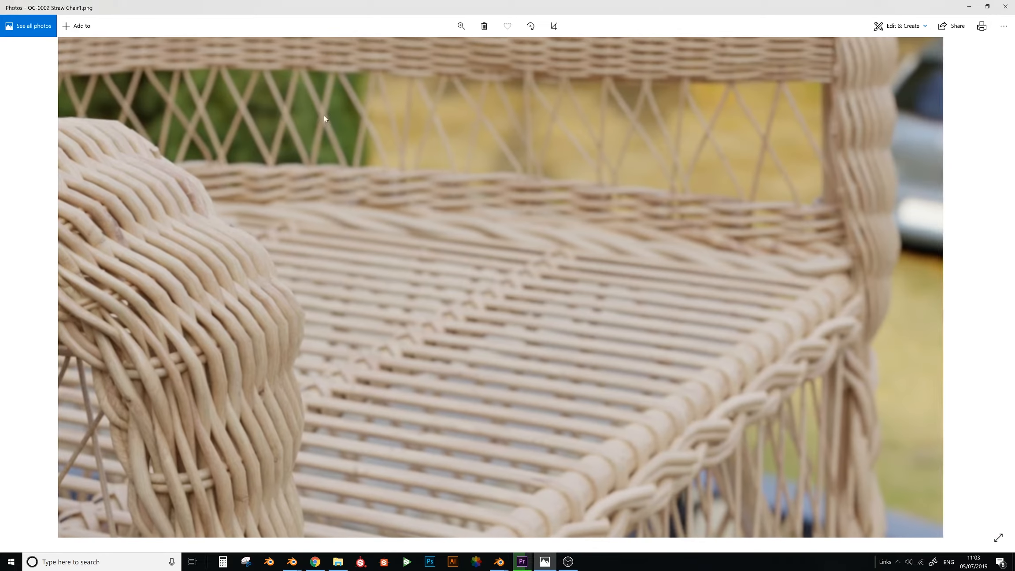
scroll(383, 252, "up", 4)
scroll(406, 259, "down", 4)
key("Right")
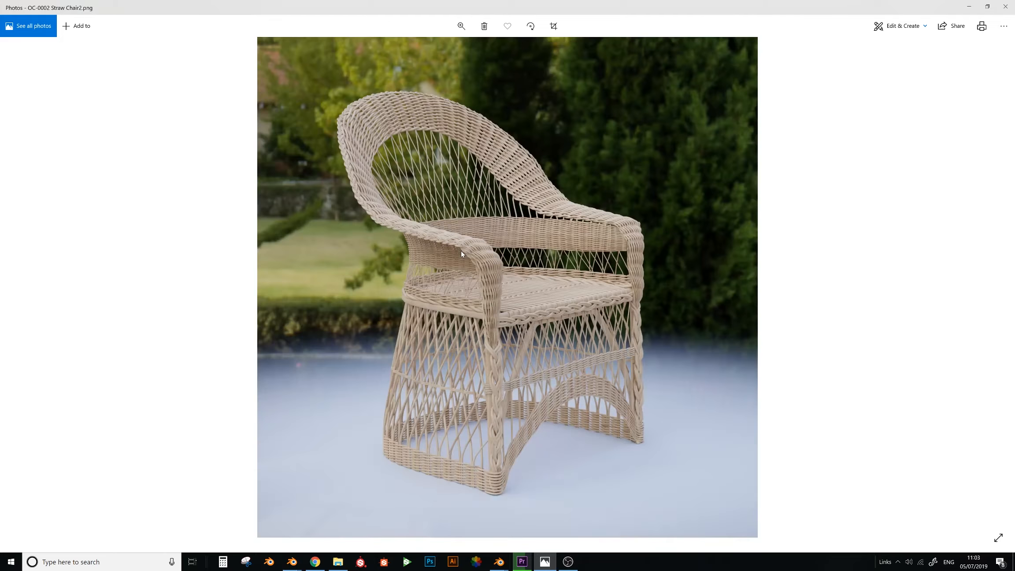
scroll(401, 106, "up", 5)
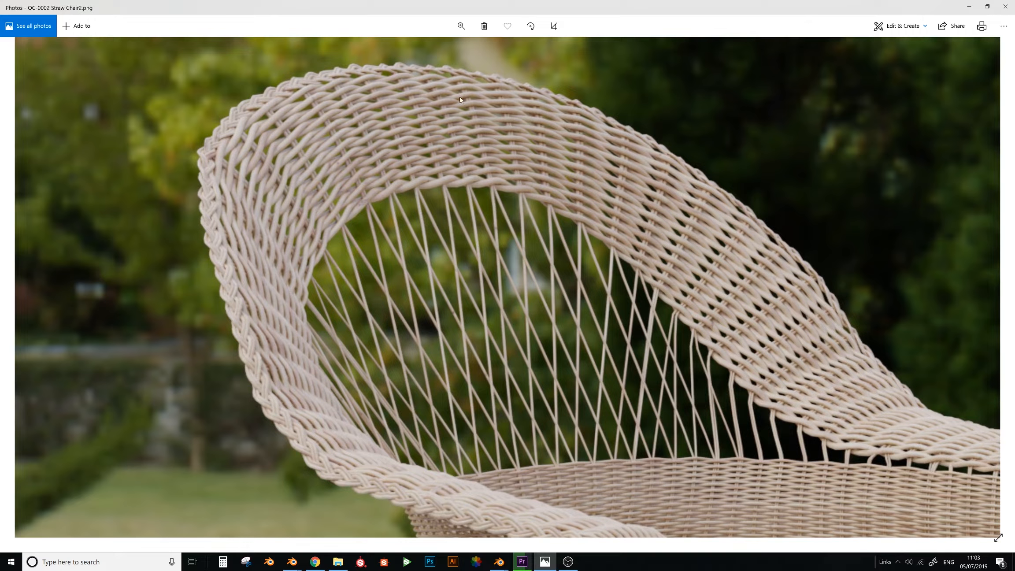
left_click(968, 6)
Place the 3D cursor inside the first loop at the spiral's near end and add a Path curve there
scroll(294, 167, "up", 2)
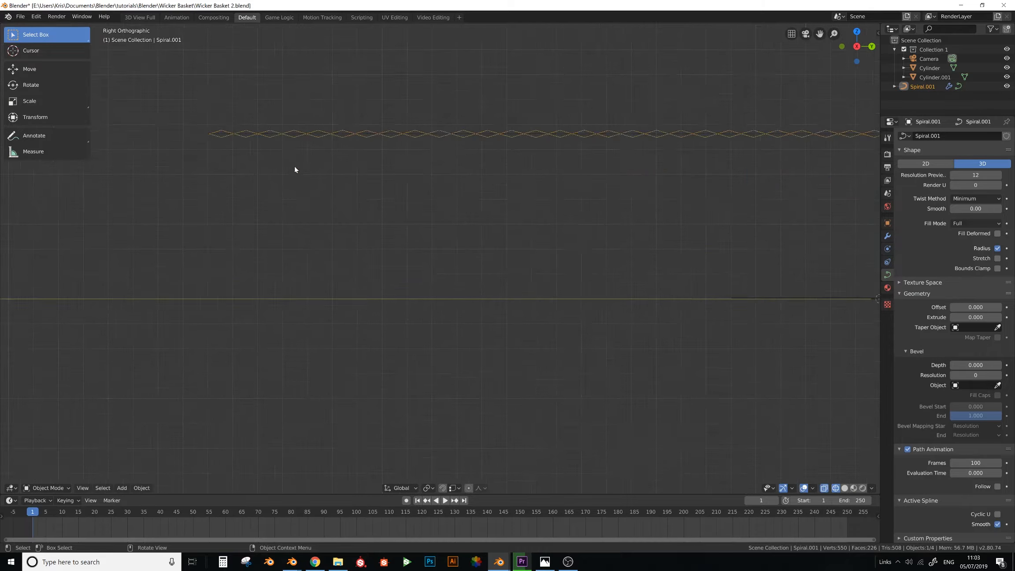
middle_click_drag(295, 169, 460, 279, "shift")
scroll(355, 226, "up", 4)
scroll(349, 233, "up", 5)
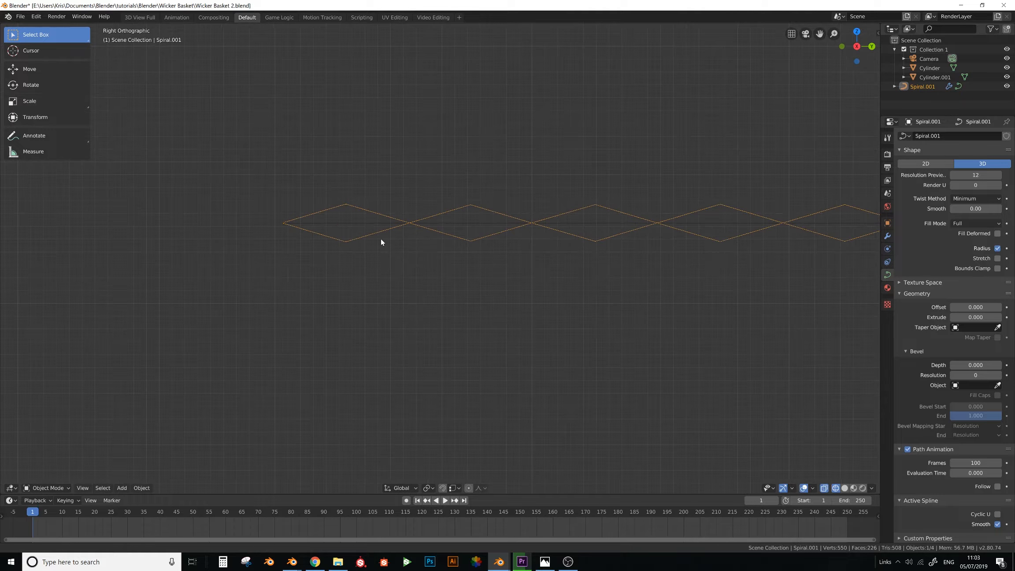
middle_click_drag(381, 240, 427, 257, "shift")
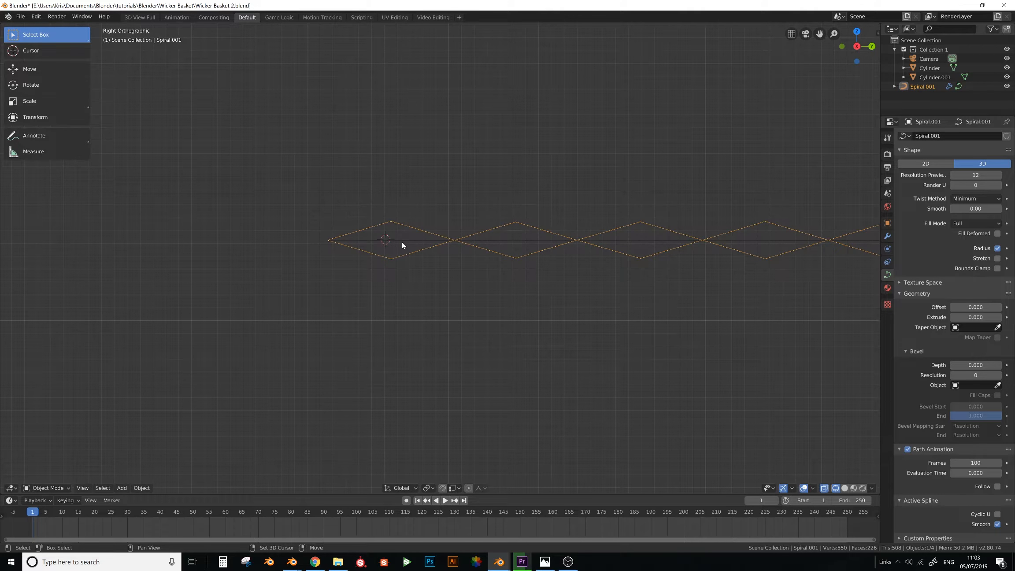
key("shift+a")
mouse_move(388, 242)
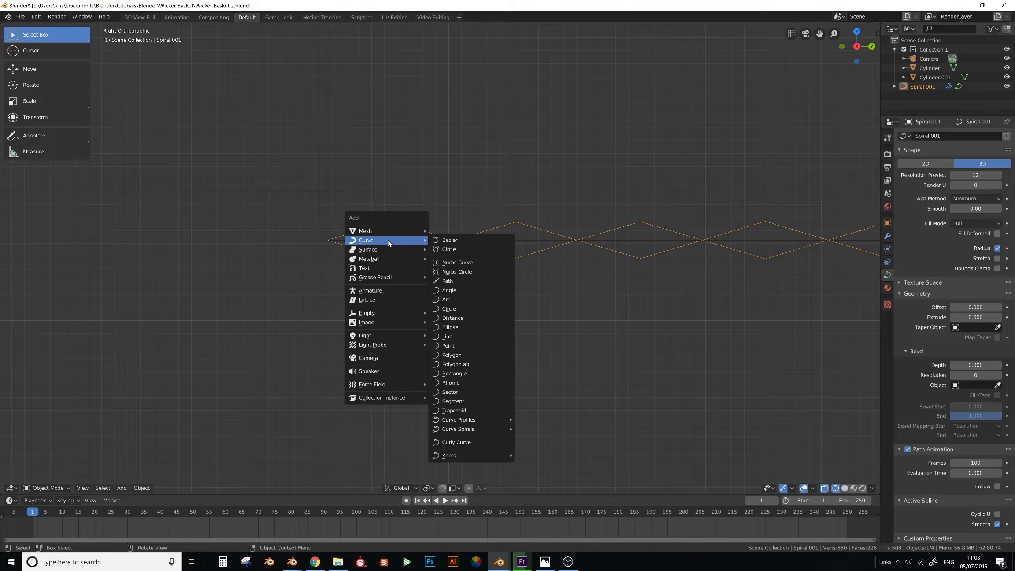
left_click(450, 280)
In top view, move the path along the X axis so its end sits just past the spiral strand
scroll(450, 280, "down", 3)
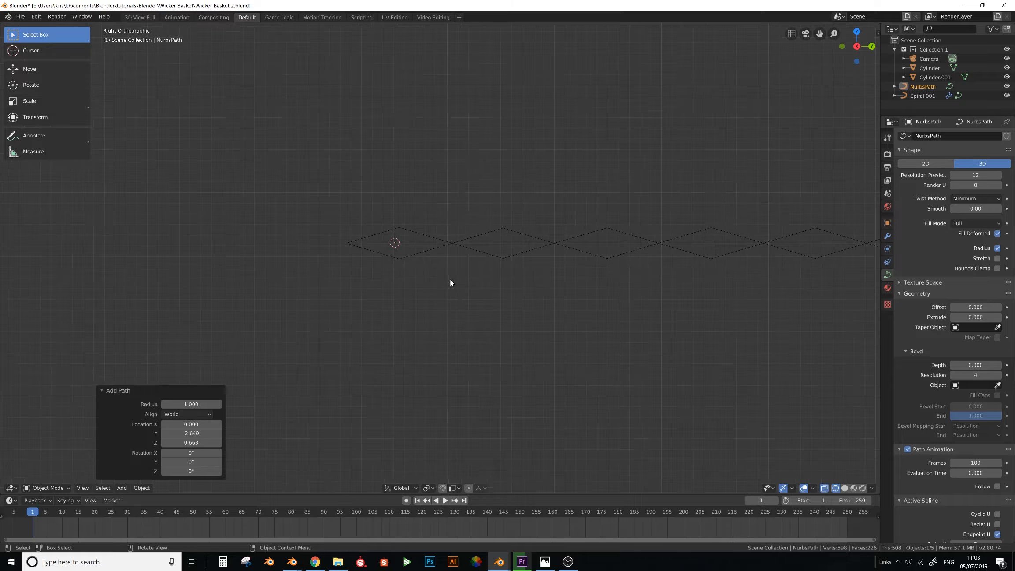
middle_click_drag(449, 278, 450, 280)
key("KP_7")
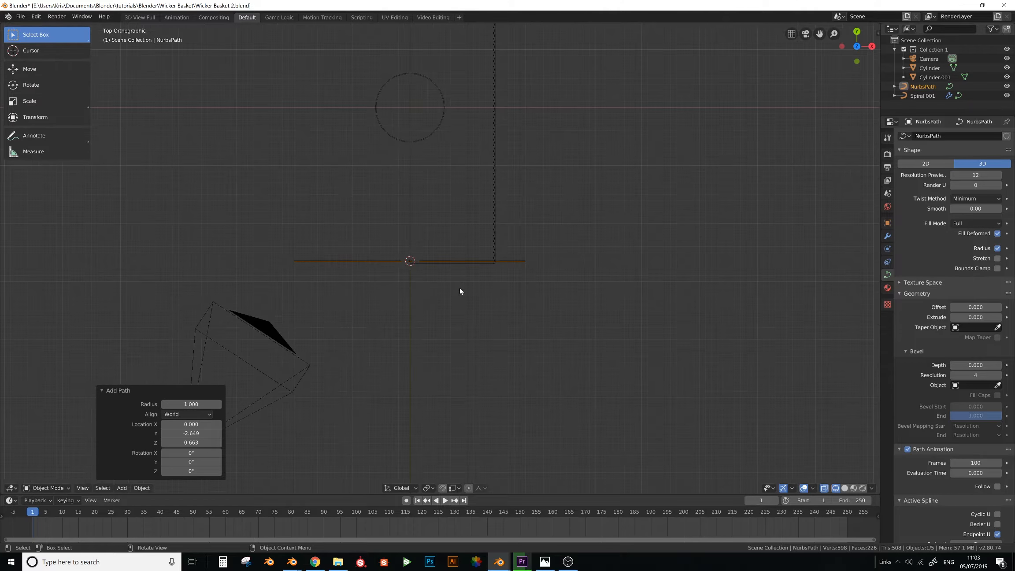
key("g")
key("x")
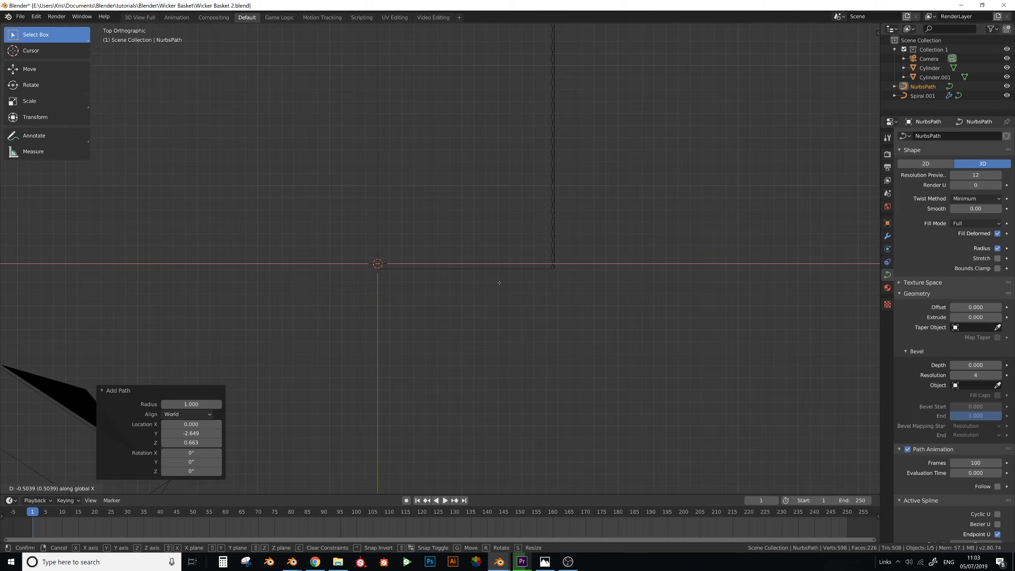
left_click(511, 286)
key("Tab")
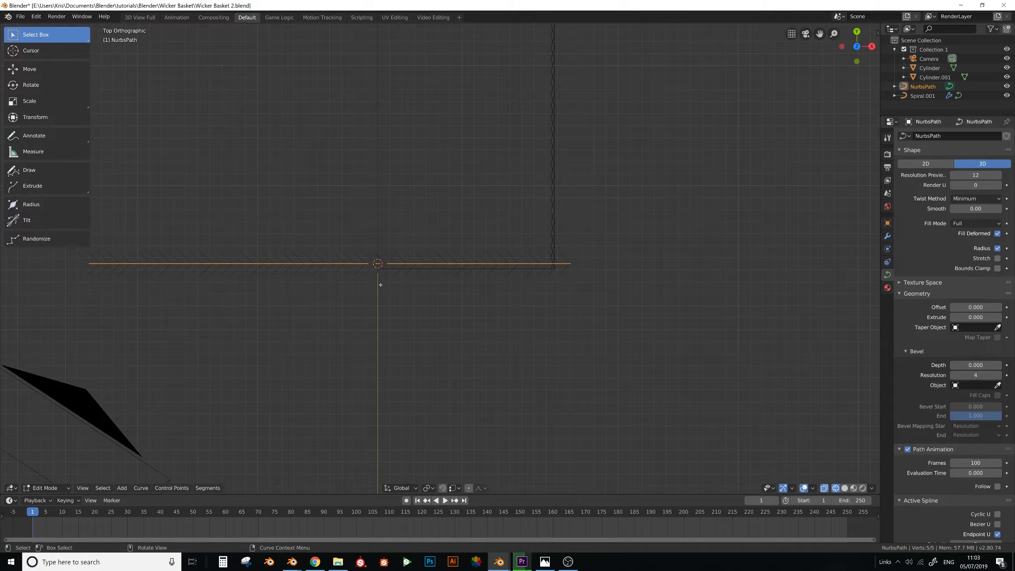
key("Tab")
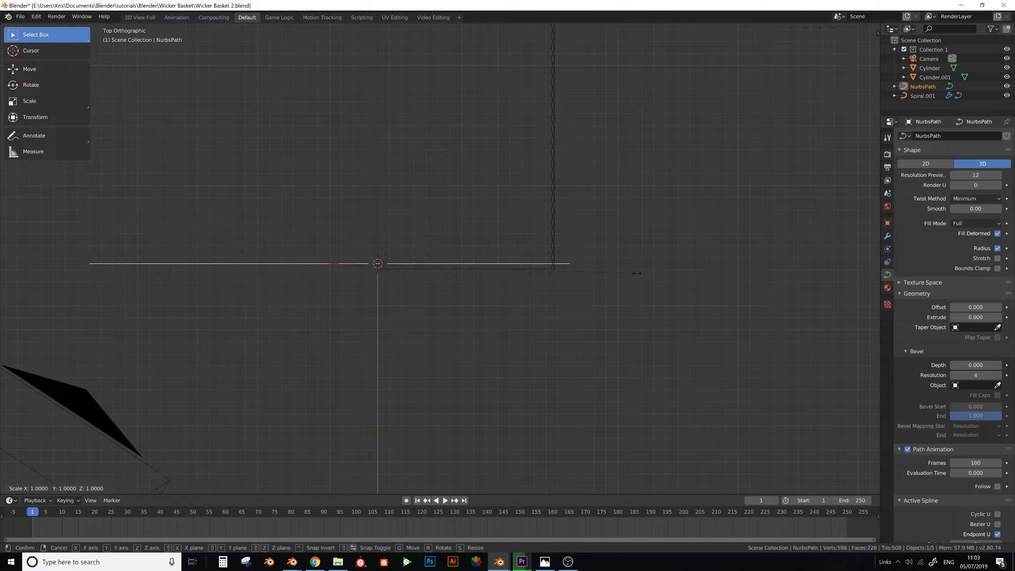
Scale the path by about 0.923 along X and shift it along X so it still overhangs the spiral strand
key("s")
key("x")
left_click(613, 277)
key("g")
key("x")
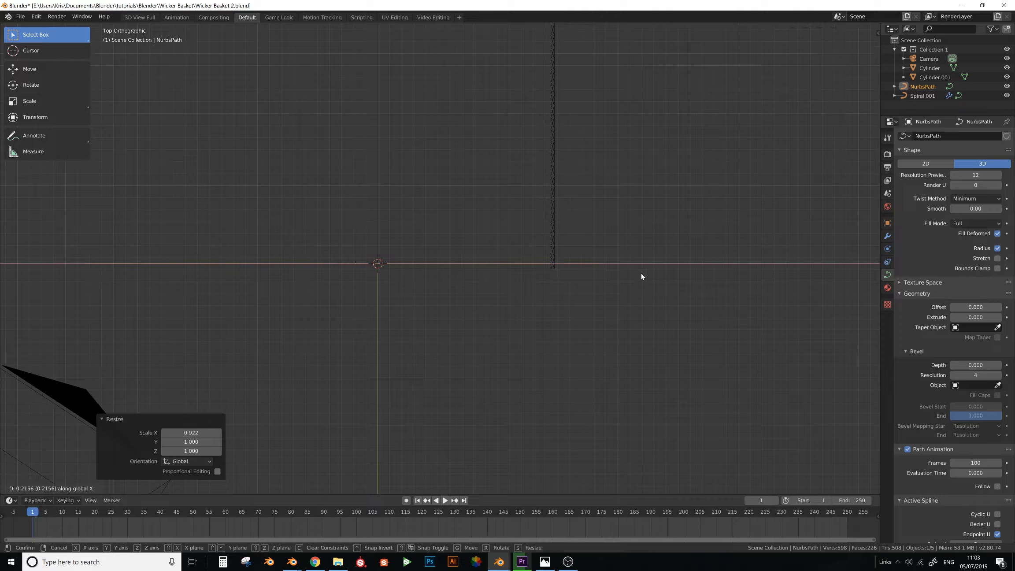
left_click(618, 277)
key("g")
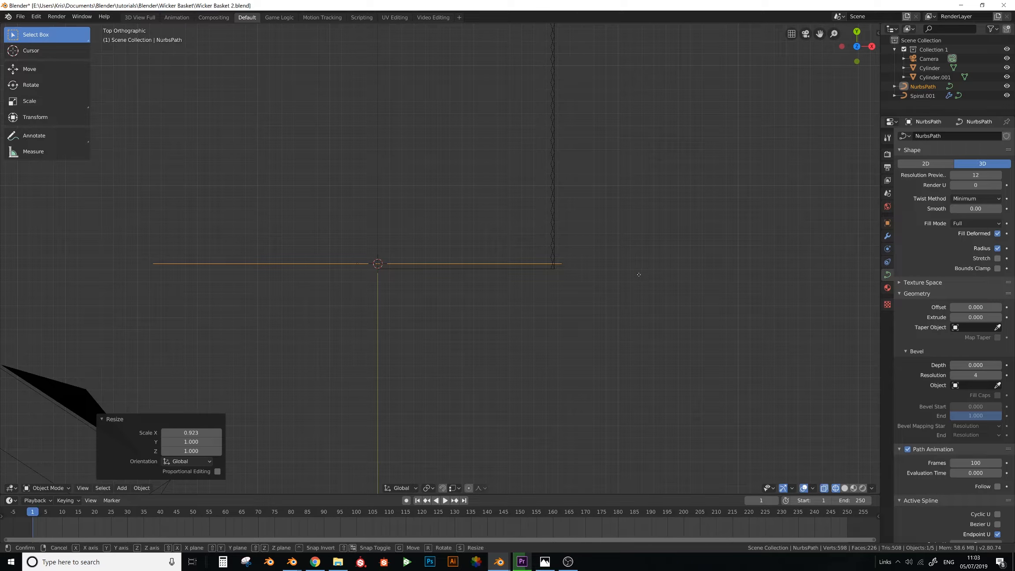
key("x")
left_click(650, 278)
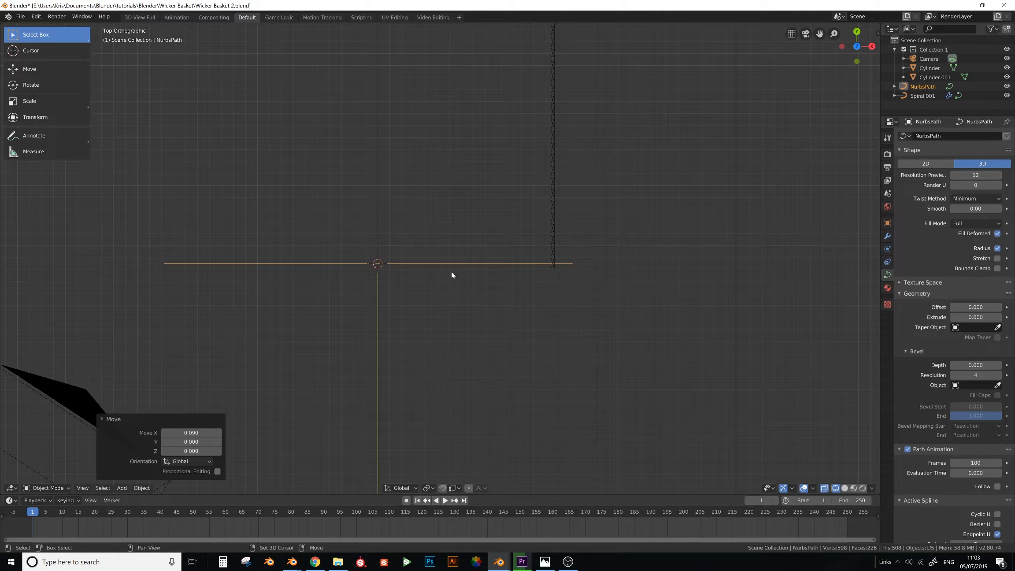
Shorten the path further along the X axis and move it about 0.603 along X towards the spiral strand
middle_click_drag(451, 274, 472, 287)
key("KP_7")
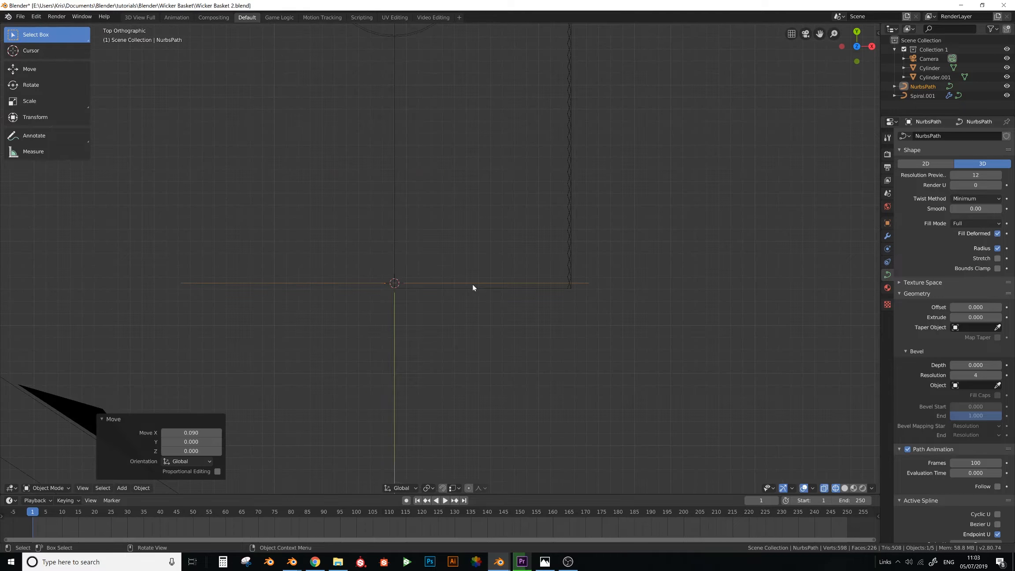
key("s")
key("x")
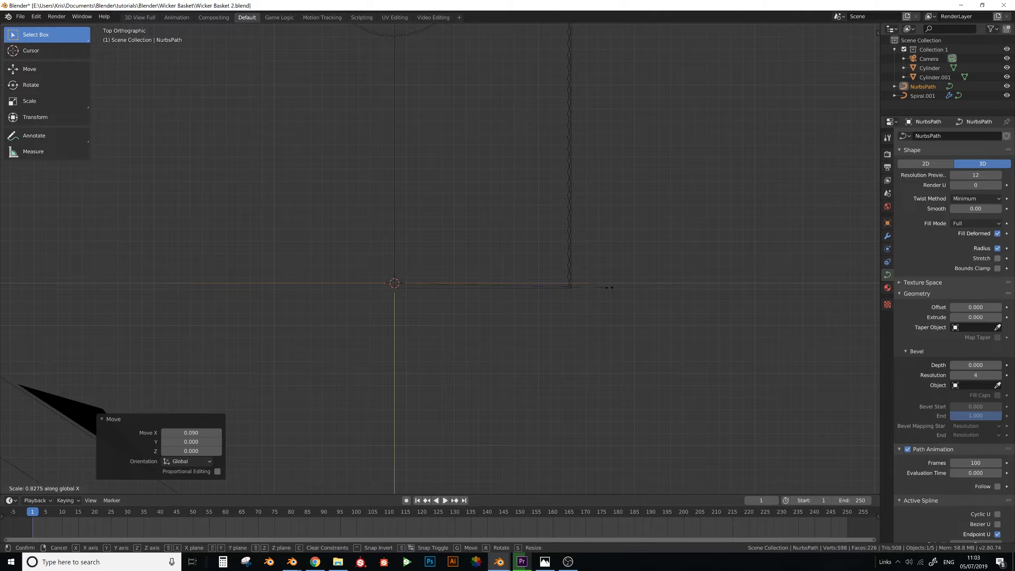
left_click(525, 302)
key("g")
key("x")
left_click(598, 308)
middle_click_drag(611, 310, 511, 304, "shift")
scroll(510, 303, "up", 3)
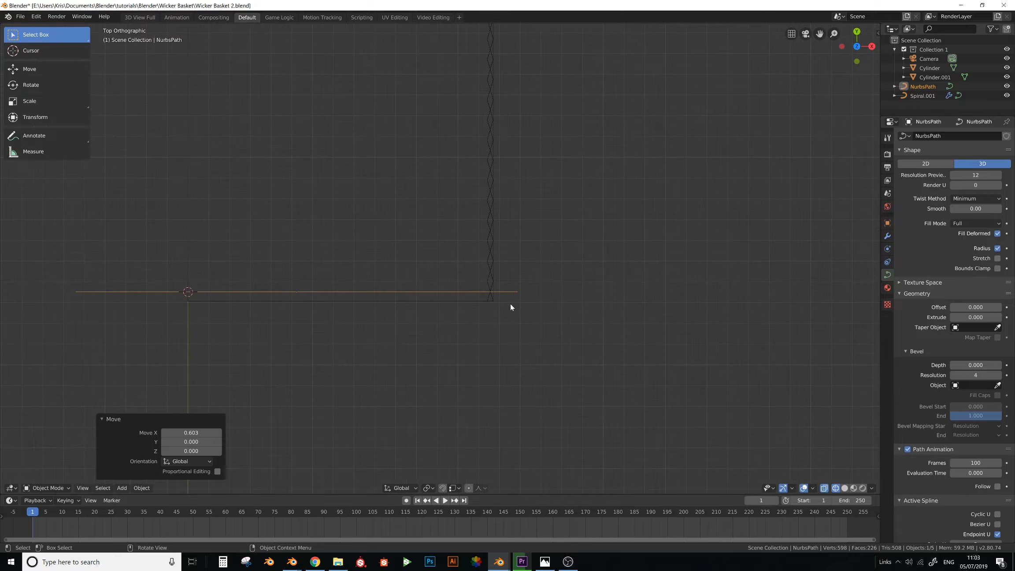
Scale the path by about 0.696 along X and move it along X back over the spiral strand
key("s")
key("x")
left_click(500, 314)
key("g")
key("x")
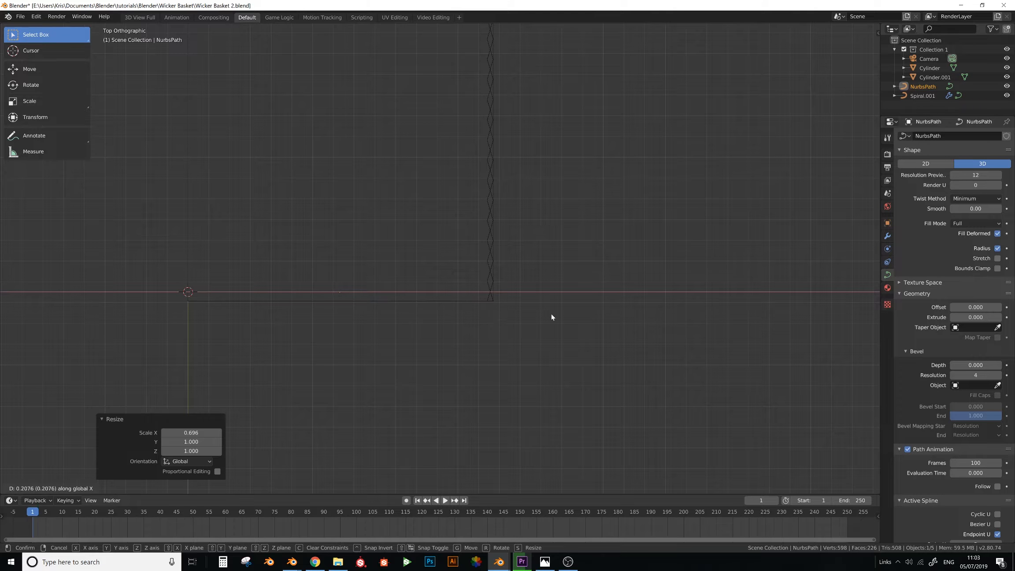
left_click(552, 317)
Nudge the path along X until it spans the strip's width and ends just past the spiral strand
key("g")
key("x")
left_click(541, 318)
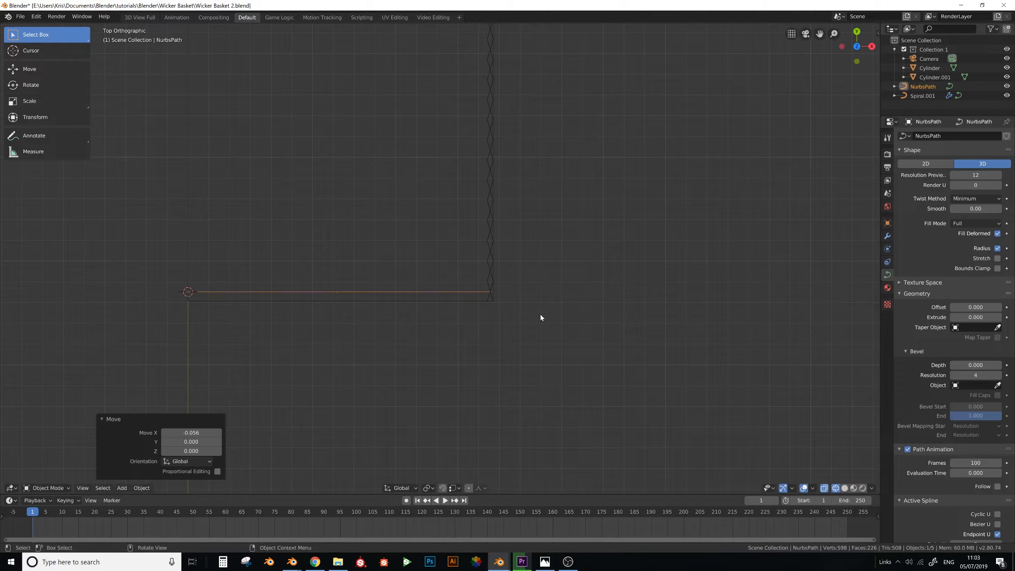
key("g")
key("x")
left_click(544, 317)
key("g")
key("x")
left_click(544, 313)
Subdivide the whole path three times with one cut each
key("Tab")
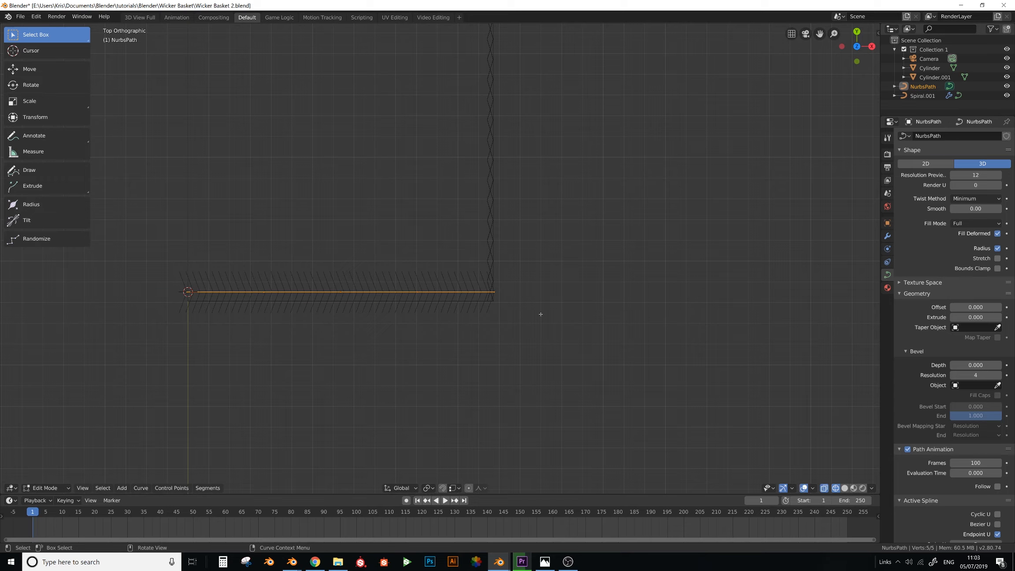
right_click(541, 314)
key("w")
key("w")
right_click(516, 260)
left_click(508, 300)
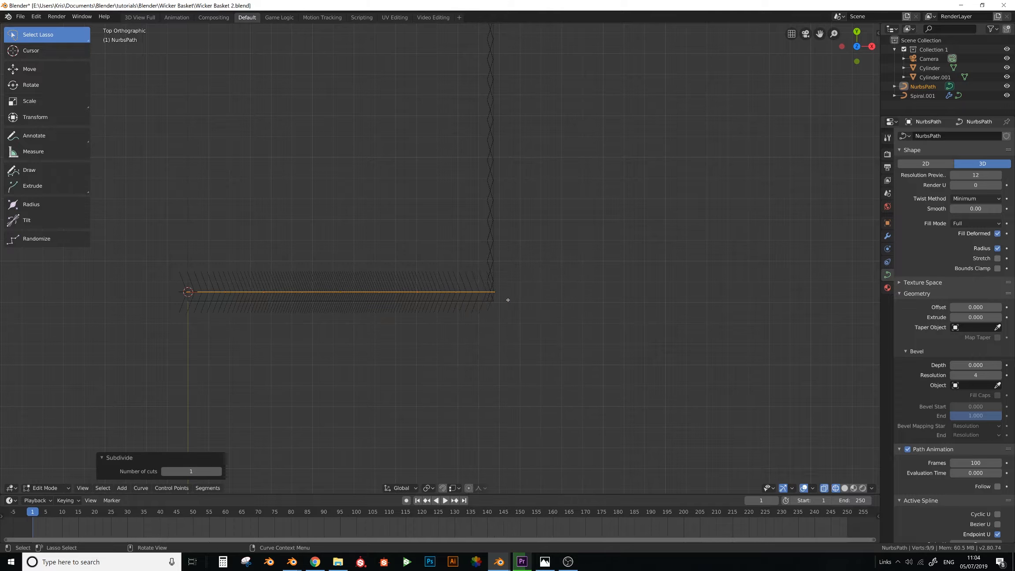
right_click(507, 300)
left_click(508, 300)
right_click(508, 300)
left_click(508, 300)
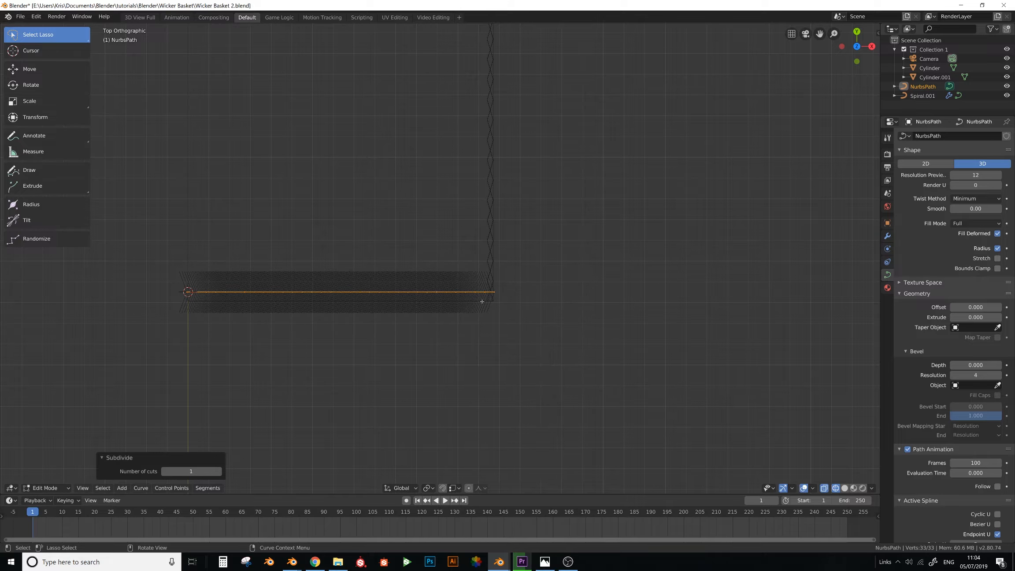
Give the path a bevel depth of 0.005 and a bevel resolution of 0
key("Tab")
middle_click_drag(482, 301, 472, 277)
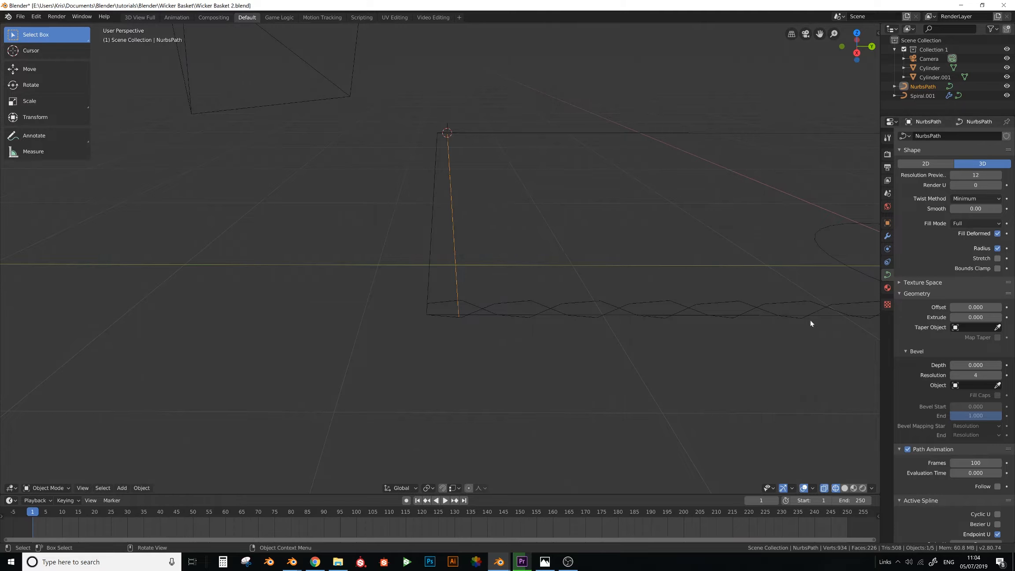
middle_click_drag(623, 269, 845, 277)
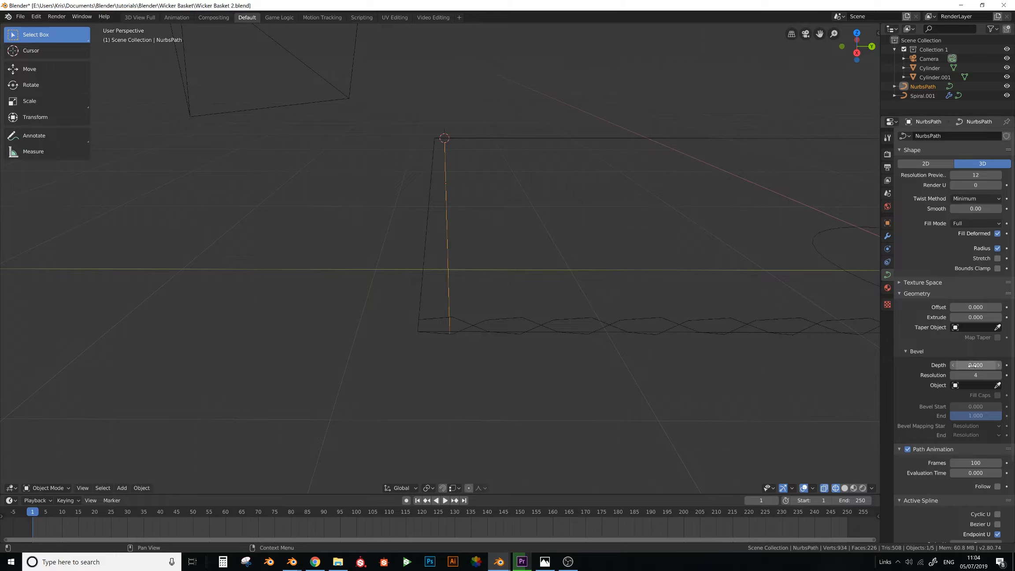
left_click_drag(975, 364, 983, 364)
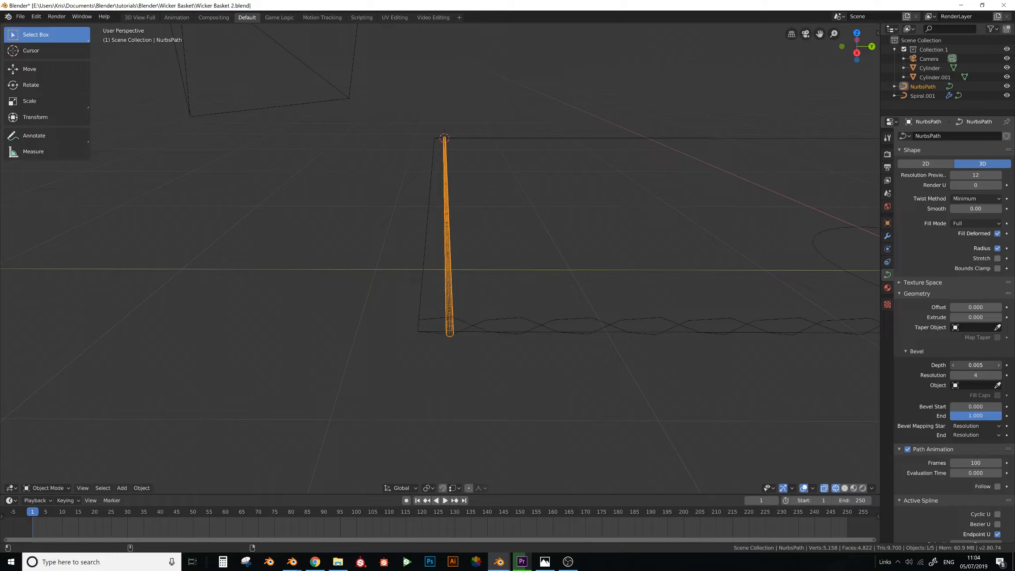
left_click(954, 375)
left_click(954, 375)
left_click(953, 376)
left_click(953, 375)
scroll(478, 308, "up", 3)
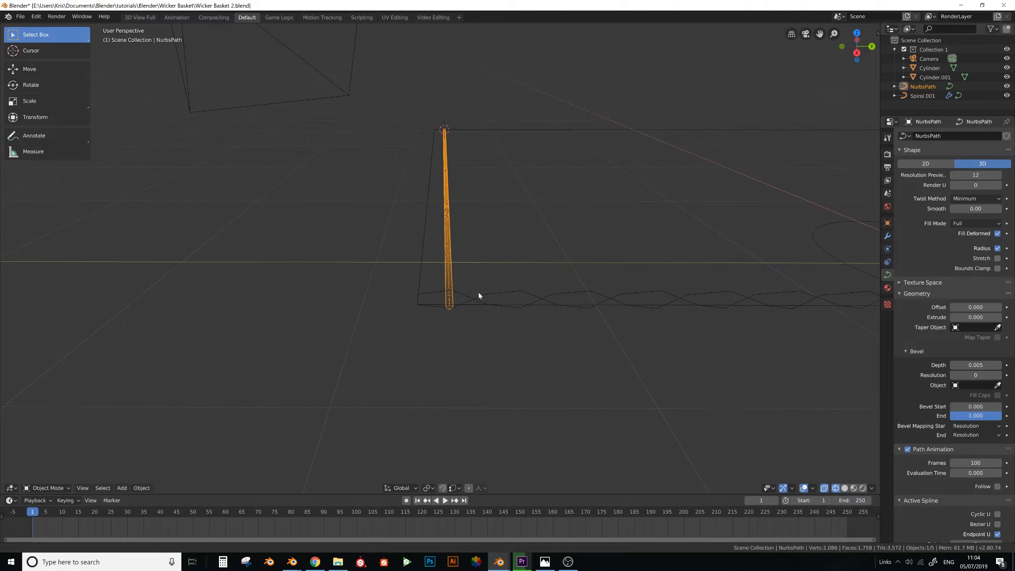
Lower the path's preview resolution to 1
left_click(953, 176)
left_click(953, 176)
left_click(953, 176)
left_click(954, 176)
left_click(953, 176)
left_click(953, 176)
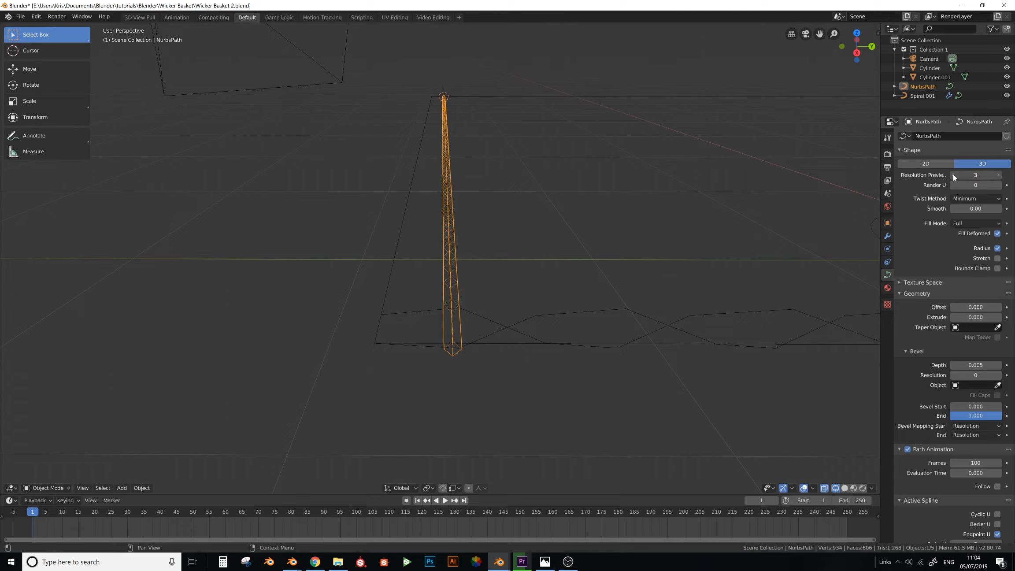
left_click(954, 176)
left_click(953, 176)
key("Tab")
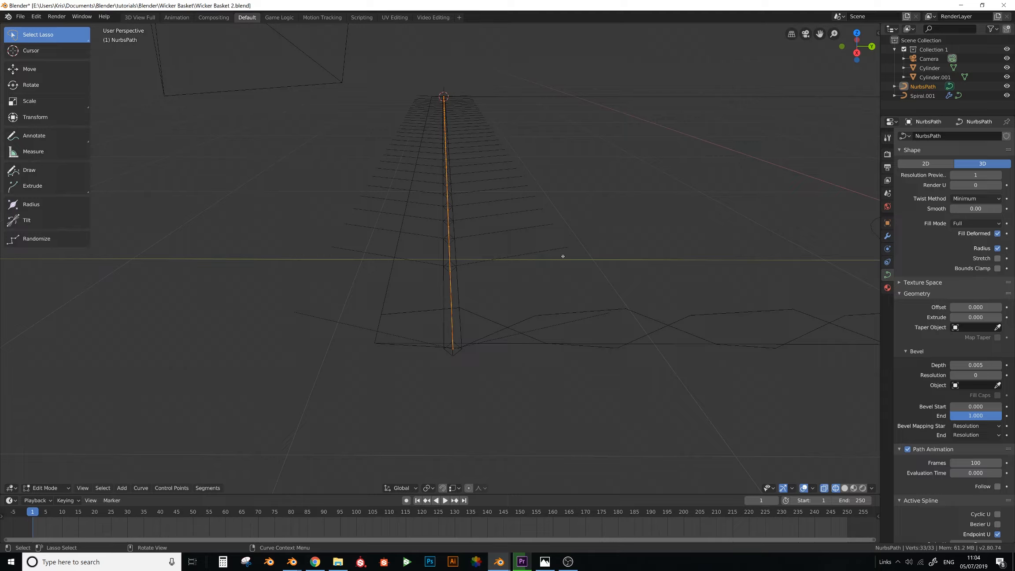
key("Tab")
left_click_drag(959, 176, 956, 176)
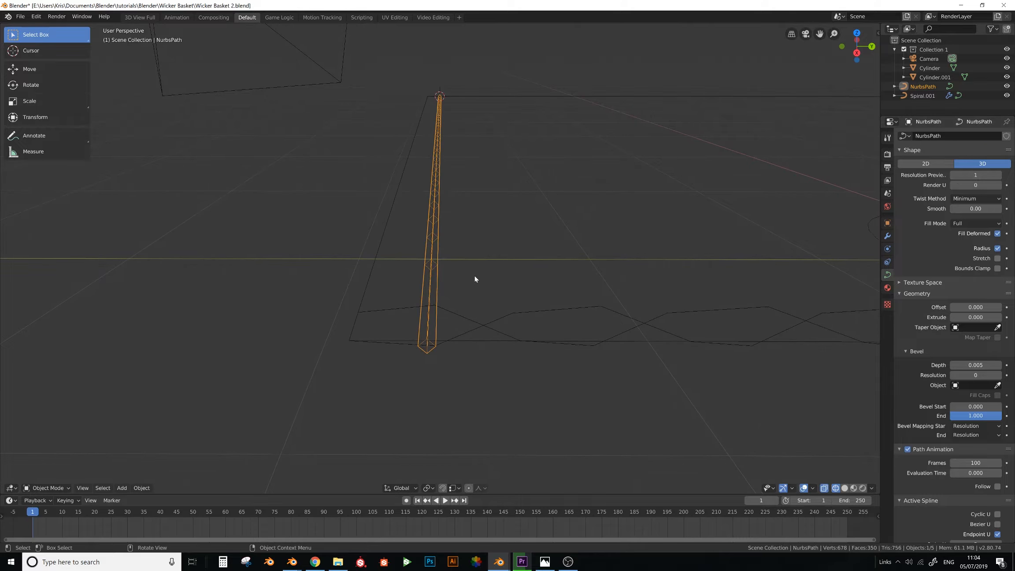
Check the wicker chair reference in Photos, and duplicate the path's control points with the copy offset -0.010 along Y
left_click(410, 240)
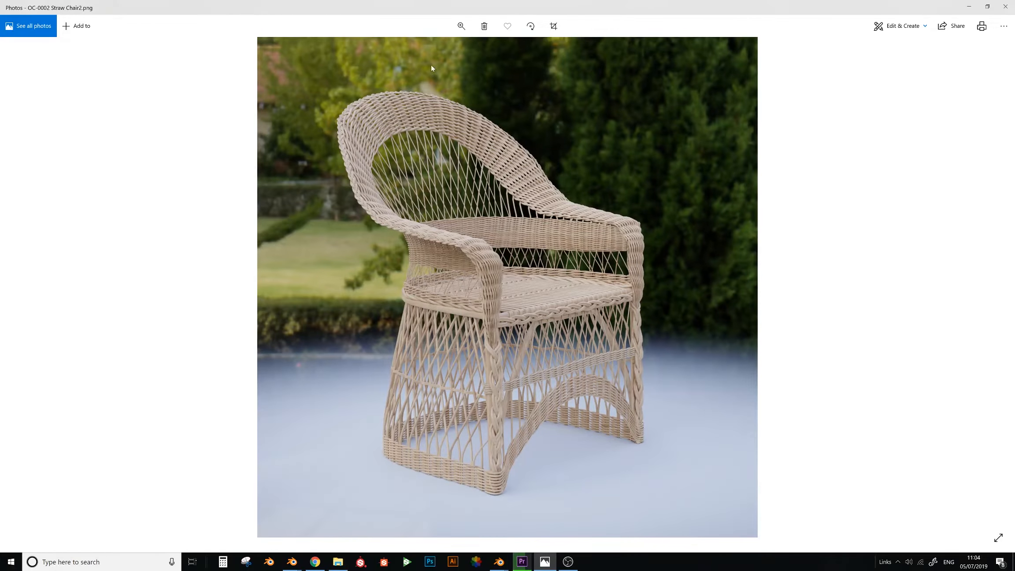
key("alt+Tab")
middle_click_drag(428, 278, 449, 284)
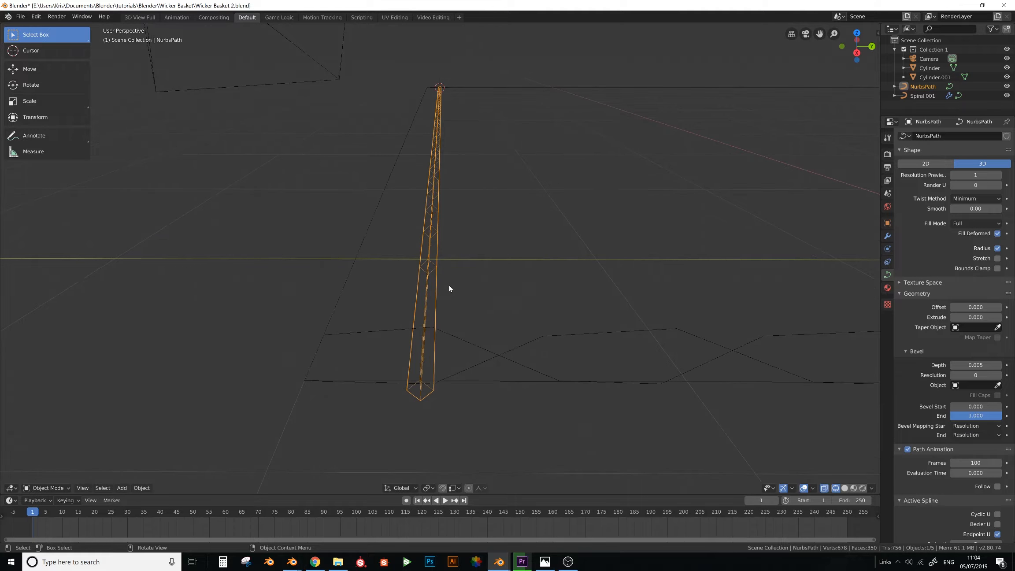
key("Tab")
key("a")
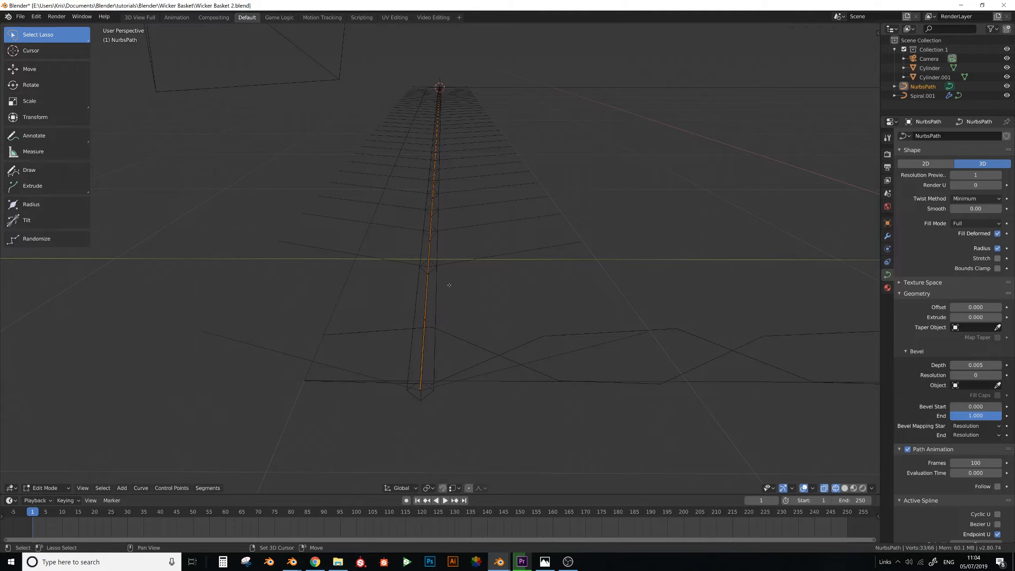
key("shift+d")
key("y")
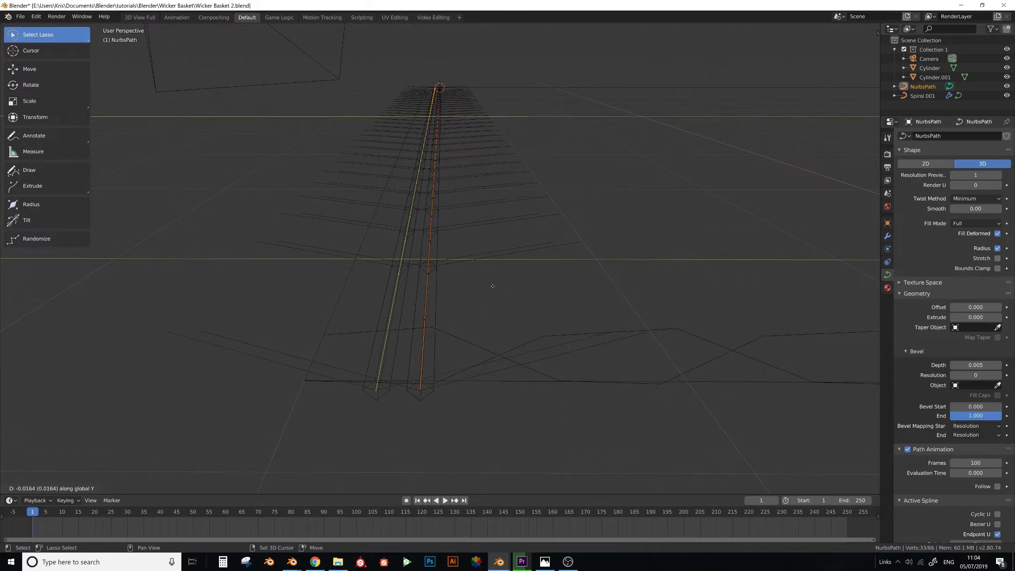
left_click(524, 283)
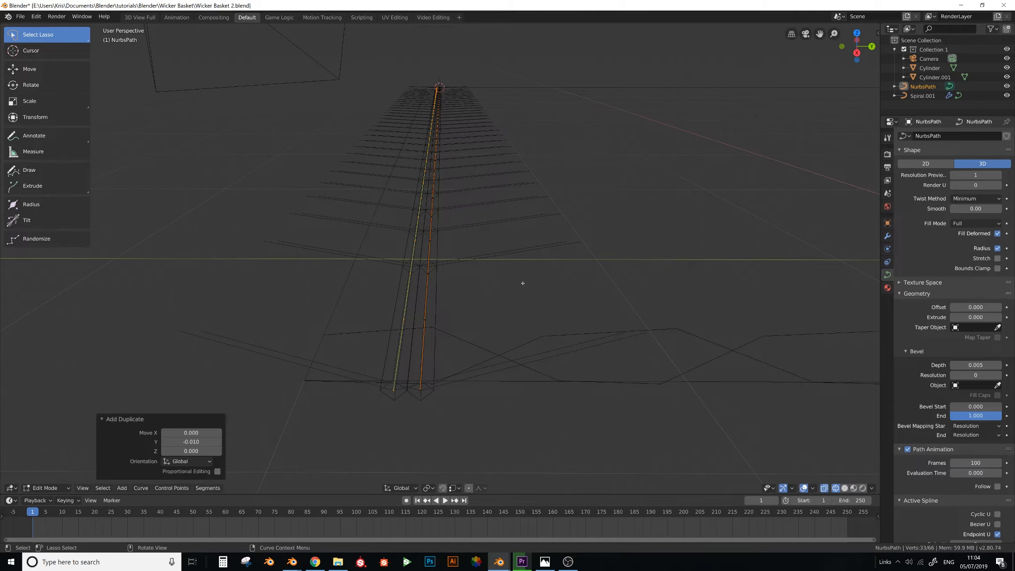
Move the path pair 0.009 along Y in the right side view to sit within the first loop of the spiral
key("Tab")
key("KP_3")
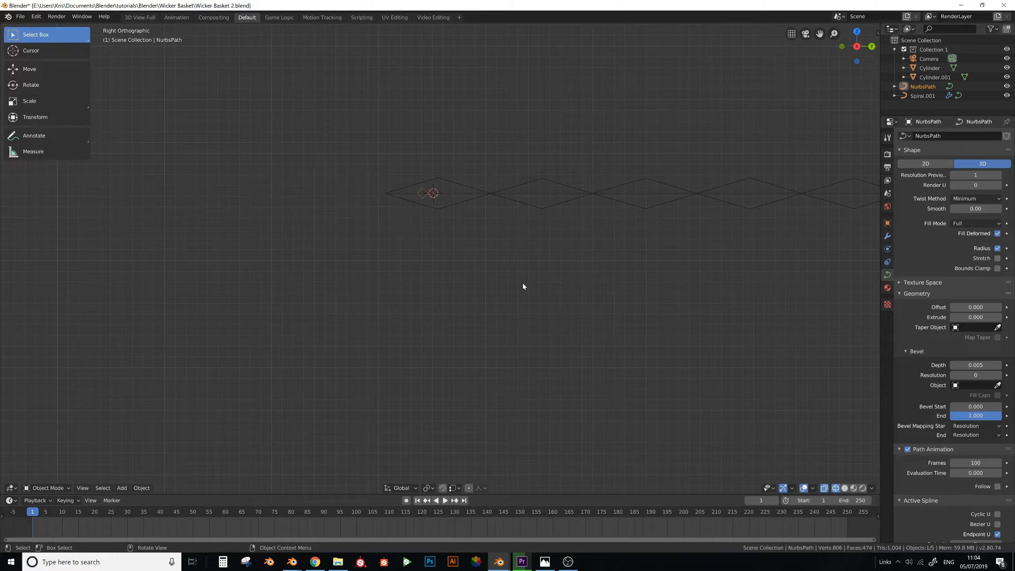
middle_click_drag(522, 283, 487, 338, "shift")
scroll(463, 280, "up", 4)
key("g")
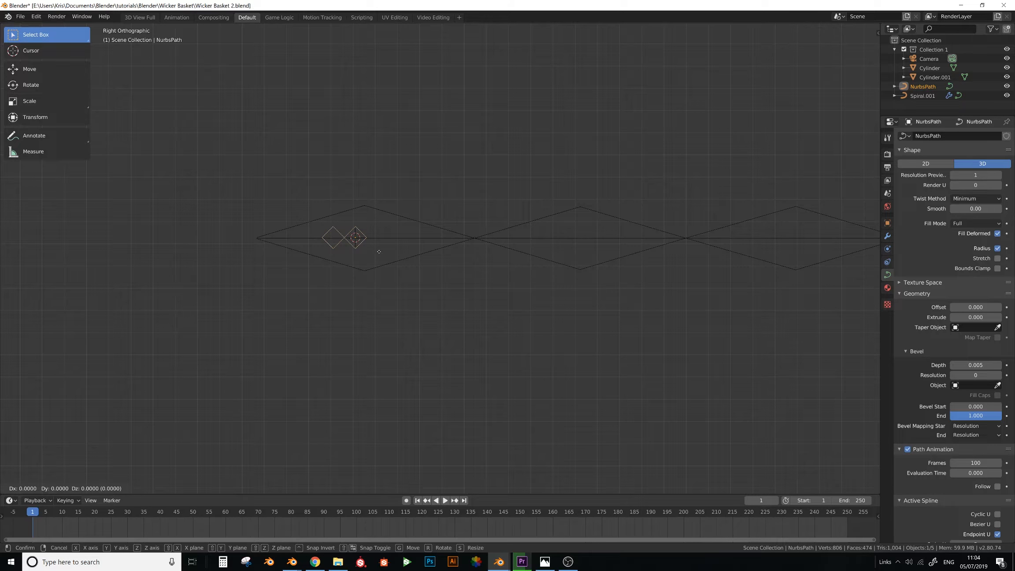
key("y")
left_click(364, 202)
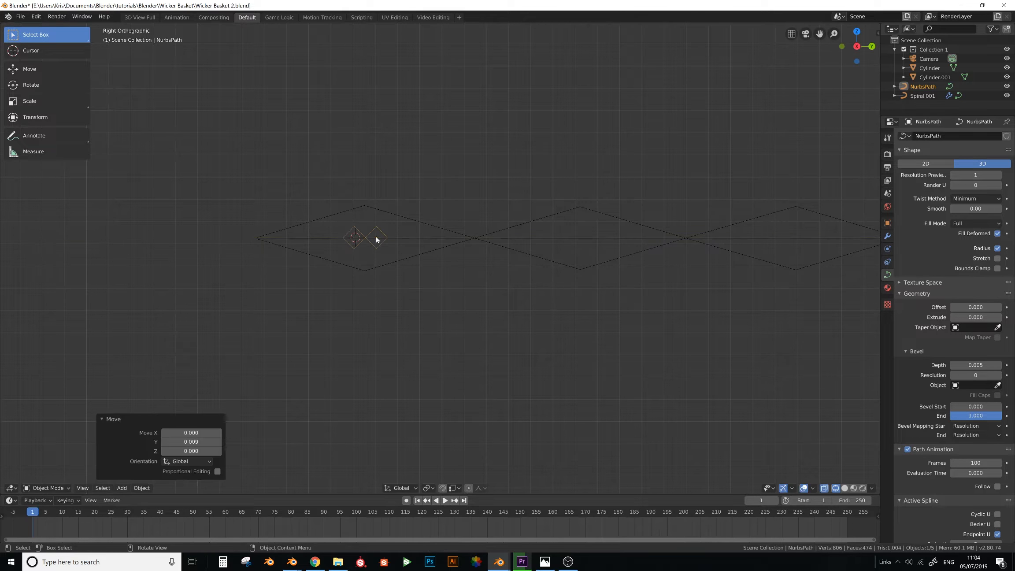
Add an Array modifier to the path pair and apply the object's rotation
scroll(434, 234, "down", 4)
left_click(887, 236)
left_click(902, 136)
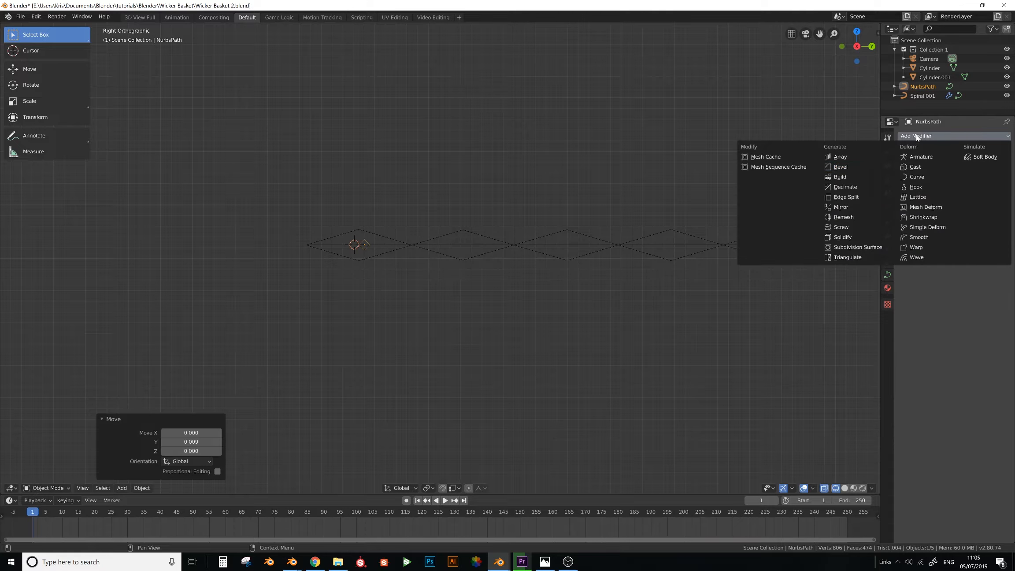
key("Return")
key("ctrl+a")
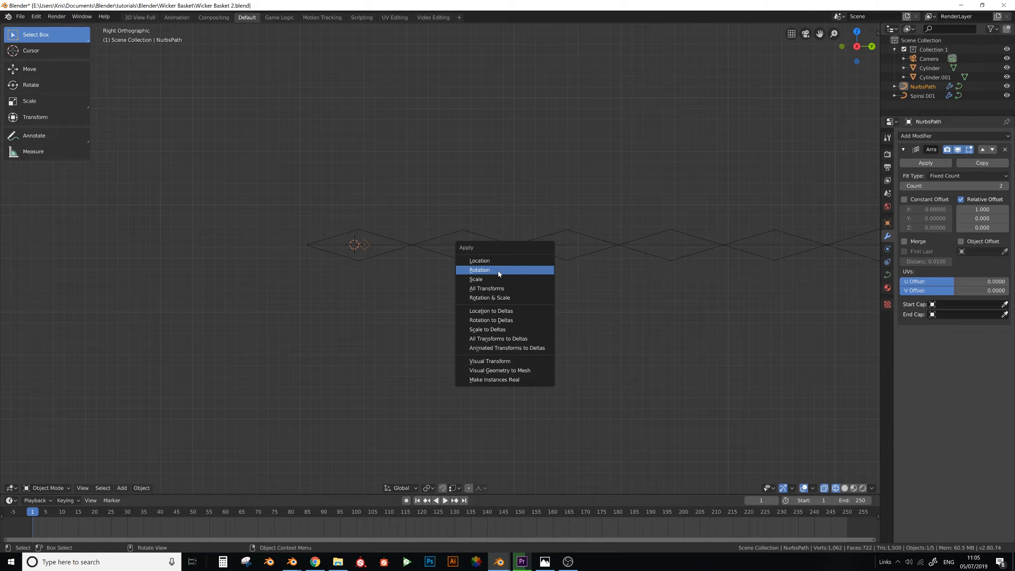
left_click(498, 273)
Set the array's relative offset to 0 in X and 1 in Y, and raise its count to 16
left_click(982, 218)
type("1")
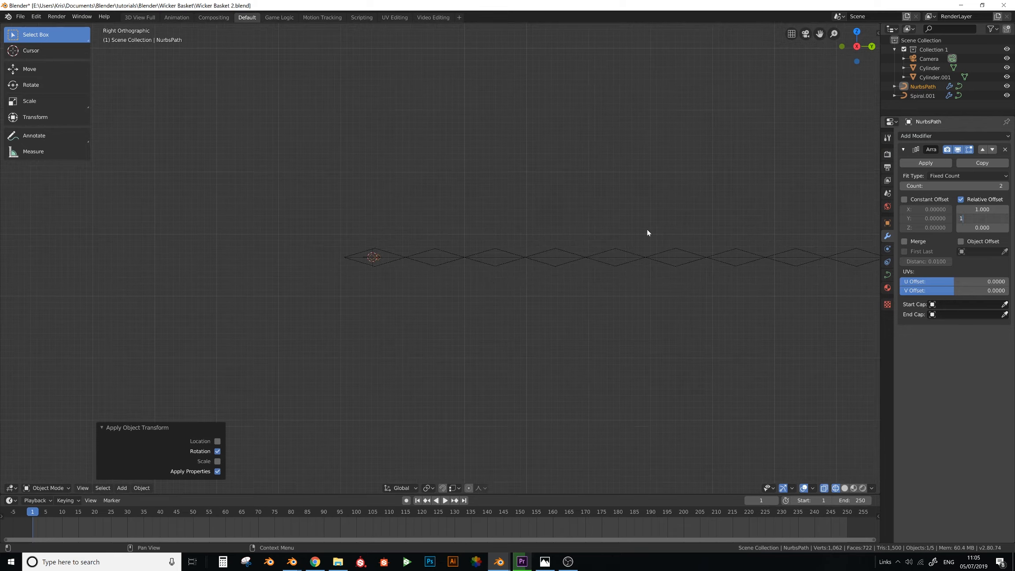
key("Return")
left_click(1006, 186)
left_click(1006, 186)
left_click(1007, 186)
left_click(1006, 186)
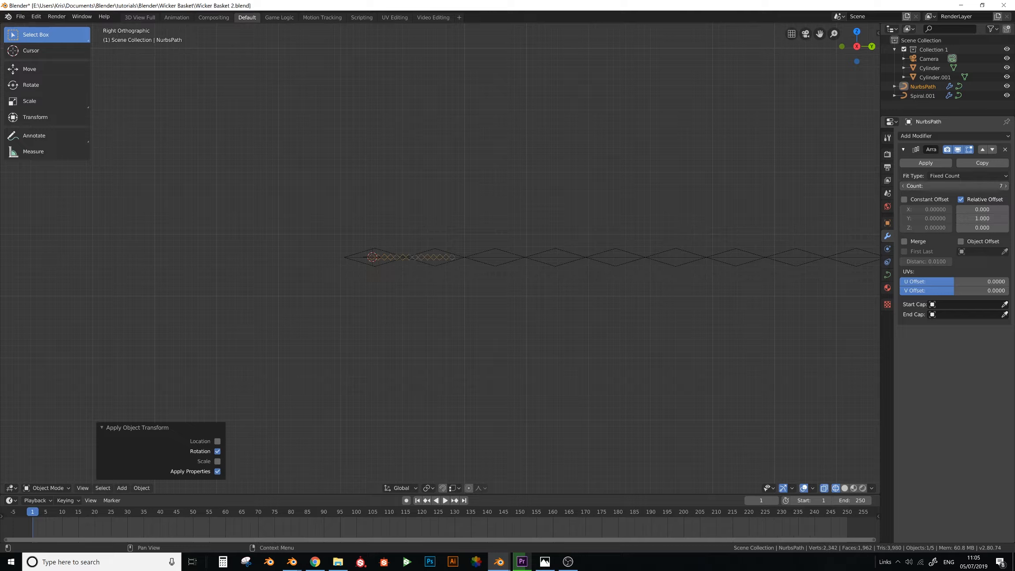
left_click(1006, 186)
left_click(1007, 187)
left_click(1007, 186)
left_click(1006, 187)
left_click(1007, 186)
left_click(1007, 187)
left_click(1007, 187)
left_click(1007, 186)
Set the array's relative Y offset to 4.880 so each path pair sits within its own spiral loop
scroll(645, 298, "down", 3)
middle_click_drag(681, 297, 465, 317, "shift")
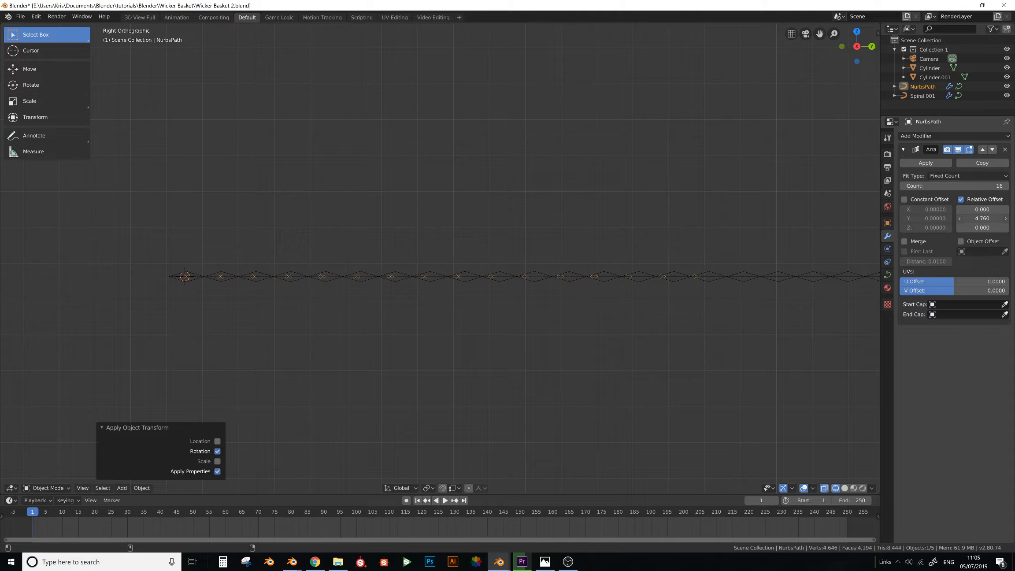
middle_click_drag(775, 254, 537, 274, "shift")
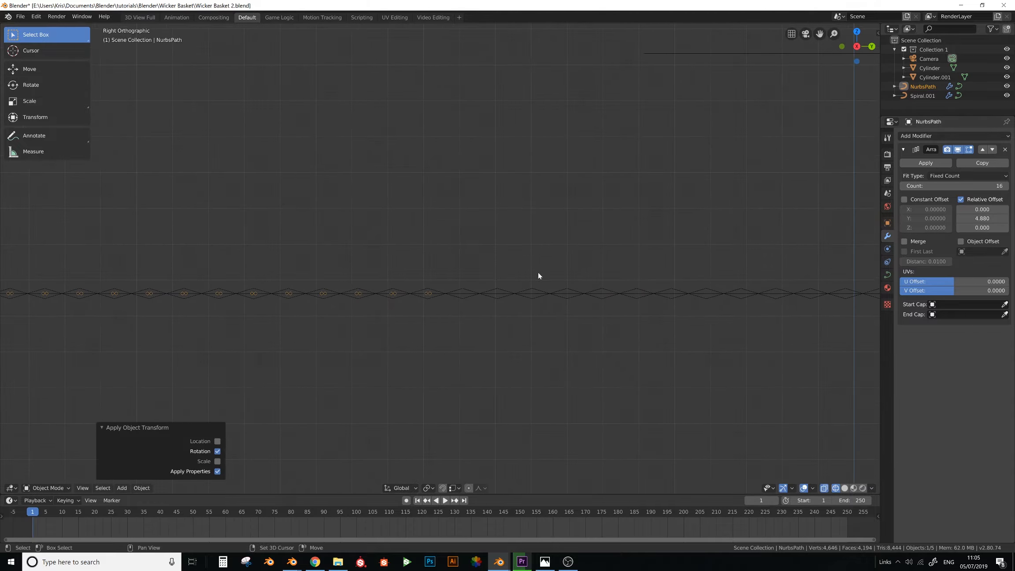
middle_click_drag(632, 267, 524, 276, "shift")
Raise the array count to 55 so the path pairs fill the spiral strand to its far end
left_click(1005, 186)
left_click(1006, 186)
left_click(1006, 185)
left_click(1006, 186)
left_click(1005, 186)
left_click(1006, 186)
left_click(1005, 186)
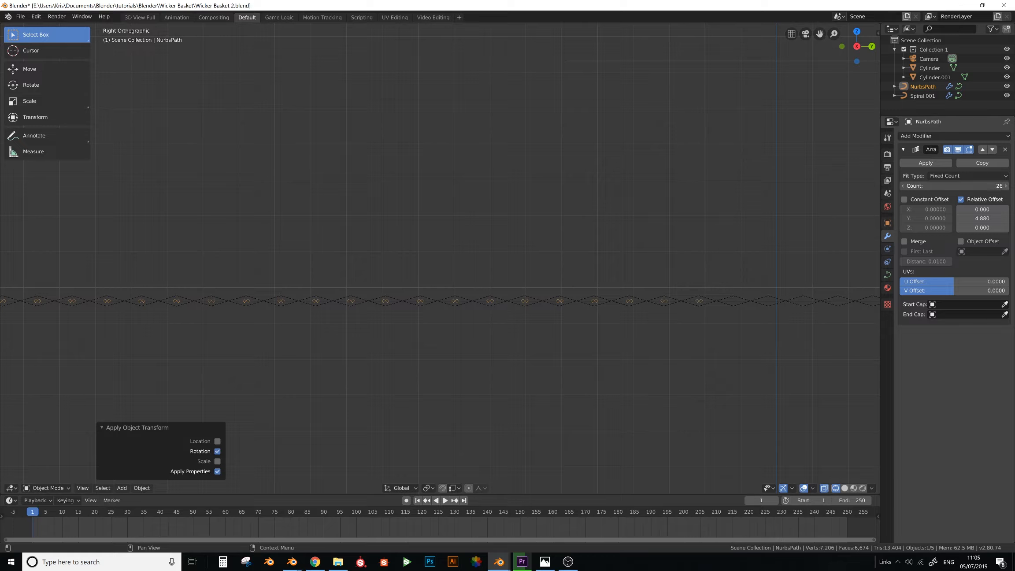
left_click(1005, 186)
left_click(1006, 185)
left_click(1006, 186)
middle_click_drag(692, 305, 496, 313, "shift")
middle_click_drag(809, 282, 324, 275, "shift")
scroll(537, 270, "down", 4)
middle_click_drag(537, 270, 532, 278, "shift")
scroll(531, 278, "up", 1)
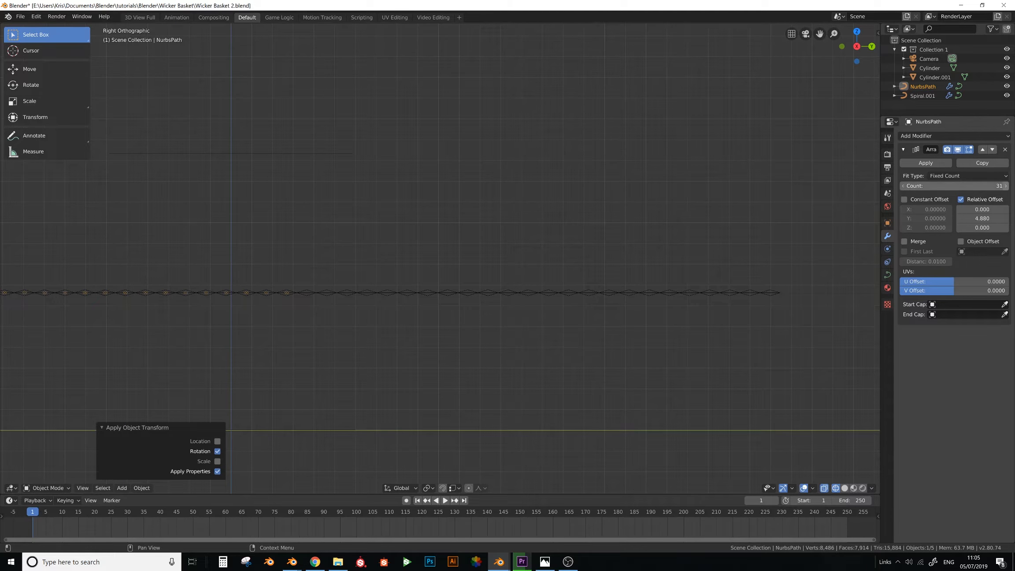
left_click(1008, 187)
left_click(1008, 187)
left_click(1008, 186)
left_click(1006, 186)
left_click(1006, 186)
left_click(1006, 186)
double_click(1007, 186)
left_click(1006, 186)
double_click(1006, 186)
double_click(1007, 186)
left_click(1007, 186)
double_click(1007, 185)
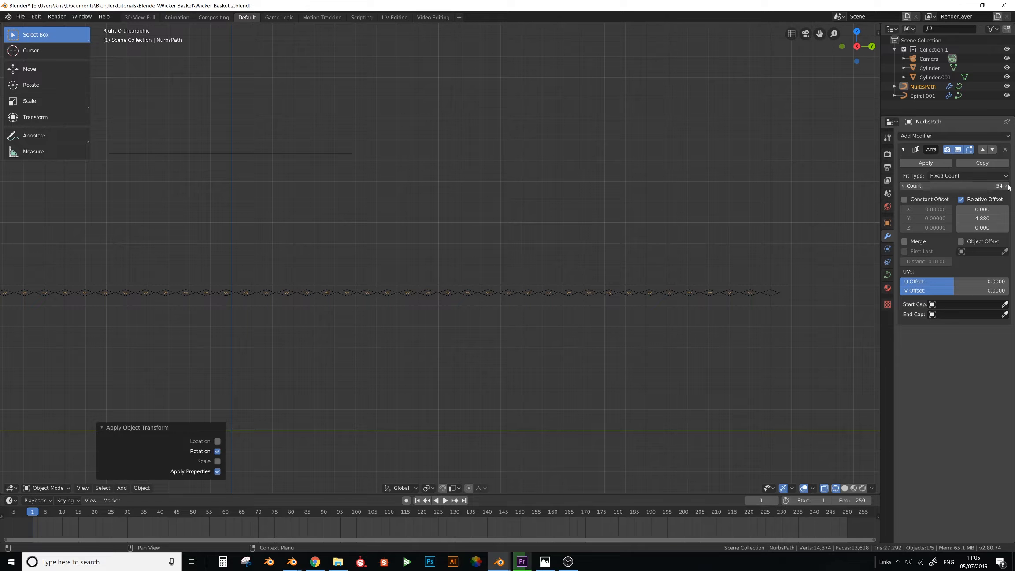
left_click(1007, 185)
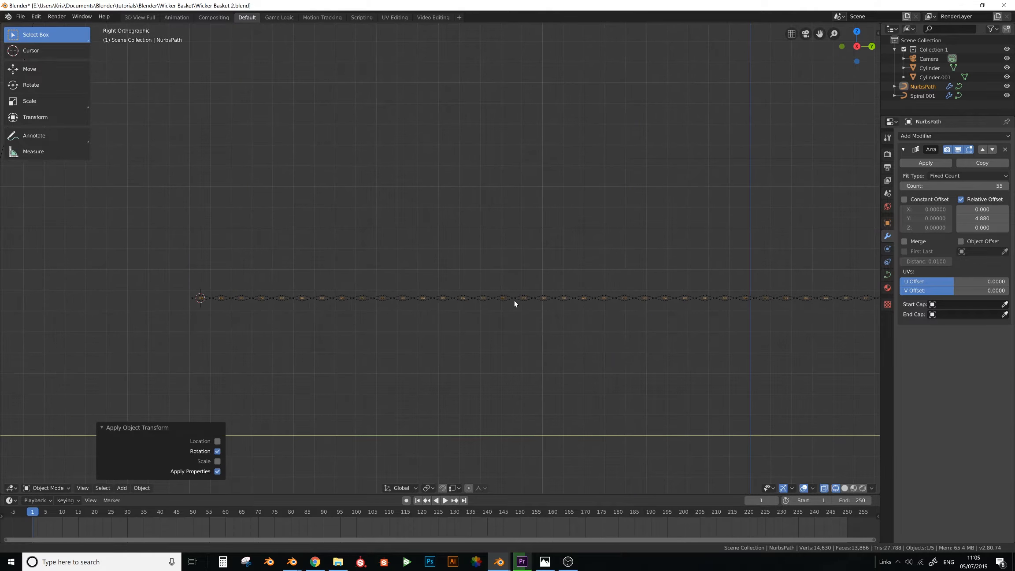
Select the spiral strand and give it a bevel depth of 0.042
middle_click_drag(432, 309, 518, 342, "shift")
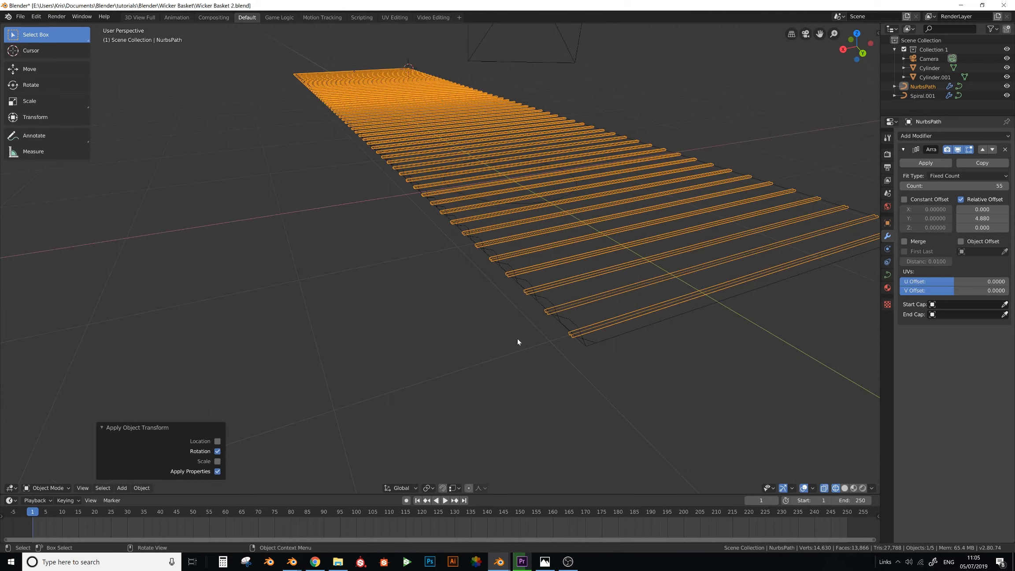
middle_click_drag(599, 362, 437, 311)
scroll(437, 307, "up", 10)
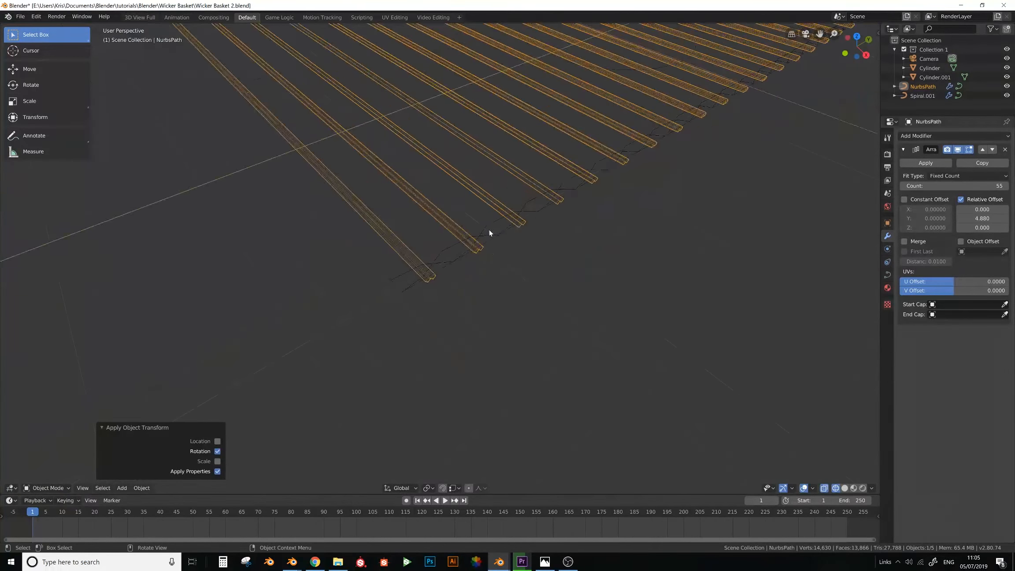
left_click(456, 228)
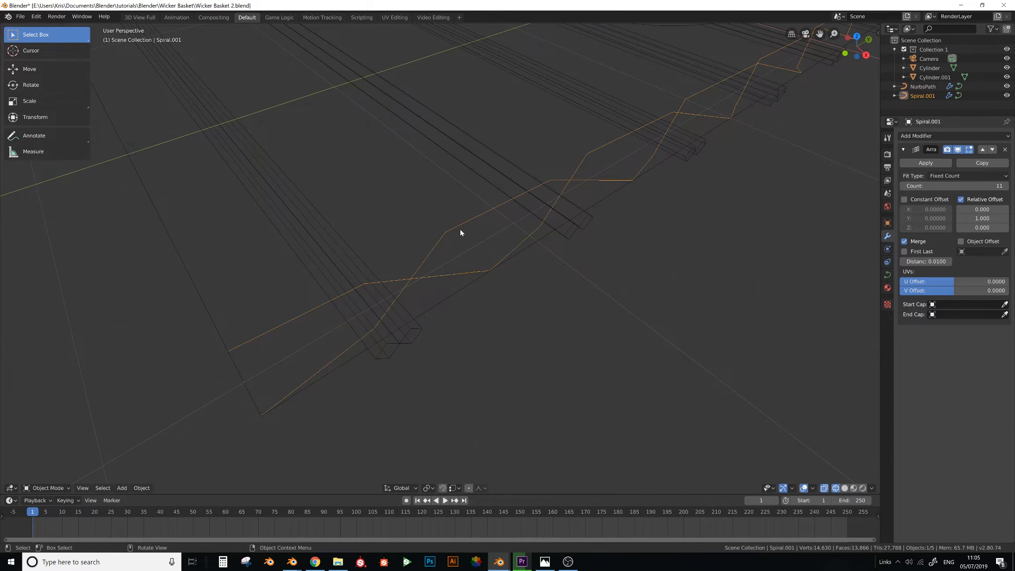
scroll(460, 232, "down", 6)
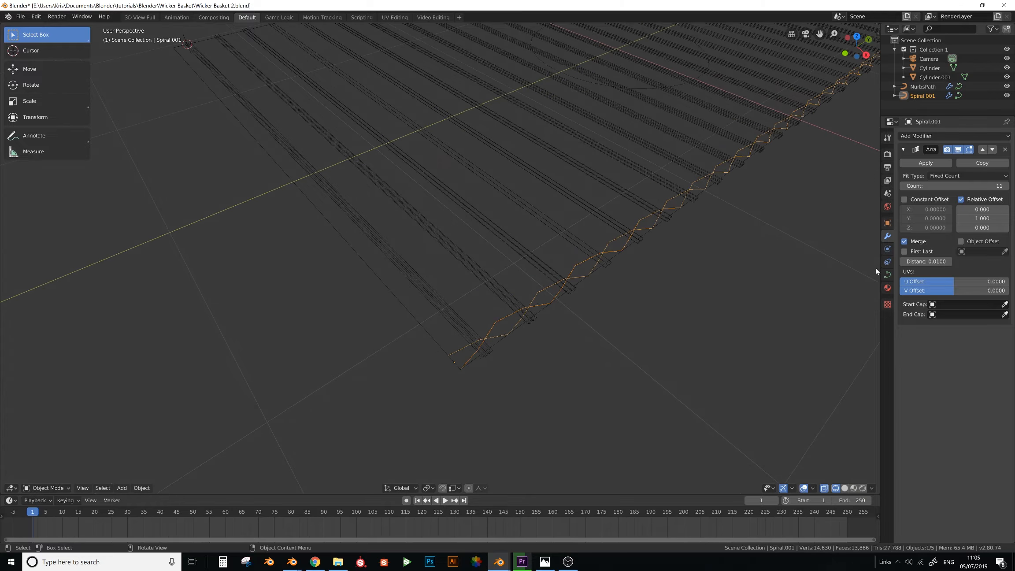
left_click(887, 274)
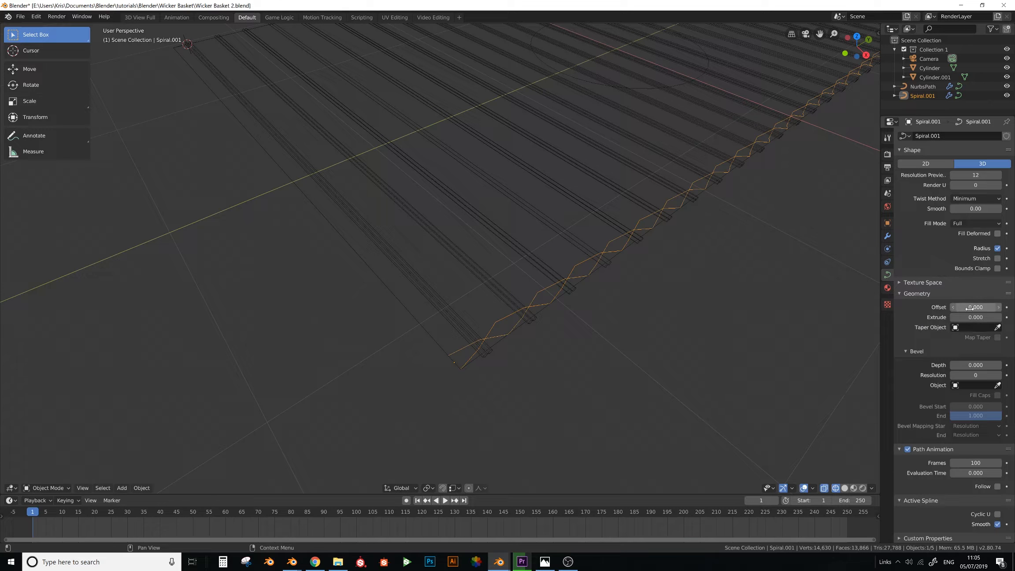
left_click_drag(975, 365, 1004, 365)
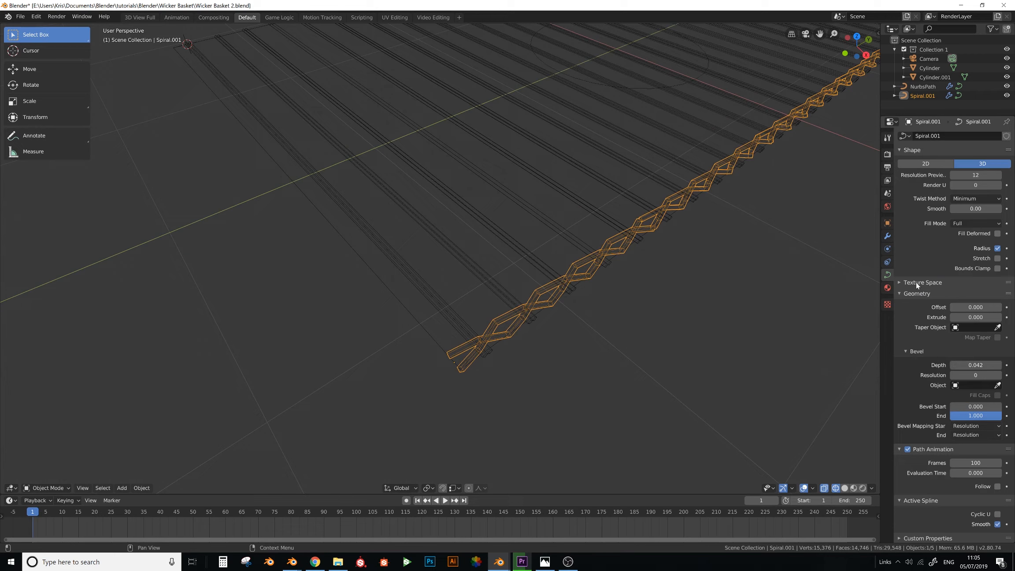
Add a Subdivision Surface modifier to the spiral strand and compare it with viewport display off and on
left_click(887, 236)
left_click(928, 135)
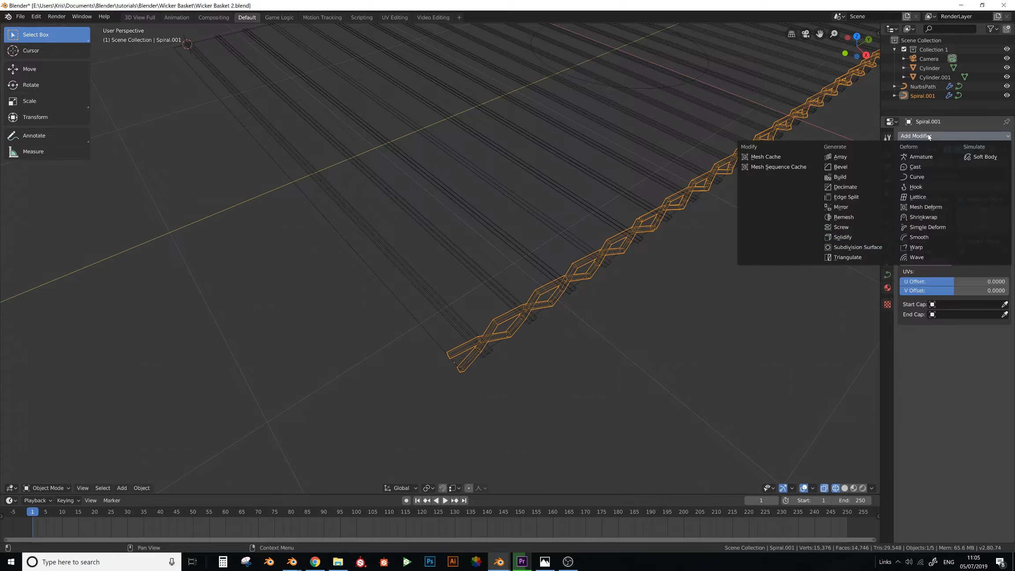
left_click(858, 246)
key("KP_3")
middle_click_drag(385, 137, 440, 367, "shift")
scroll(393, 278, "up", 8)
middle_click_drag(463, 174, 556, 228, "shift")
left_click(957, 333)
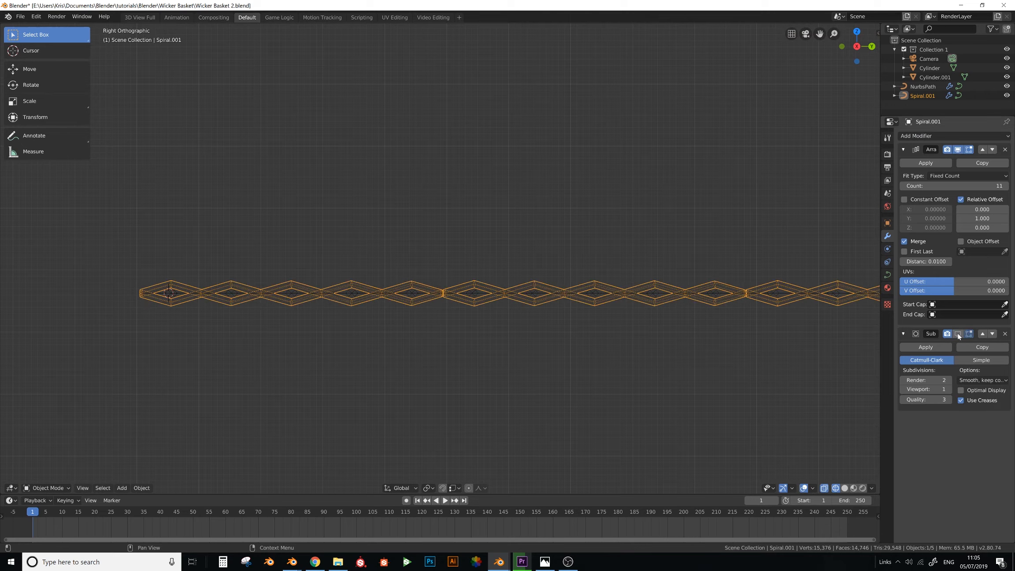
left_click(958, 336)
Set the spiral strand's bevel depth to 0.069
middle_click_drag(335, 305, 558, 279, "shift")
scroll(444, 283, "up", 4)
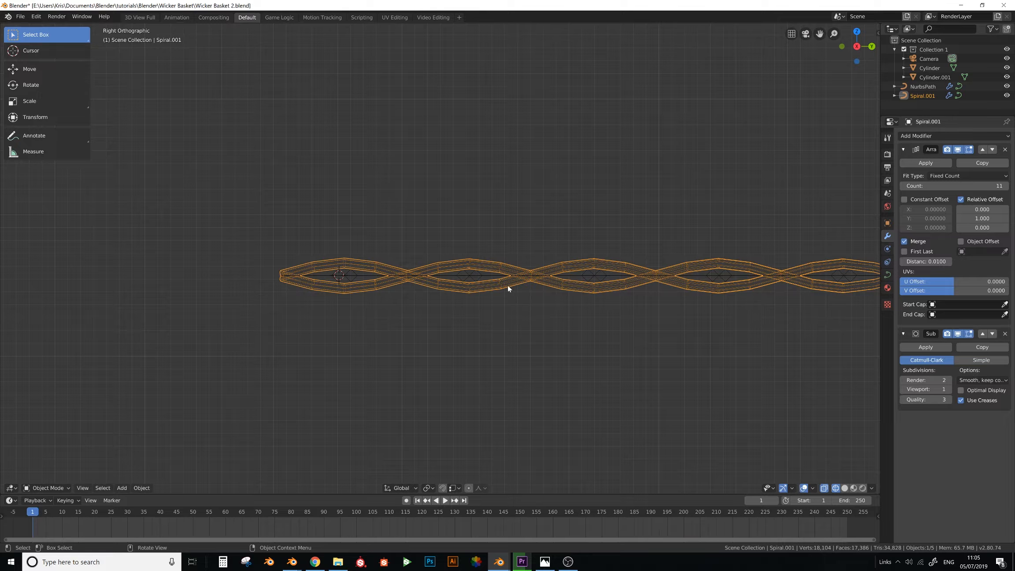
scroll(502, 286, "up", 2)
left_click(887, 274)
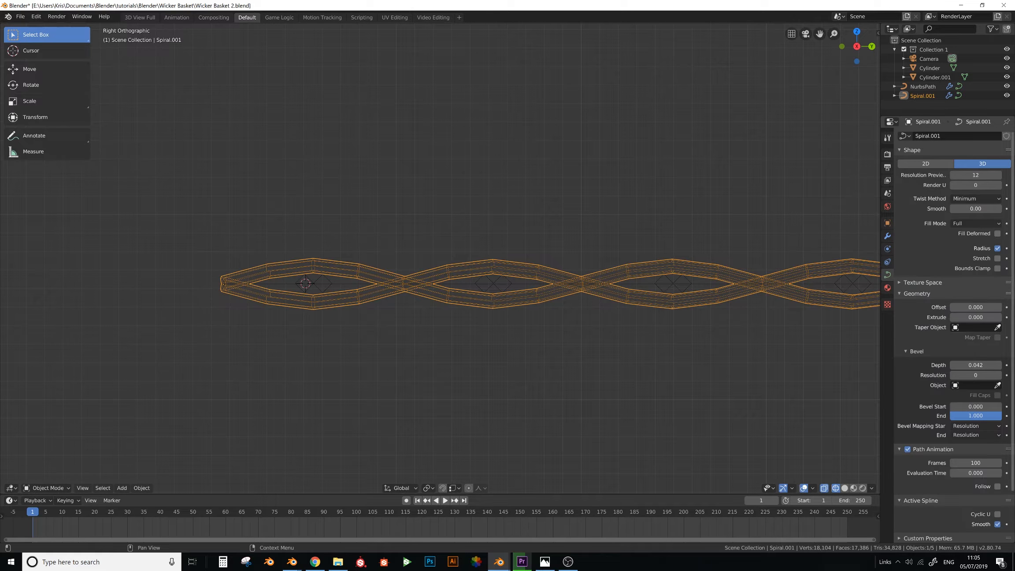
left_click_drag(974, 365, 994, 365)
Select the peak and valley control points of the spiral curve and scale them by 1.308 along Z
key("Tab")
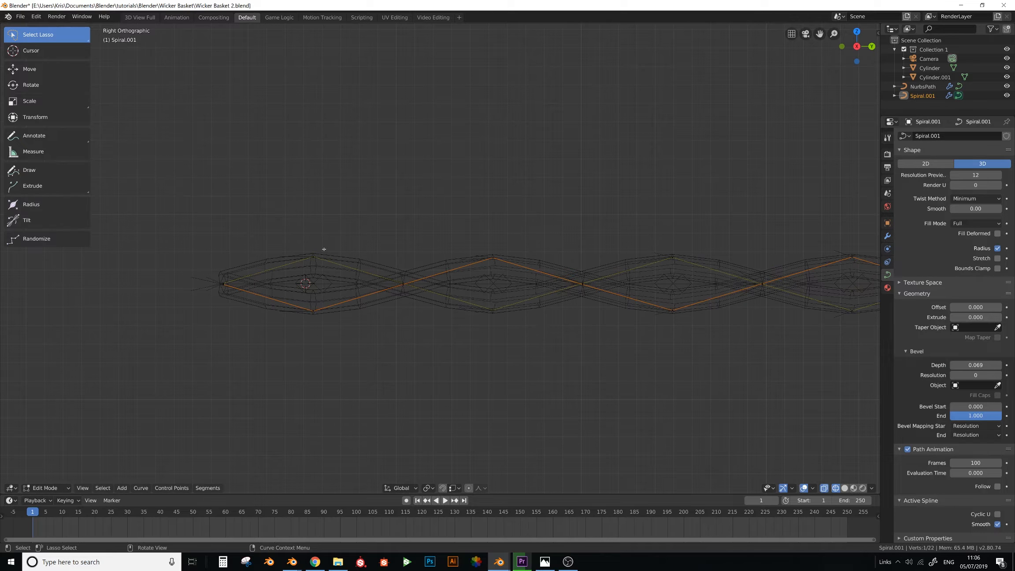
left_click(313, 310, "shift")
middle_click_drag(785, 289, 694, 291, "shift")
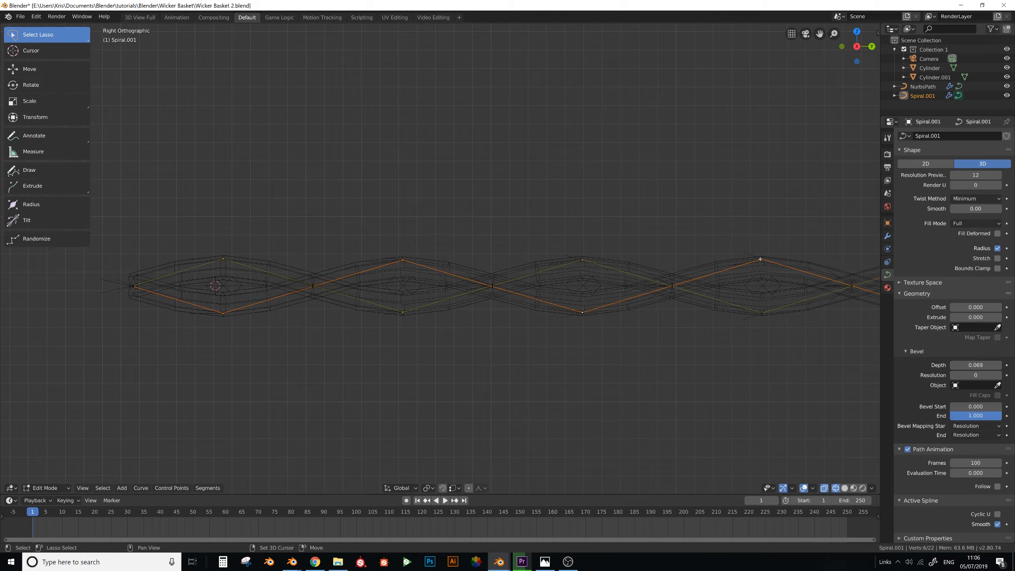
key("s")
key("z")
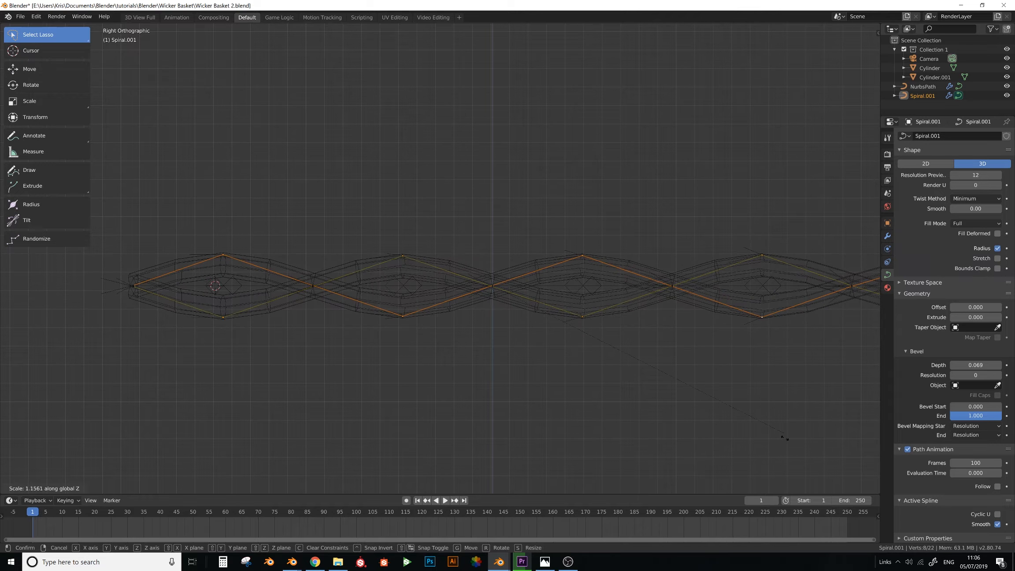
left_click(791, 68)
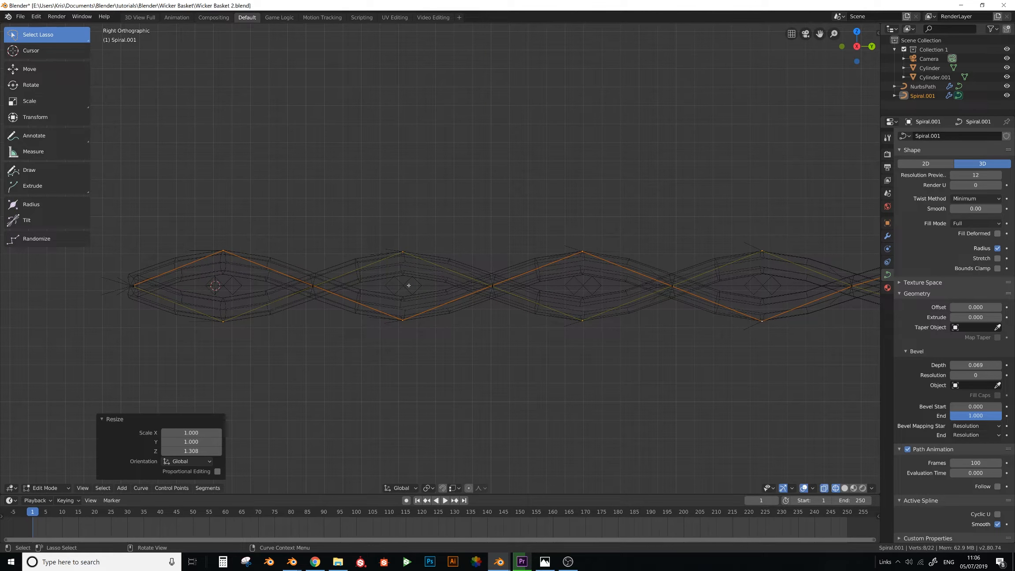
Scale the selected peak and valley control points of the spiral curve by 0.900 along Z
key("s")
key("z")
left_click(397, 286)
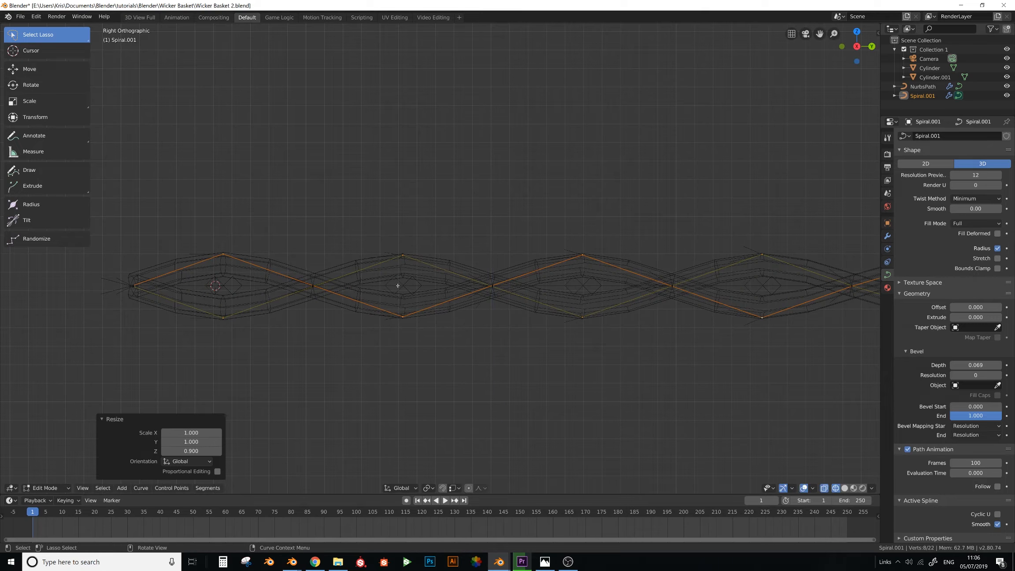
key("Tab")
Add a Subdivision Surface modifier to the arrayed cane path
left_click(402, 287)
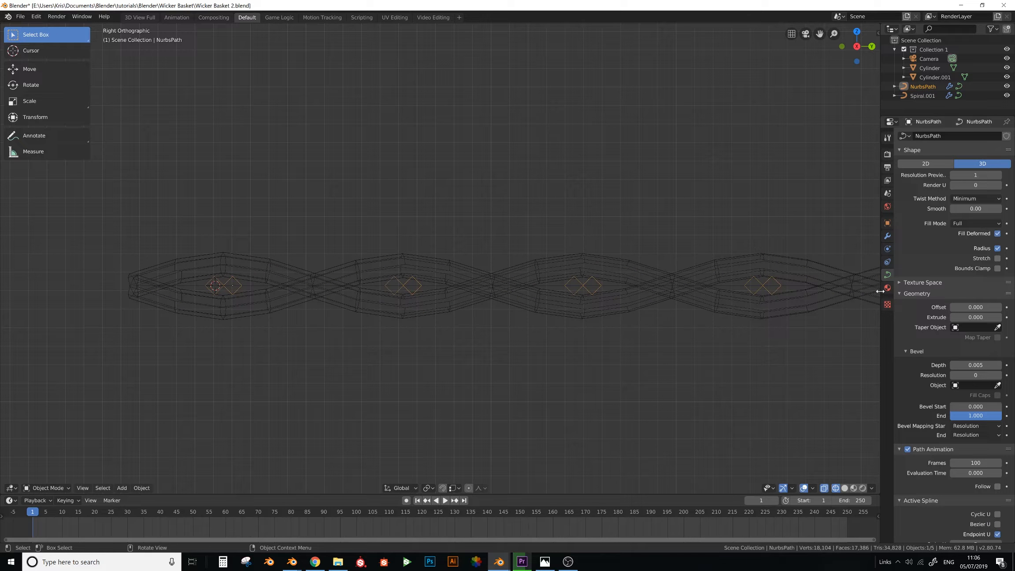
left_click(887, 262)
left_click(887, 236)
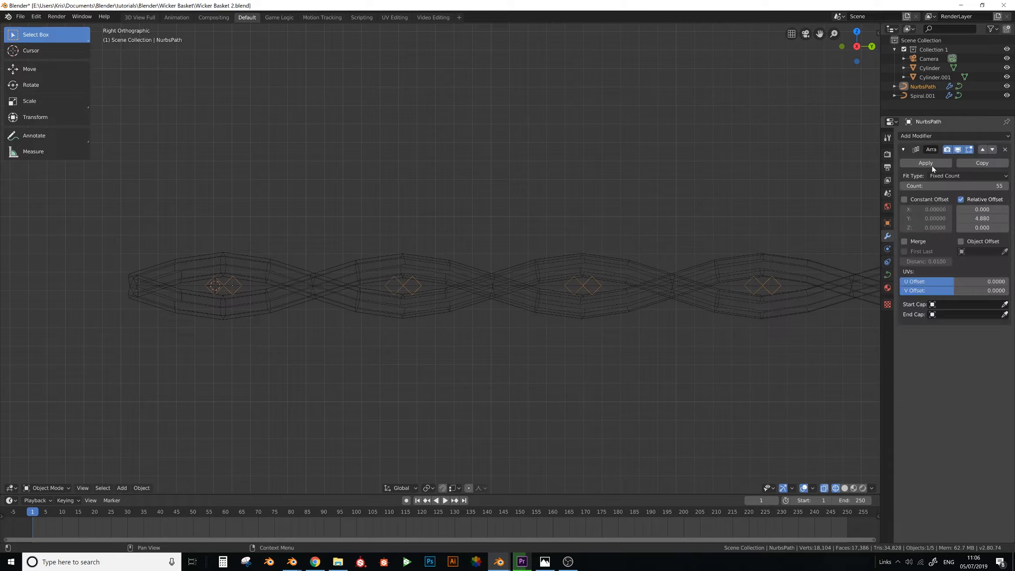
left_click(934, 135)
left_click(857, 247)
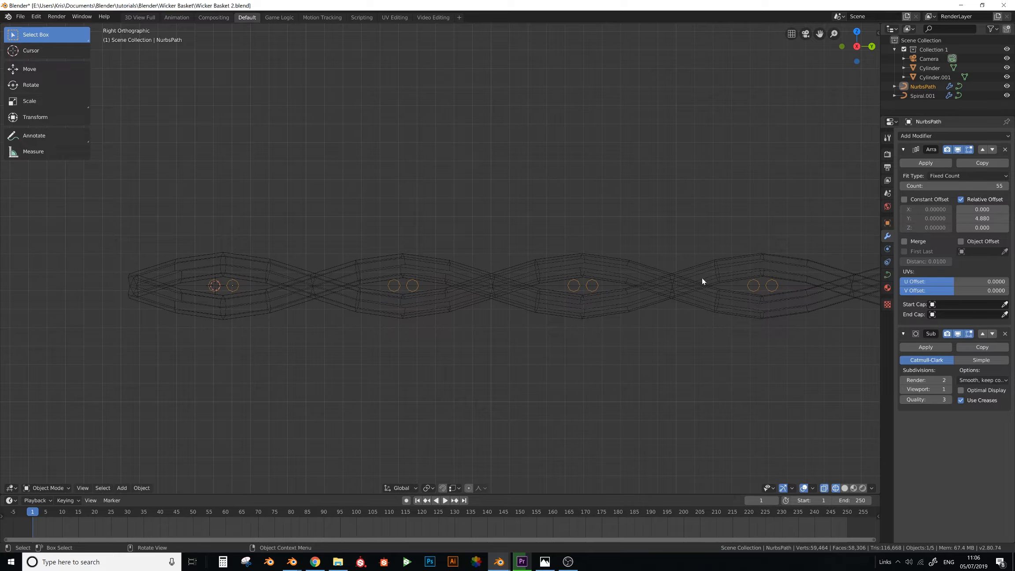
Select the spiral strand and turn off viewport display of its Subdivision Surface modifier
left_click(421, 280)
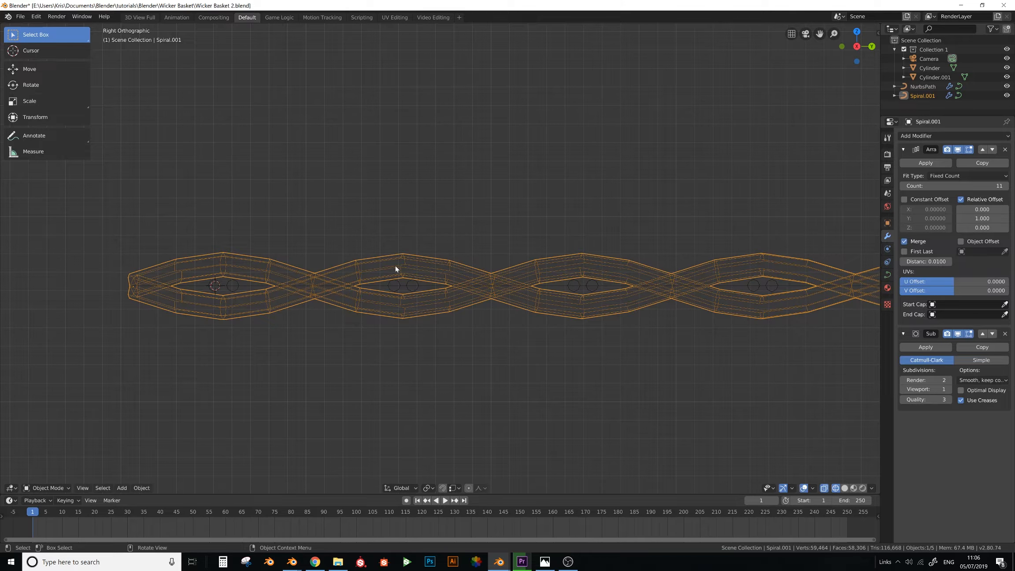
middle_click_drag(395, 268, 559, 294)
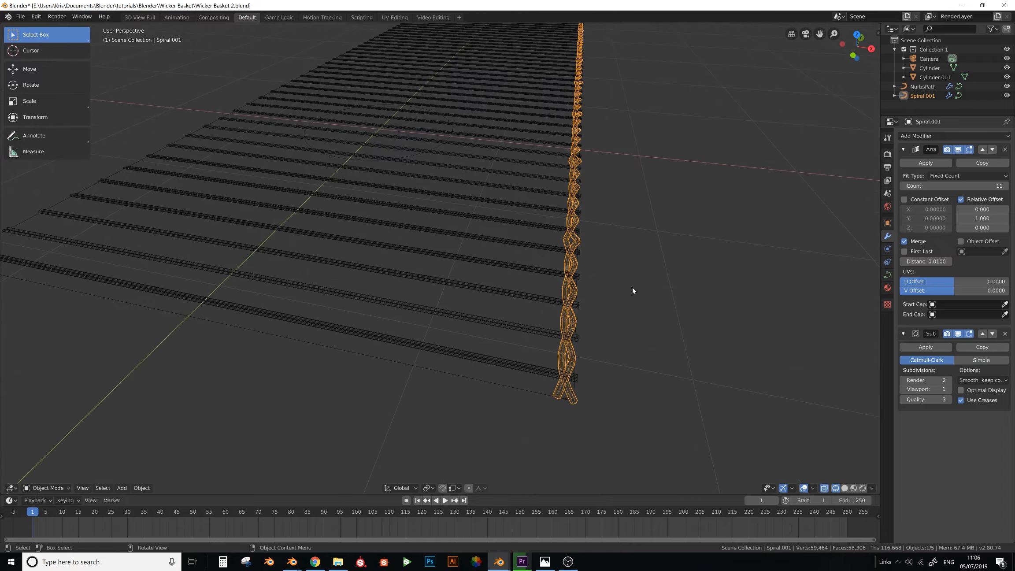
left_click(908, 151)
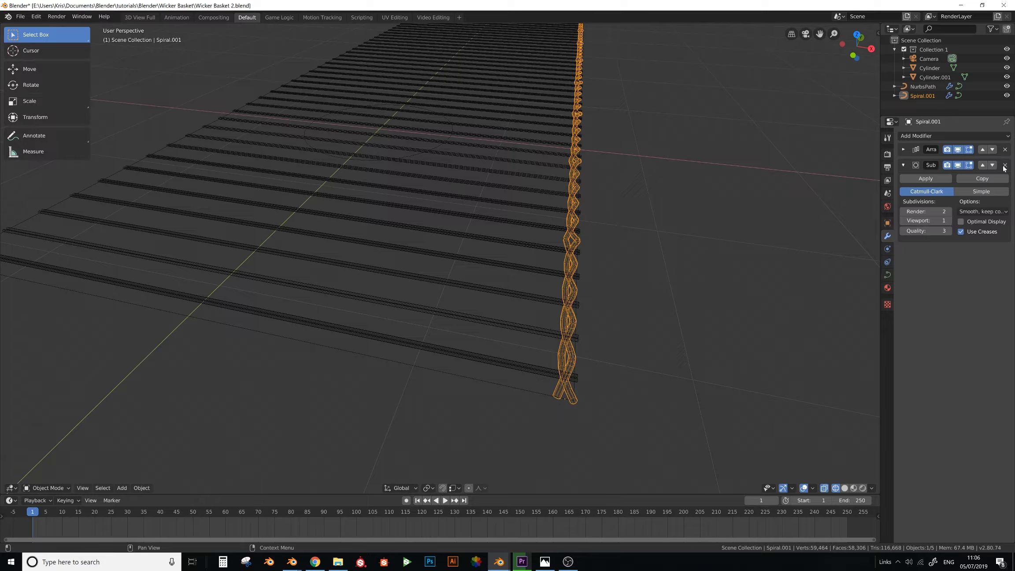
left_click(957, 164)
left_click(904, 165)
left_click(903, 150)
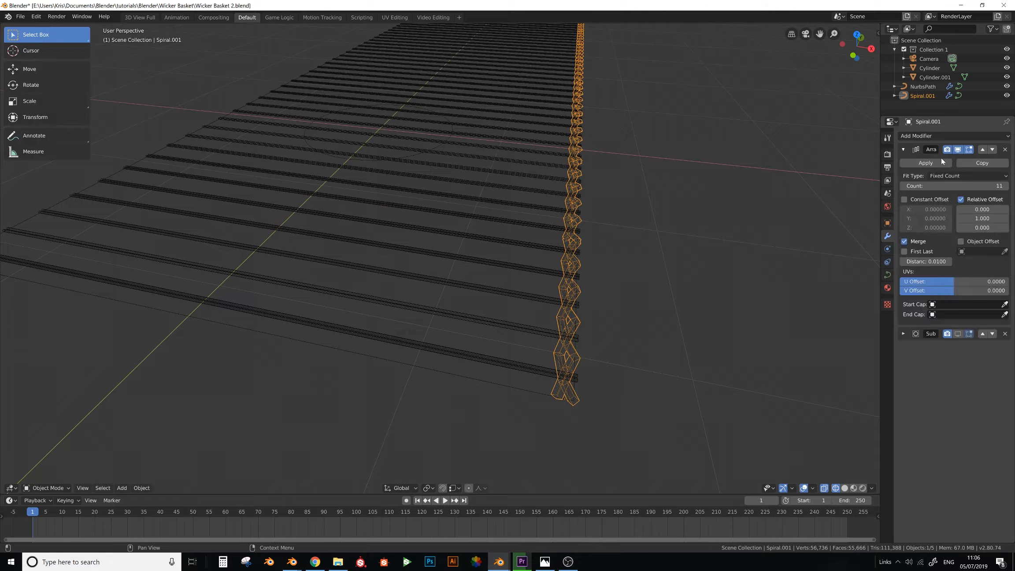
Duplicate the spiral's Array modifier and set the copy's relative offset to -1 in X and 0 in Y
left_click(983, 163)
left_click(903, 150)
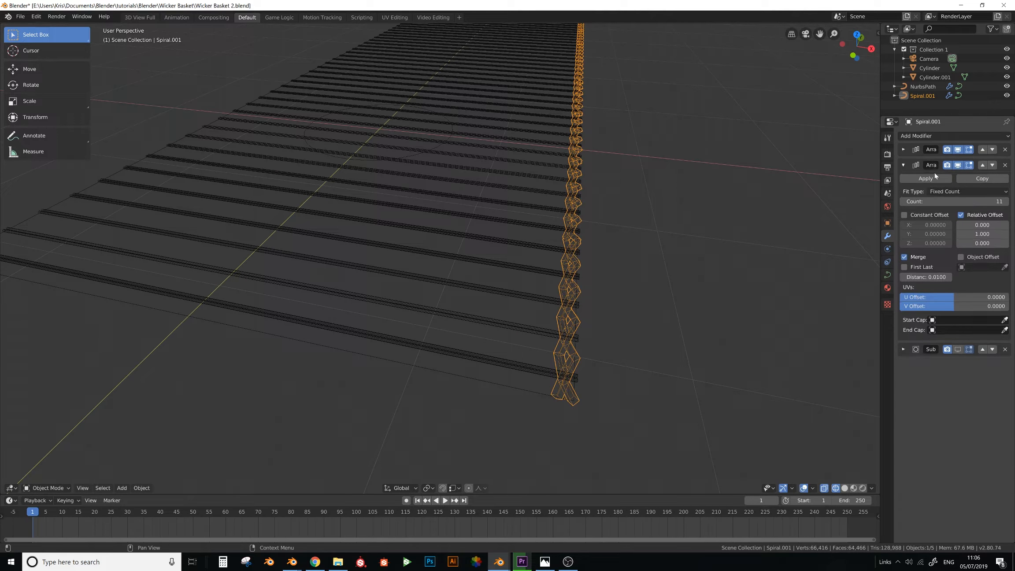
left_click_drag(972, 227, 976, 226)
left_click(979, 237)
type("0")
key("Return")
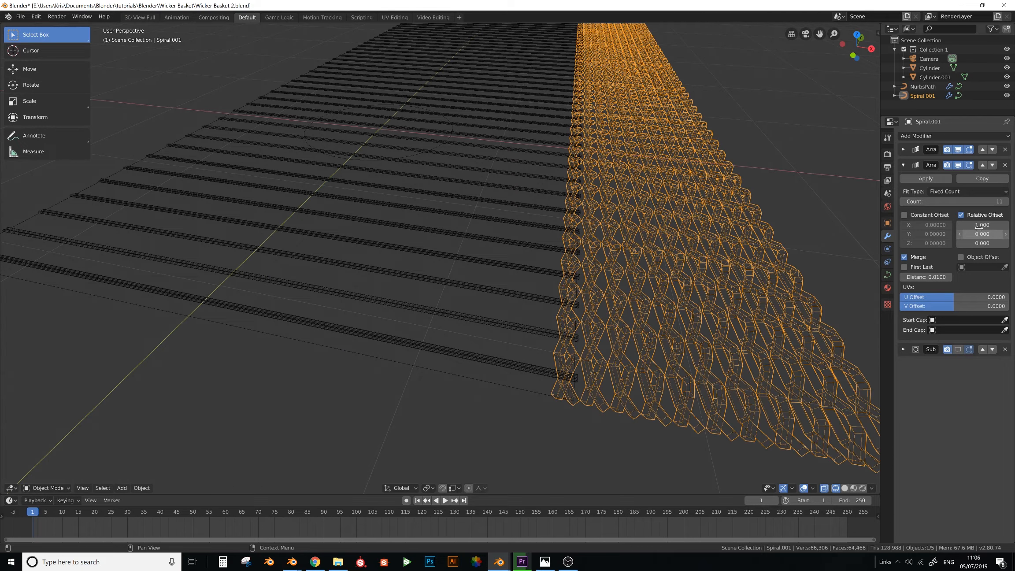
left_click(978, 225)
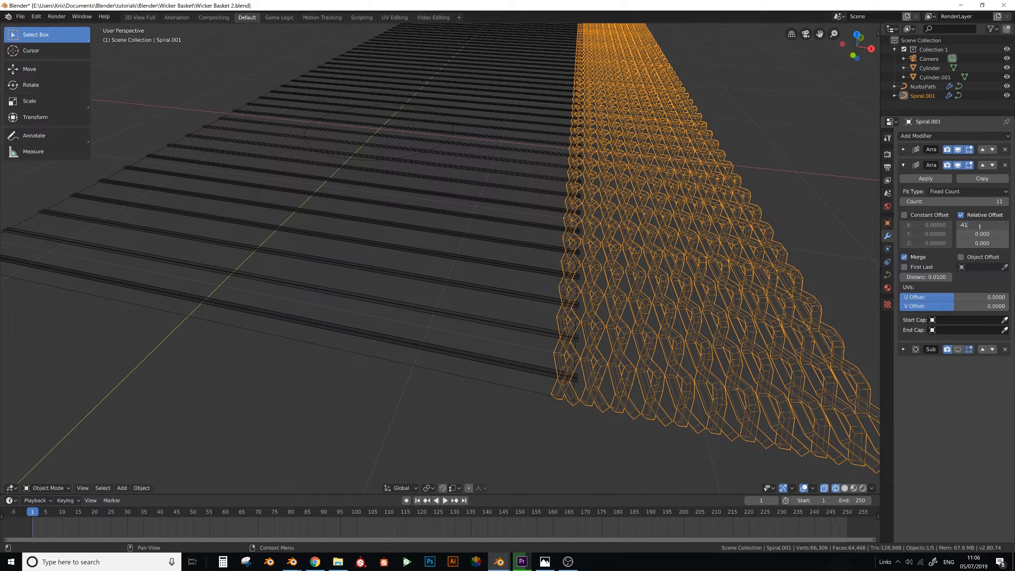
type("-1")
key("Return")
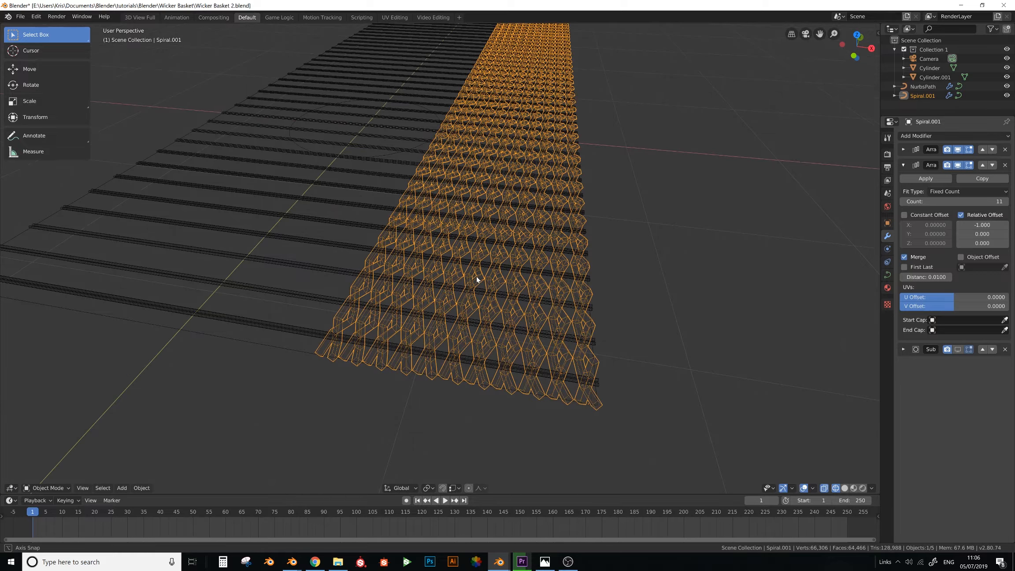
Switch the viewport to solid shading and set the second Array's count to 31
key("z")
left_click(530, 276)
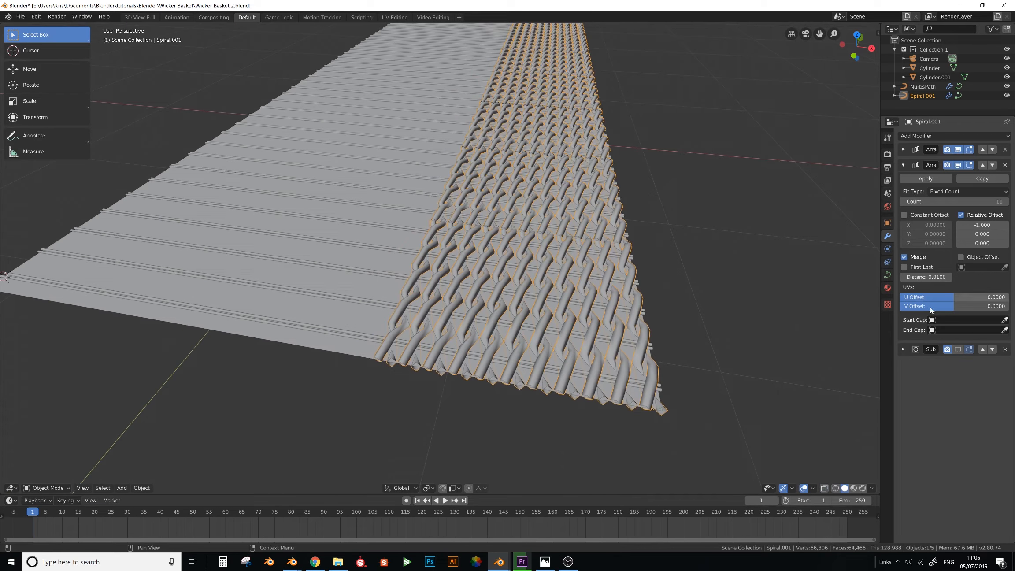
left_click_drag(955, 201, 1006, 203)
left_click(1007, 203)
middle_click_drag(308, 190, 284, 267)
scroll(321, 210, "down", 4)
scroll(284, 268, "up", 5)
middle_click_drag(238, 127, 497, 278, "shift")
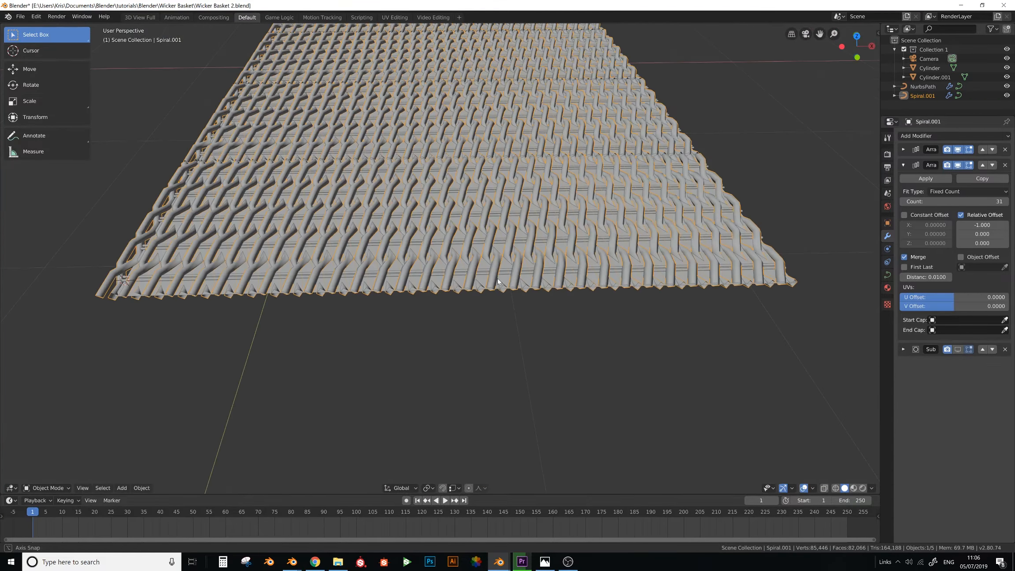
Hide the flattened basket body so only the strands and canes show
scroll(452, 306, "up", 8)
left_click(453, 306)
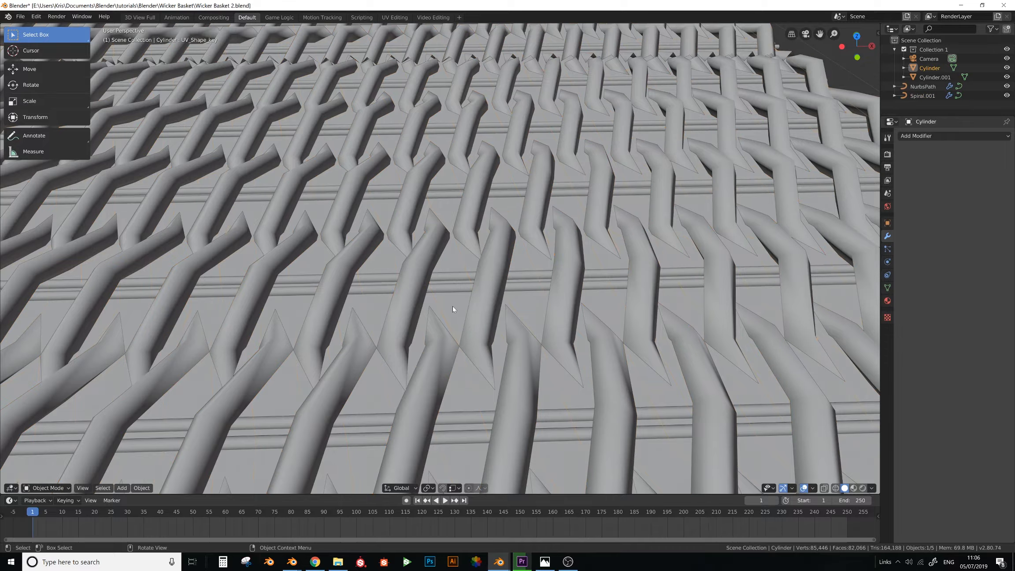
key("h")
scroll(454, 307, "down", 5)
middle_click_drag(456, 307, 449, 309, "shift")
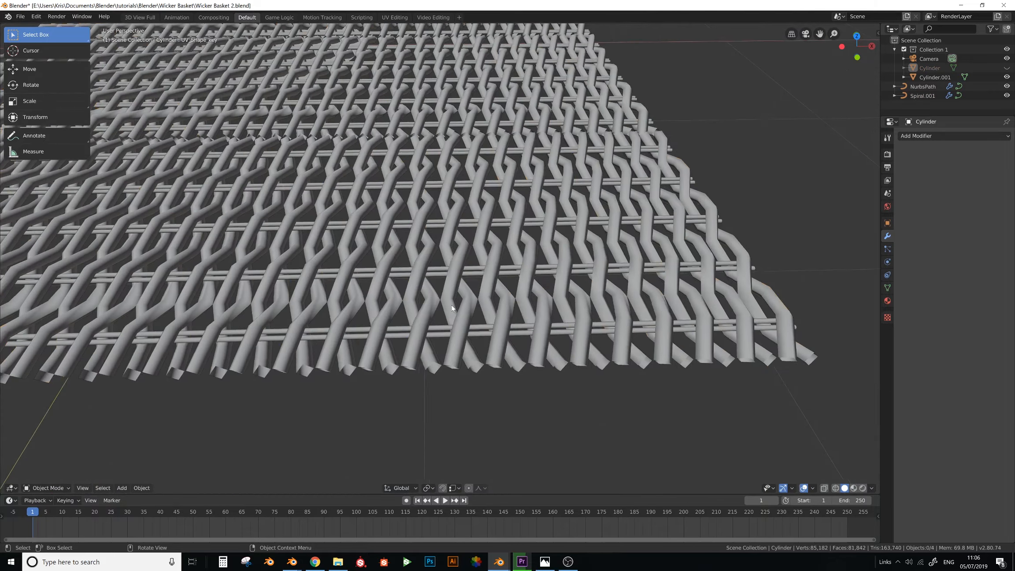
Turn the spiral's Subdivision Surface display back on in the viewport and disable Merge in its second Array
left_click(450, 310)
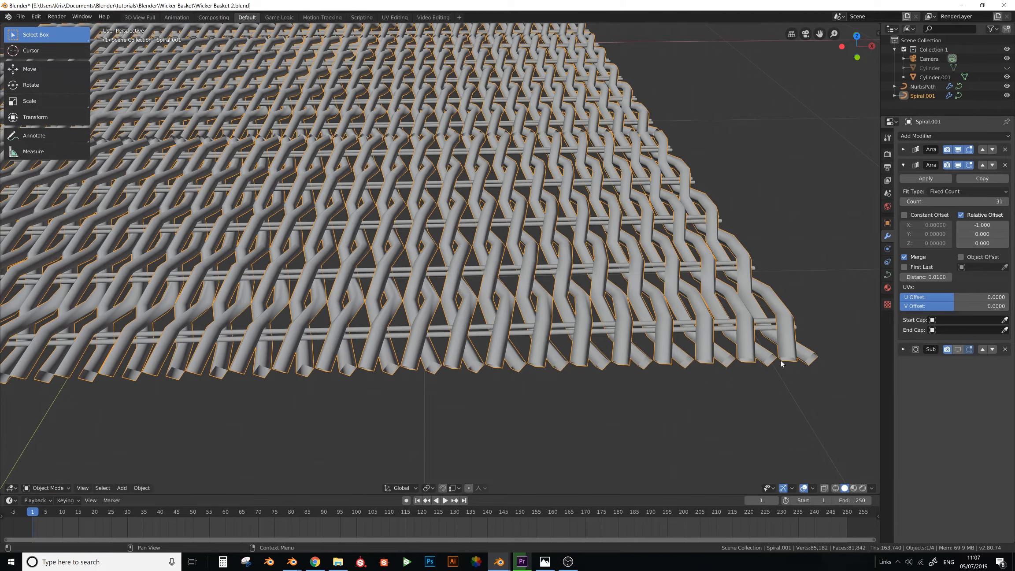
middle_click_drag(652, 321, 646, 324, "shift")
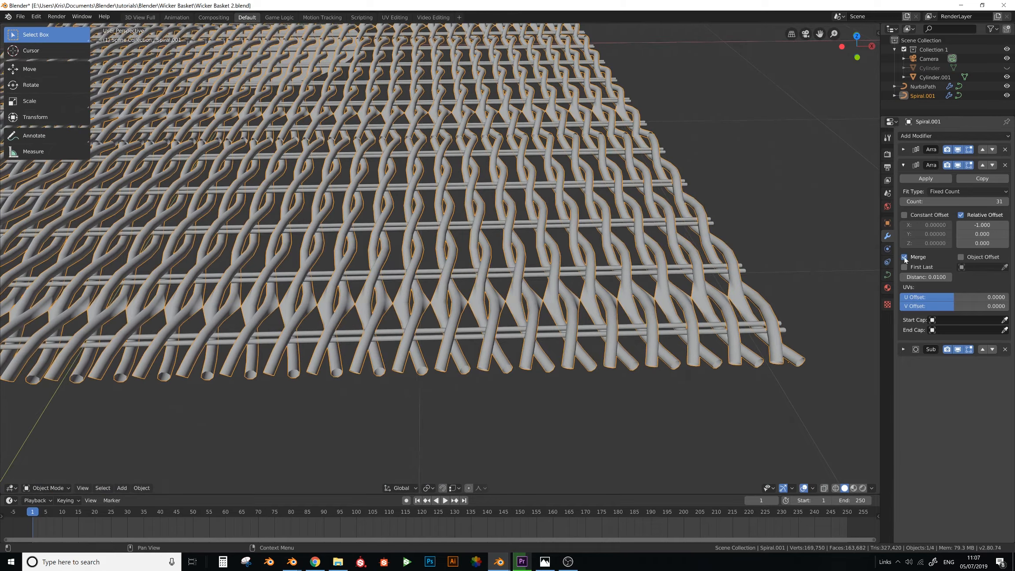
left_click(904, 257)
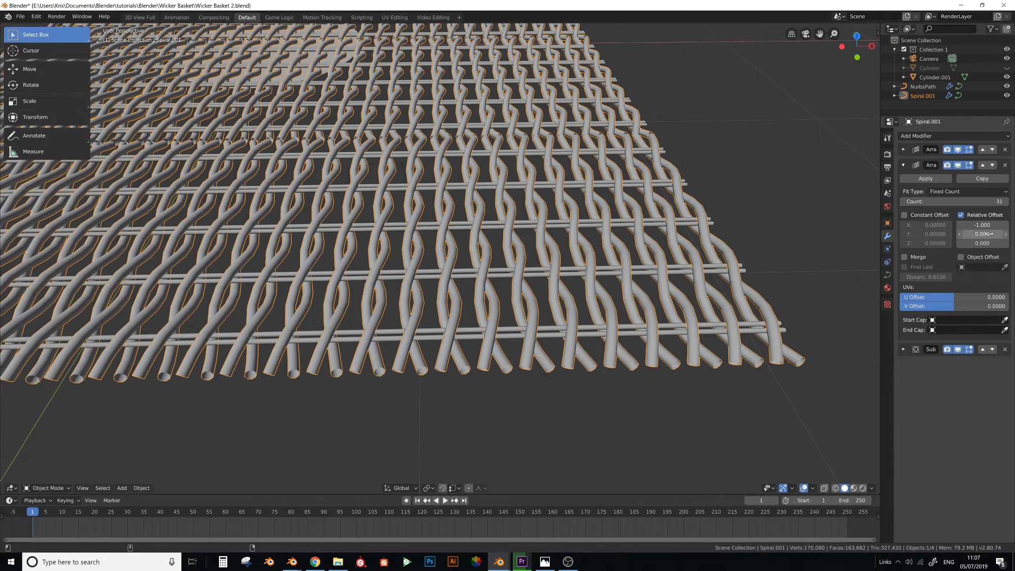
Set the second Array's X relative offset to -0.640 and raise its count to 48
left_click_drag(981, 225, 1012, 225)
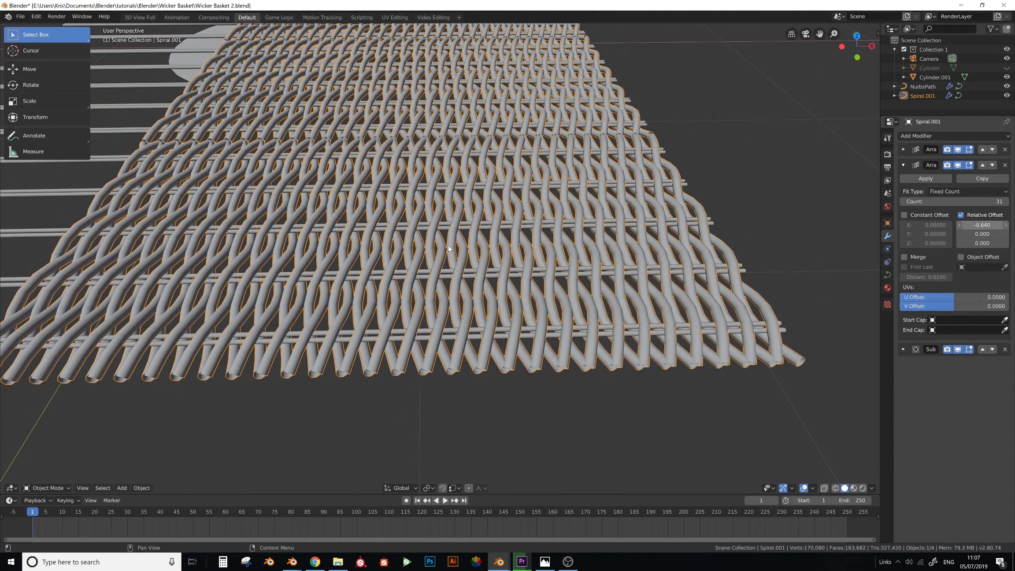
scroll(505, 260, "down", 6)
left_click(1006, 201)
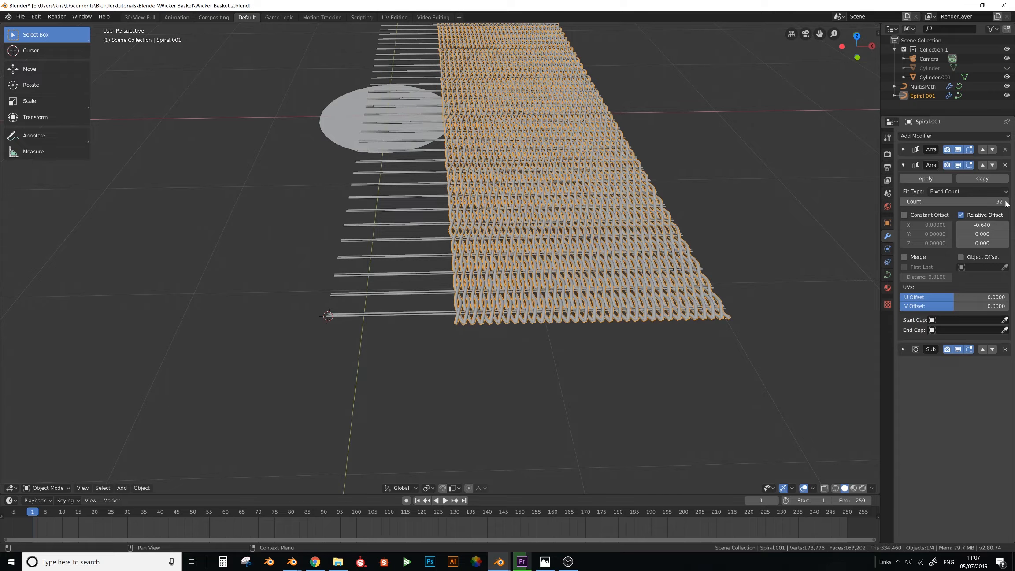
left_click(1006, 201)
left_click(1006, 202)
left_click(1006, 202)
left_click(1006, 202)
left_click(1006, 202)
left_click(1006, 202)
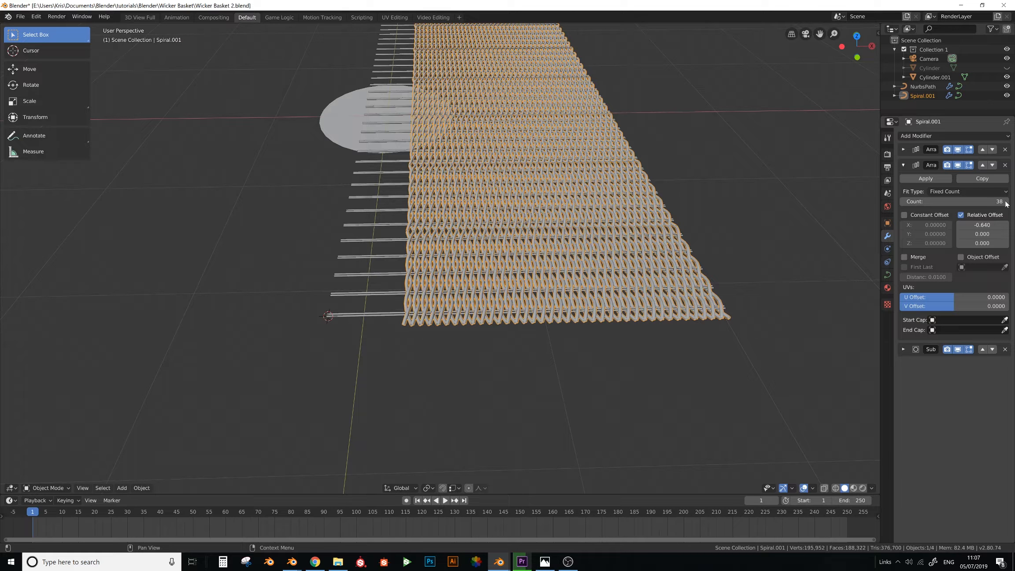
left_click(1006, 202)
left_click(1006, 202)
left_click(1005, 202)
left_click(1006, 202)
left_click(1005, 202)
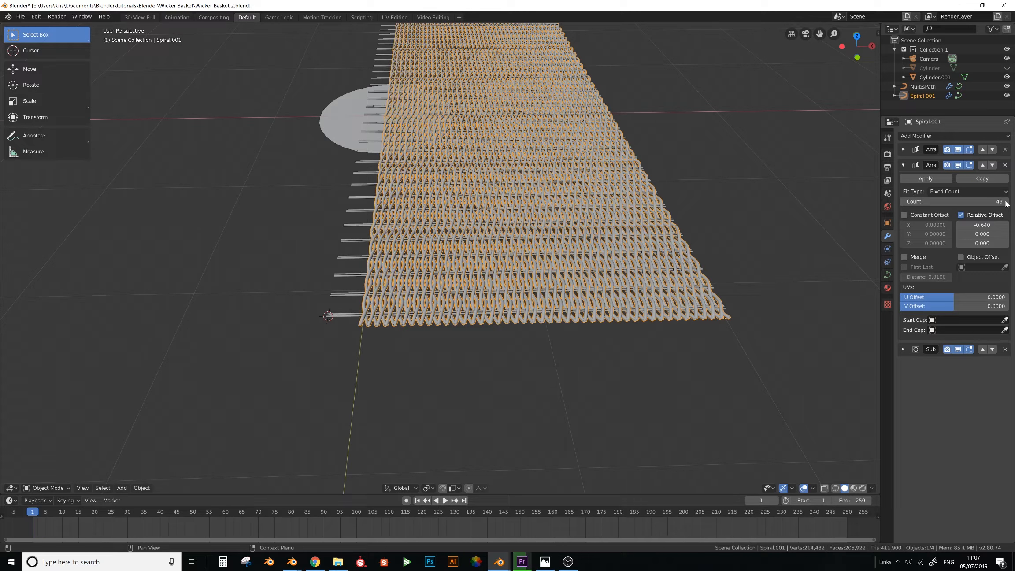
left_click(1006, 203)
left_click(1006, 202)
left_click(1006, 202)
left_click(1006, 202)
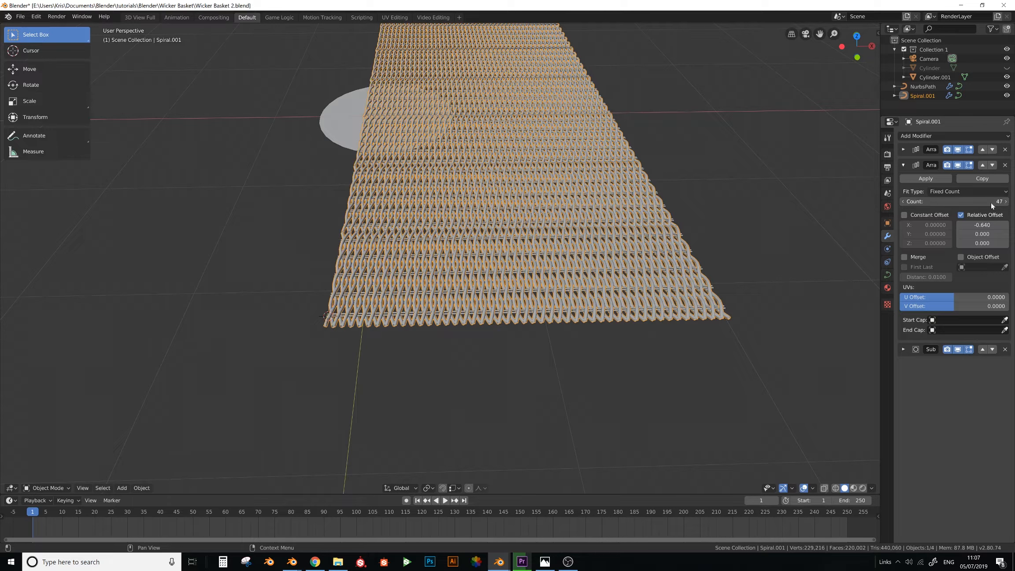
left_click(1006, 202)
Unhide the flattened basket body and reduce the second Array's count to 47
key("alt+h")
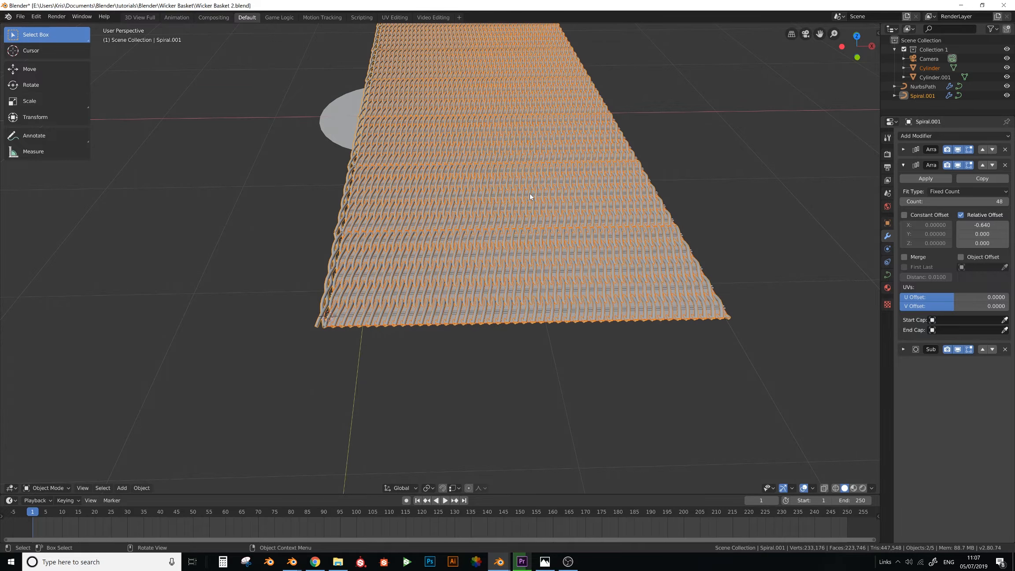
left_click(902, 201)
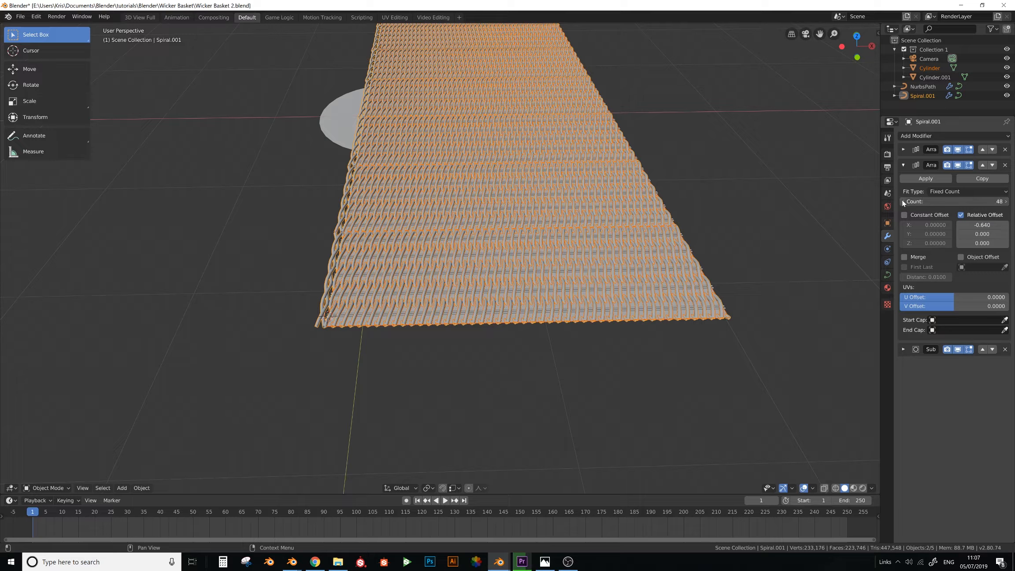
middle_click_drag(467, 263, 428, 232)
scroll(413, 224, "up", 2)
scroll(436, 239, "up", 2)
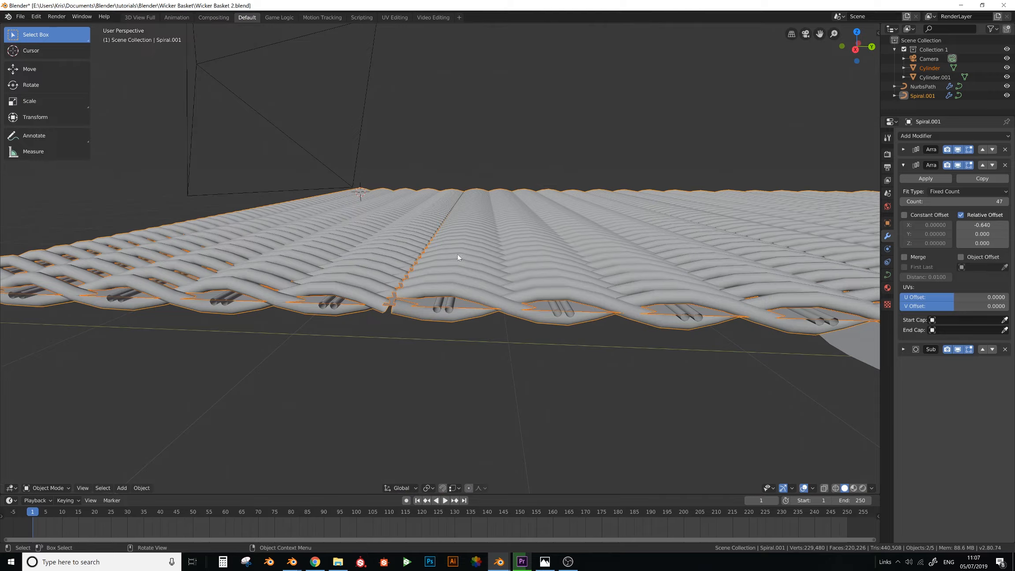
left_click(406, 289)
middle_click_drag(406, 289, 394, 351)
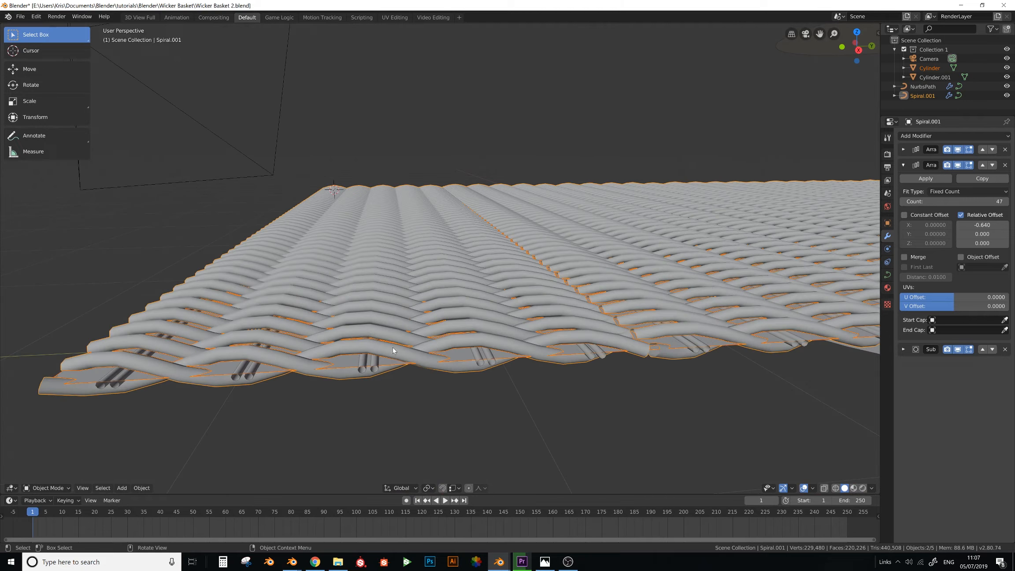
Select the spiral strands and set their bevel depth to 0
left_click(432, 354)
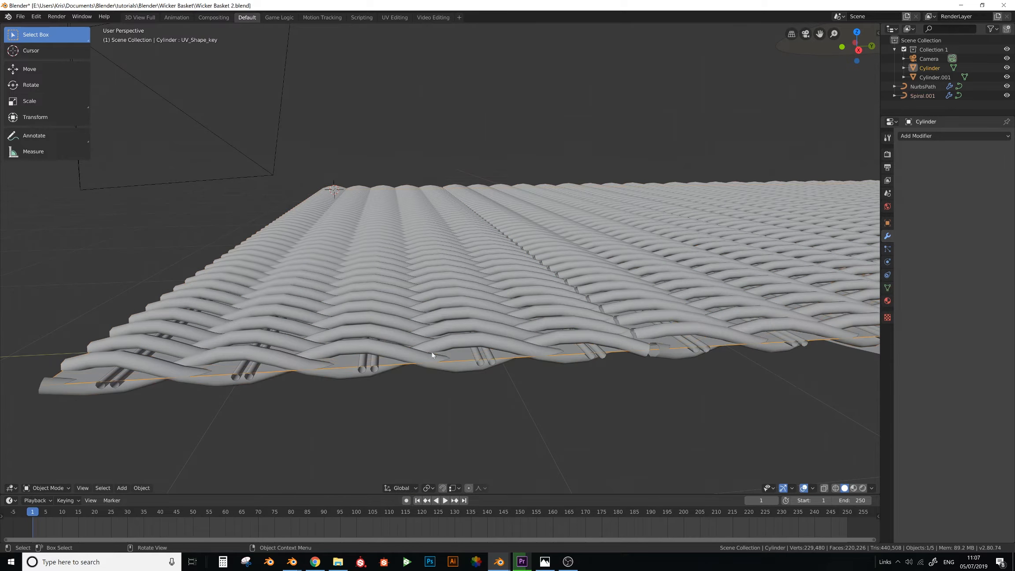
left_click(383, 372)
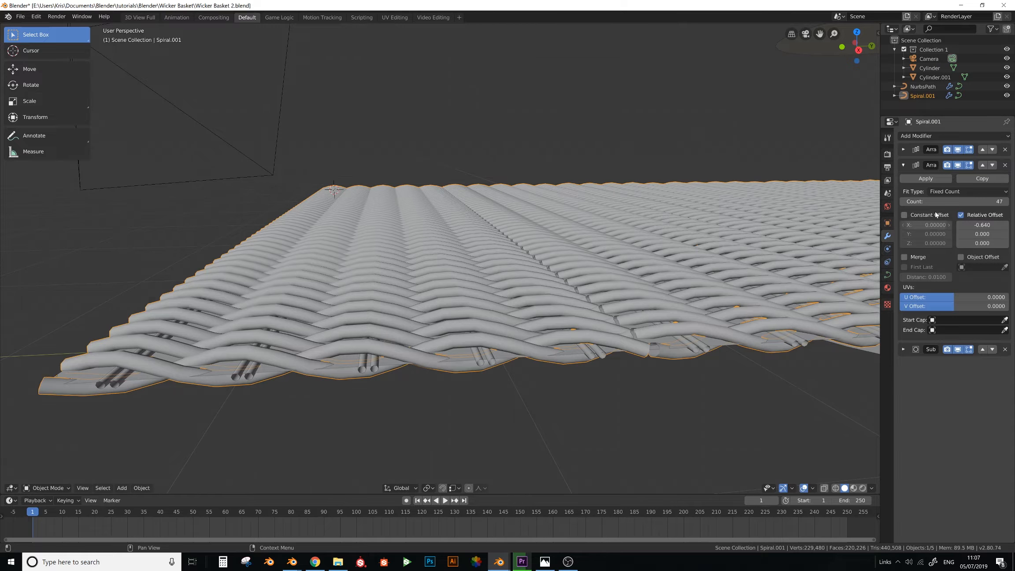
left_click(887, 275)
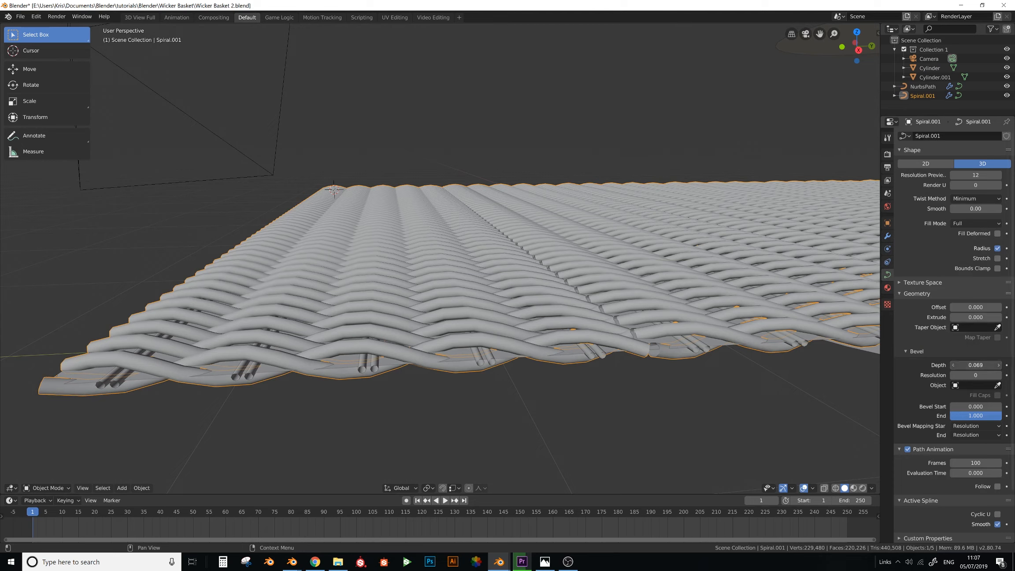
left_click_drag(975, 366, 934, 365)
scroll(401, 246, "down", 4)
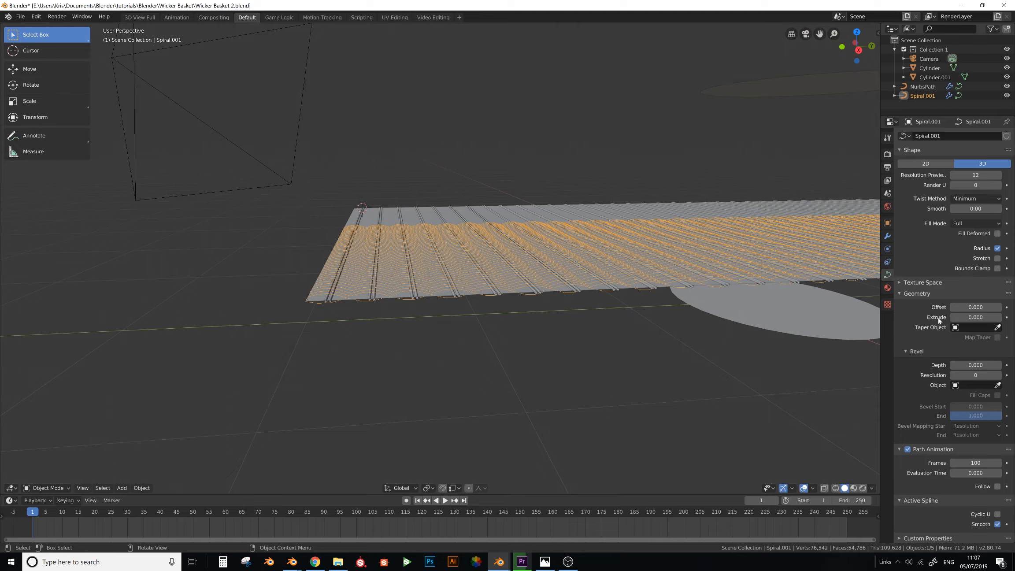
middle_click_drag(837, 299, 481, 284)
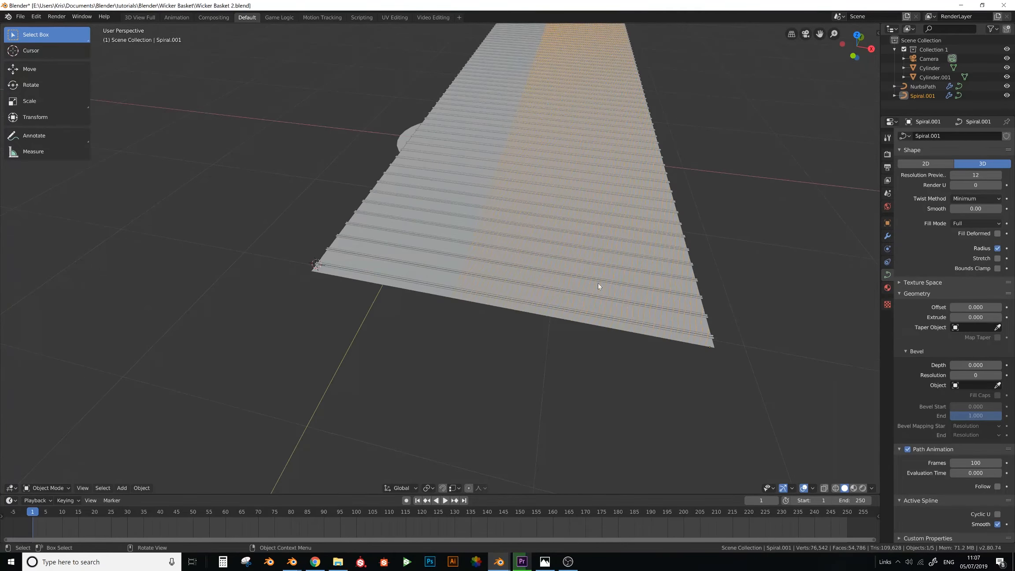
scroll(473, 283, "up", 3)
scroll(872, 270, "down", 1)
Set the second Array's X relative offset to -1.060 and check the strand coverage from the top view
left_click(887, 236)
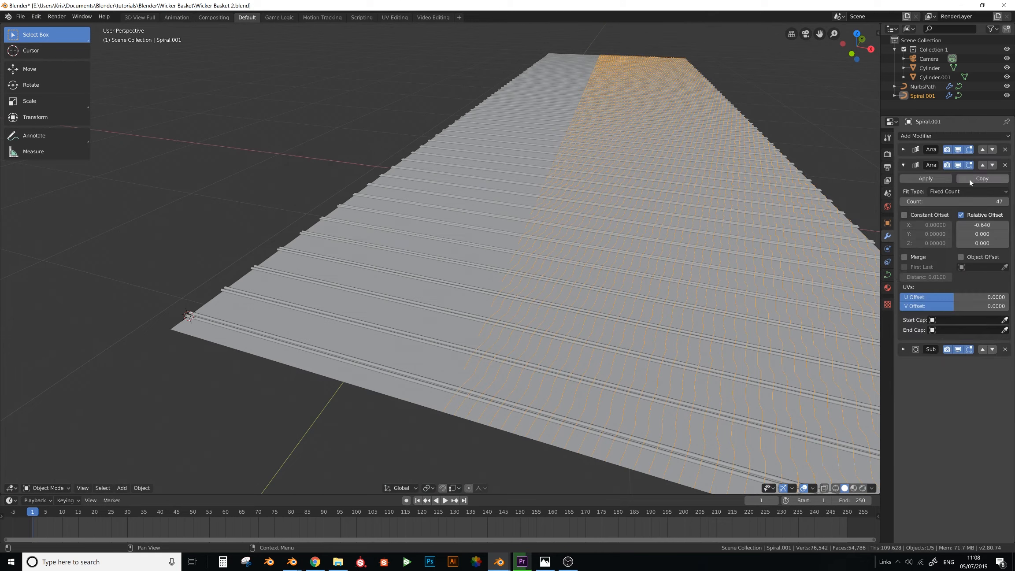
left_click(903, 149)
left_click(903, 149)
left_click(903, 150)
left_click(903, 150)
left_click_drag(981, 224, 965, 224)
key("KP_7")
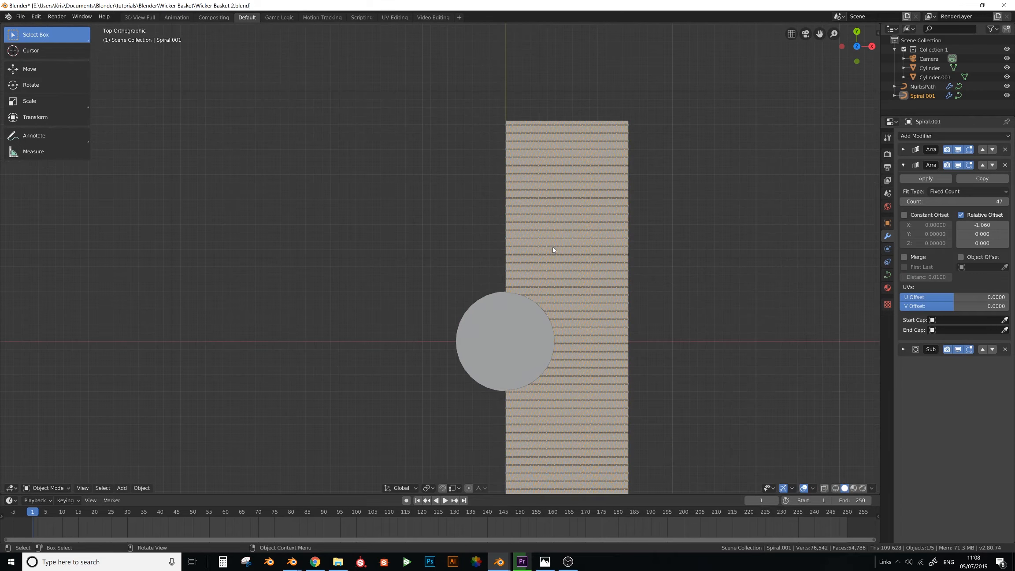
Check the strand coverage along the flattened body, and remove the Subdivision Surface modifier from the spiral strands
scroll(546, 250, "down", 5, "shift")
middle_click_drag(559, 284, 616, 453, "shift")
scroll(594, 187, "up", 4)
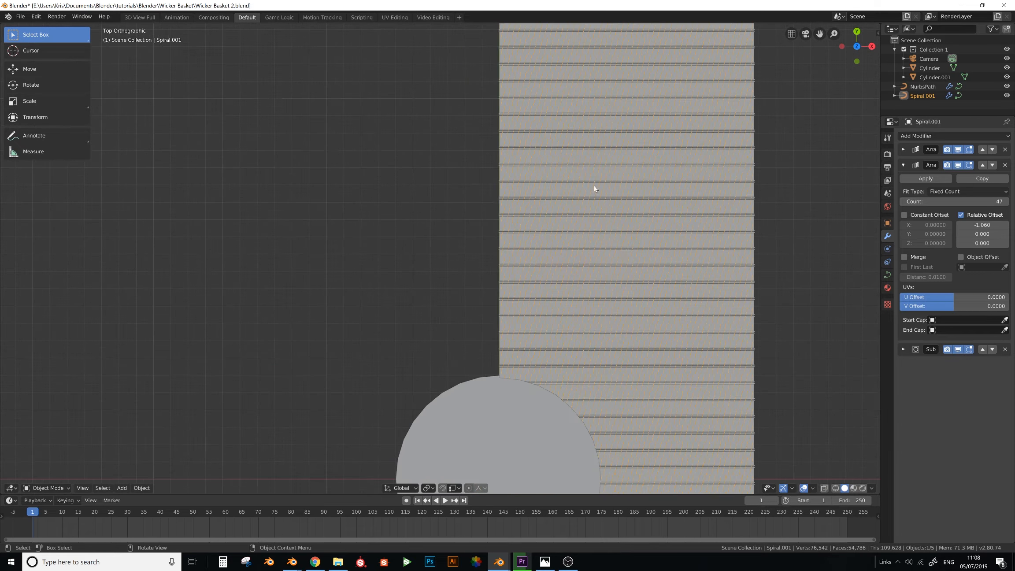
middle_click_drag(633, 315, 536, 351, "shift")
middle_click_drag(572, 166, 565, 235, "shift")
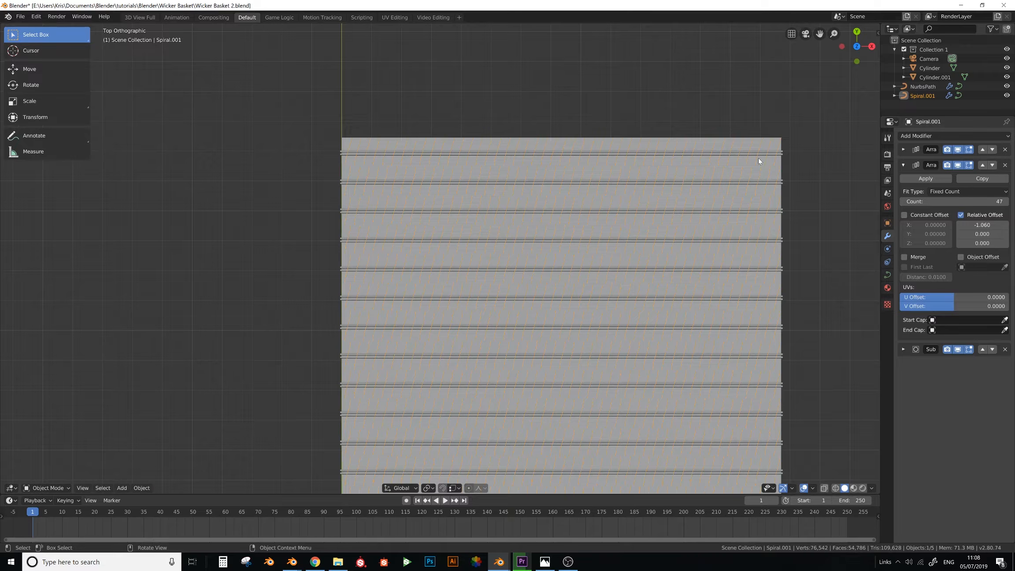
middle_click_drag(758, 158, 743, 162, "shift")
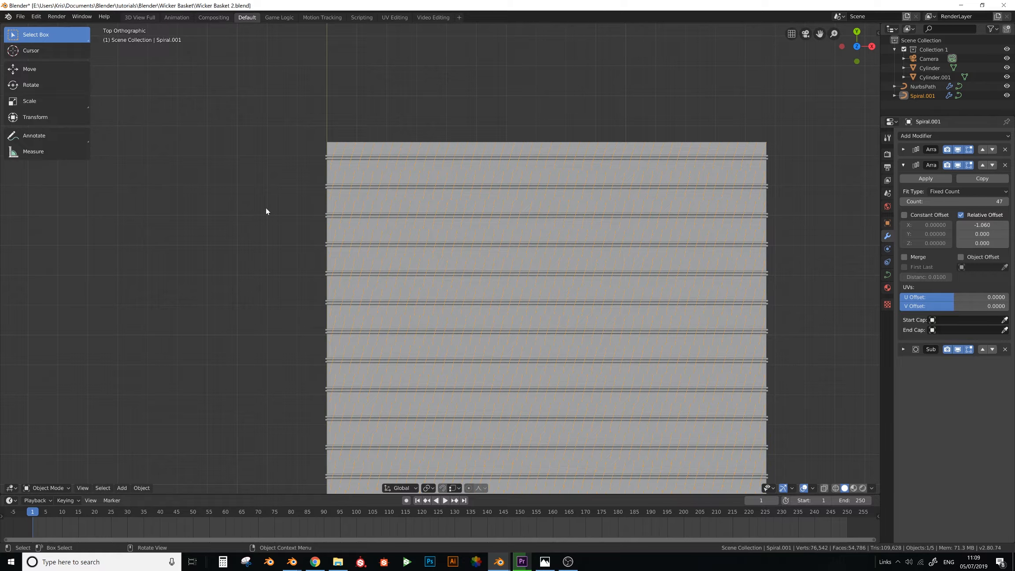
middle_click_drag(265, 211, 452, 340)
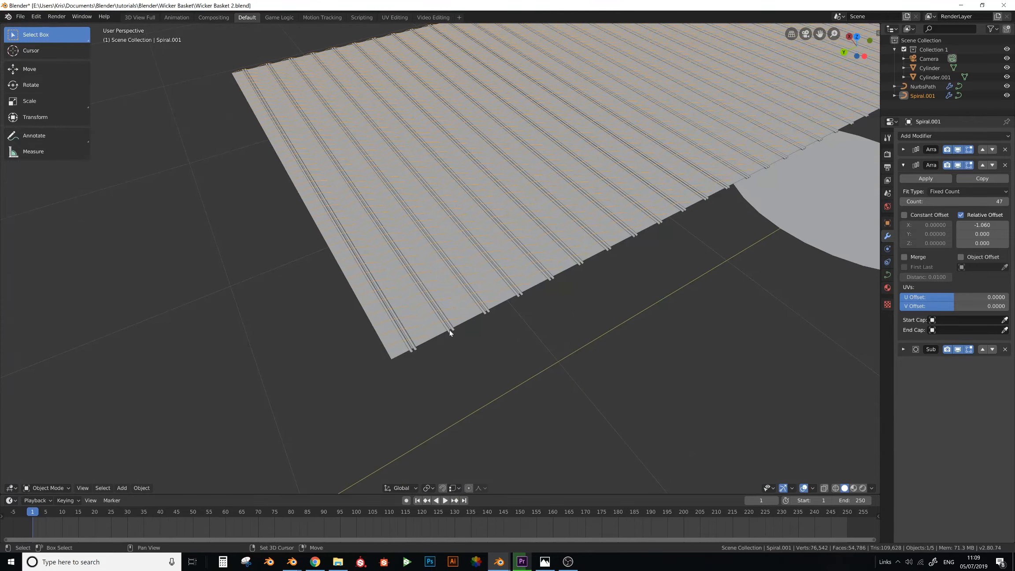
left_click(1007, 353)
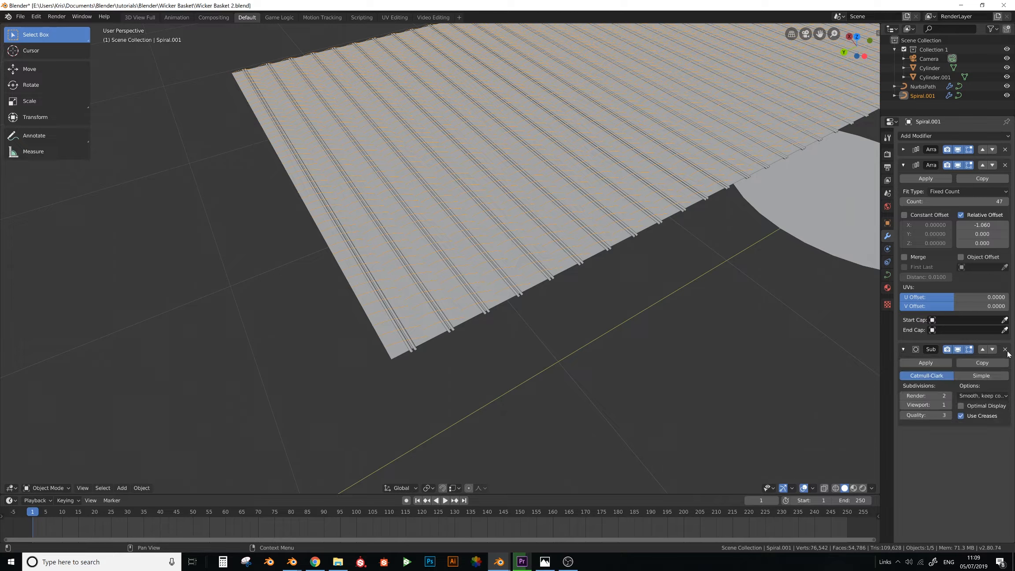
left_click(1005, 350)
Select the arrayed canes and remove their Subdivision Surface modifier
scroll(528, 317, "up", 2)
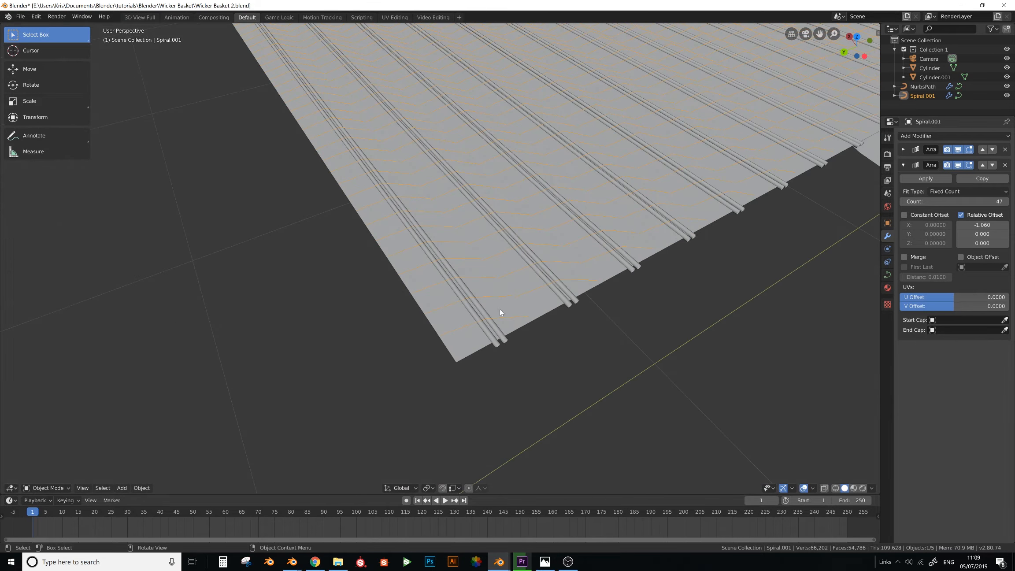
scroll(498, 252, "down", 3)
left_click(462, 301)
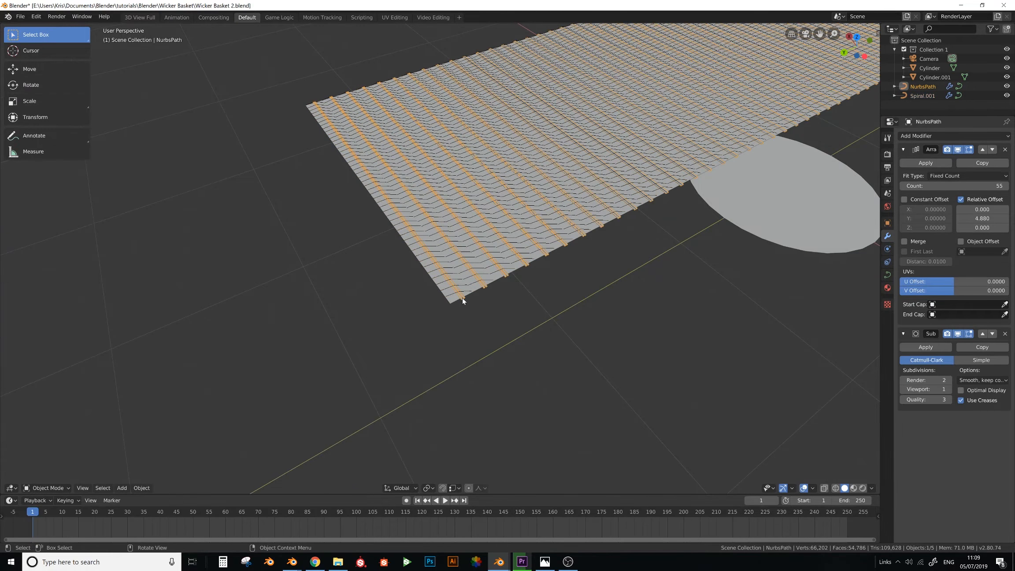
left_click(1005, 333)
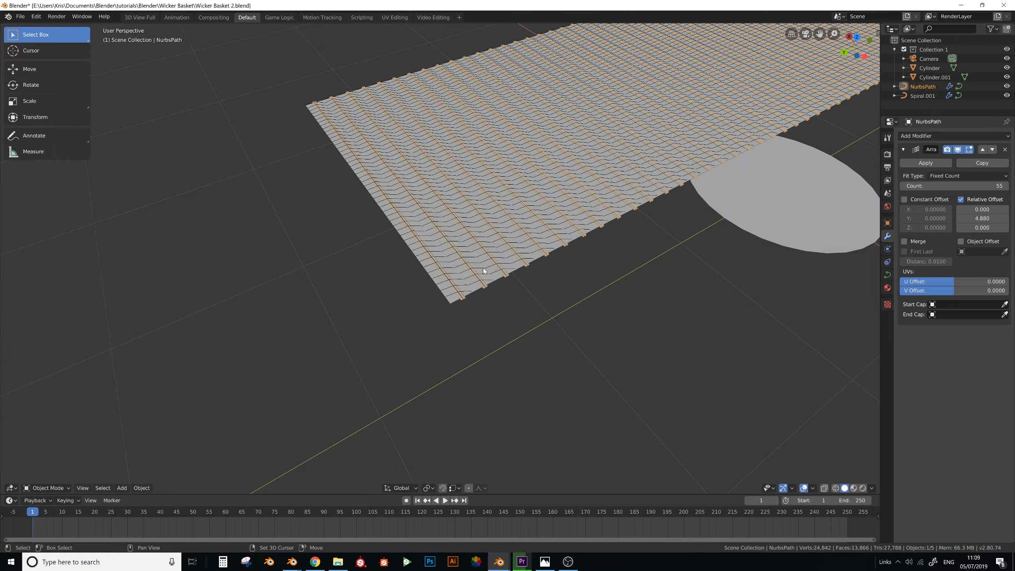
scroll(487, 269, "up", 2)
scroll(594, 205, "up", 2)
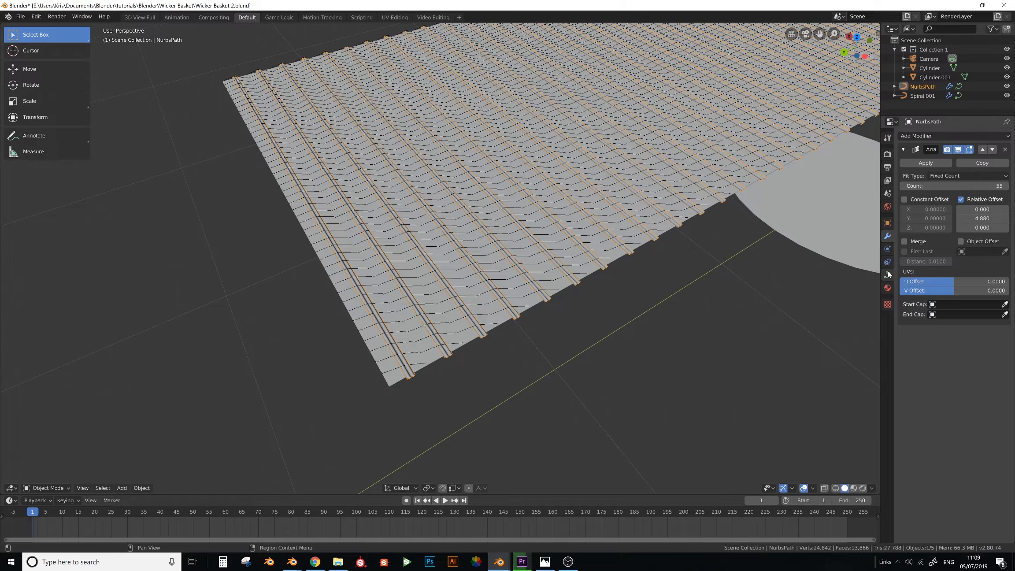
Add the spiral strands to the cane selection, convert both to meshes and join them into one object
middle_click_drag(842, 251, 548, 229)
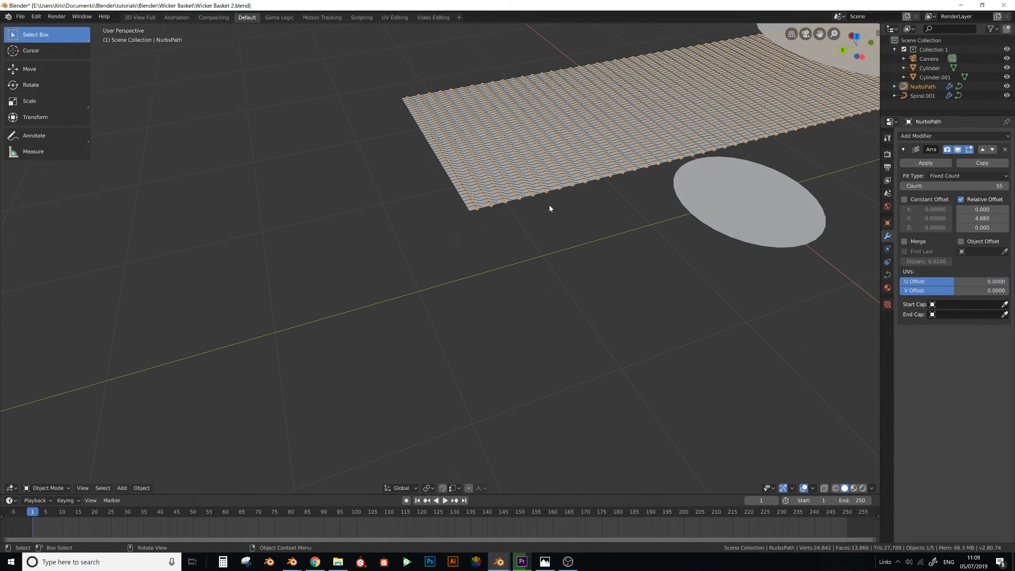
scroll(573, 228, "up", 2)
scroll(541, 246, "up", 2)
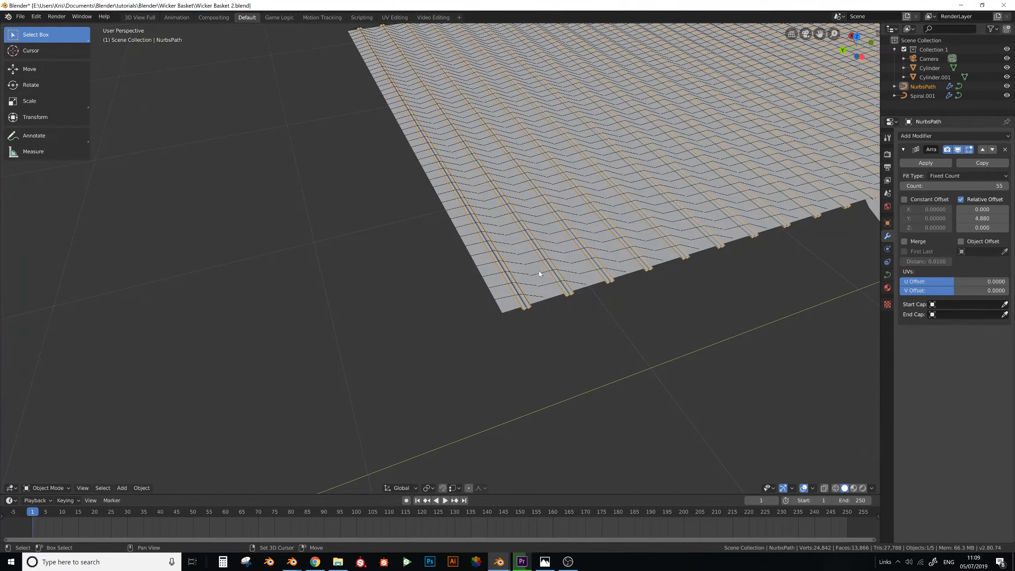
left_click(544, 273, "shift")
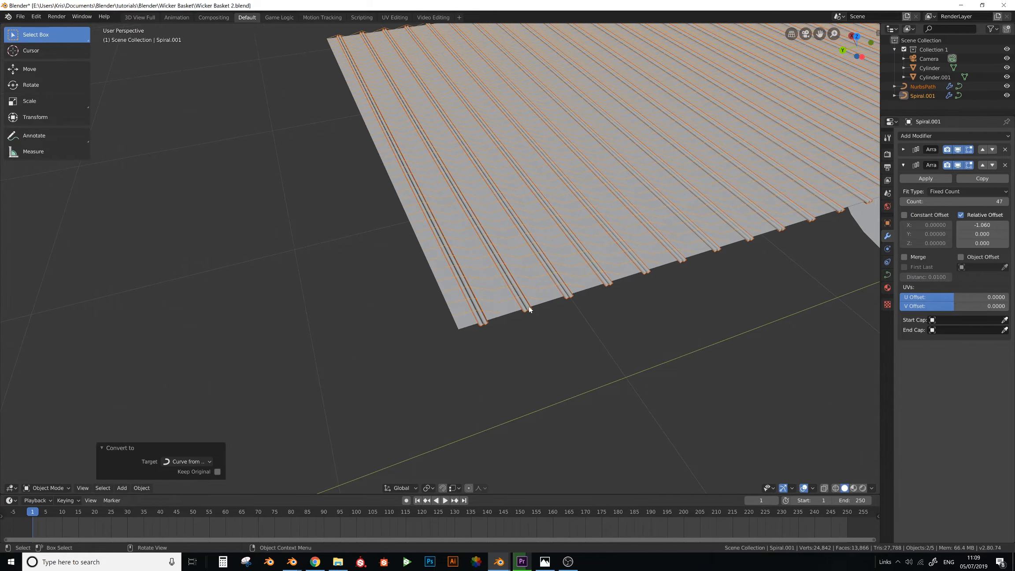
key("F3")
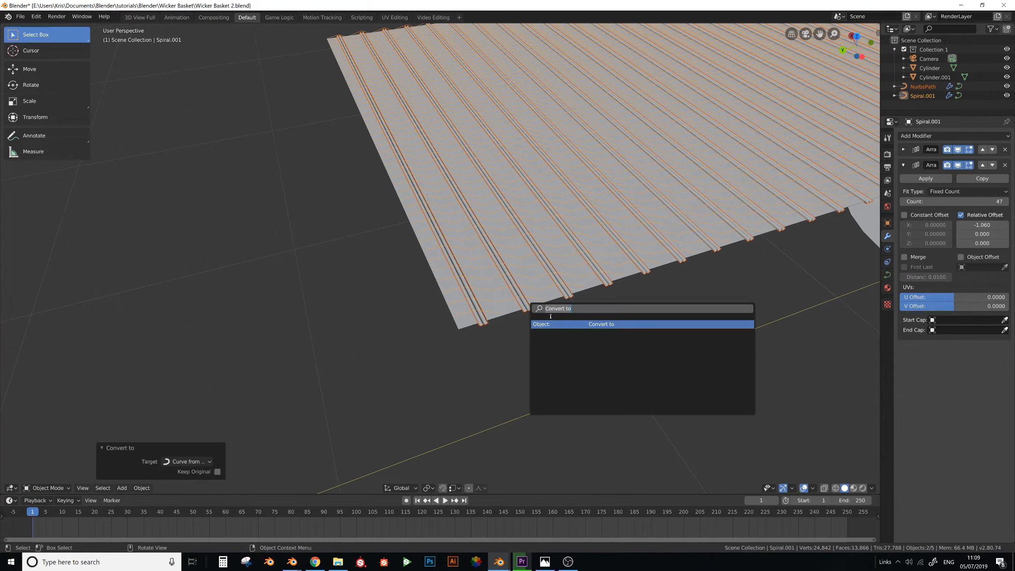
left_click(568, 324)
left_click(552, 328)
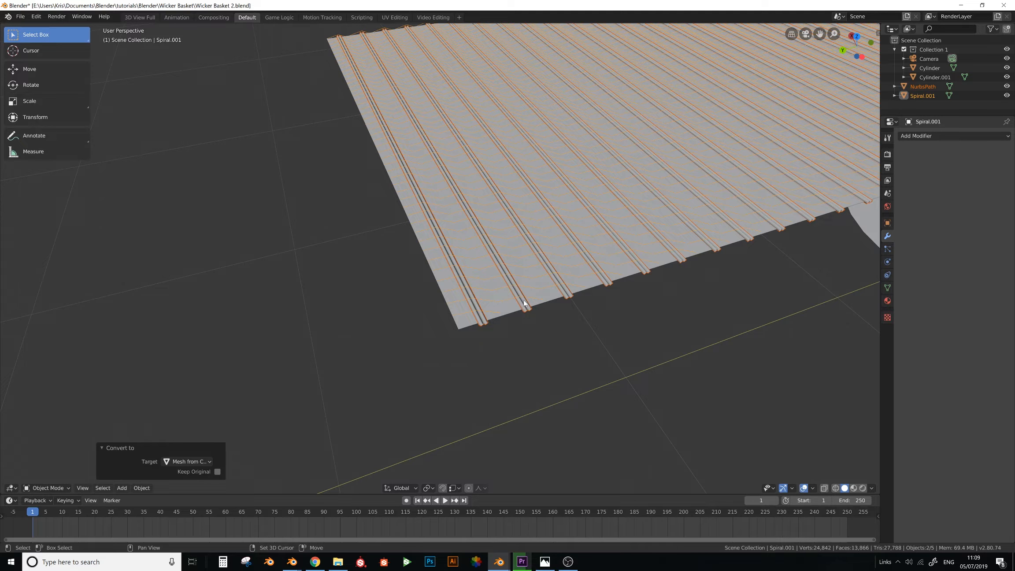
key("ctrl+j")
middle_click_drag(522, 300, 514, 313)
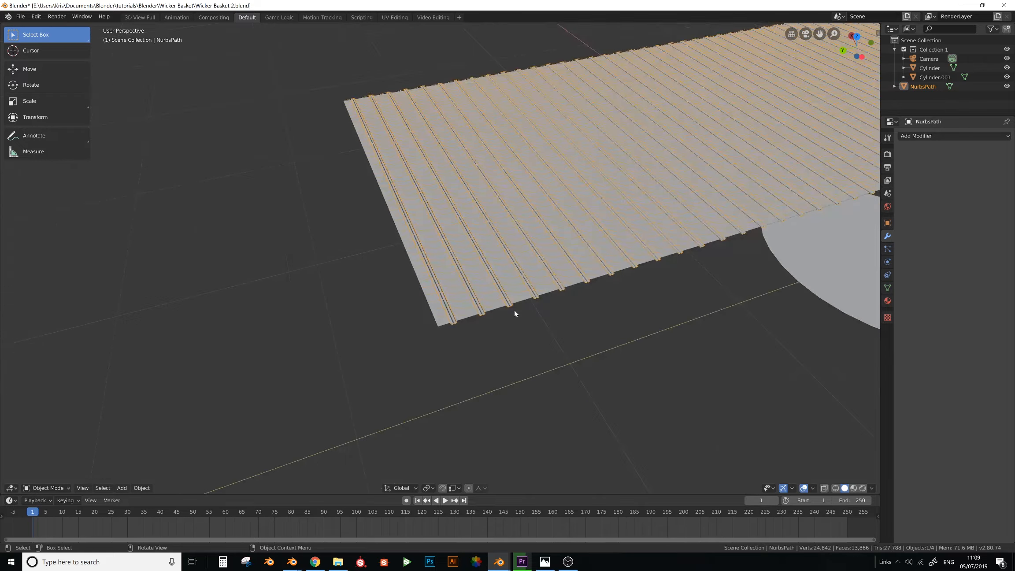
Add a Surface Deform modifier to the joined weave, target the flattened Cylinder body and bind it
left_click(969, 135)
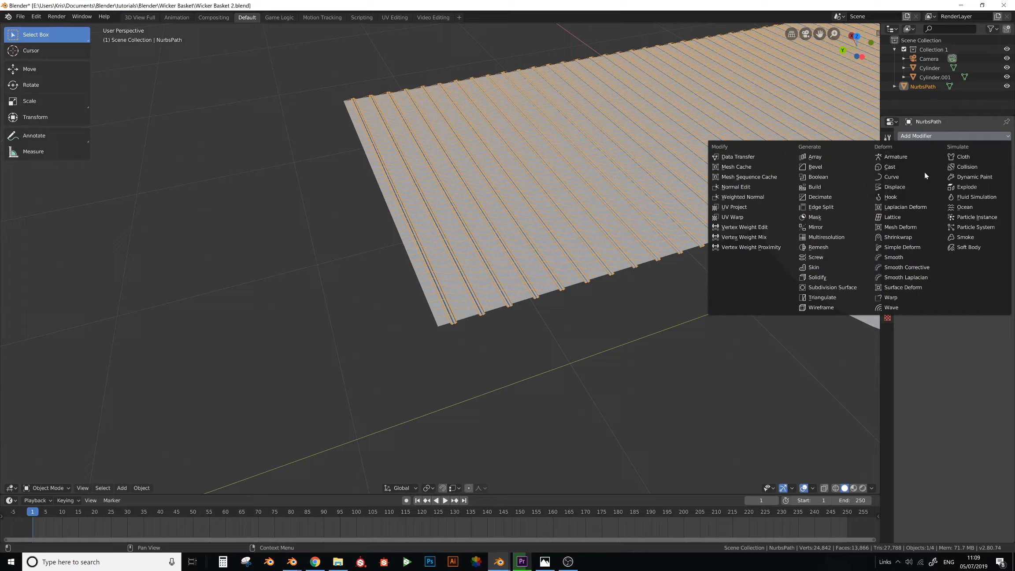
left_click(900, 288)
left_click(1004, 176)
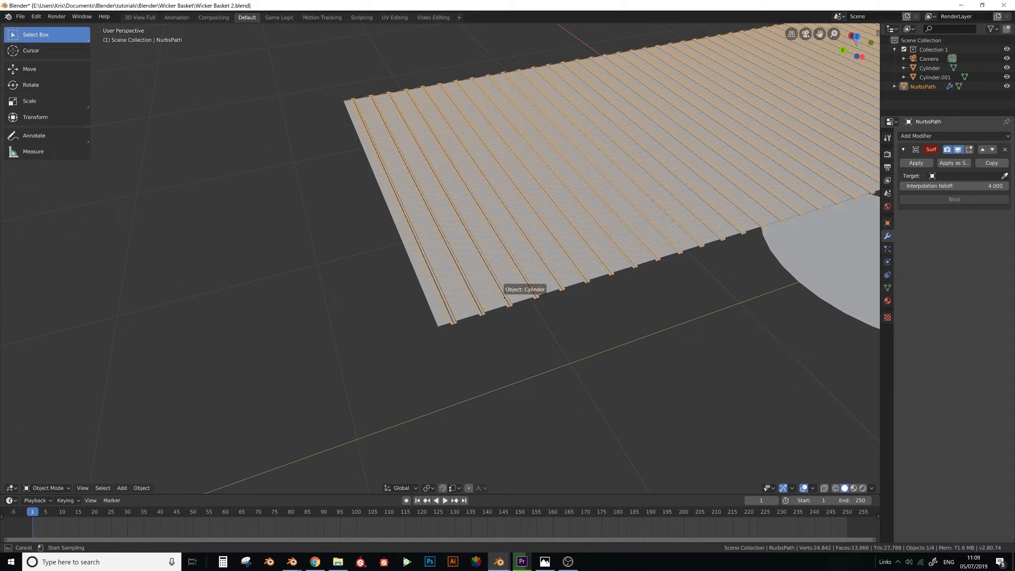
left_click(462, 311)
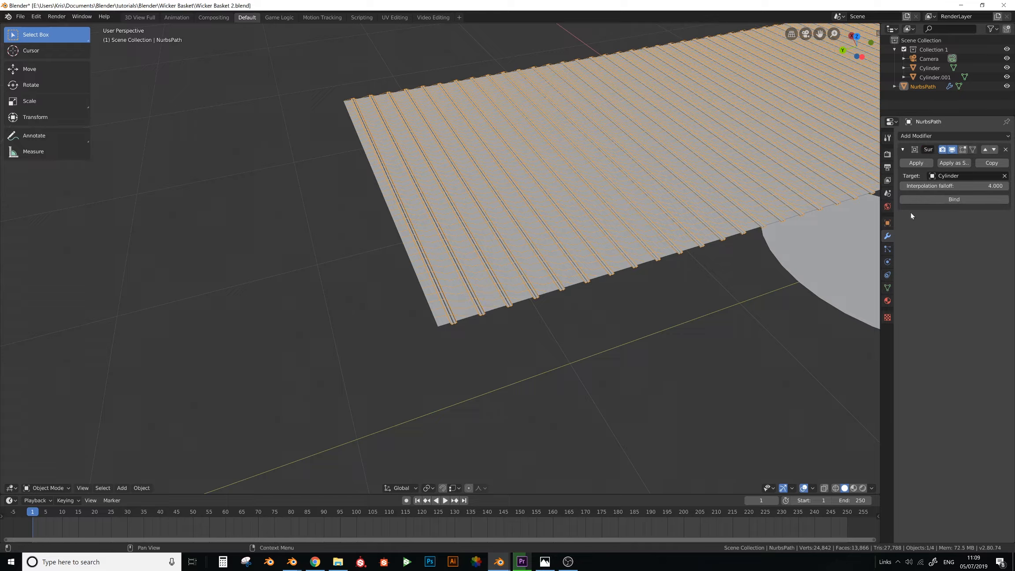
left_click(953, 199)
scroll(630, 283, "down", 3)
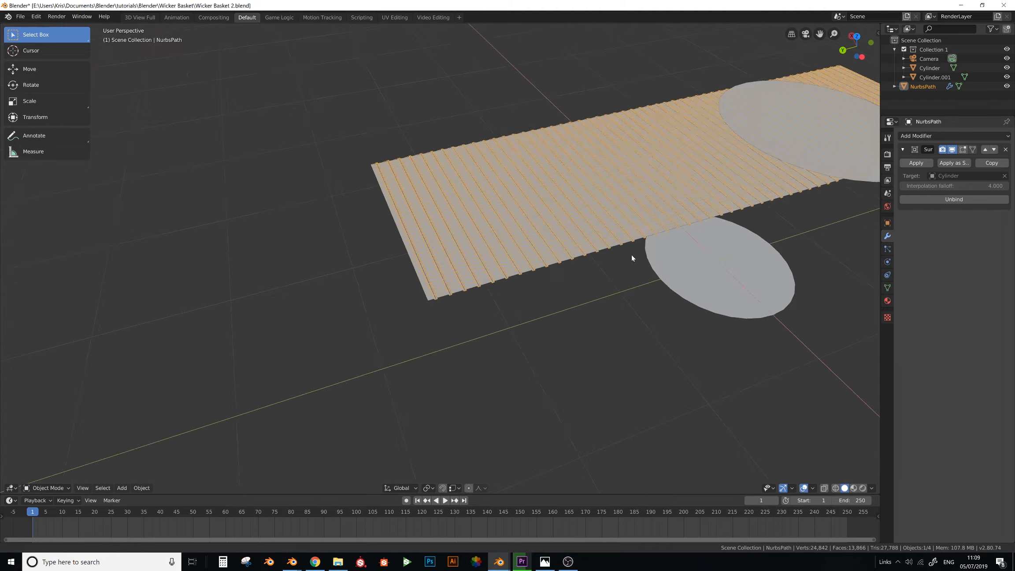
scroll(632, 257, "down", 3)
middle_click_drag(567, 312, 446, 361)
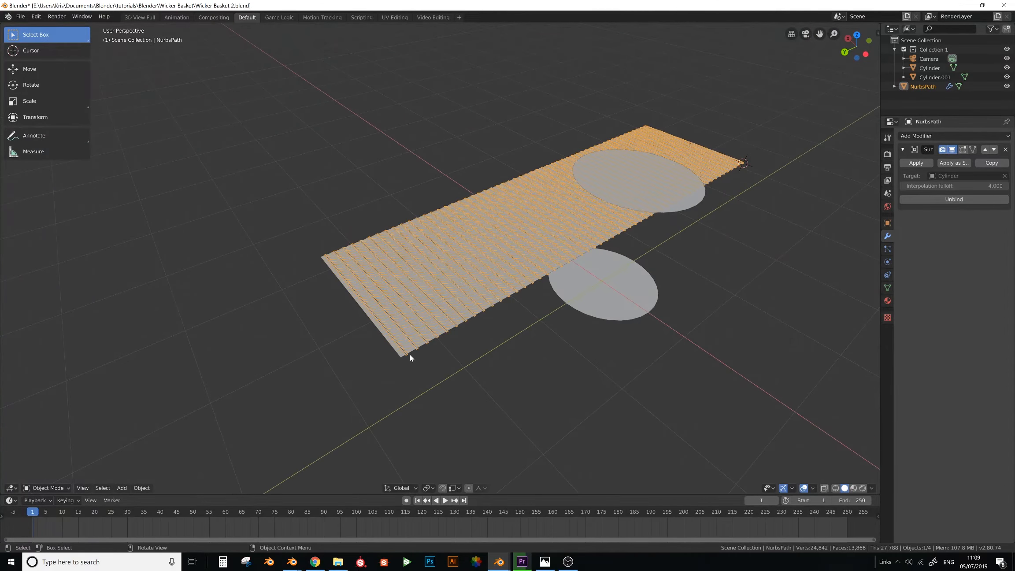
middle_click_drag(407, 197, 404, 208, "shift")
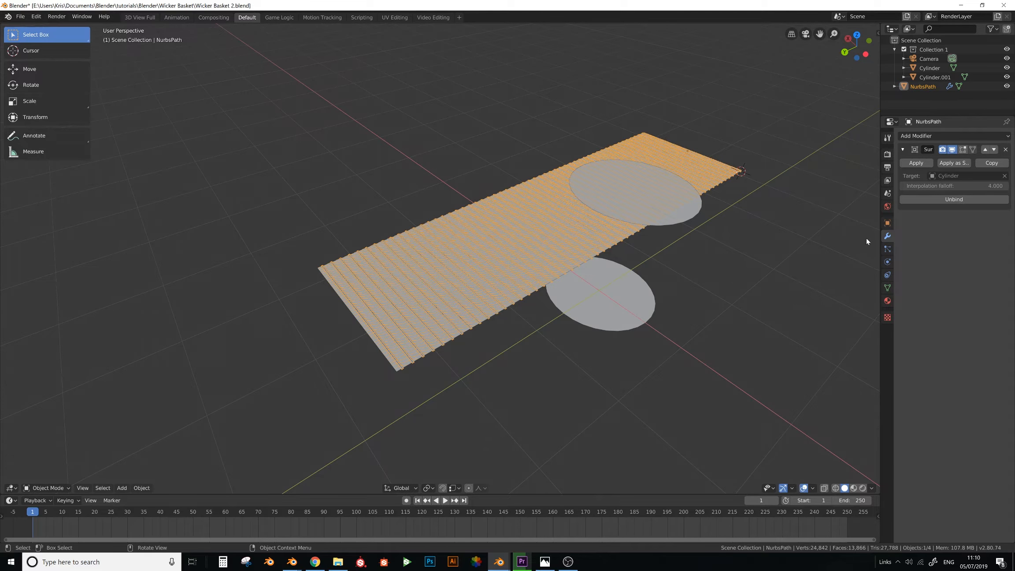
Select the flattened basket body and set its UV_Shape_key value to 0 to wrap the weave into the basket shape
middle_click_drag(484, 299, 480, 325)
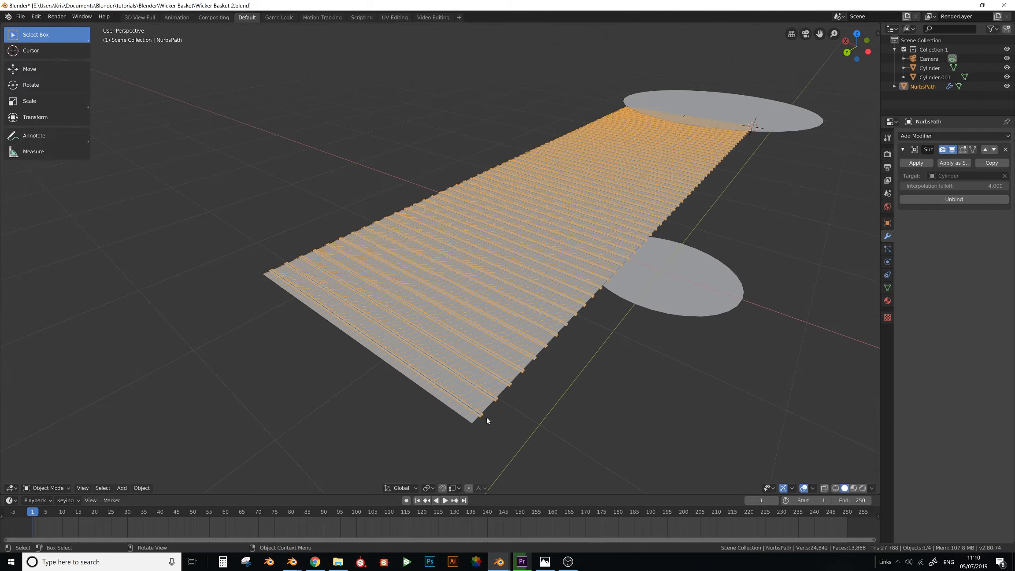
scroll(487, 419, "up", 2)
left_click(482, 427)
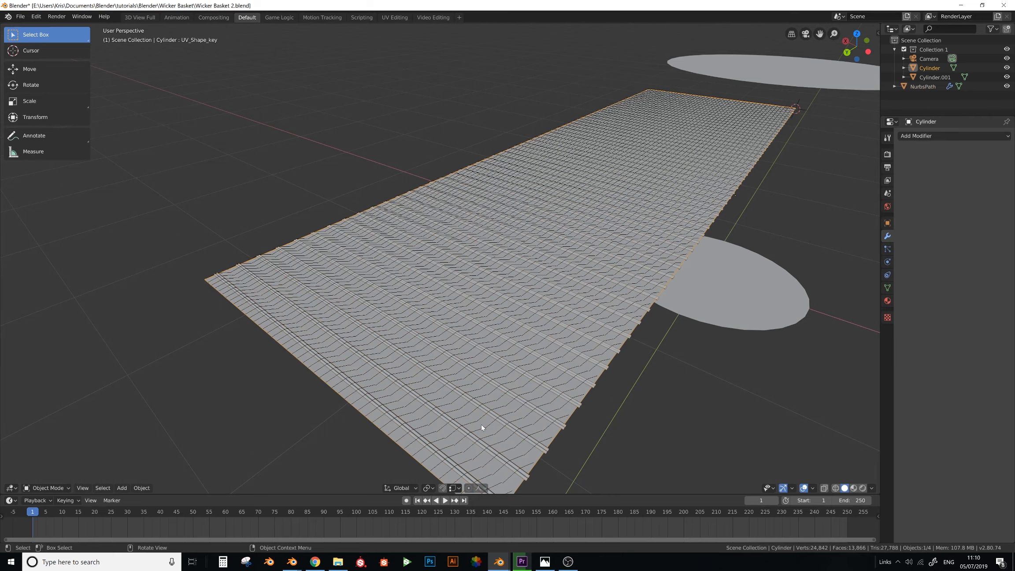
scroll(489, 421, "down", 2)
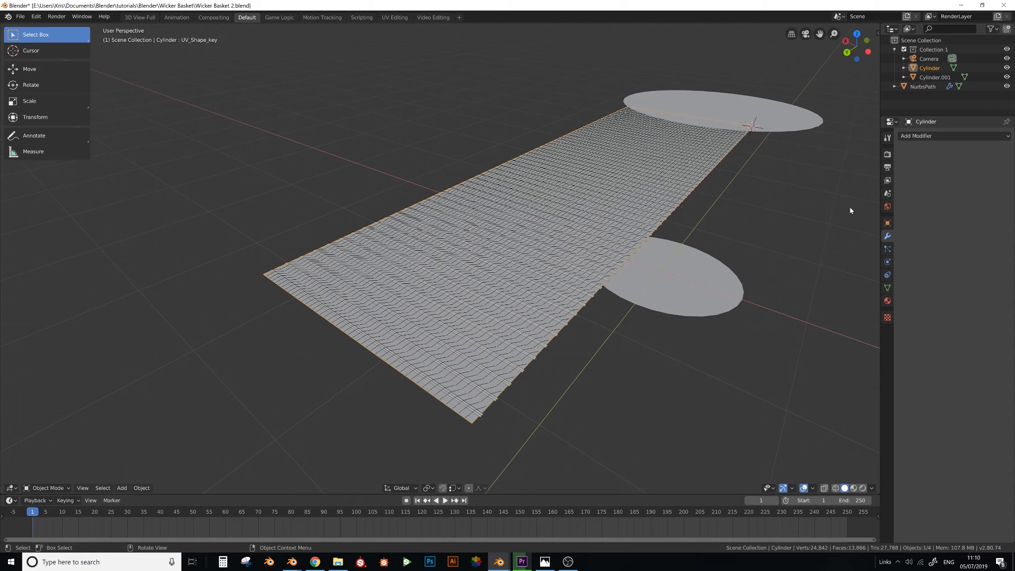
left_click(887, 287)
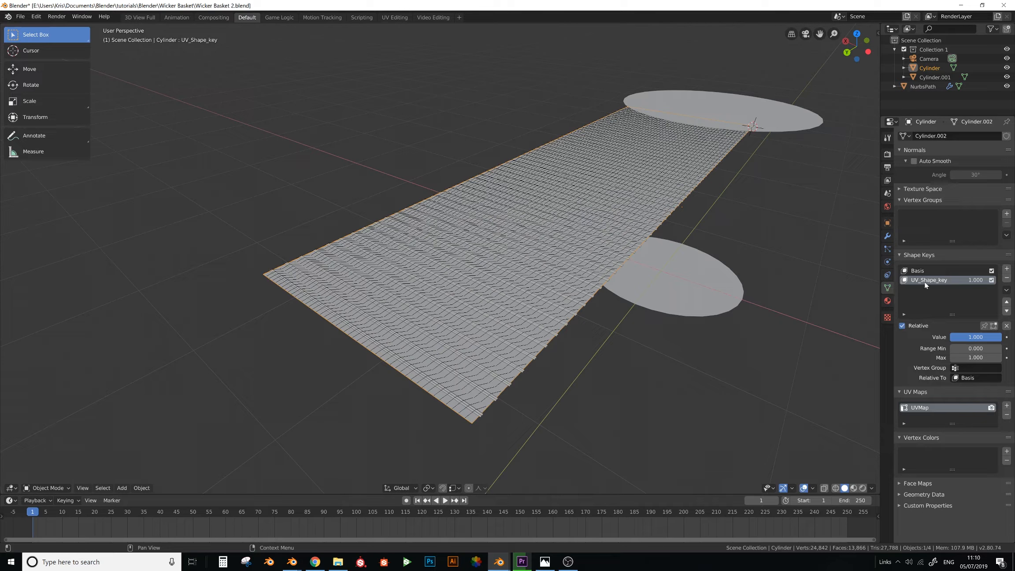
left_click_drag(977, 338, 938, 339)
middle_click_drag(678, 220, 612, 236)
scroll(611, 238, "up", 1)
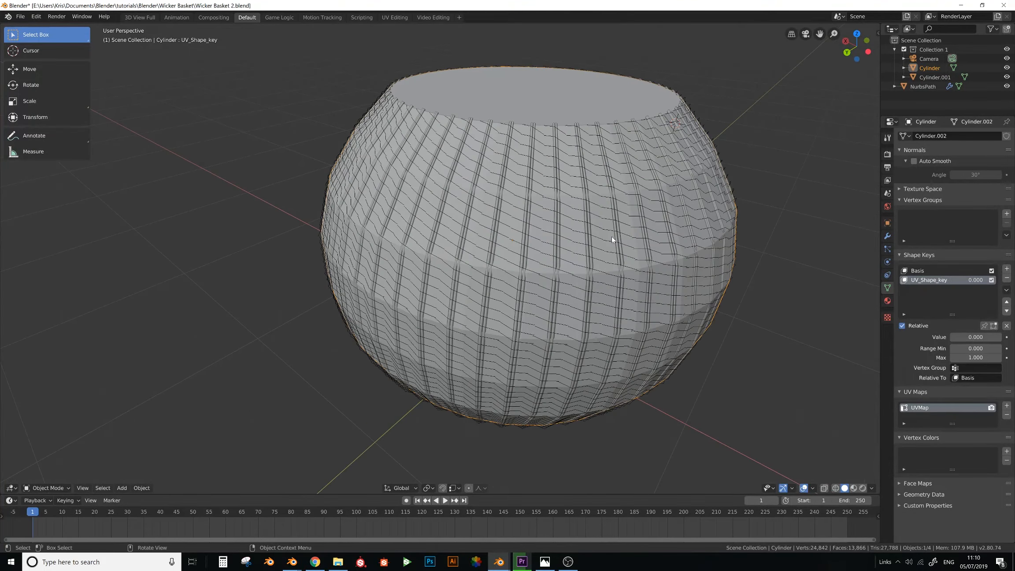
Hide the basket body, select the weave and show it as wireframe from the top view
key("h")
left_click(579, 269)
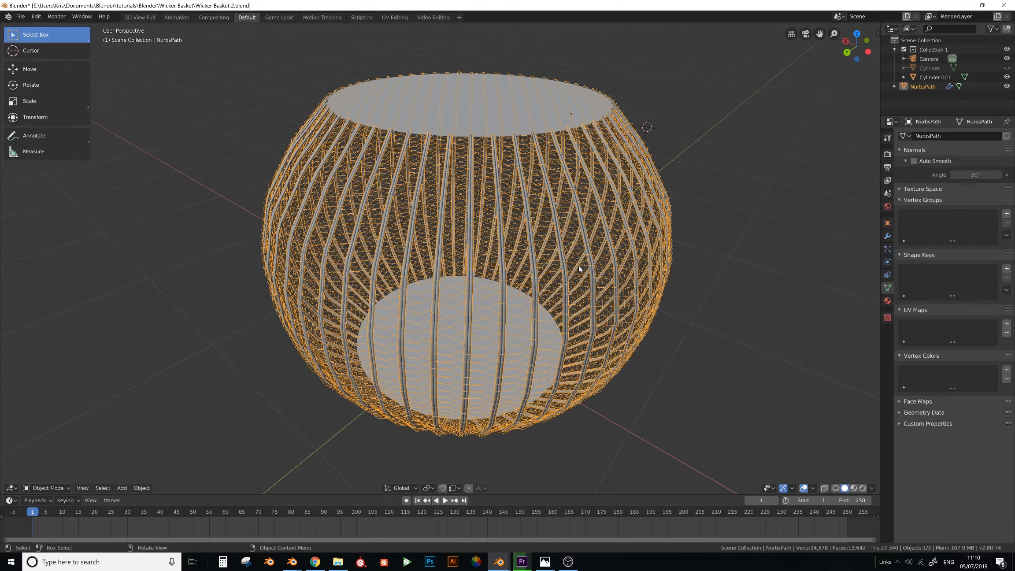
key("KP_7")
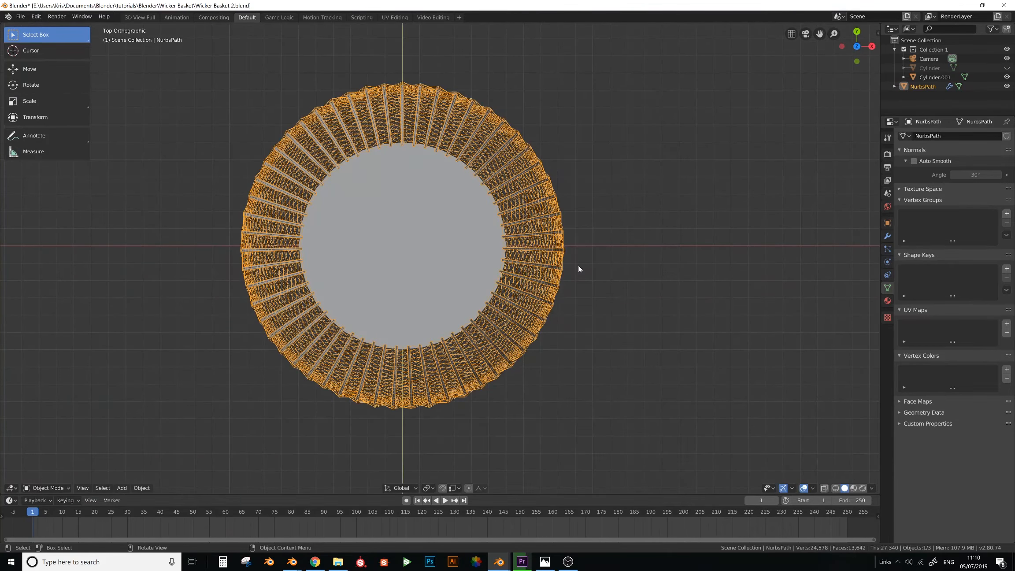
key("z")
left_click(531, 265)
scroll(430, 366, "up", 2)
middle_click_drag(429, 368, 436, 273, "shift")
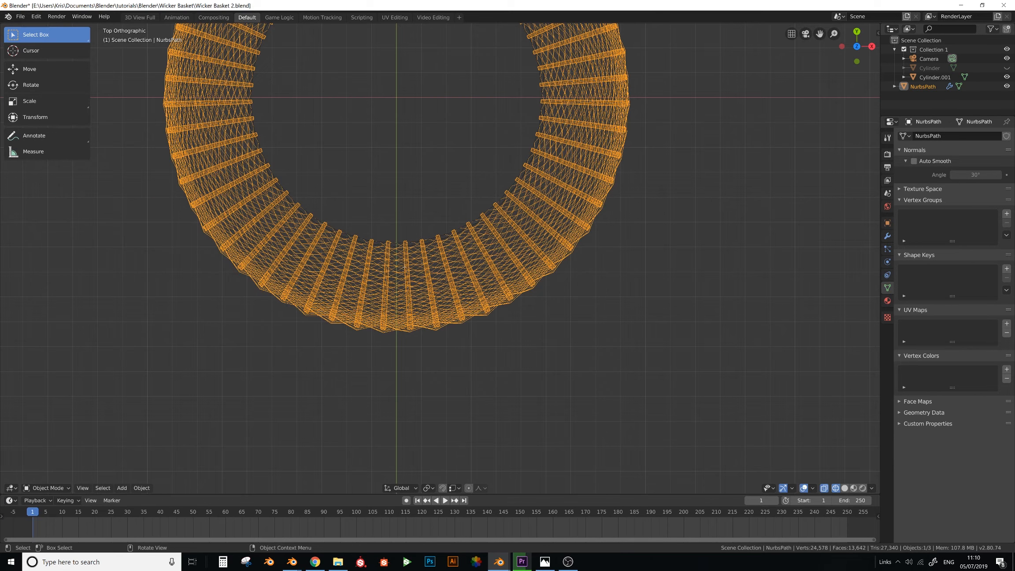
Apply the Surface Deform modifier on the weave
key("Tab")
key("Tab")
left_click(888, 235)
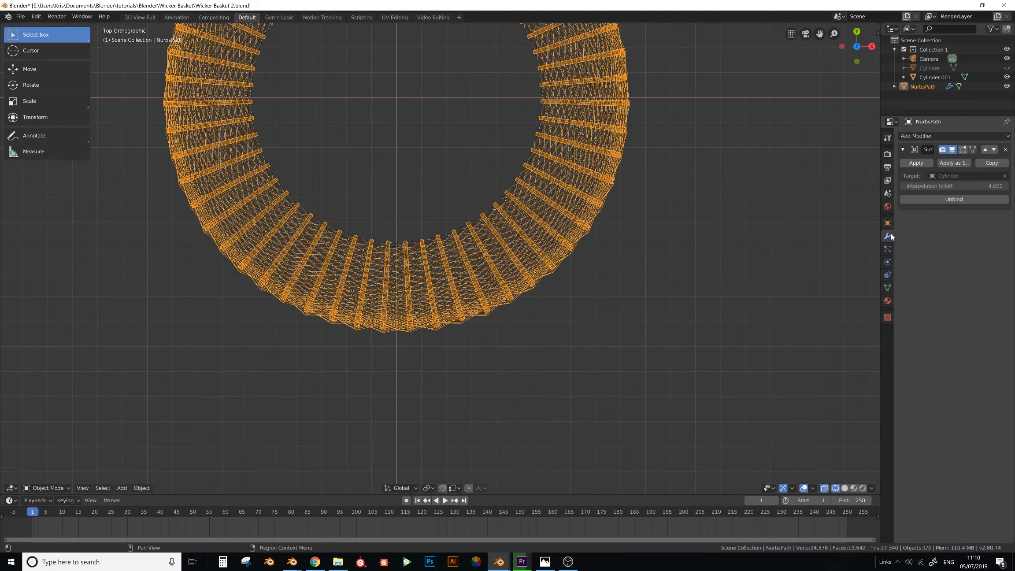
left_click(924, 165)
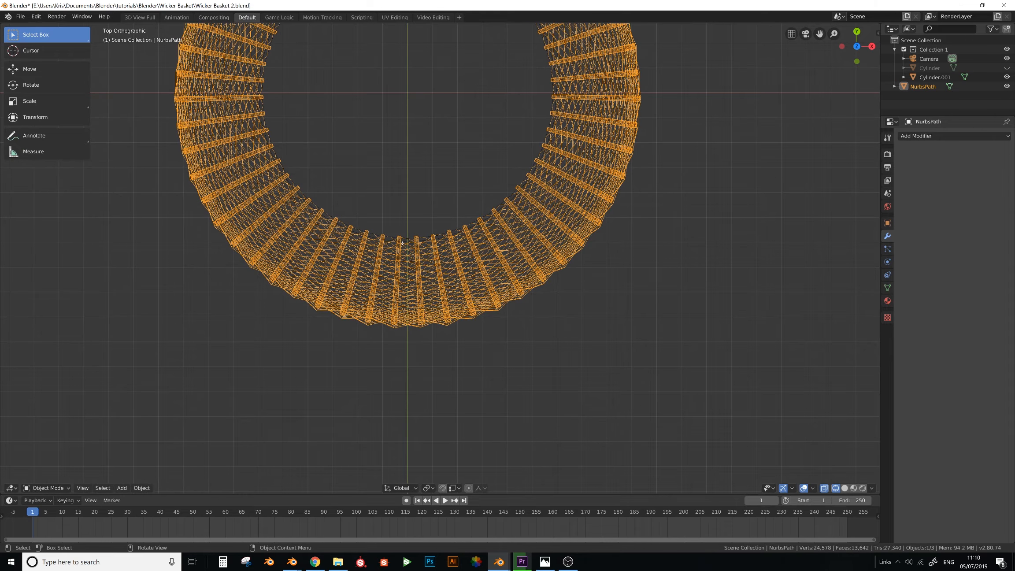
Select all vertices linked to the horizontal strands in the weave mesh and separate them into their own object
key("Tab")
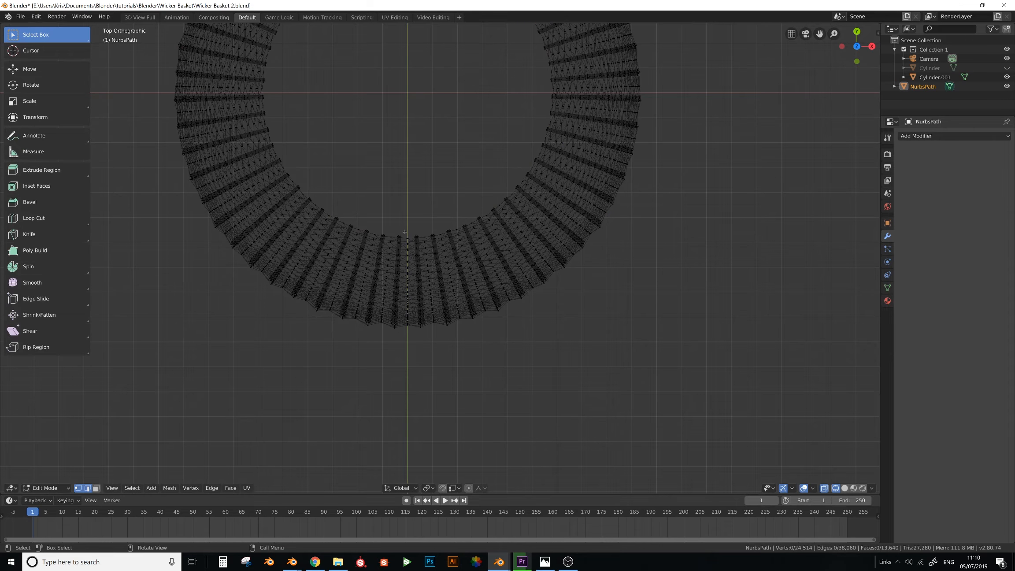
left_click_drag(405, 227, 411, 336)
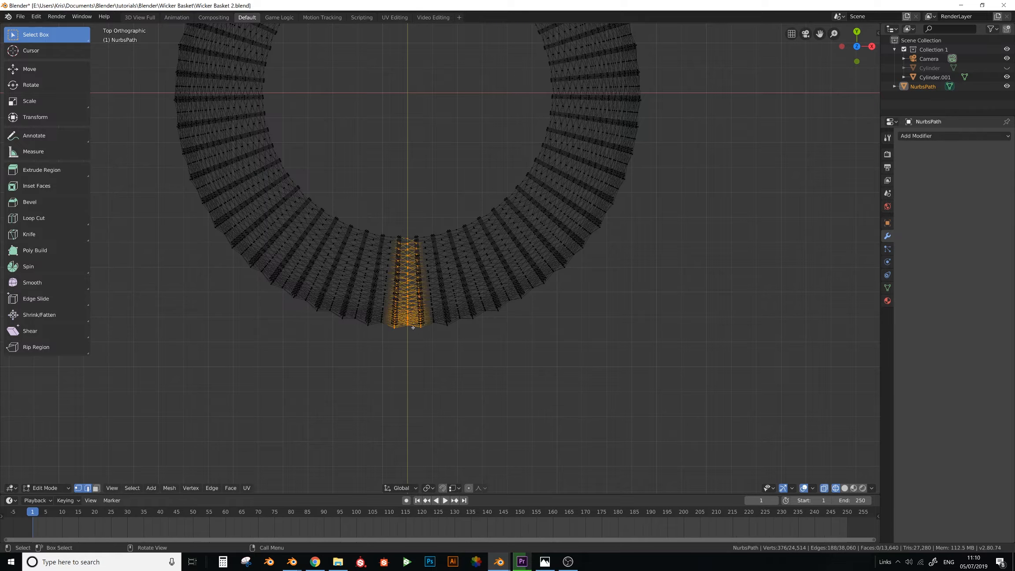
key("ctrl+l")
key("p")
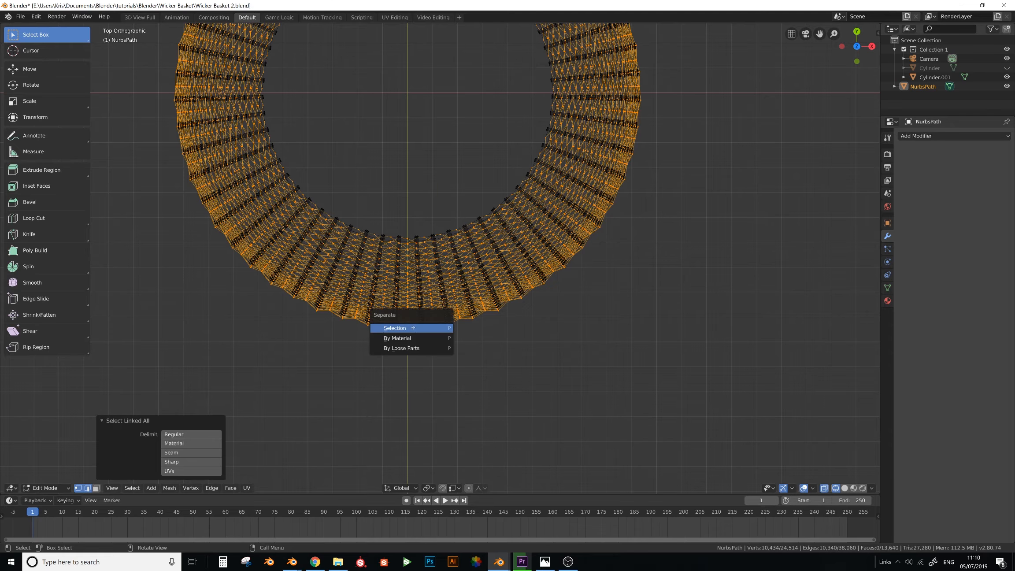
left_click(410, 326)
scroll(379, 219, "up", 5)
scroll(379, 220, "down", 5)
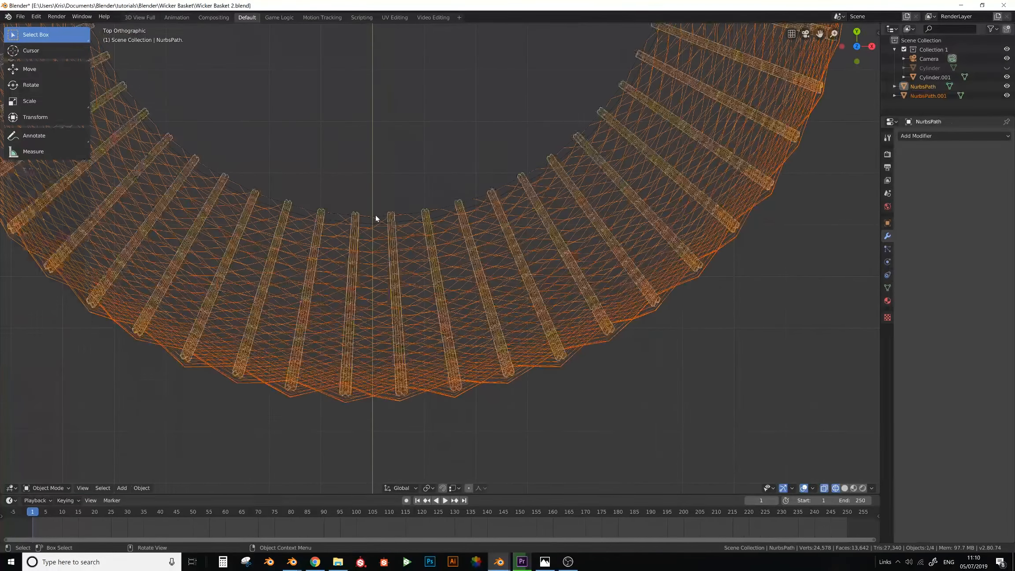
Leave mesh editing, select the separated horizontal strands and switch the viewport to solid shading
key("Tab")
left_click(377, 218)
middle_click_drag(376, 214, 378, 191)
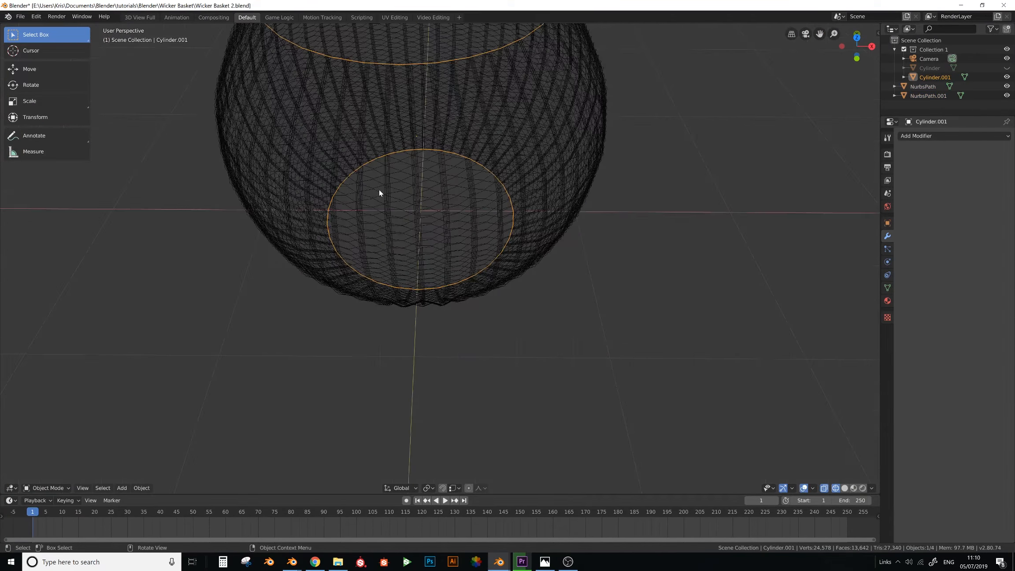
left_click(427, 214)
key("z")
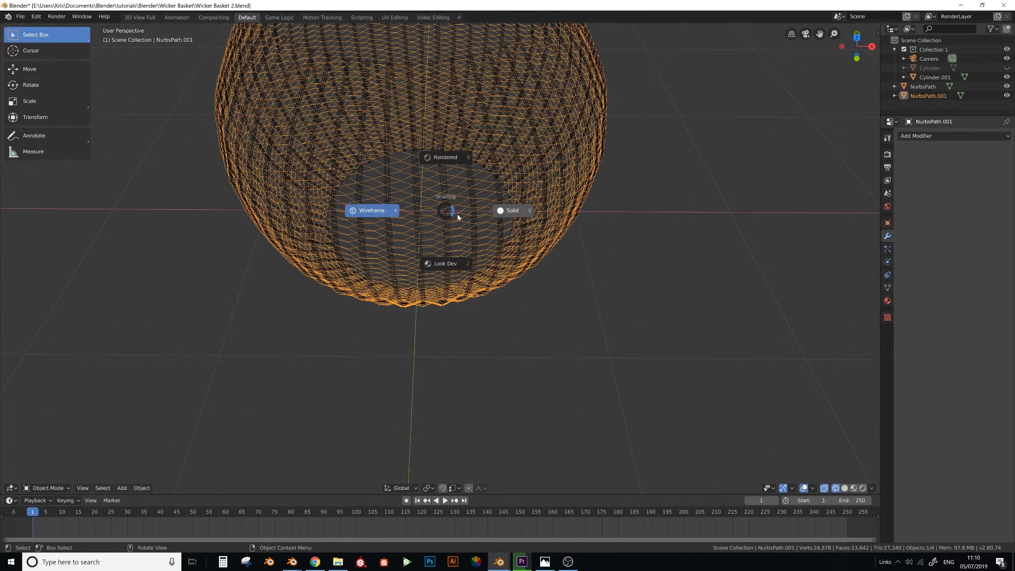
left_click(451, 211)
Convert the horizontal strands from mesh to a curve and set the bevel depth to 0.010
scroll(447, 271, "up", 5)
left_click(887, 285)
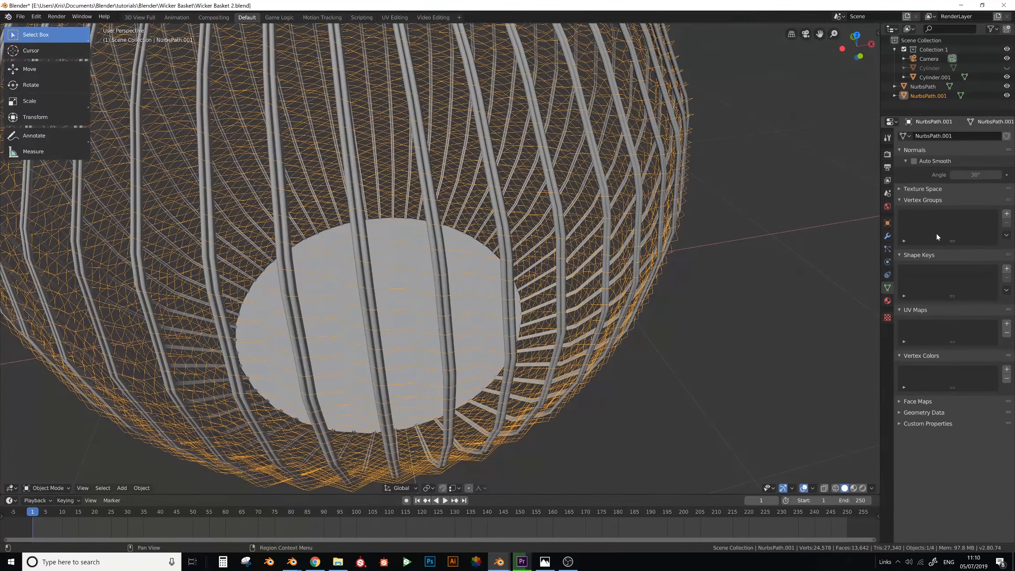
key("F3")
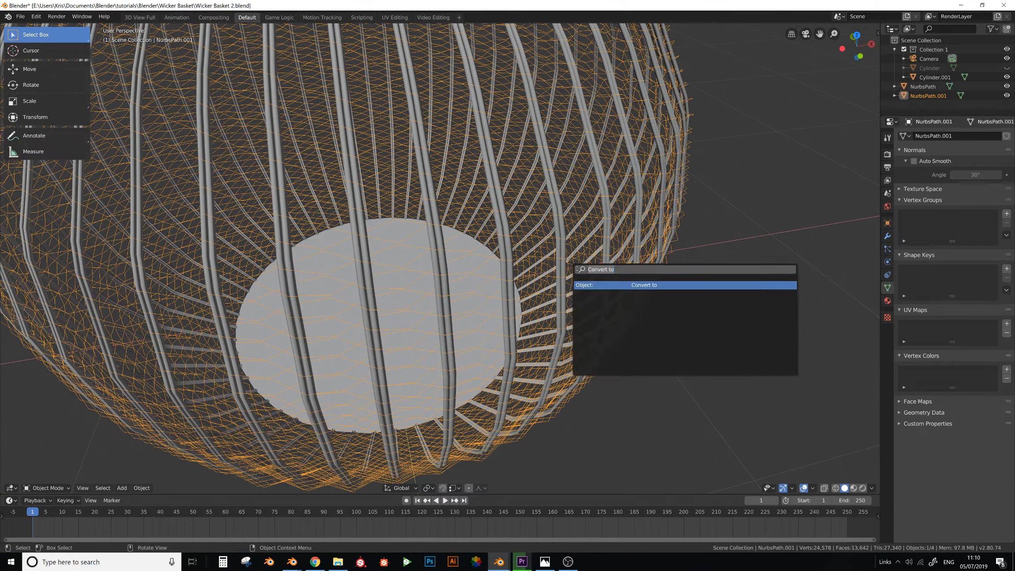
left_click(622, 285)
left_click(621, 279)
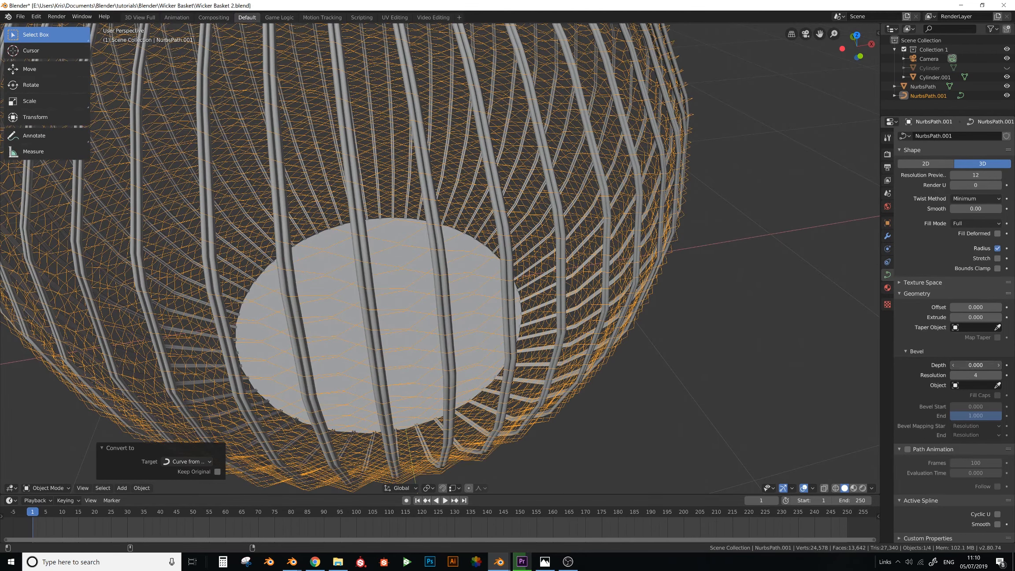
left_click_drag(975, 364, 996, 364)
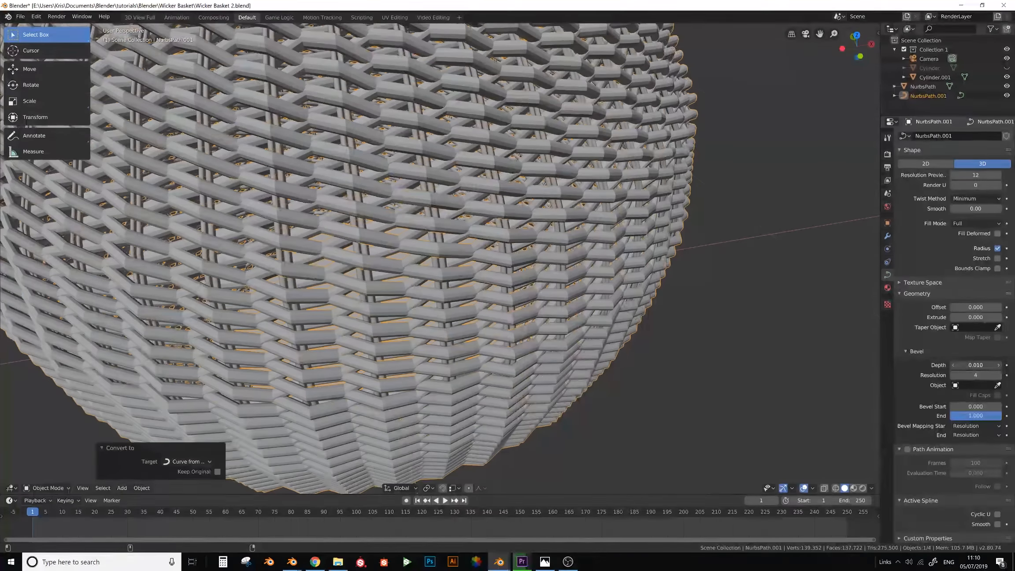
Add a Subdivision Surface modifier to the strand curve and lower its bevel resolution to 0
left_click(887, 235)
left_click(943, 135)
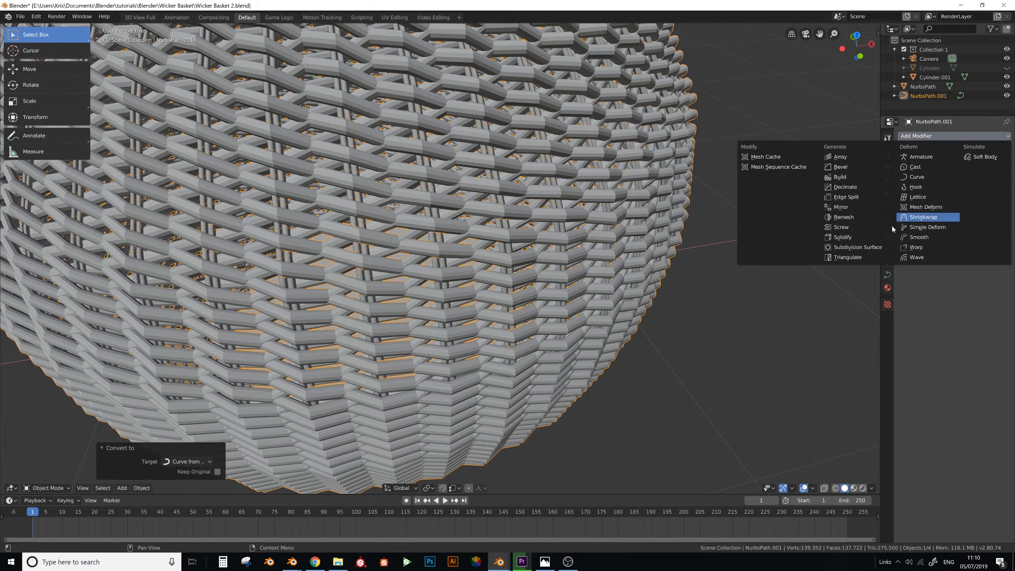
left_click(858, 247)
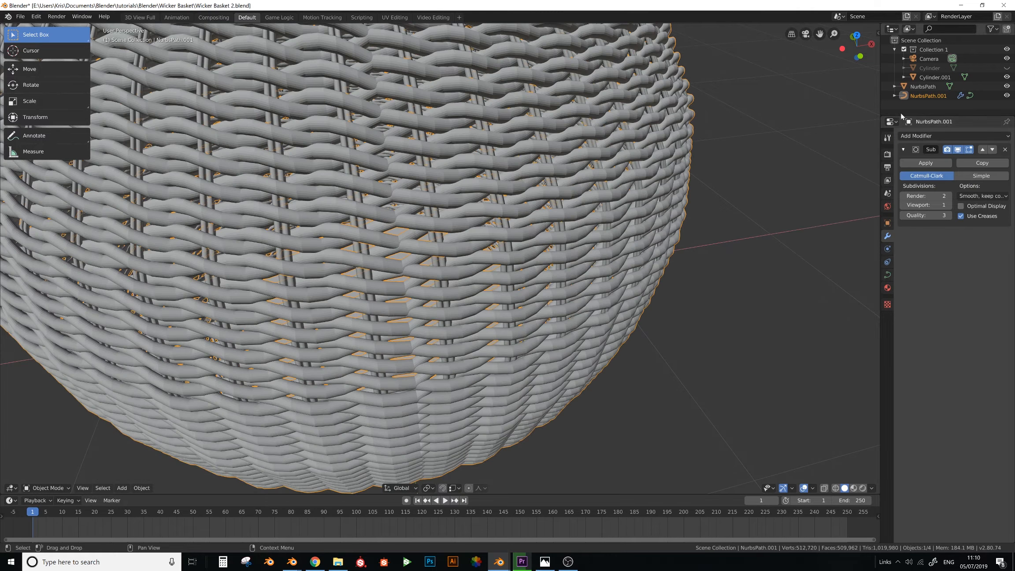
left_click(887, 275)
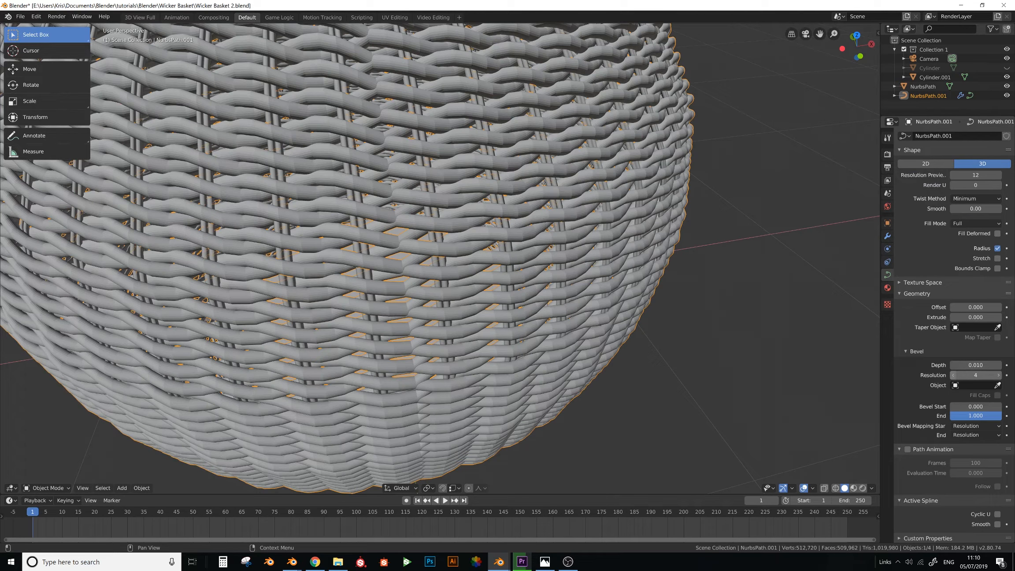
left_click(952, 377)
left_click(953, 376)
left_click(953, 377)
left_click(953, 376)
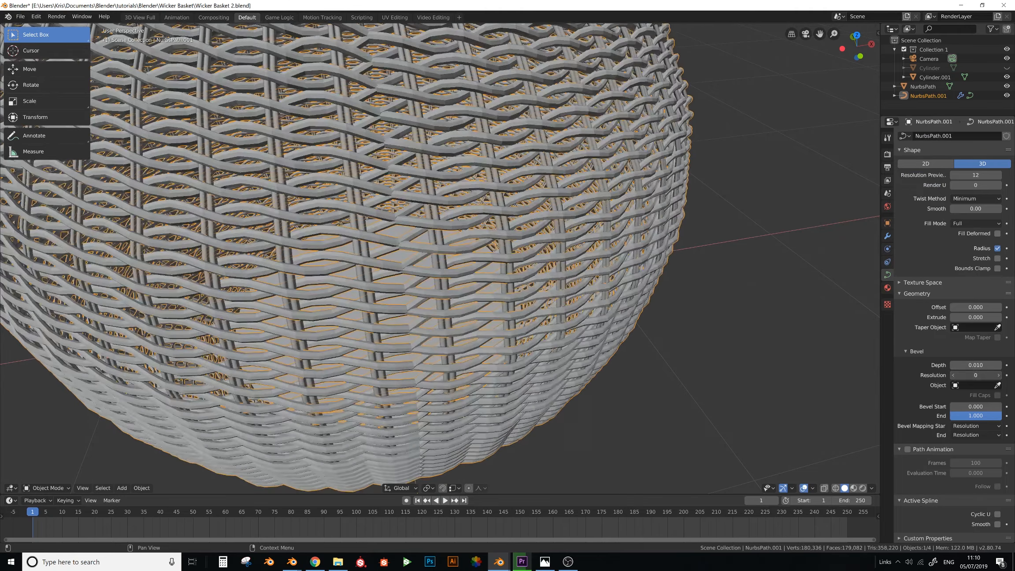
Apply smooth shading to the horizontal strand curve
middle_click_drag(434, 217, 475, 250, "shift")
middle_click_drag(394, 232, 395, 261)
right_click(410, 252)
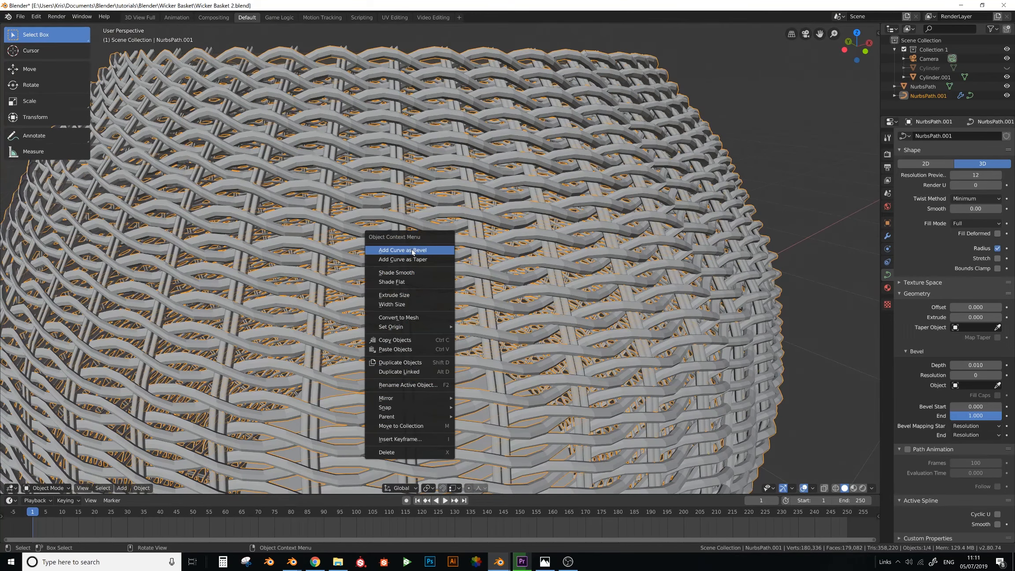
key("Return")
Examine the horizontal strands along the vertical seam from outside and inside the basket
scroll(537, 229, "down", 6)
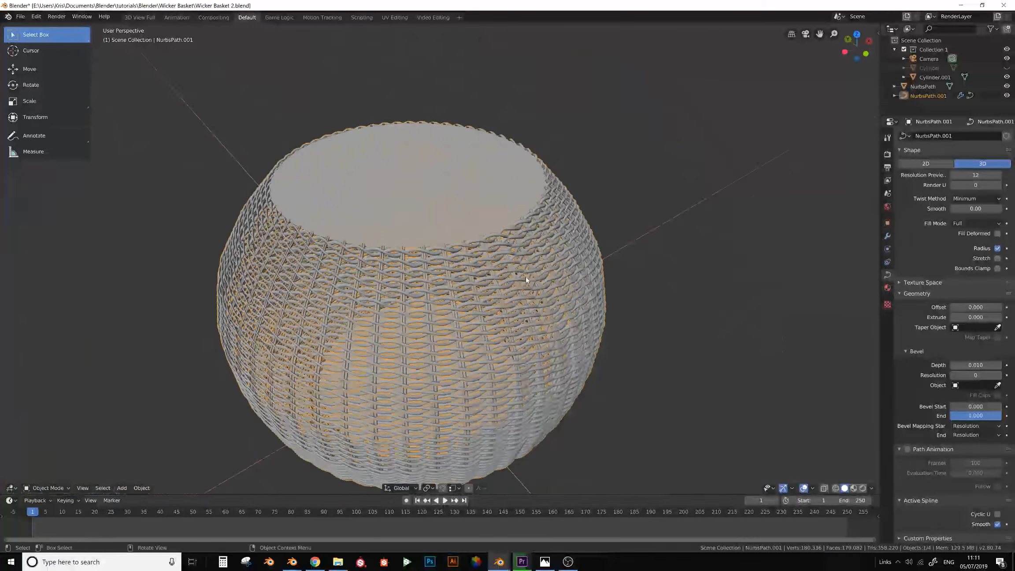
middle_click_drag(527, 280, 467, 264, "shift")
scroll(491, 249, "up", 2)
scroll(468, 264, "up", 5)
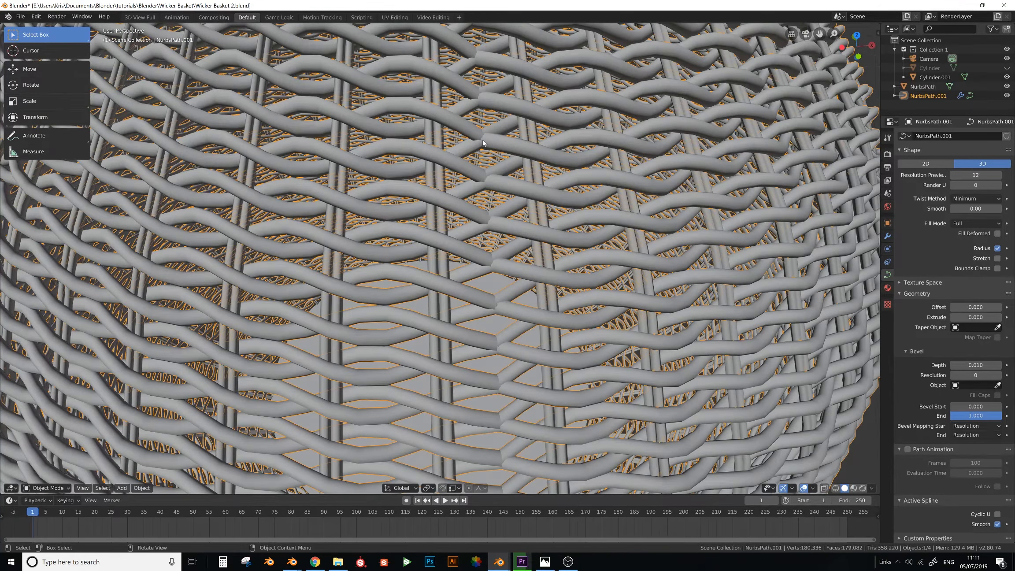
scroll(482, 143, "down", 6)
middle_click_drag(488, 194, 363, 226)
scroll(326, 237, "down", 2)
scroll(380, 226, "down", 1)
scroll(409, 213, "up", 2)
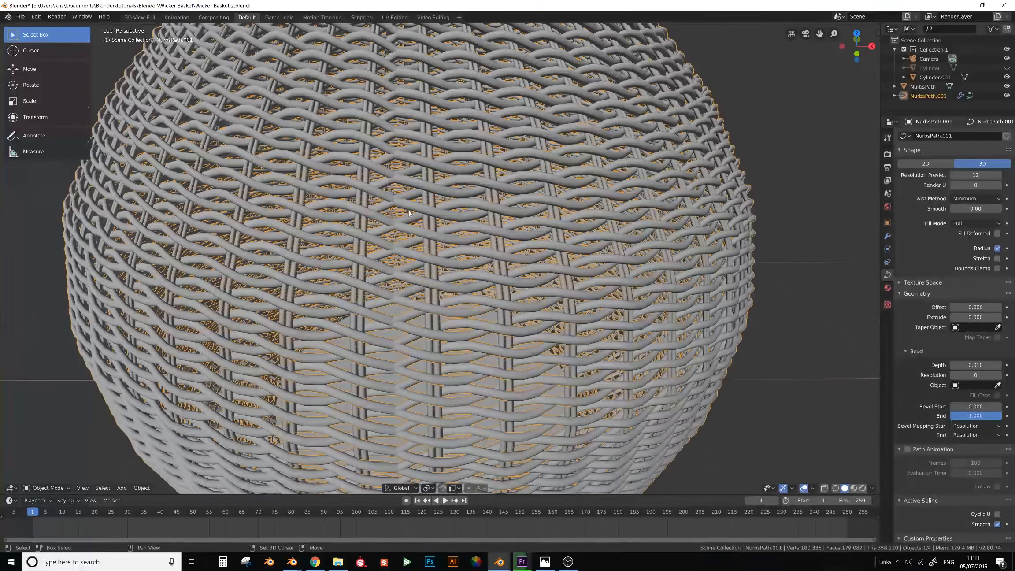
scroll(401, 211, "up", 5)
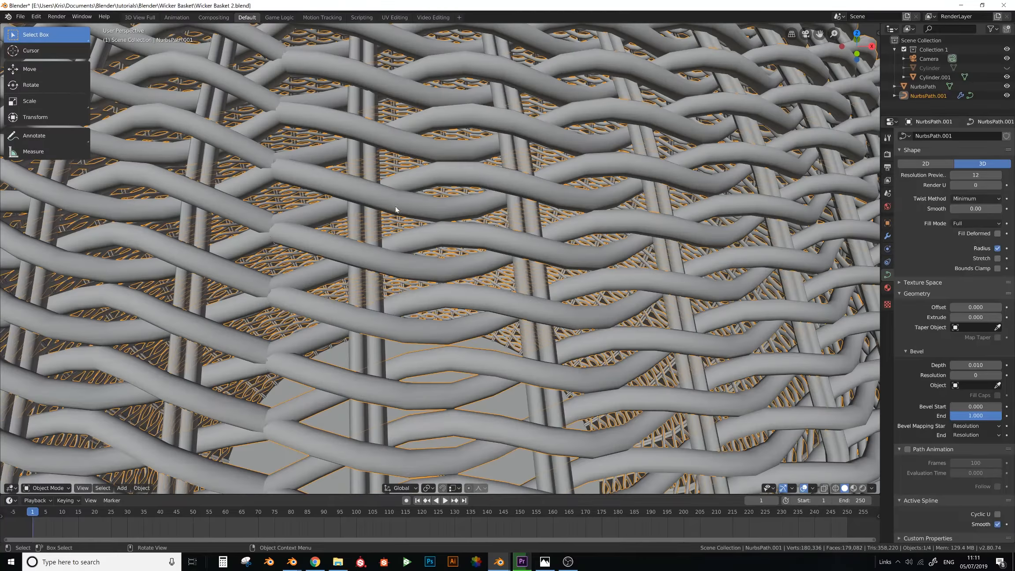
right_click(275, 168, "shift")
middle_click_drag(274, 172, 296, 171)
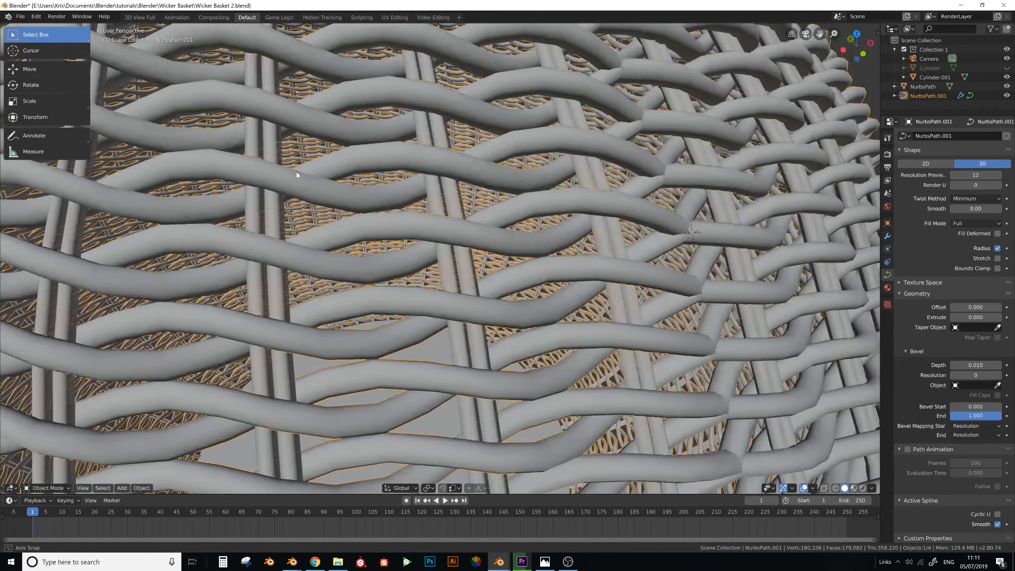
scroll(295, 171, "down", 5)
middle_click_drag(374, 205, 445, 257)
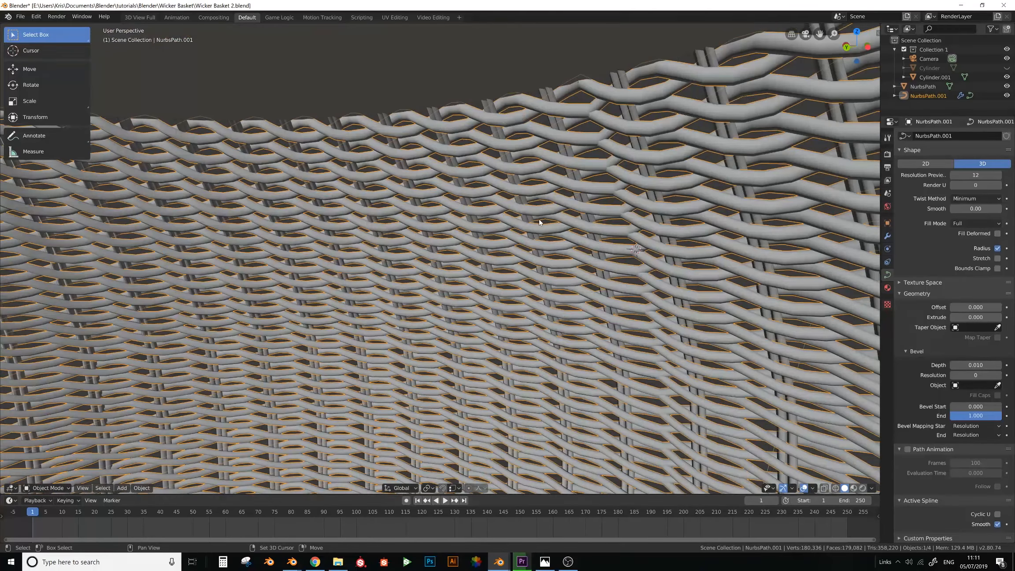
In curve editing, join the topmost strand's open ends with a segment at the rim seam and delete the redundant control point
middle_click_drag(540, 222, 478, 177)
scroll(474, 170, "up", 4)
middle_click_drag(448, 136, 444, 160, "shift")
key("Tab")
right_click(426, 169)
left_click(423, 169)
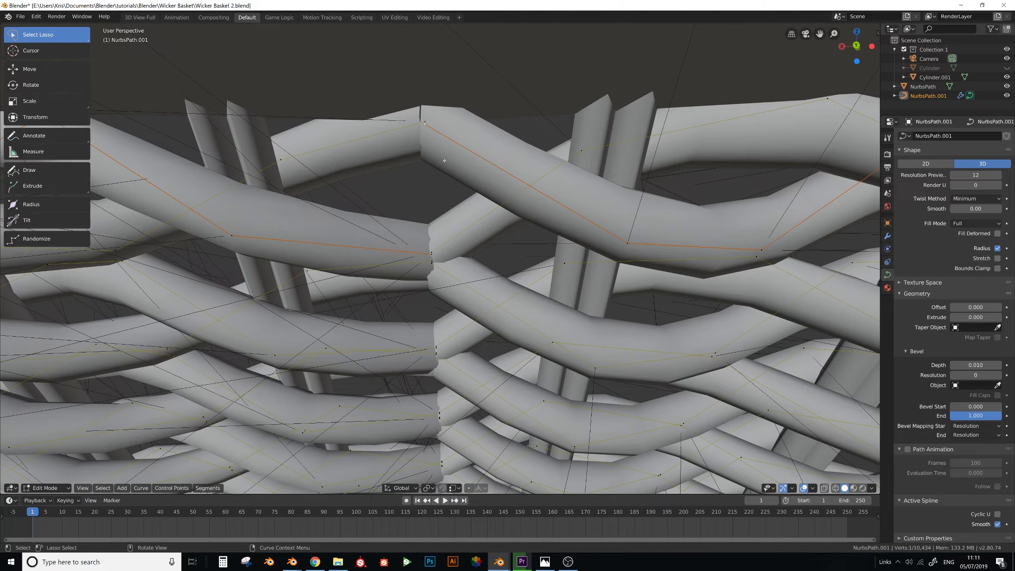
left_click(425, 120, "shift")
key("f")
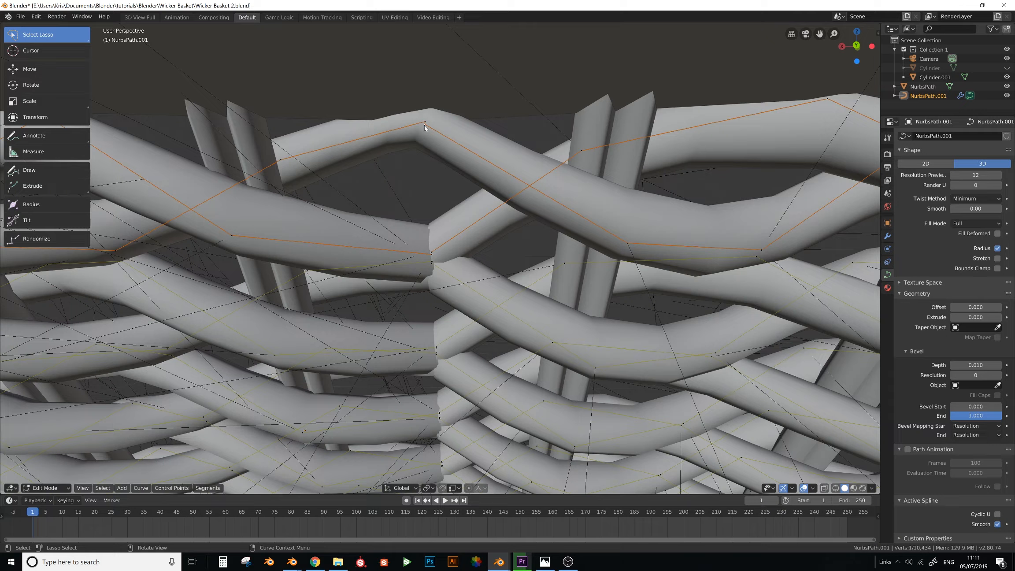
key("x")
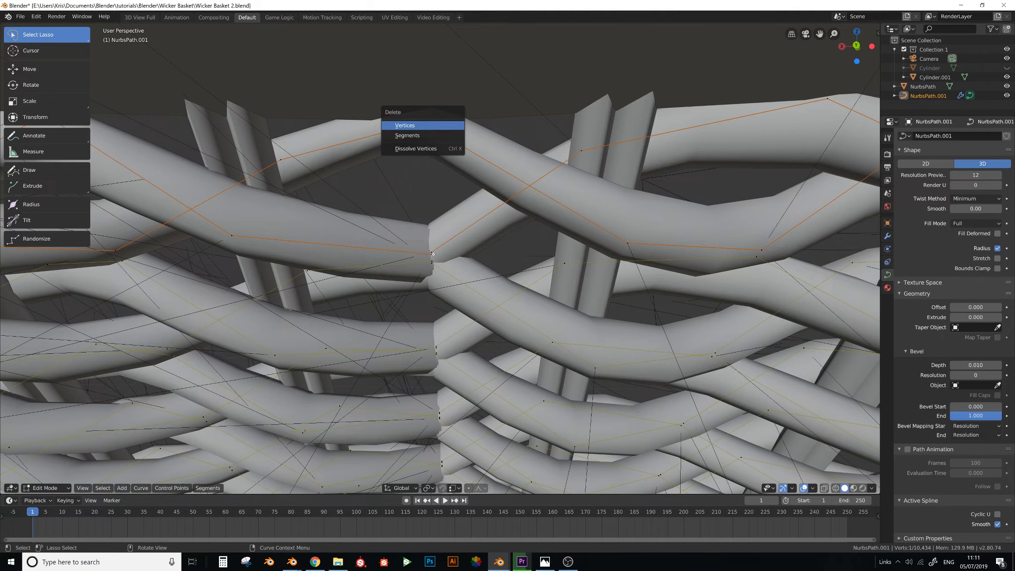
left_click(423, 125)
Connect the two end points of the next strand below at the seam with a segment
left_click(432, 254)
left_click(432, 253, "shift")
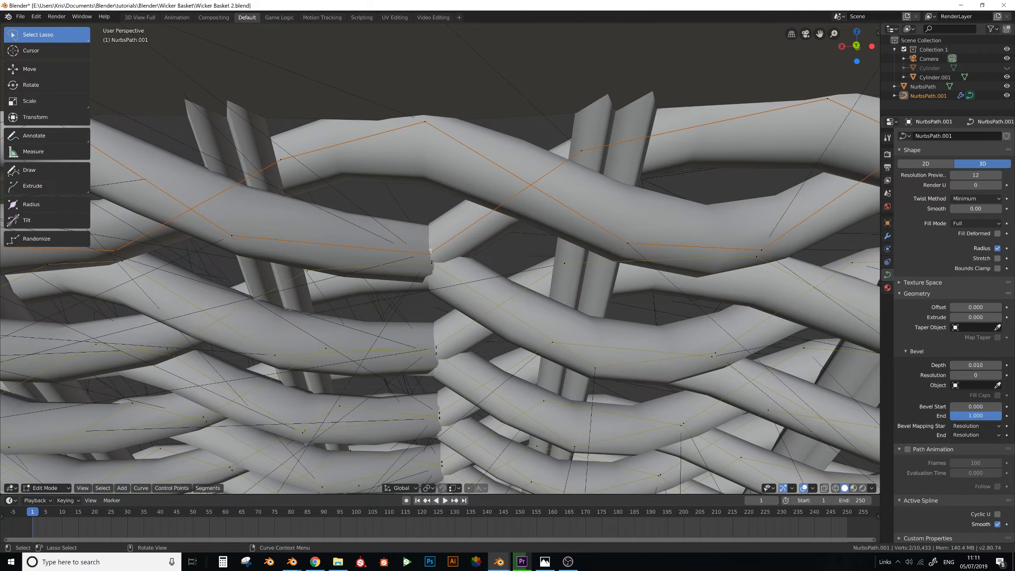
key("f")
key("f")
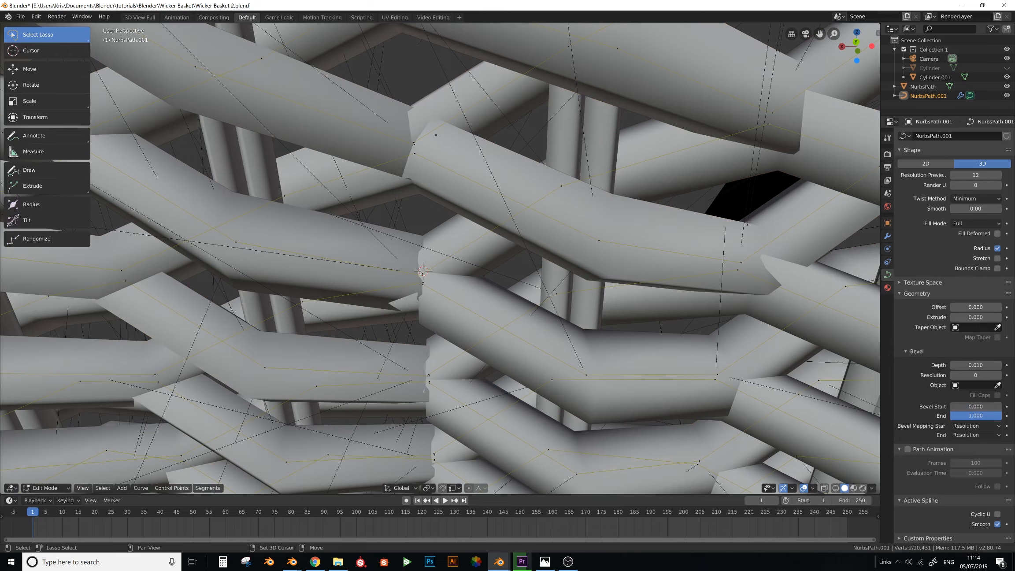
Try to connect the open end points of the lower strands at the seam with segments, and undo the last change
middle_click_drag(427, 212, 410, 212)
key("l")
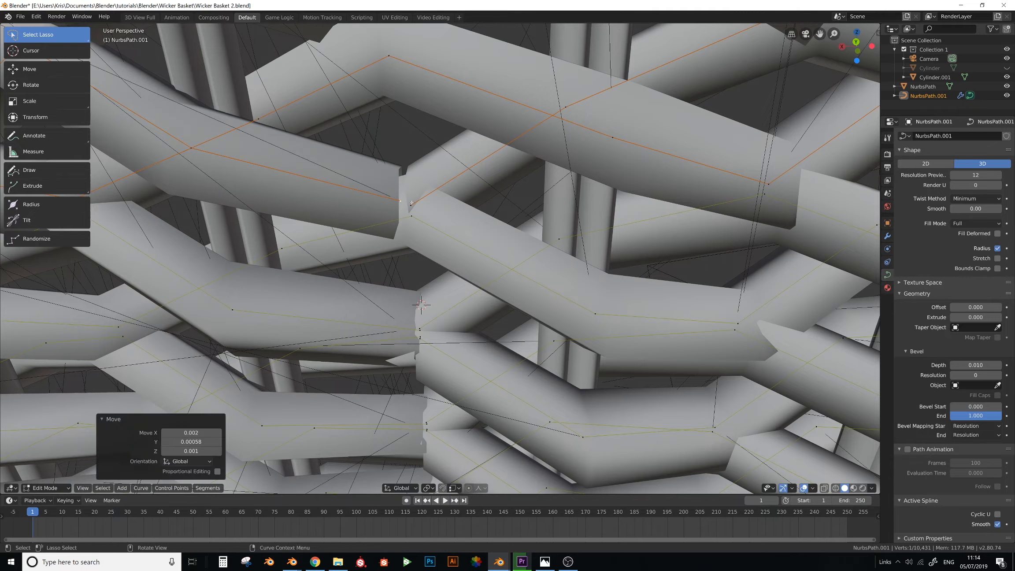
key("f")
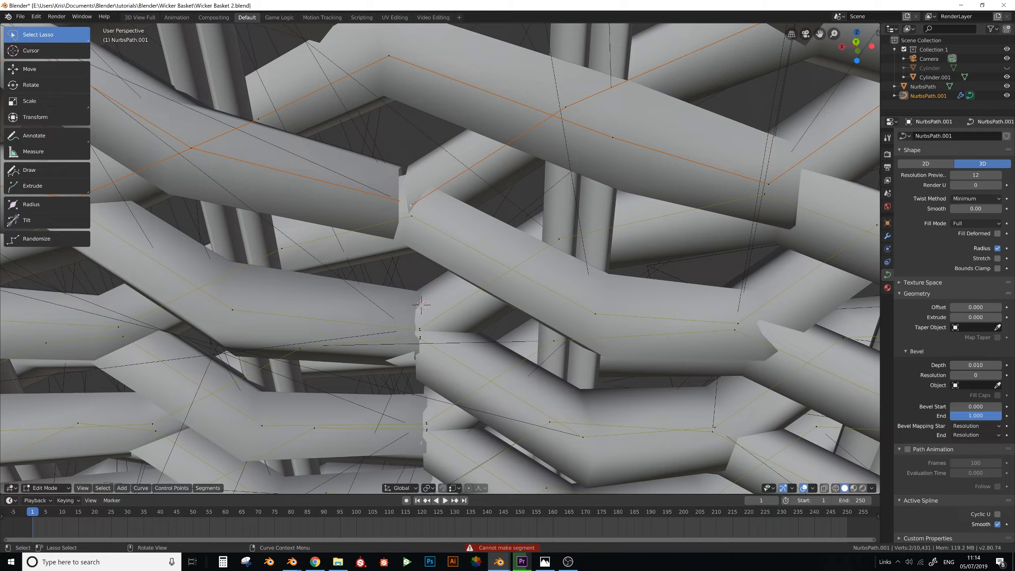
left_click(421, 342)
left_click(422, 336, "shift")
key("f")
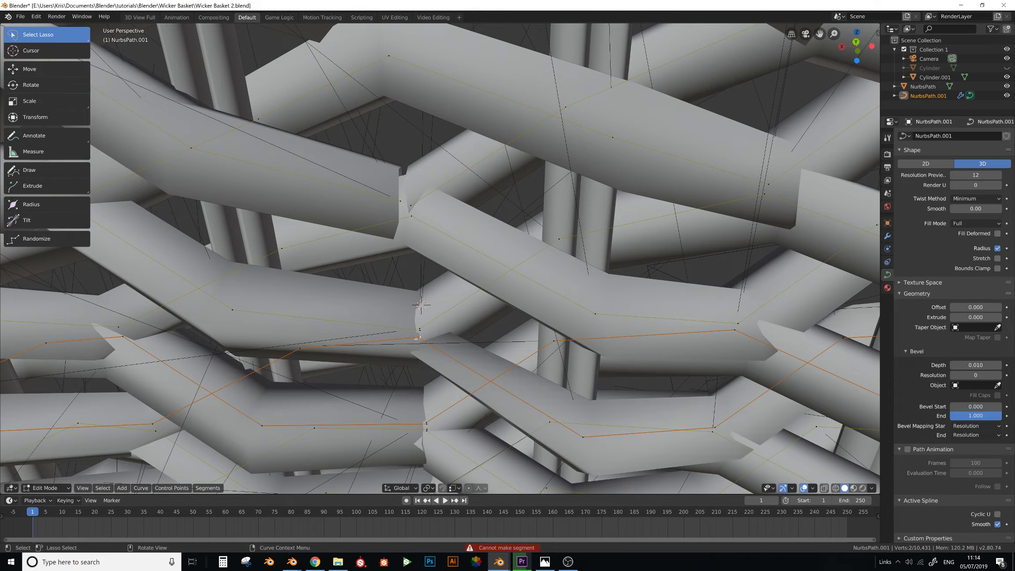
key("ctrl+z")
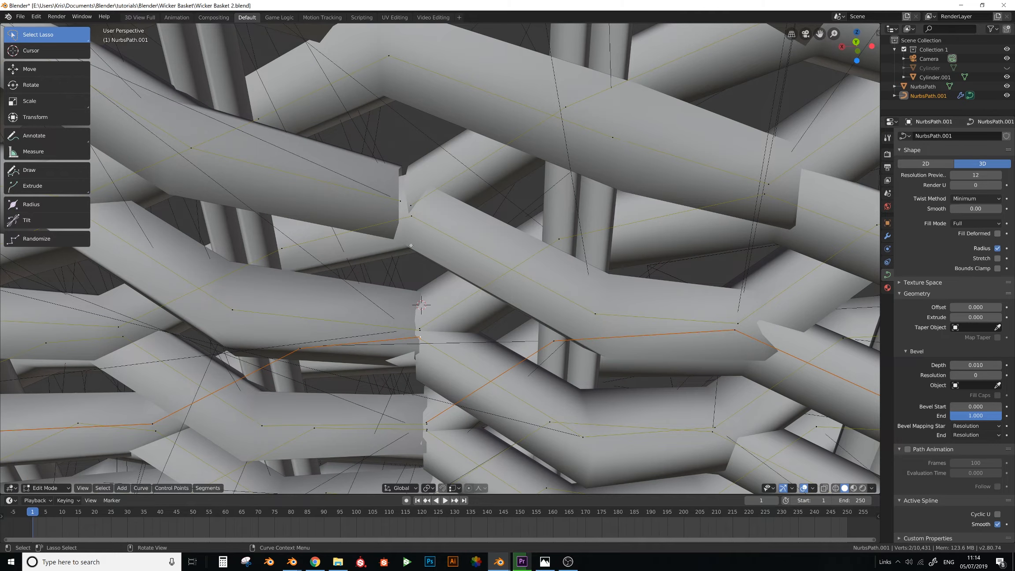
Leave curve editing, set the strands' bevel depth to 0 and remove their Subdivision Surface modifier
key("Tab")
left_click_drag(975, 366, 929, 366)
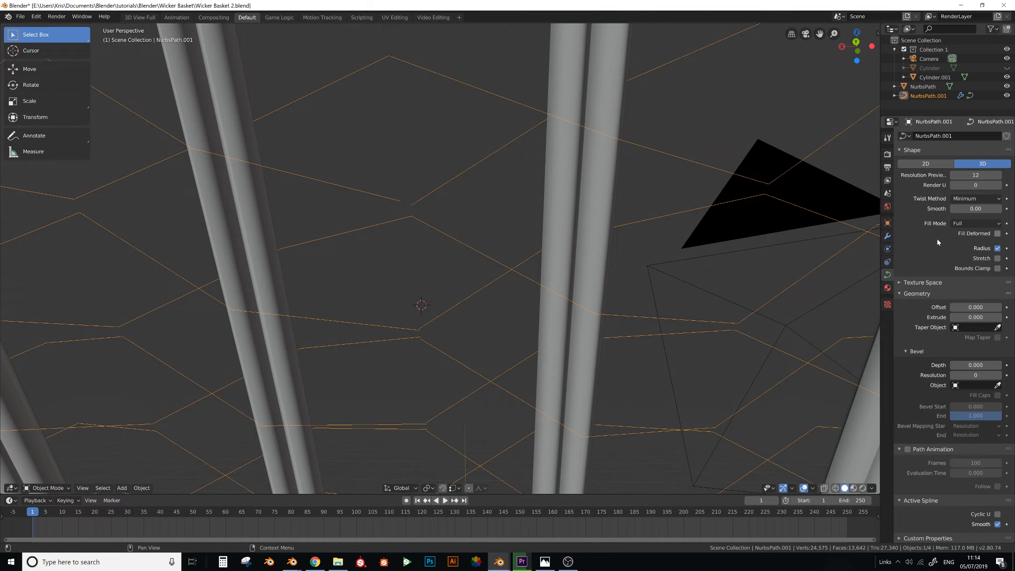
left_click(887, 236)
left_click(1004, 149)
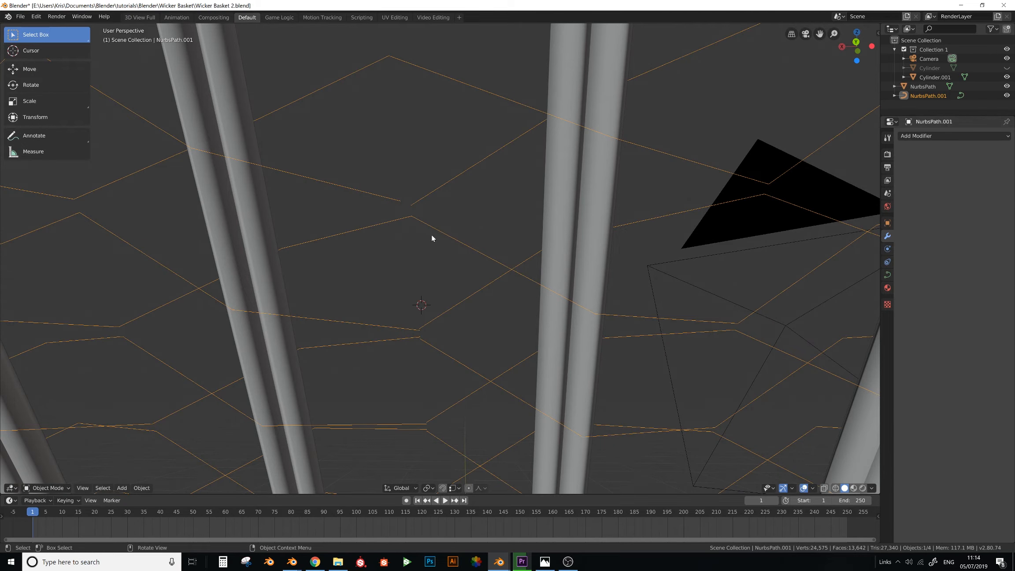
Convert the strand curve back to a mesh and open it for editing
key("alt+c")
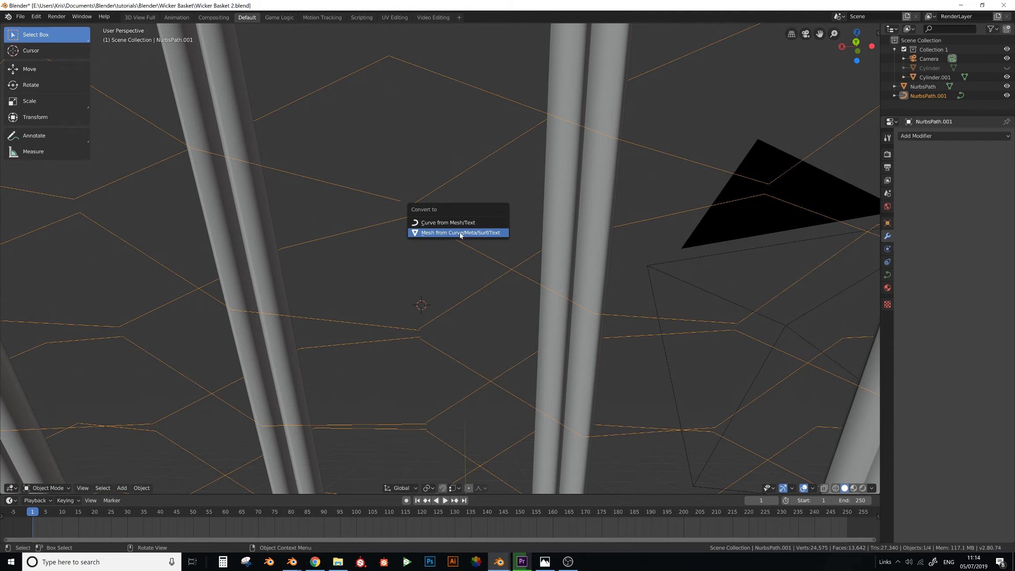
left_click(443, 232)
key("Tab")
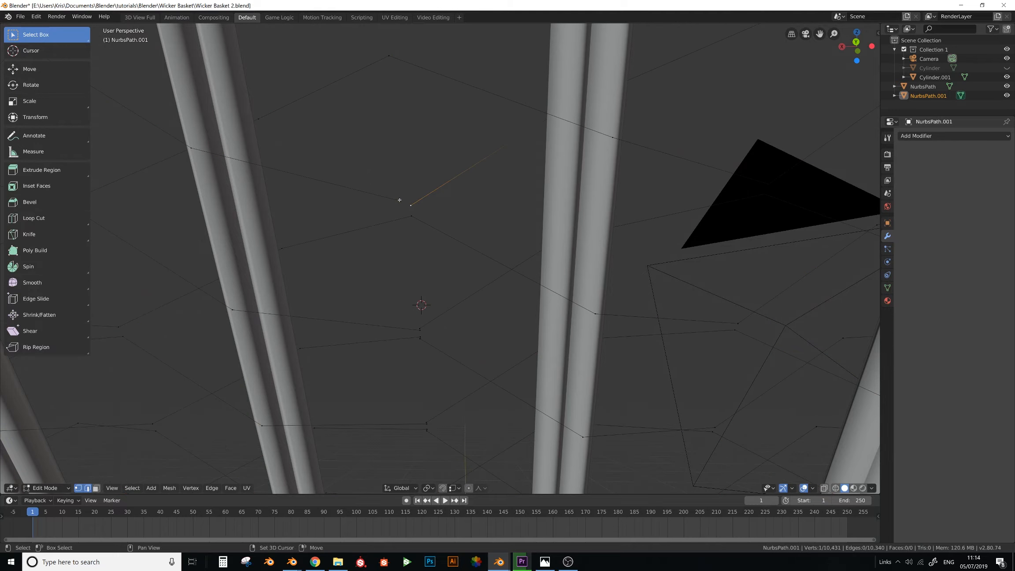
Merge the uppermost unjoined pair of strand end vertices at the seam, using At Center
key("ctrl+z")
key("F3")
key("alt+m")
left_click(439, 123)
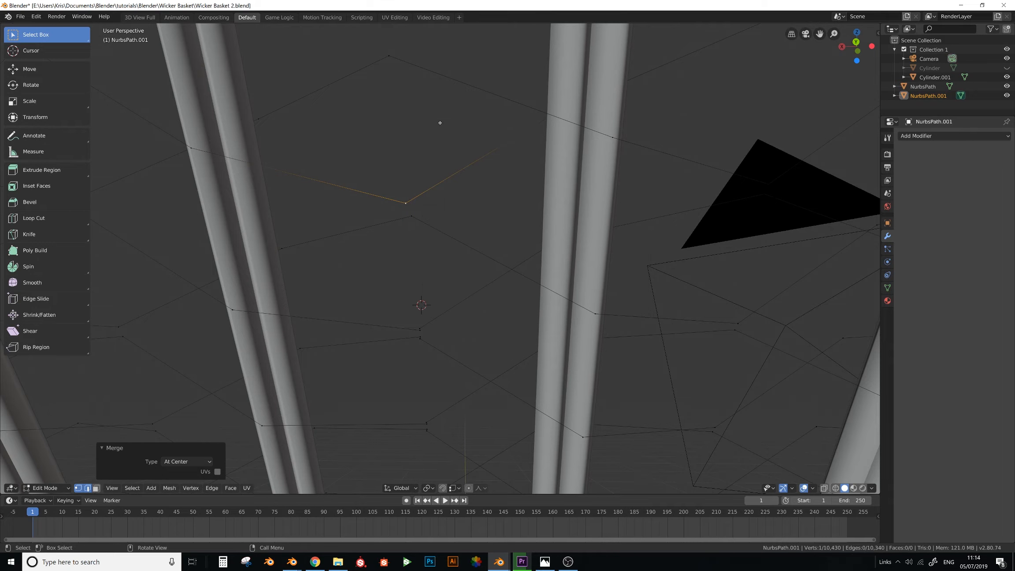
Merge the next pairs of strand end vertices below it at their centers, working down the seam
left_click(423, 330)
left_click(423, 329, "shift")
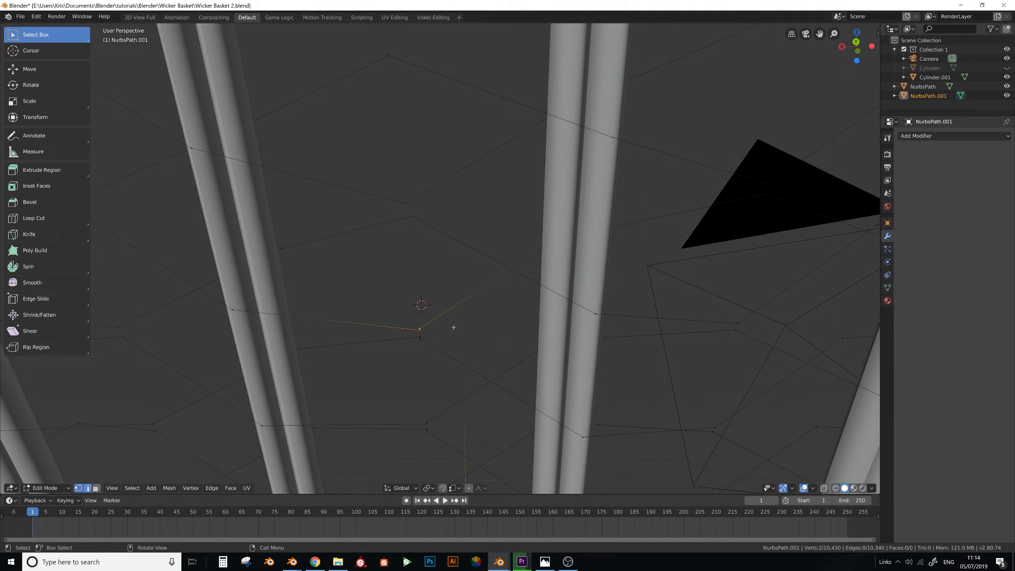
middle_click_drag(442, 340, 440, 269, "shift")
left_click(431, 341)
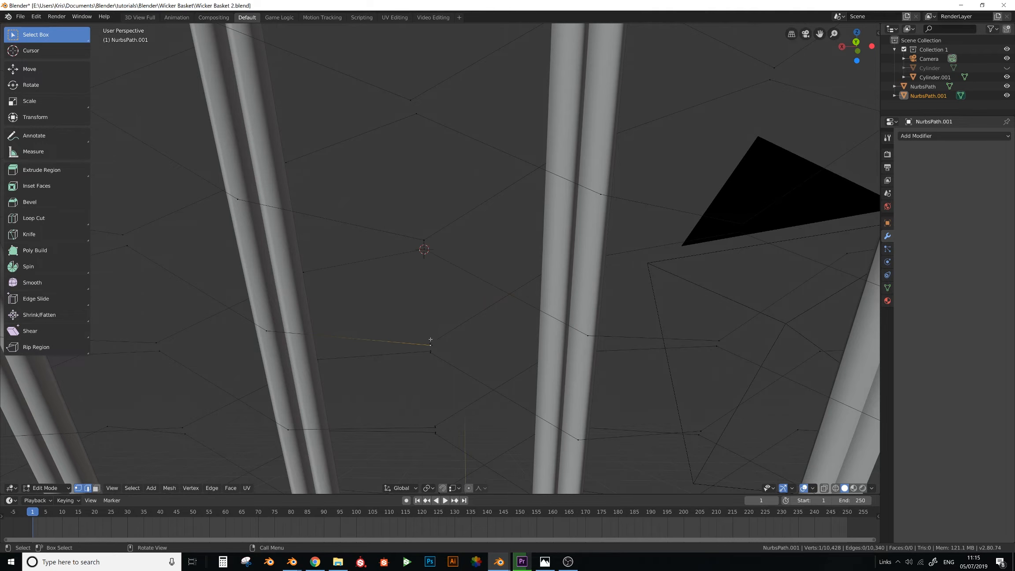
middle_click_drag(451, 349, 442, 234, "shift")
left_click(427, 302)
left_click(429, 304, "shift")
key("shift+r")
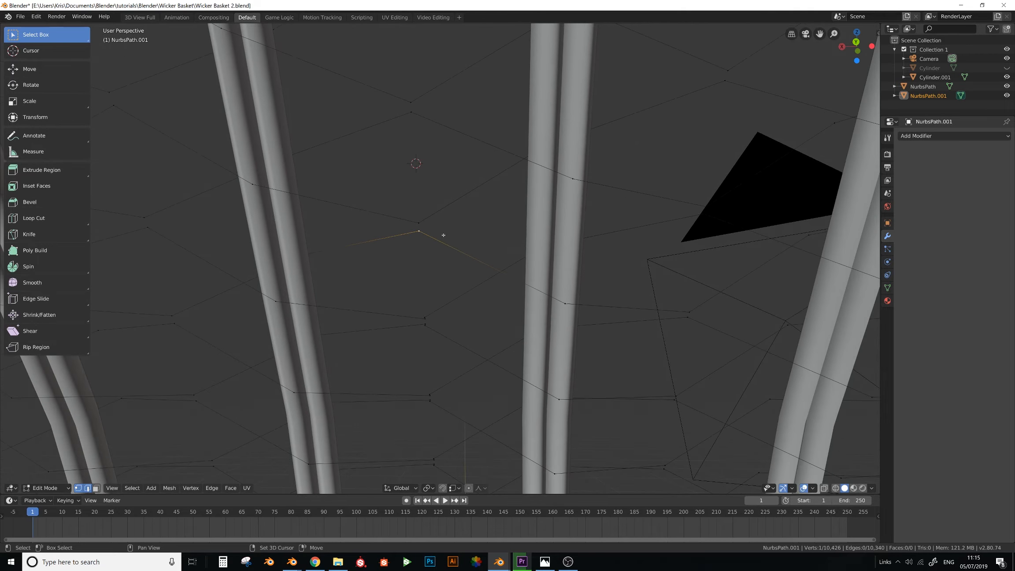
Merge the two pairs of strand end vertices in the next row down the seam, each at its center
left_click(423, 317)
left_click(426, 317, "shift")
left_click(425, 320)
left_click(426, 319, "shift")
left_click(428, 316)
left_click(430, 320, "shift")
key("shift+r")
left_click(425, 325)
left_click(445, 333, "shift")
key("shift+r")
Continue one row further down and merge both pairs of loose strand ends there at center
middle_click_drag(448, 274, 444, 220, "shift")
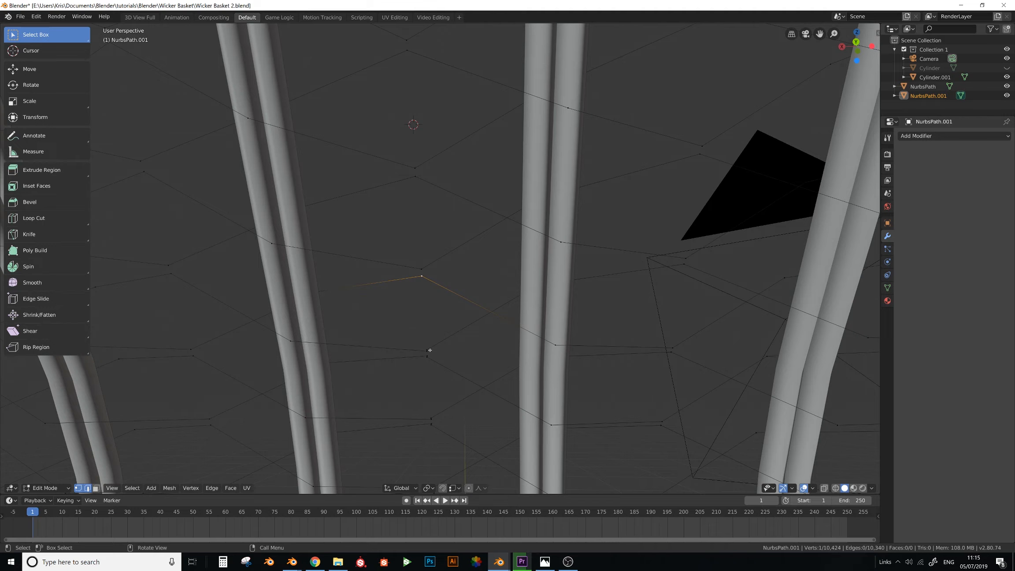
left_click(429, 350)
left_click(430, 351, "shift")
key("shift+r")
left_click(426, 356)
left_click(429, 356, "shift")
key("shift+r")
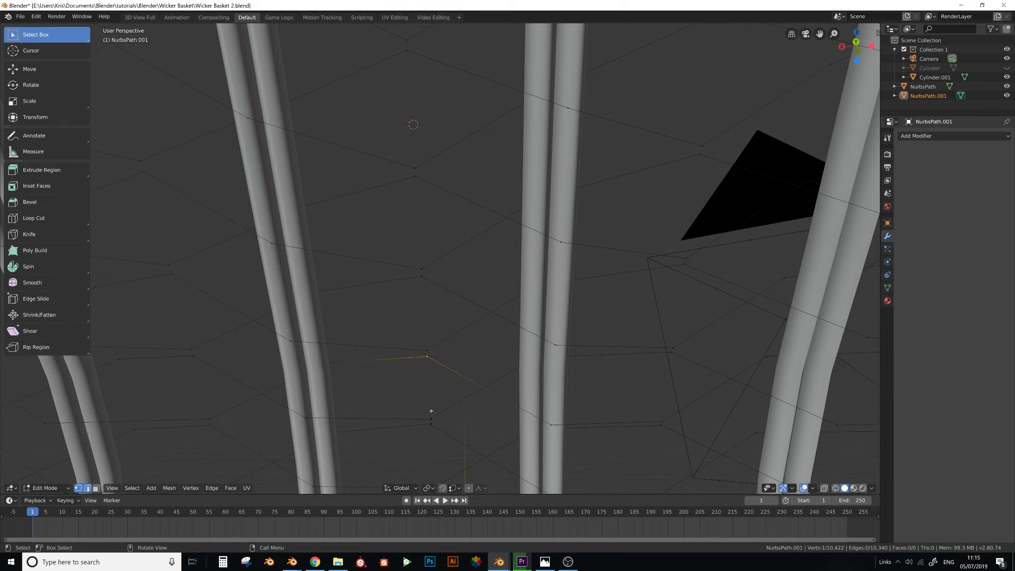
Merge the end vertex pairs of the lowest strands in view along the seam, using At Center
left_click(431, 418)
left_click(432, 424, "shift")
key("F3")
key("alt+m")
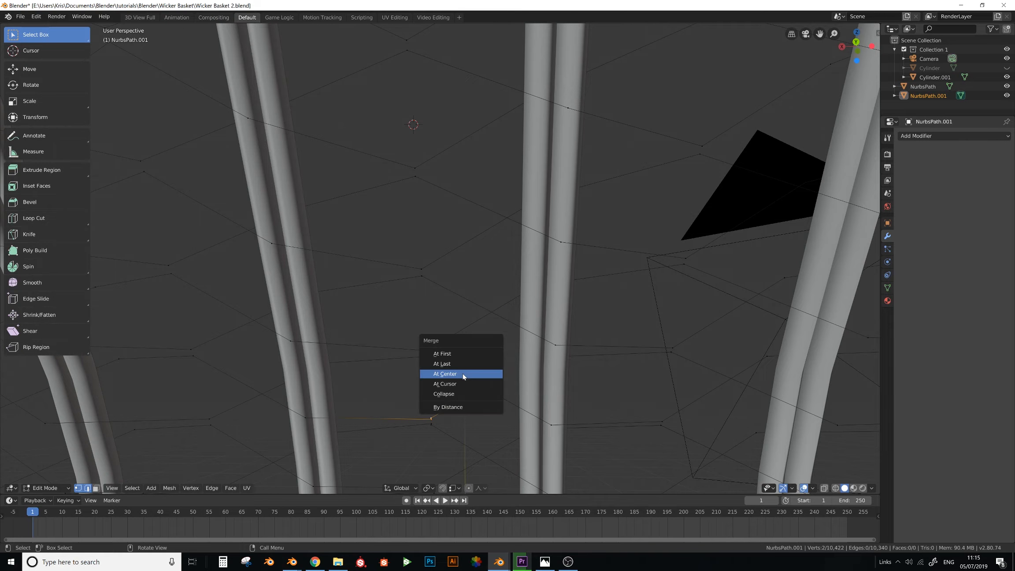
left_click(463, 374)
left_click(432, 425, "shift")
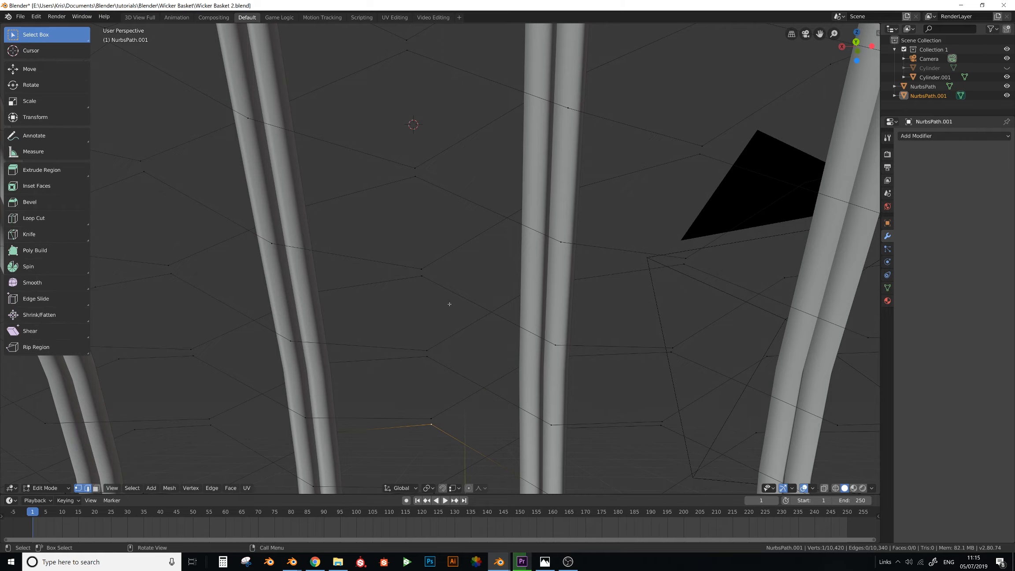
Leave mesh editing and convert the strands mesh to a curve
middle_click_drag(448, 301, 434, 165)
key("Tab")
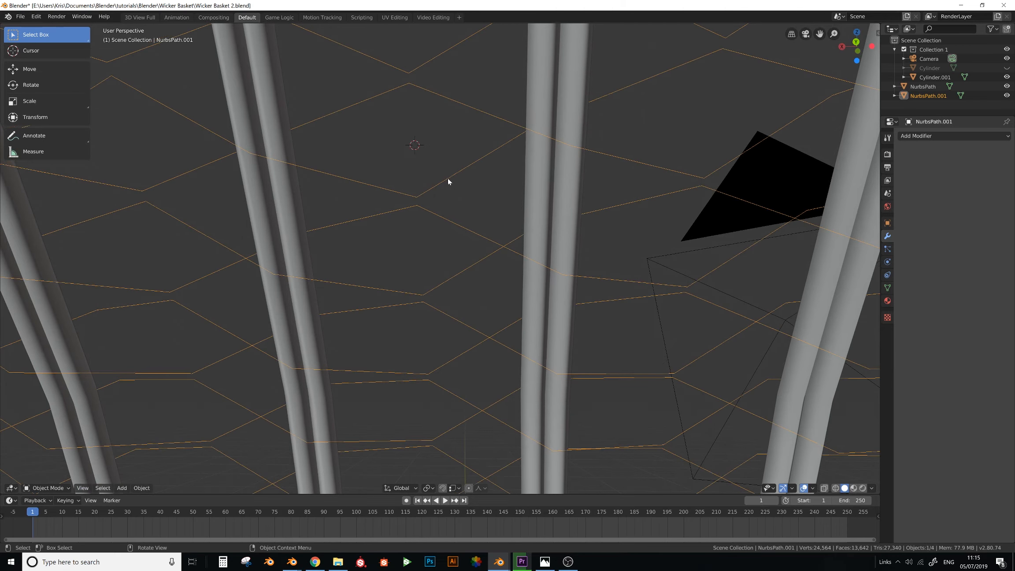
key("F3")
type("convert")
left_click(504, 199)
left_click(488, 186)
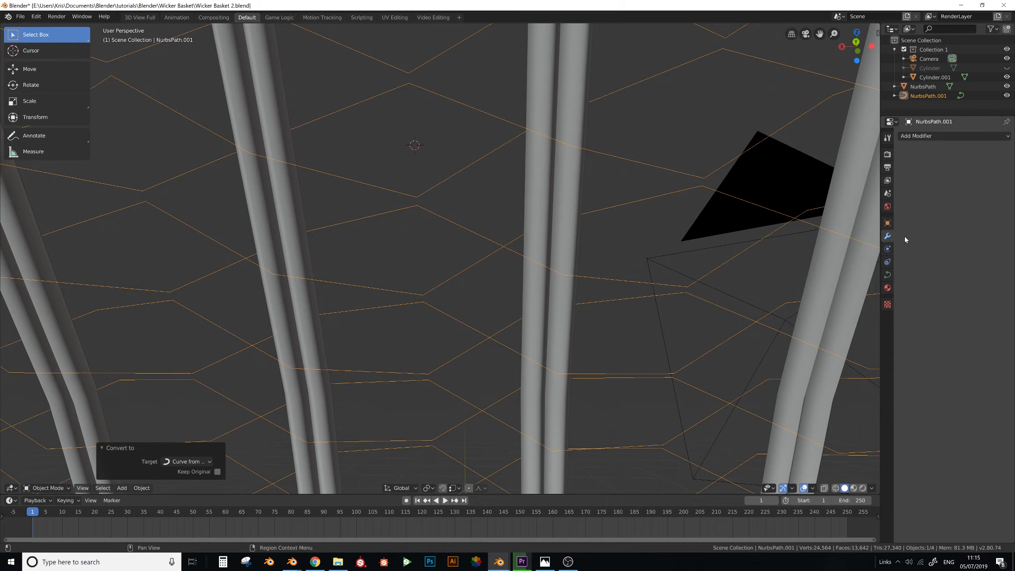
Add a Subdivision Surface modifier to the strand curve and set its bevel to depth 0.013 and resolution 0
left_click(925, 135)
left_click(854, 247)
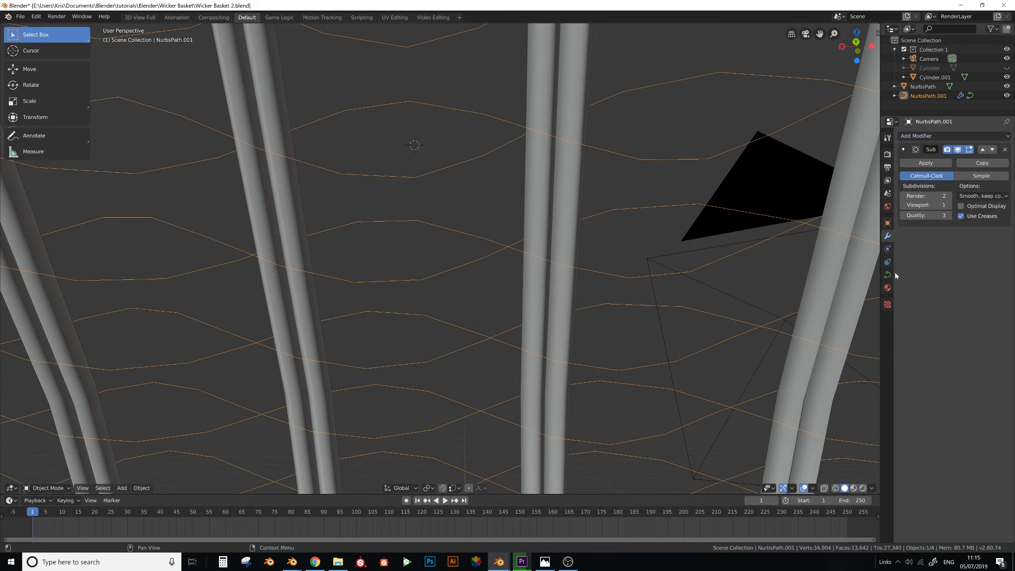
left_click(887, 275)
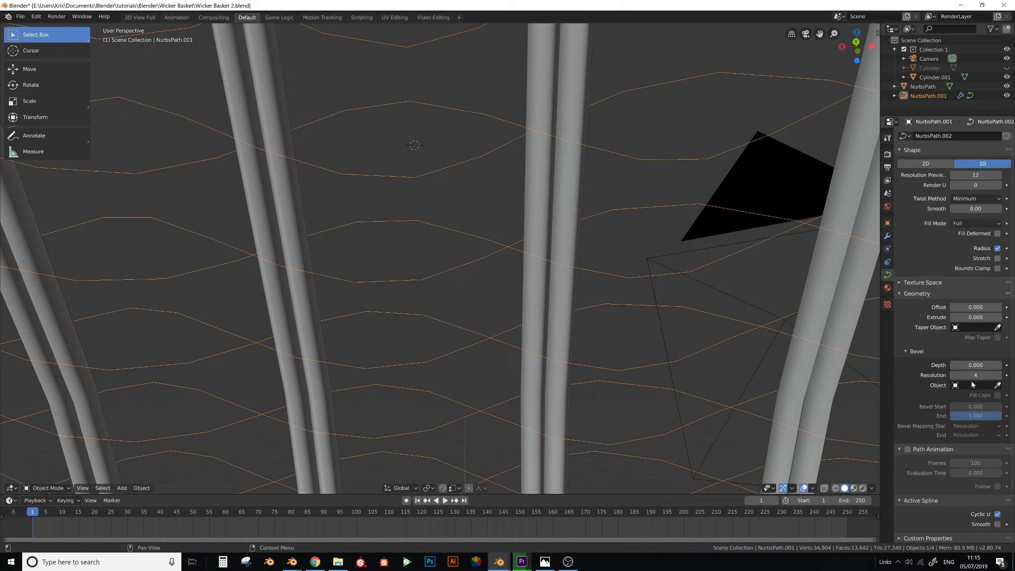
left_click_drag(955, 378, 988, 365)
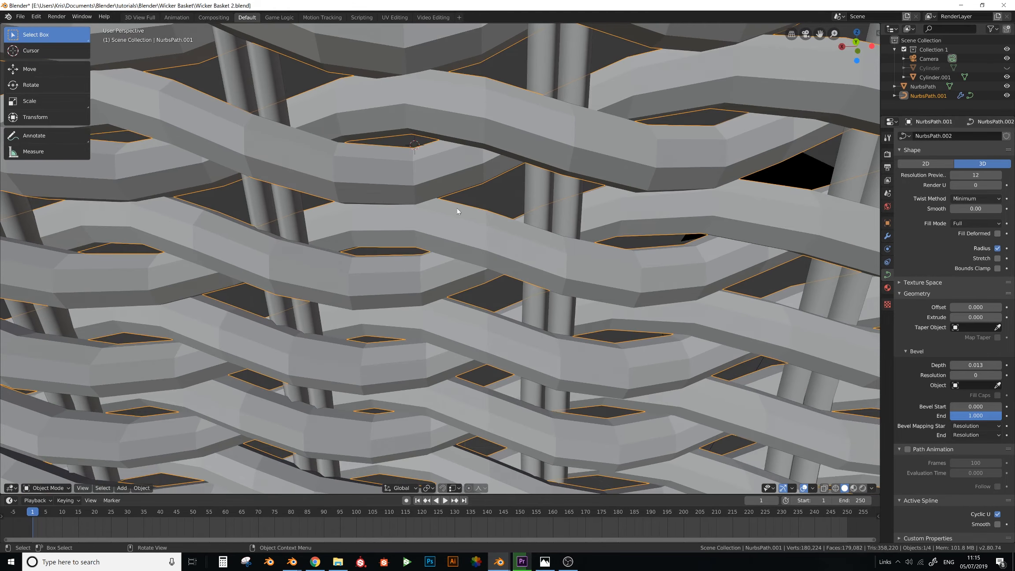
Apply smooth shading to the strands
scroll(432, 132, "down", 1)
middle_click_drag(443, 179, 400, 205)
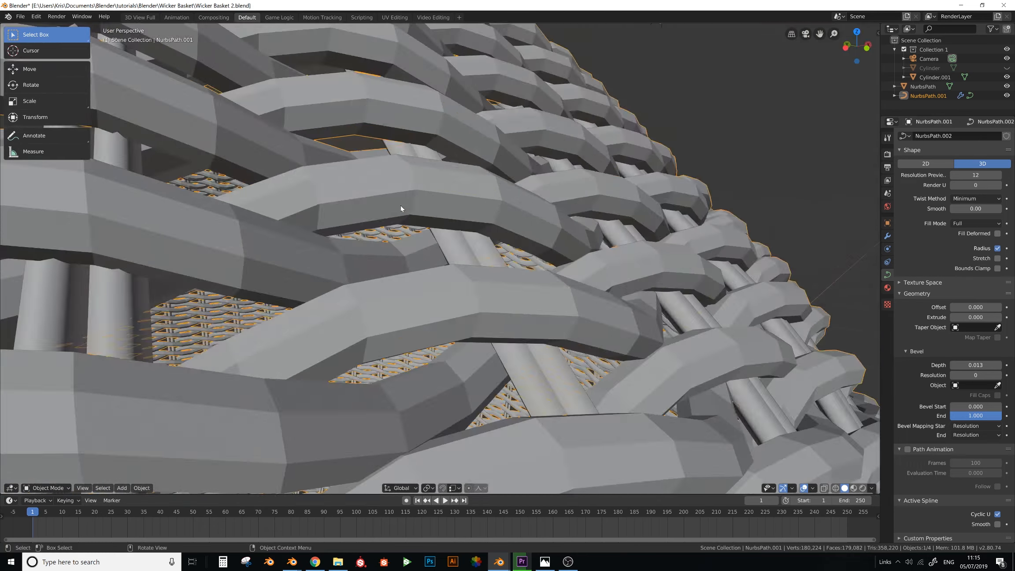
scroll(407, 216, "down", 6)
middle_click_drag(445, 246, 429, 233)
right_click(434, 225)
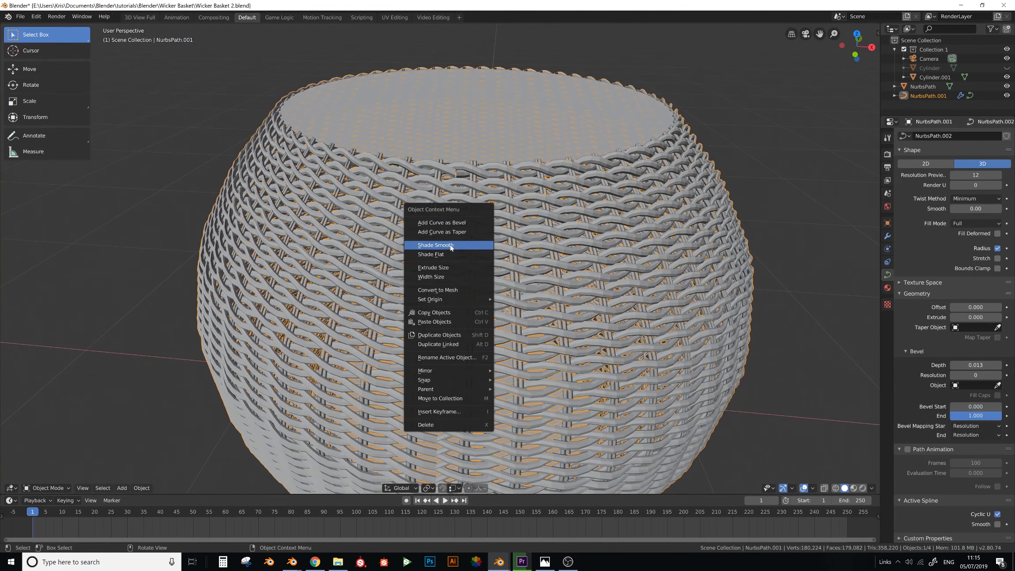
left_click(462, 249)
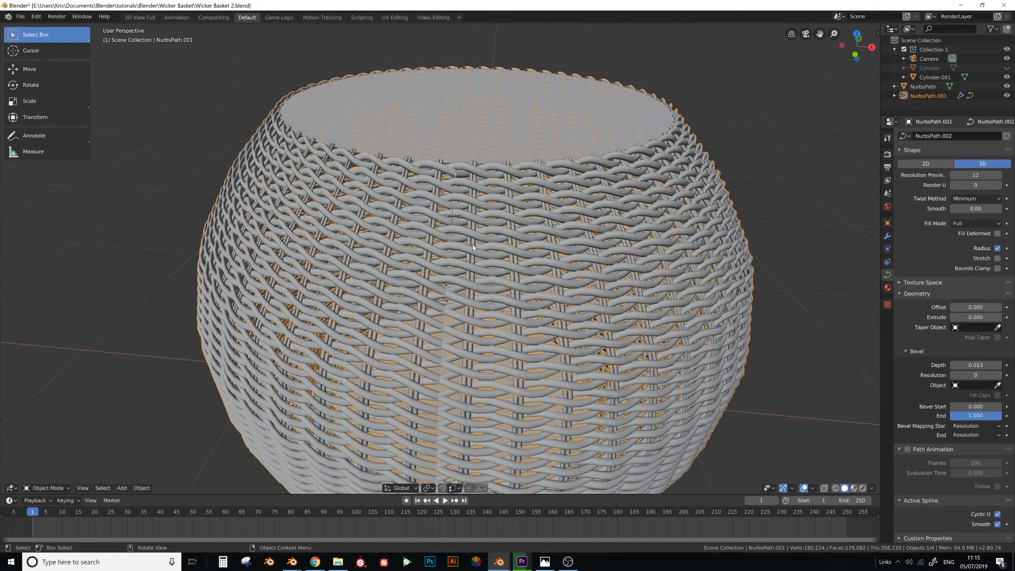
Inspect the woven strands around the seam up close and remove their Subdivision Surface modifier
scroll(449, 247, "up", 5)
middle_click_drag(438, 253, 442, 272)
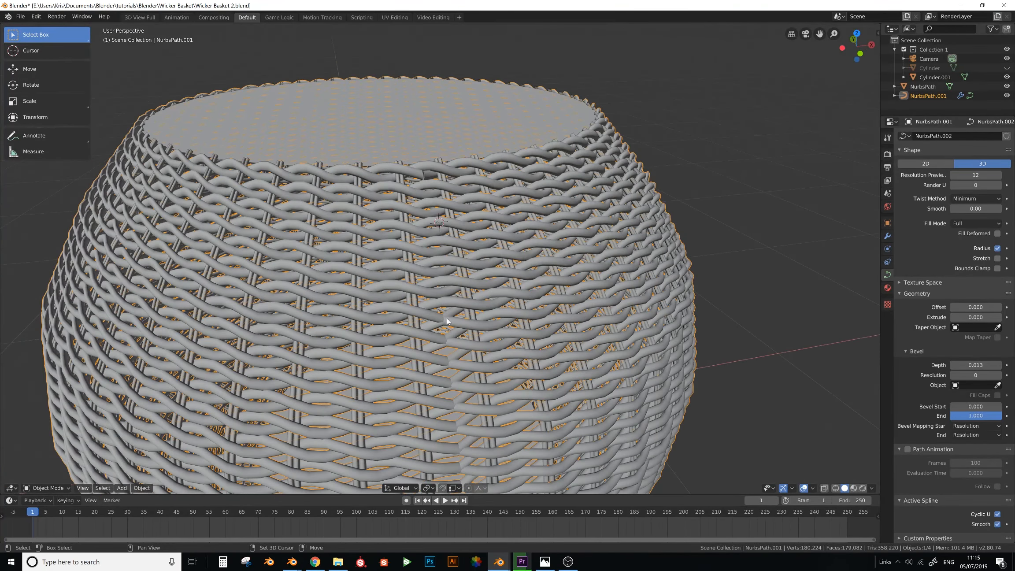
middle_click_drag(446, 318, 442, 254, "shift")
middle_click_drag(374, 132, 394, 198, "shift")
scroll(395, 198, "up", 3)
middle_click_drag(393, 284, 401, 288, "shift")
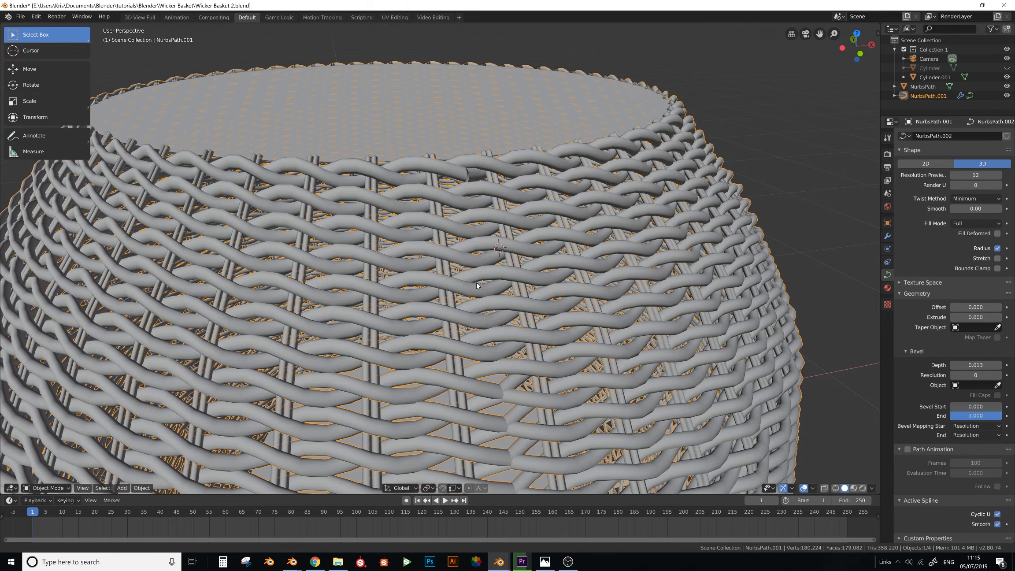
middle_click_drag(462, 308, 476, 286, "shift")
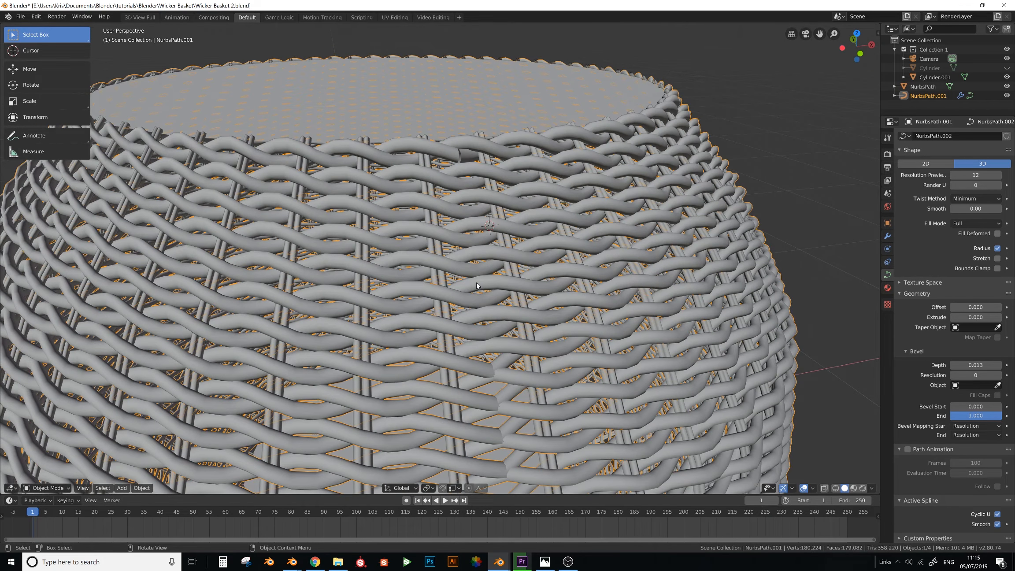
left_click(887, 236)
left_click(1006, 149)
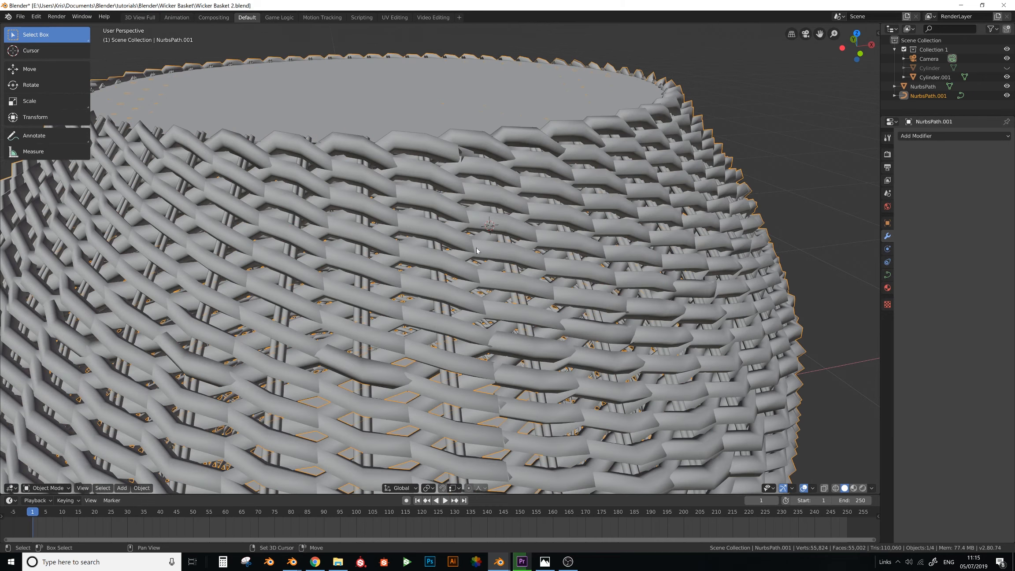
Convert the thickened strand curve to a mesh and open it for editing
key("F3")
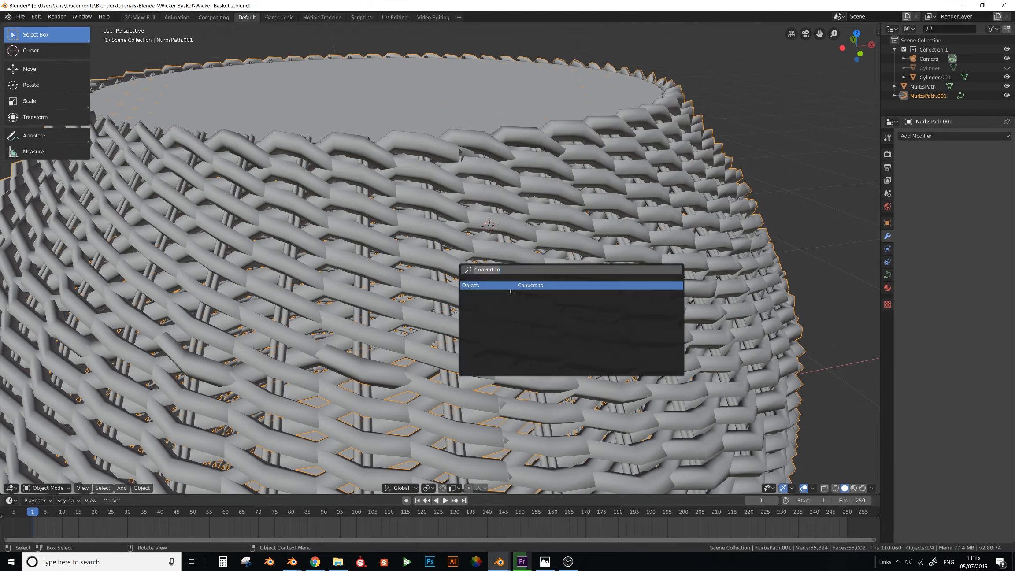
left_click(512, 289)
left_click(509, 300)
middle_click_drag(498, 303, 475, 314, "shift")
scroll(475, 314, "up", 1)
key("Tab")
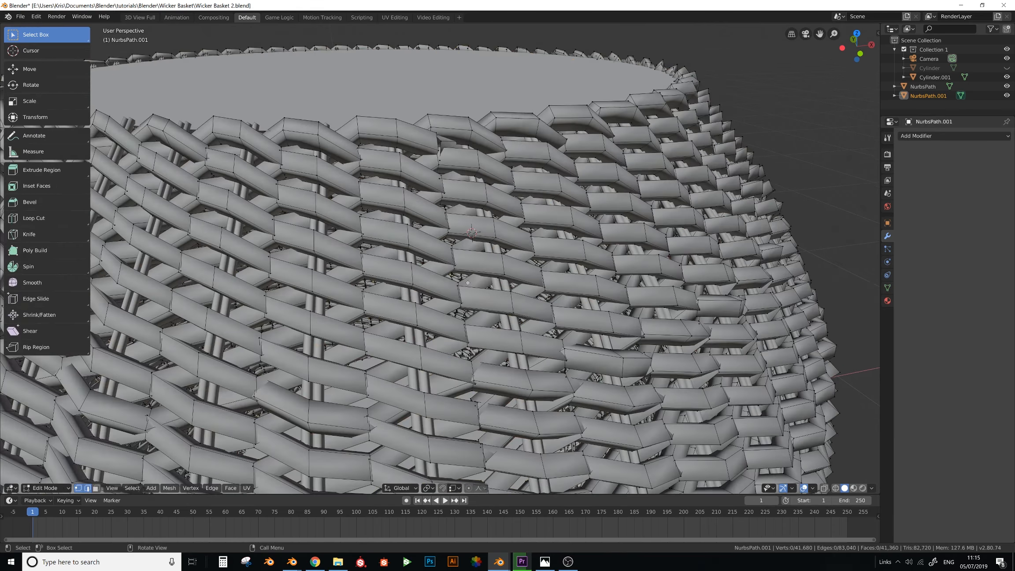
Select the lengthwise edge loop along the underside of one strand and check its path in wireframe shading
left_click(444, 259, "alt")
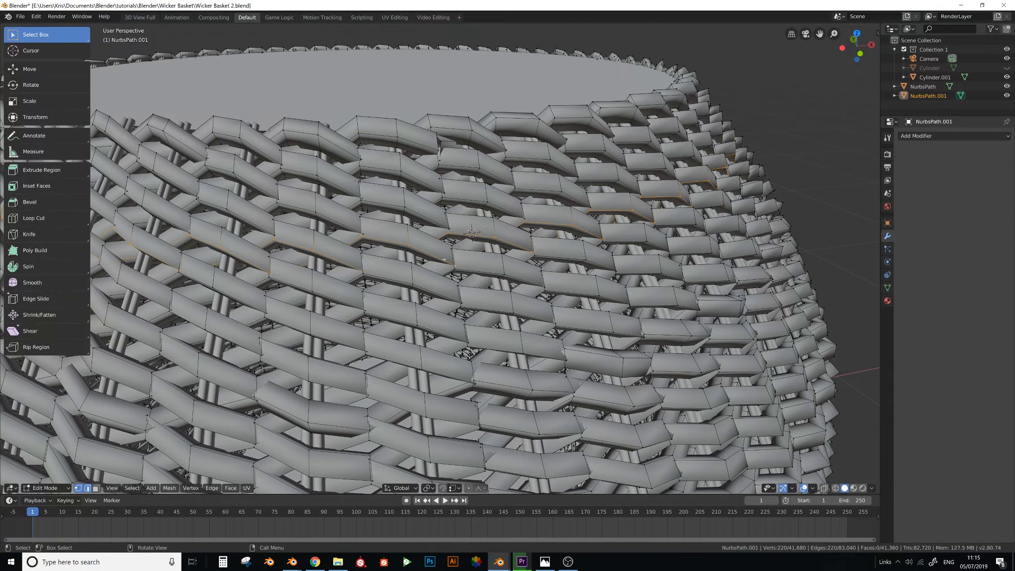
key("z")
left_click(438, 250)
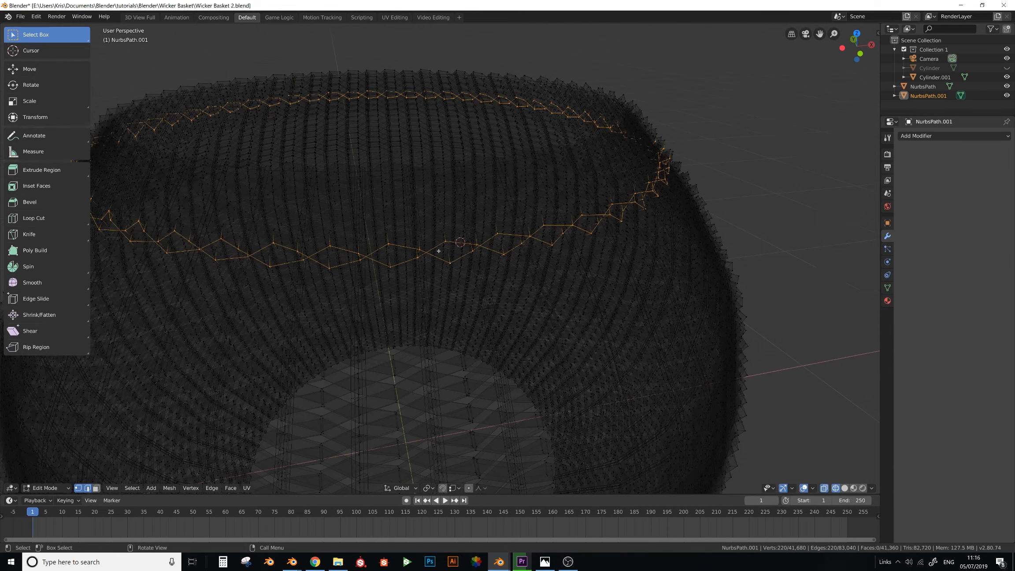
scroll(438, 251, "up", 1)
key("z")
left_click(541, 258)
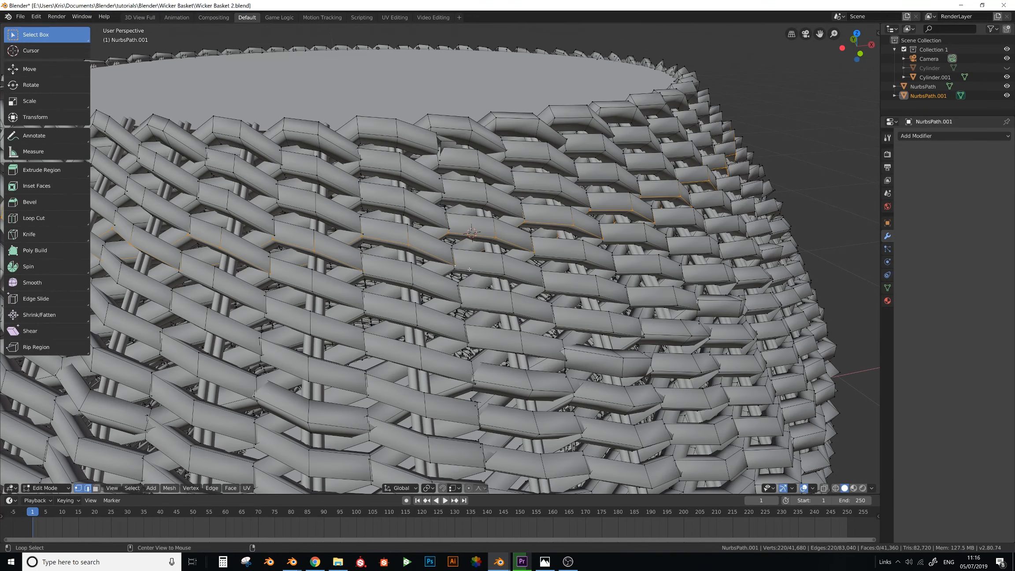
Add the lengthwise loops of the three strands below and one edge ring around each of the four strands to the selection
left_click(480, 290, "alt+shift")
left_click(481, 333, "alt+shift")
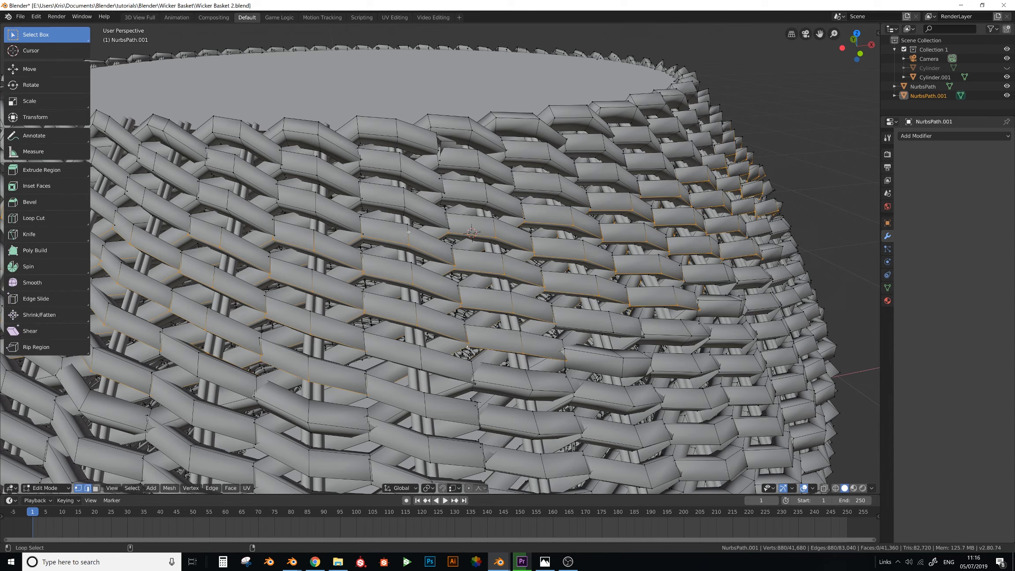
left_click(413, 285, "alt+shift")
left_click(423, 392, "alt+shift")
Mark the selected edge loops as UV seams
key("F3")
type("Convert to")
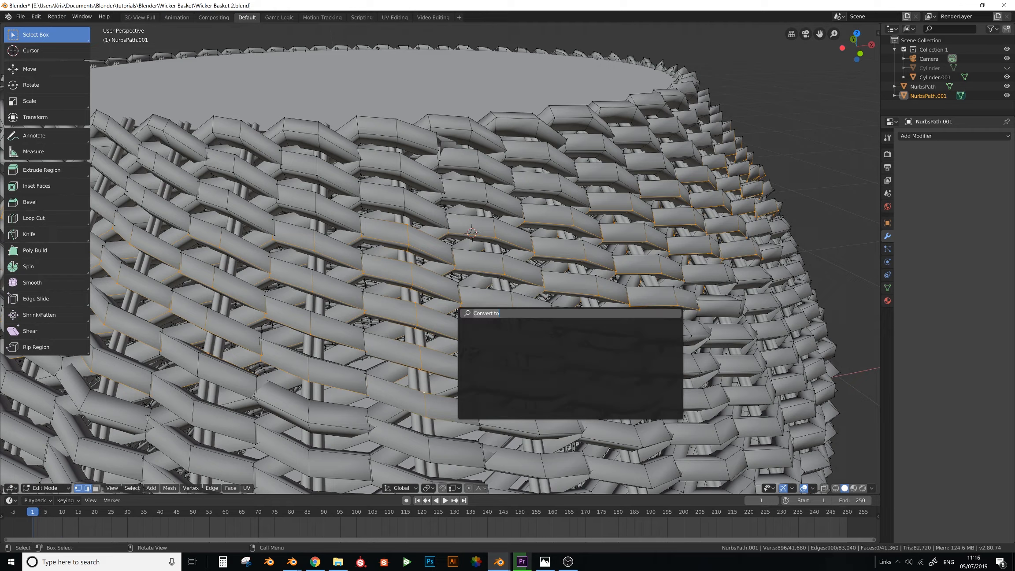
type("mark")
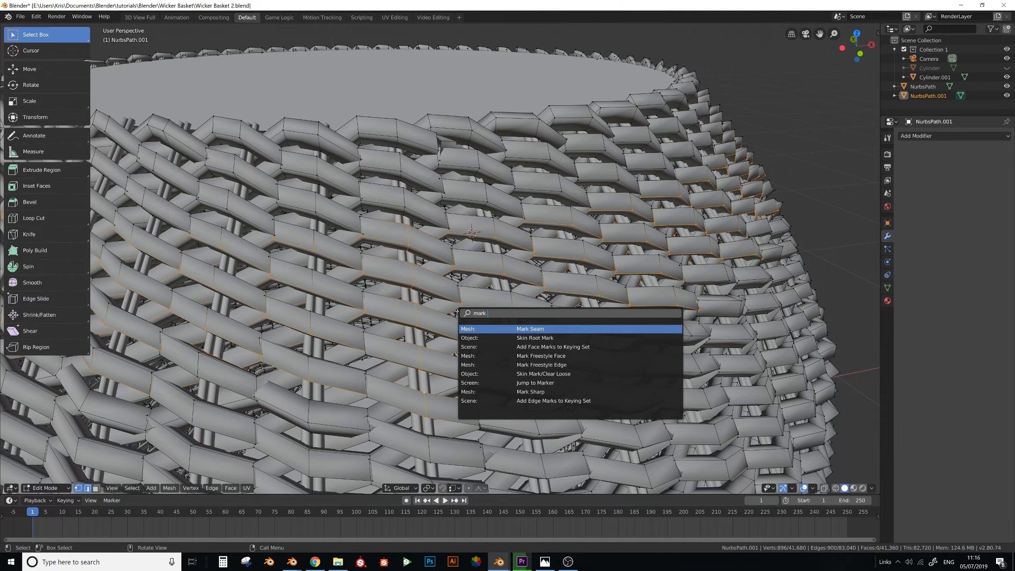
key("Return")
Select the whole strands mesh, unwrap it and clear the selection
key("a")
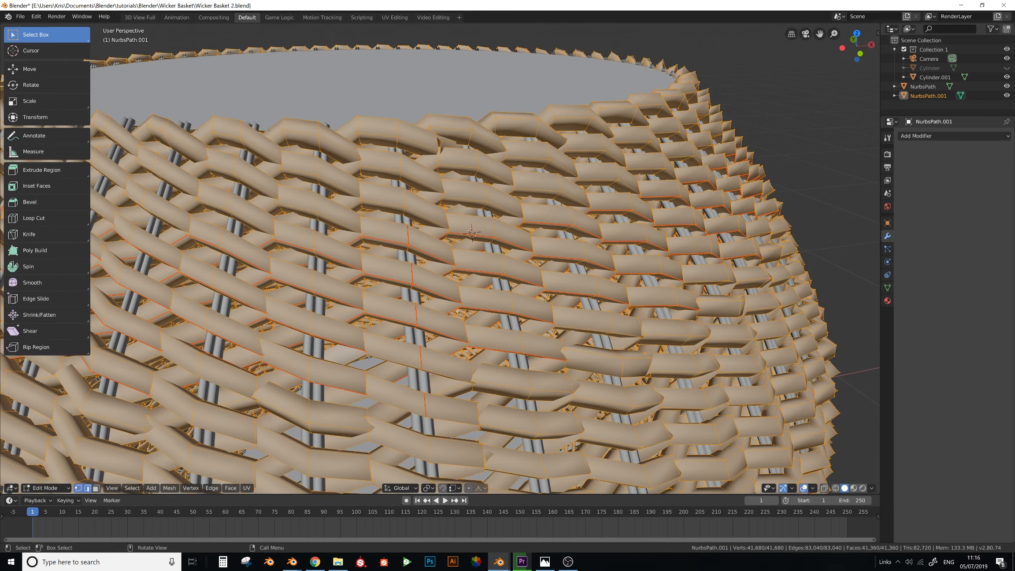
key("u")
left_click(457, 313)
key("alt+a")
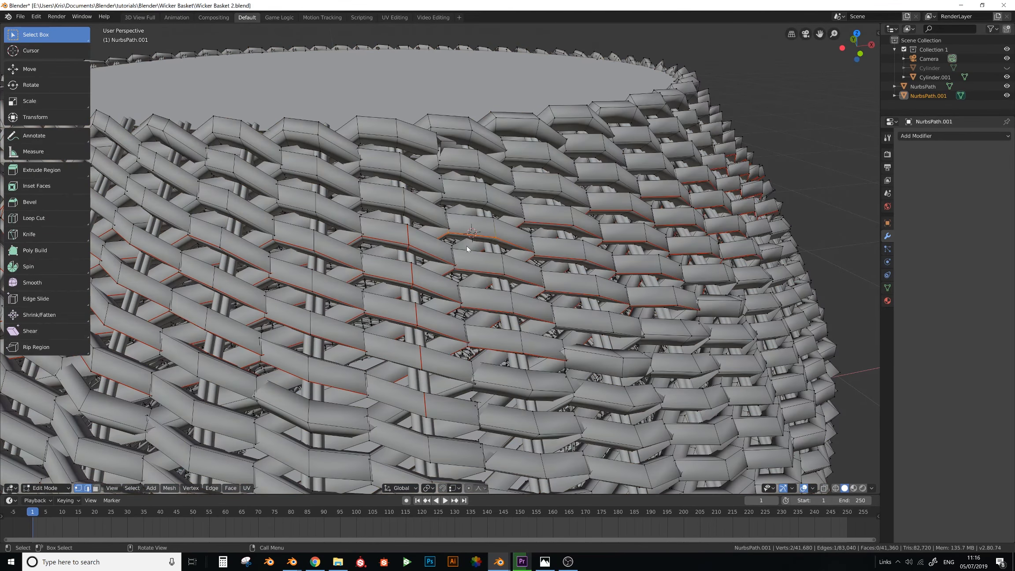
Leave mesh editing and add a Subdivision Surface modifier to the strands mesh
key("Tab")
scroll(466, 245, "down", 5)
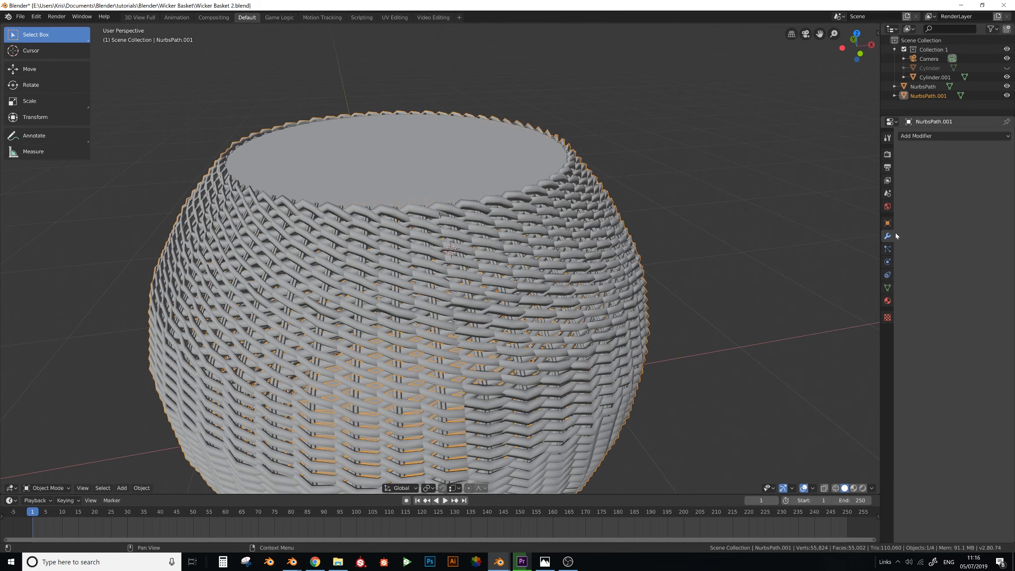
left_click(925, 136)
key("Return")
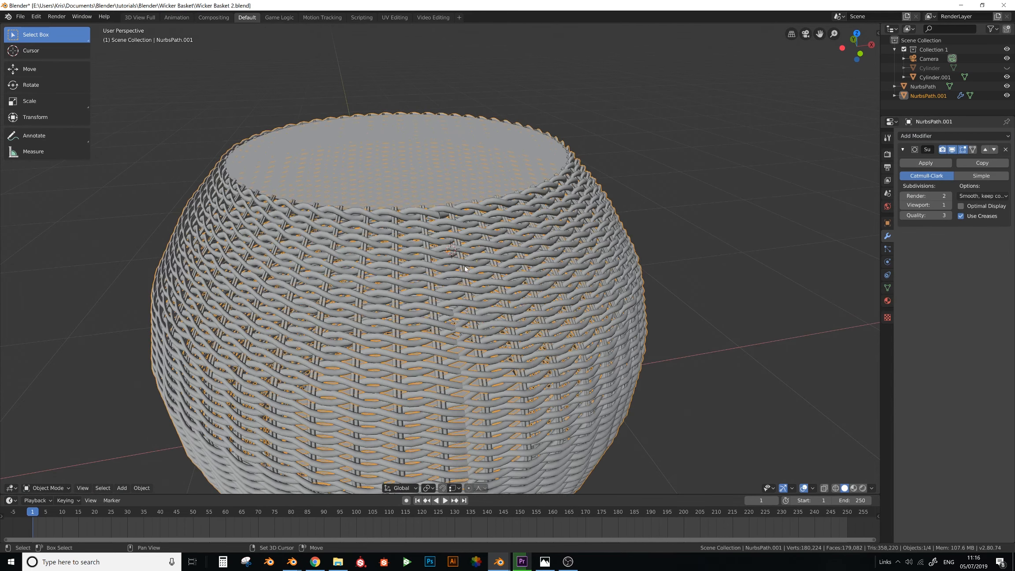
scroll(470, 266, "up", 3)
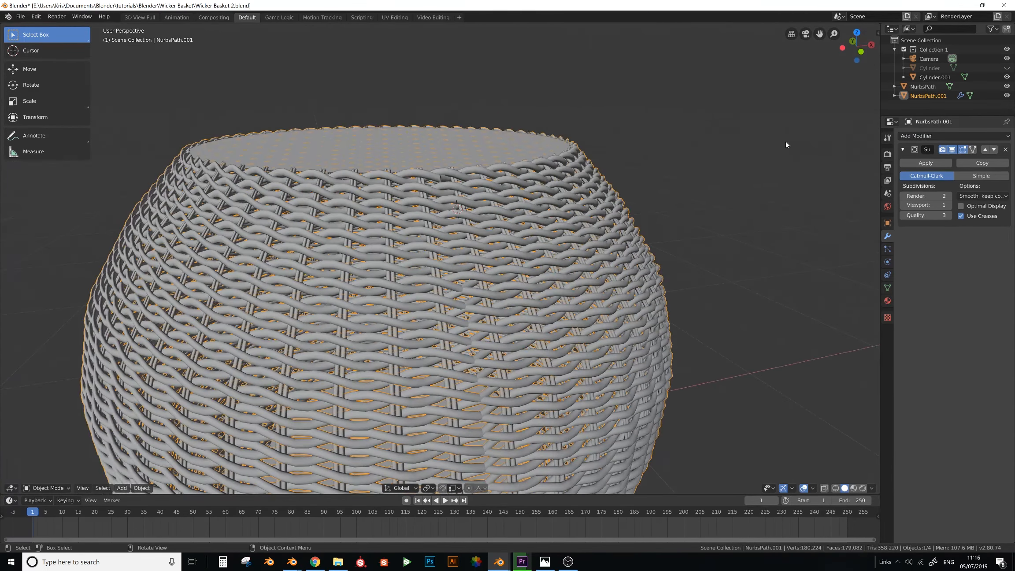
Open the iMeshh Asset Manager and filter its library to the Materials category and Wood subcategory
key("n")
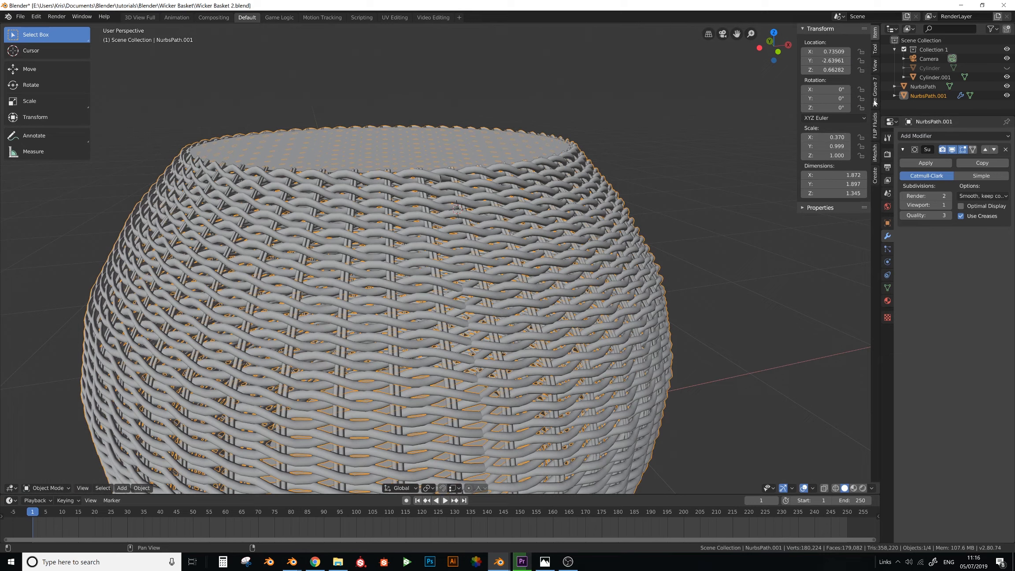
left_click(875, 154)
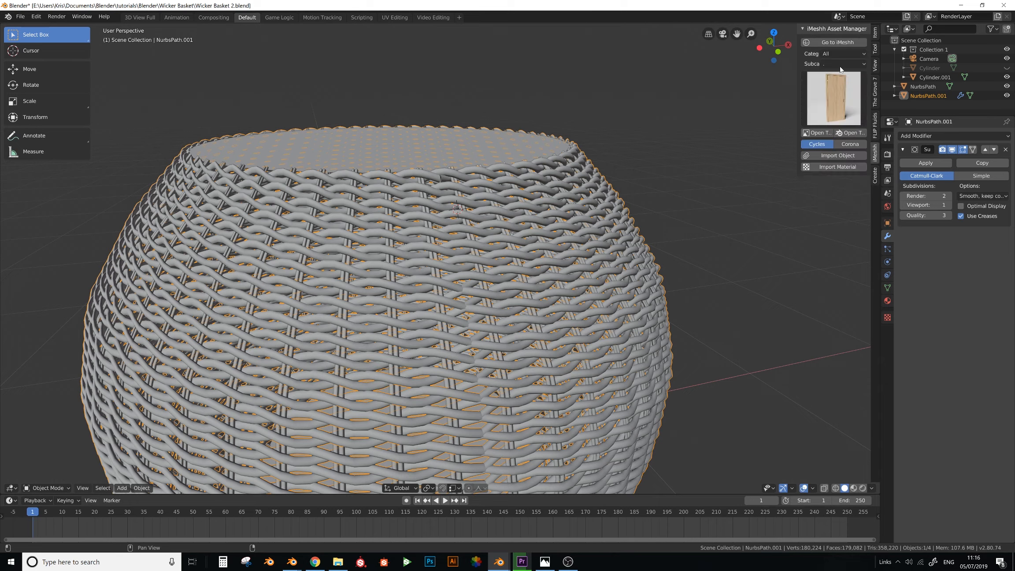
left_click(842, 53)
left_click(834, 195)
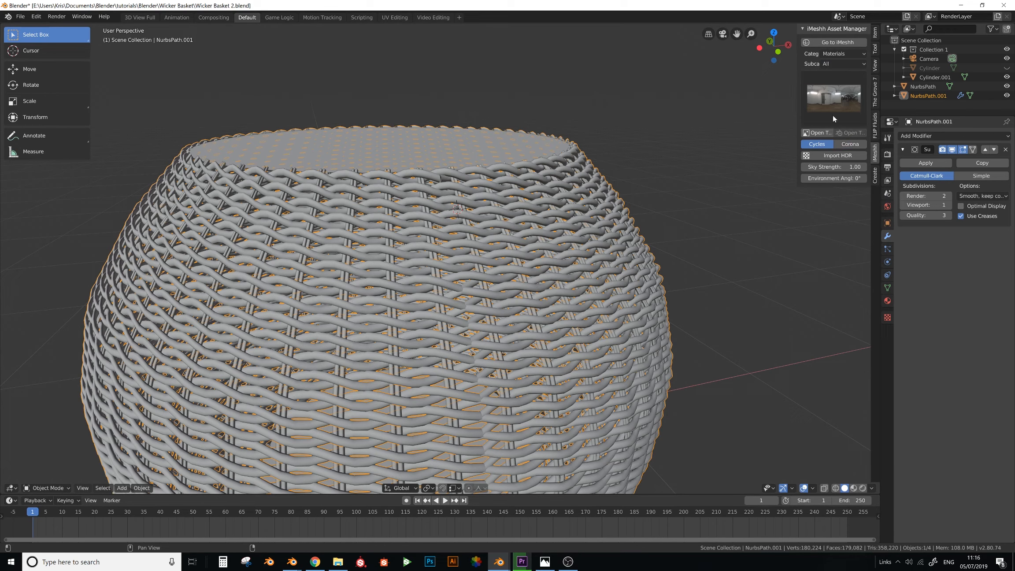
left_click(842, 64)
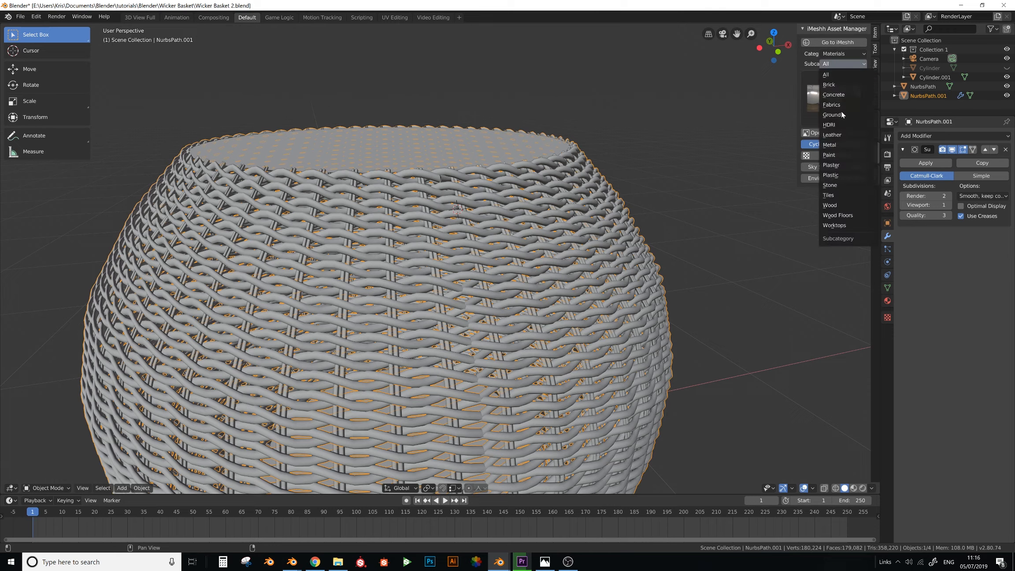
left_click(838, 54)
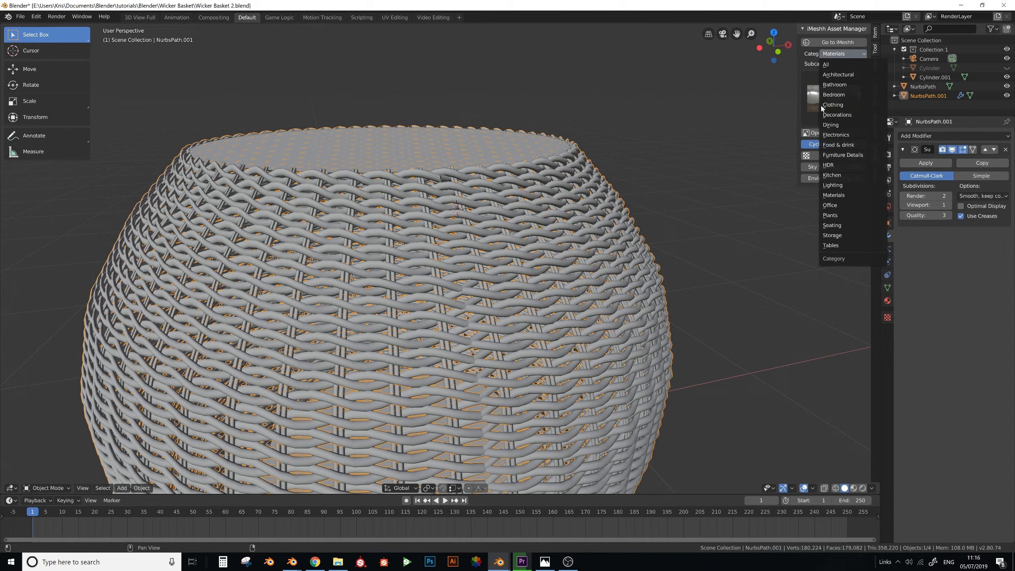
left_click(833, 195)
left_click(842, 64)
left_click(840, 204)
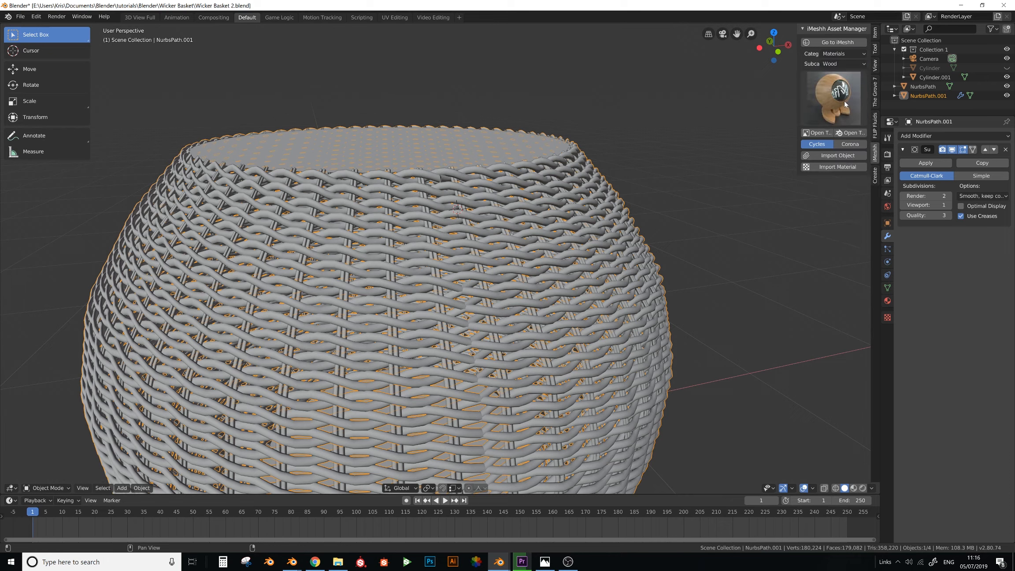
Import the iMeshh Wood17 4K material onto the strands and split the 3D viewport to open a Shader Editor beside it
left_click(838, 167)
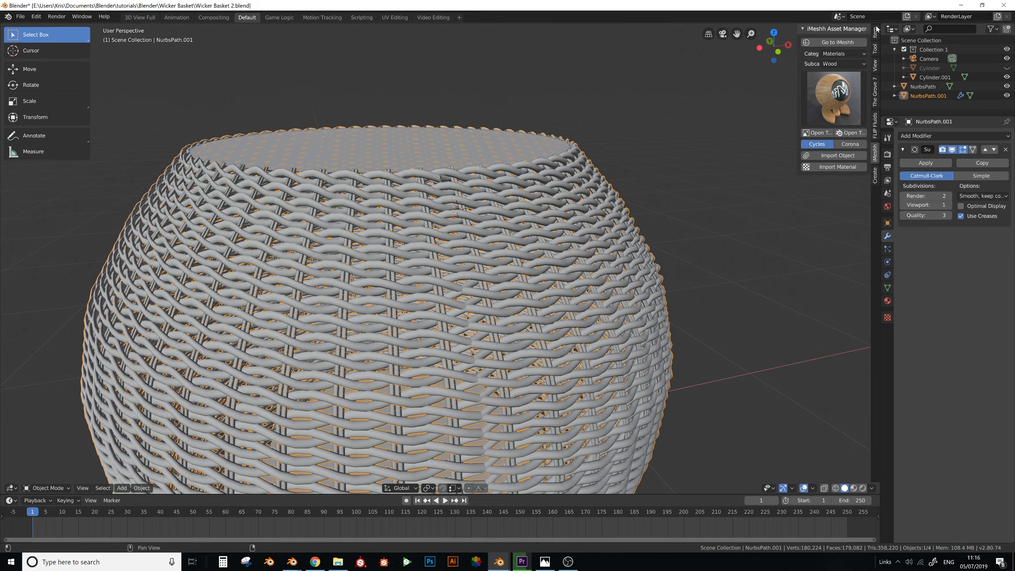
left_click_drag(741, 49, 623, 46)
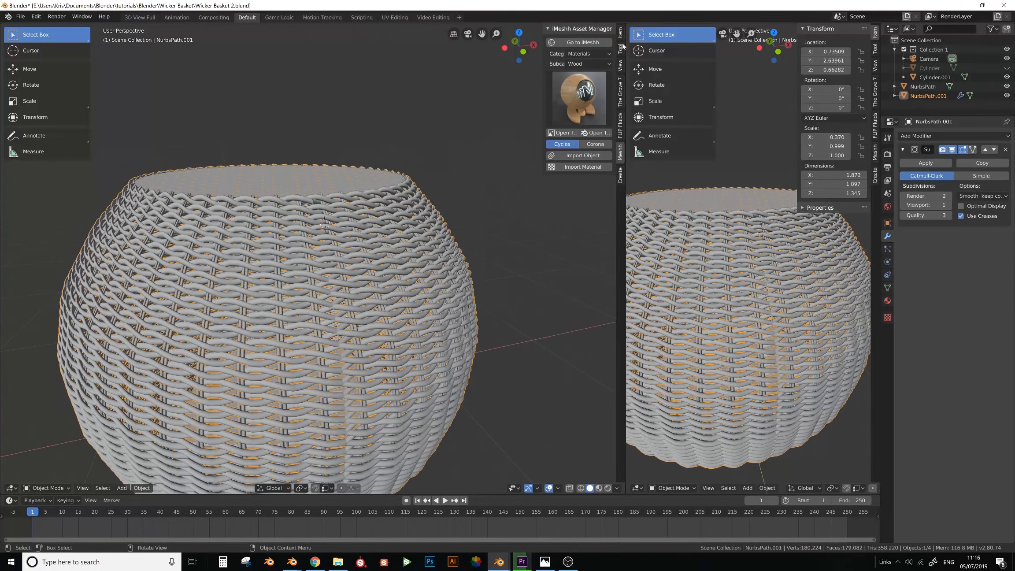
left_click(637, 488)
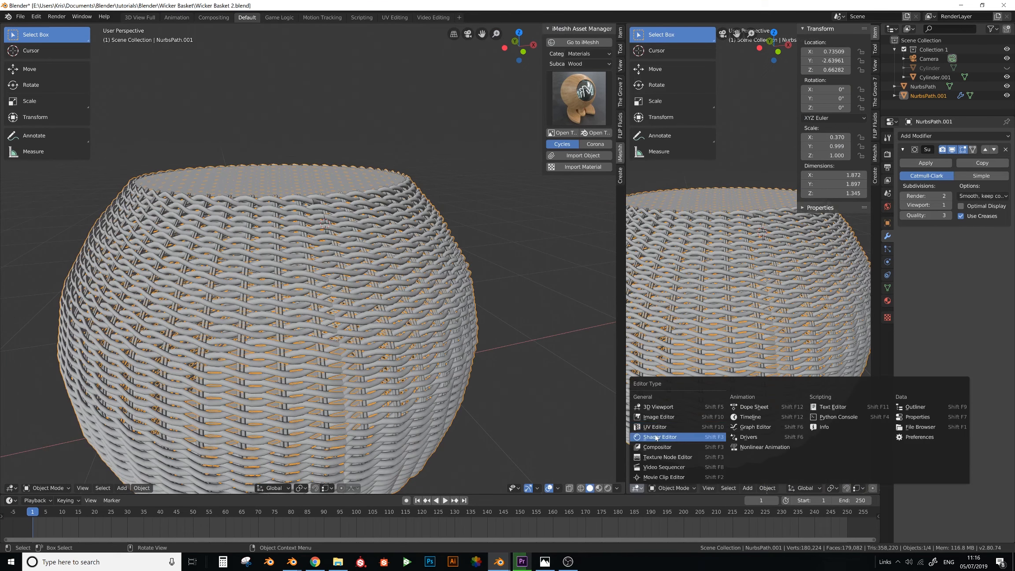
left_click(651, 426)
middle_click_drag(689, 306, 818, 367)
scroll(673, 222, "up", 7)
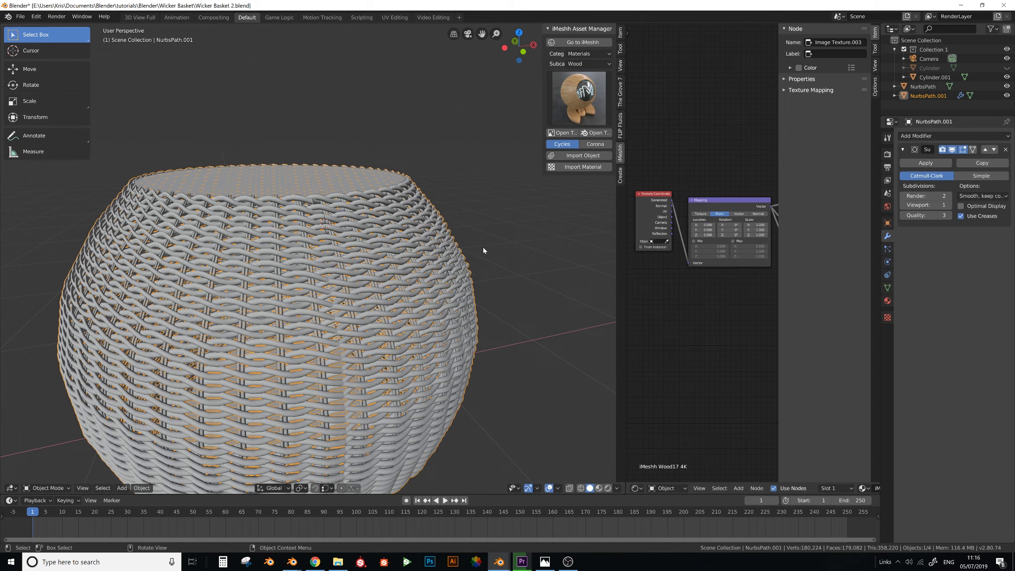
Select the basket's inner cylinder, canes and strands, with the strands active, and link the strands' material to the other objects
middle_click_drag(356, 280, 339, 341)
left_click(360, 125)
scroll(341, 418, "down", 1)
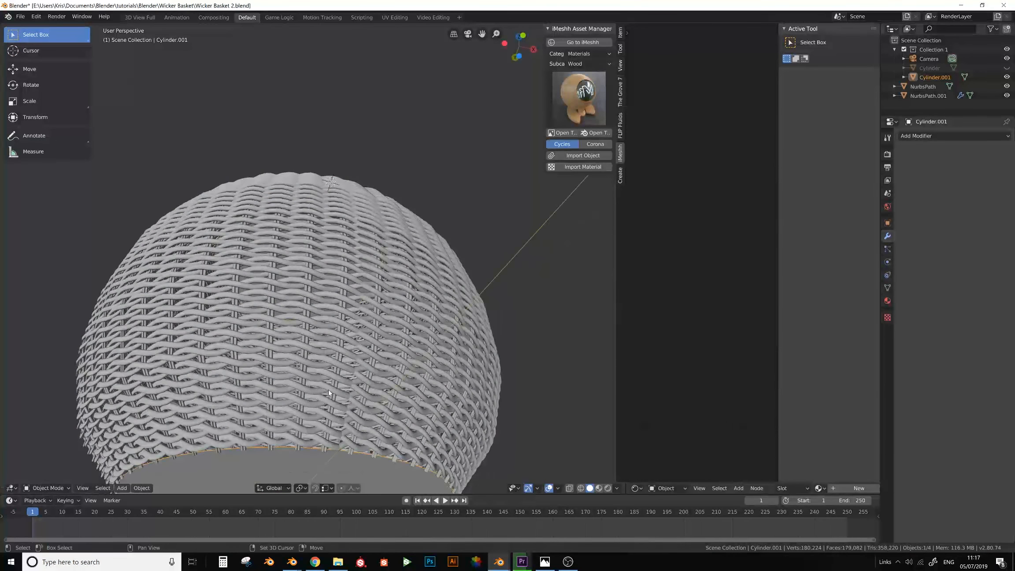
left_click(330, 424, "shift")
left_click(334, 420, "shift")
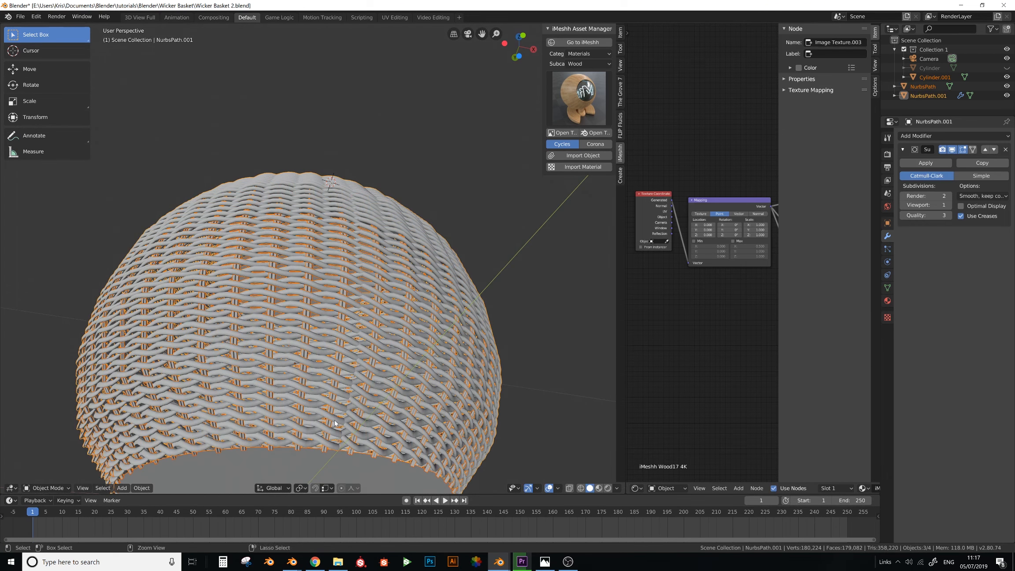
key("ctrl+l")
key("m")
Clear the selection and preview the basket's wood material from several angles in Rendered shading
scroll(360, 318, "down", 4)
middle_click_drag(359, 286, 362, 339)
middle_click_drag(358, 264, 385, 299, "shift")
scroll(385, 297, "up", 4)
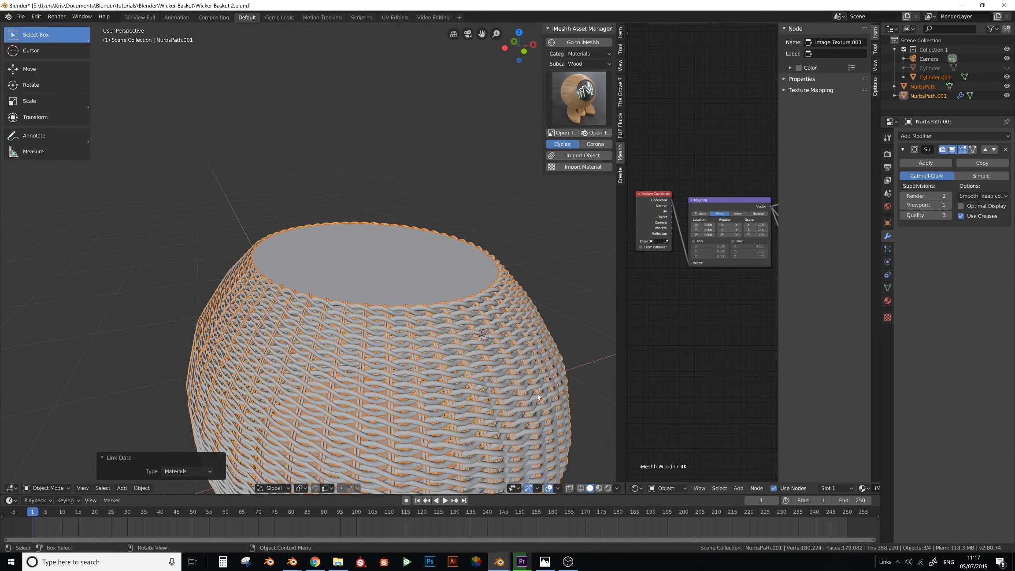
key("alt+a")
middle_click_drag(536, 394, 458, 342)
key("z")
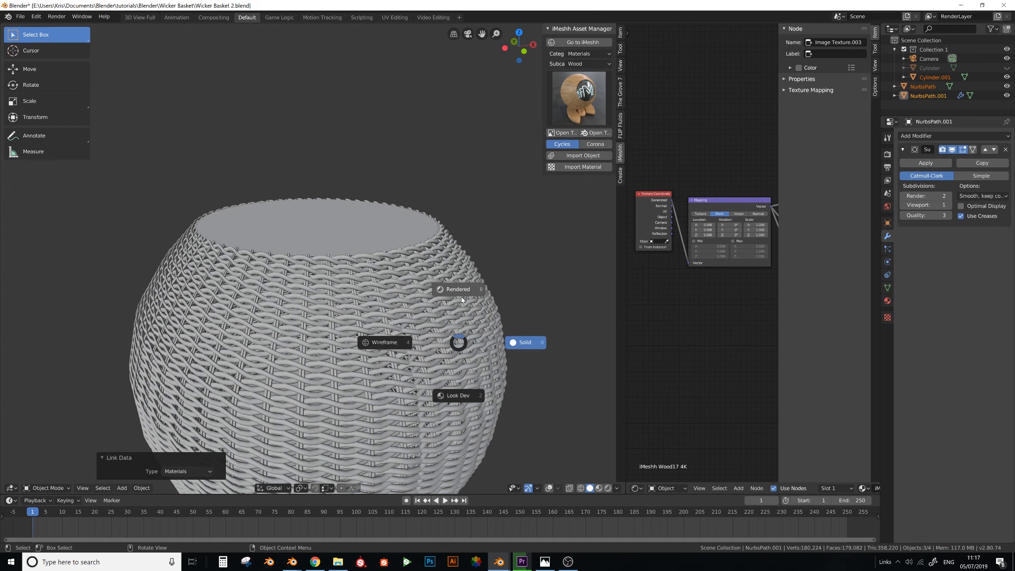
left_click(462, 296)
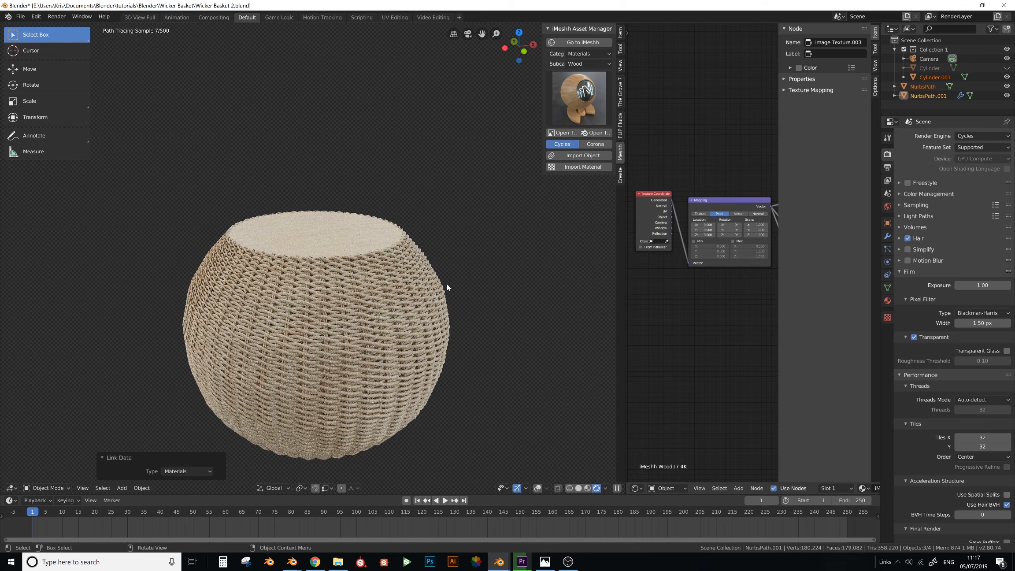
middle_click_drag(446, 284, 293, 289)
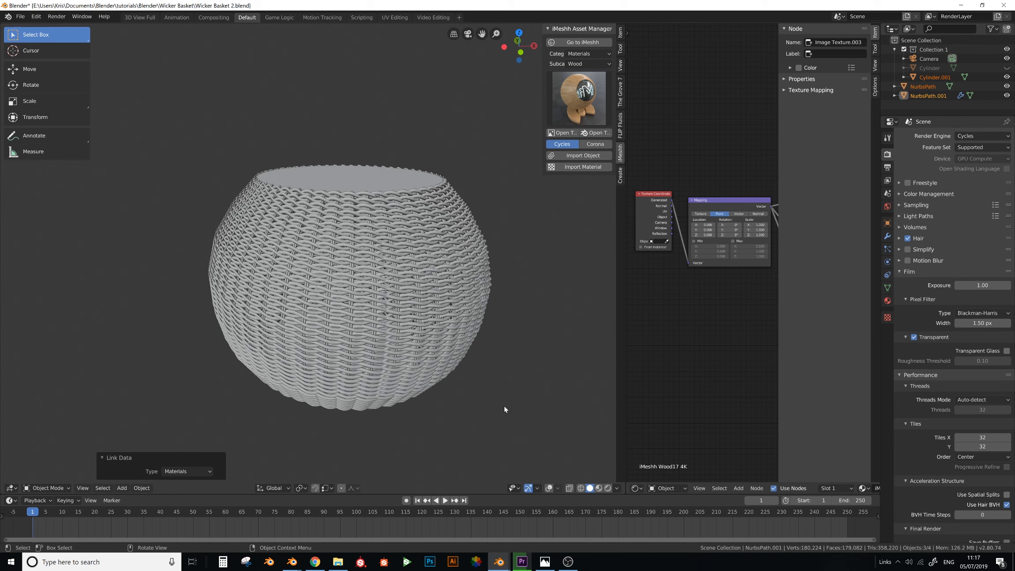
Switch to Photos to examine the finished wicker chair image, and return to the basket model in Blender
left_click(545, 562)
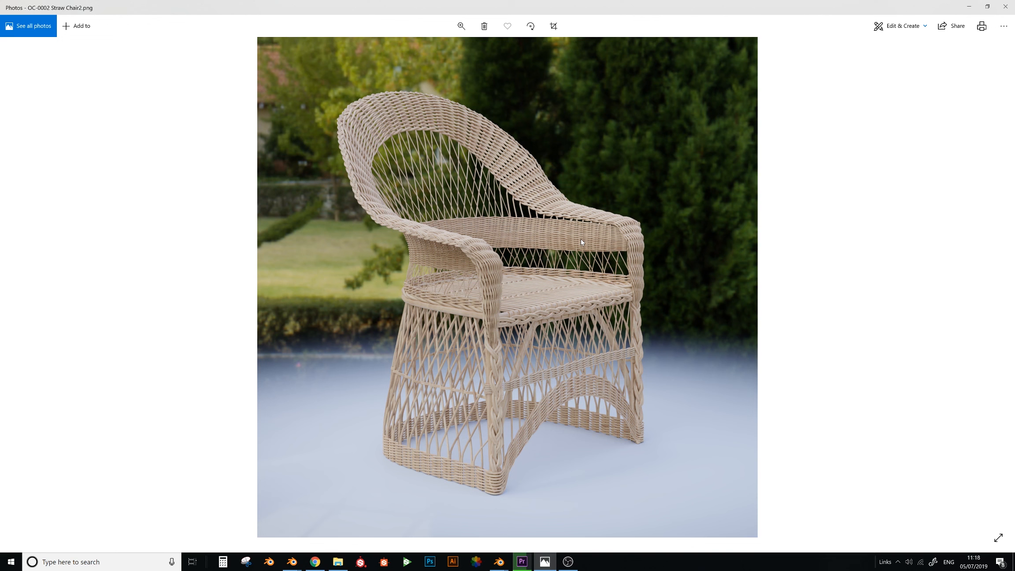
left_click(968, 6)
left_click(403, 304)
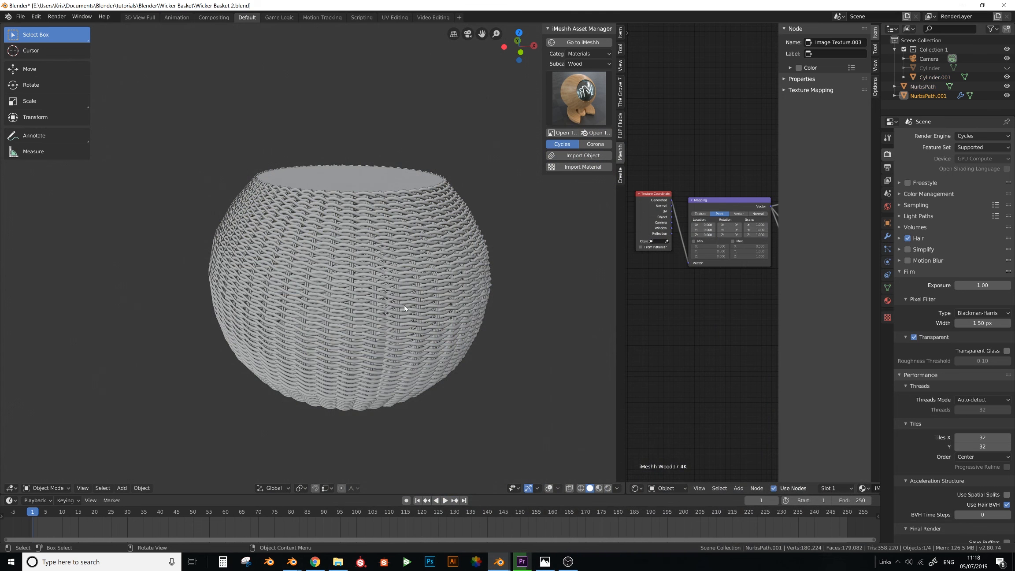